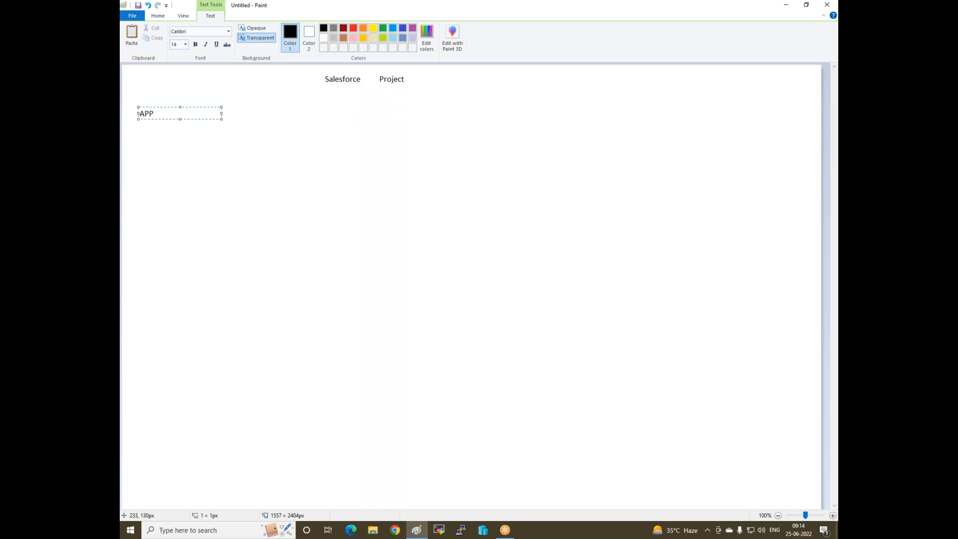
Complete the label as "APP--- Education" and start a new text list below it with "Location".
text(ducation)
click(140, 137)
click(139, 138)
key(Return)
key(Return)
text(Locati)
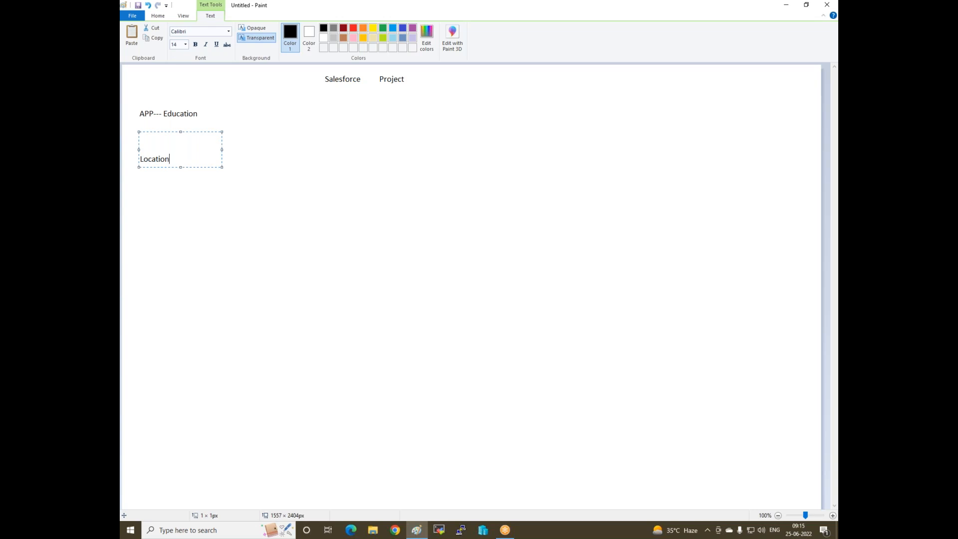
text(on)
Add the lines "Employ", "Student" and "Account" to the list below "Location".
key(Return)
text(Employ)
key(Return)
text(Stodent)
key(Return)
key(BackSpace)
key(BackSpace)
key(BackSpace)
key(BackSpace)
key(BackSpace)
text(udent Account)
Finish the list with the lines "Contect" and "Login" and place the text on the canvas.
key(Return)
text(Cont)
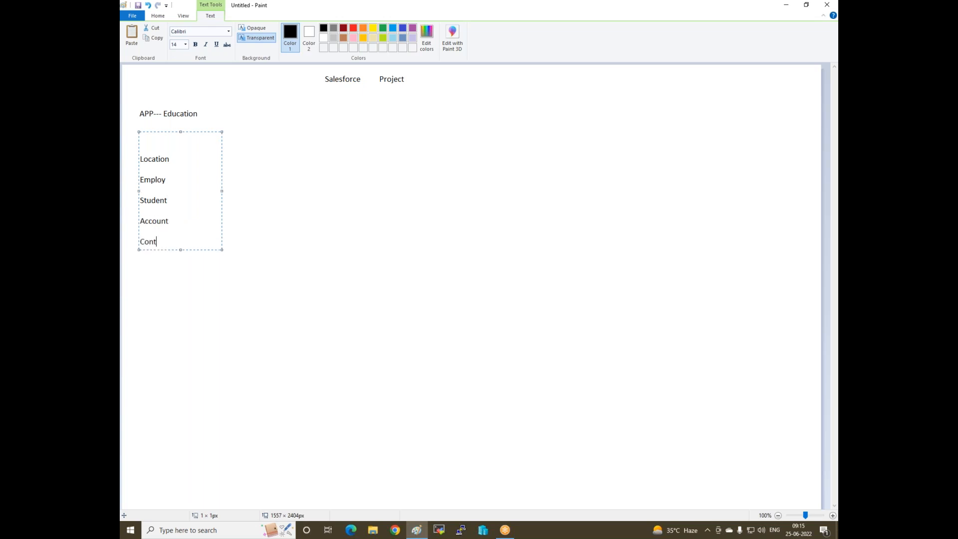
text(ect)
key(Return)
key(Return)
text(Login)
click(156, 331)
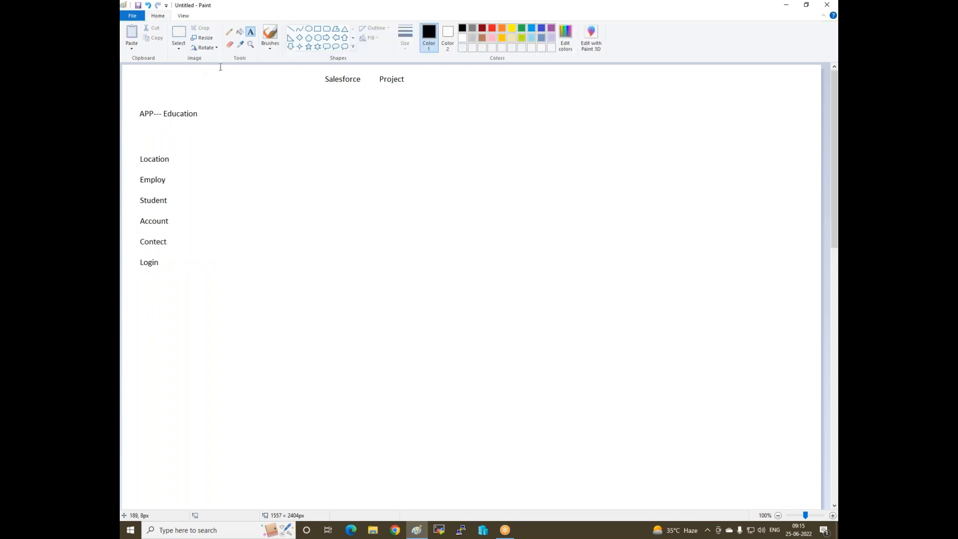
Draw a rounded rectangle around the app list and a large one beside it with four small rounded boxes along its upper edge.
click(327, 29)
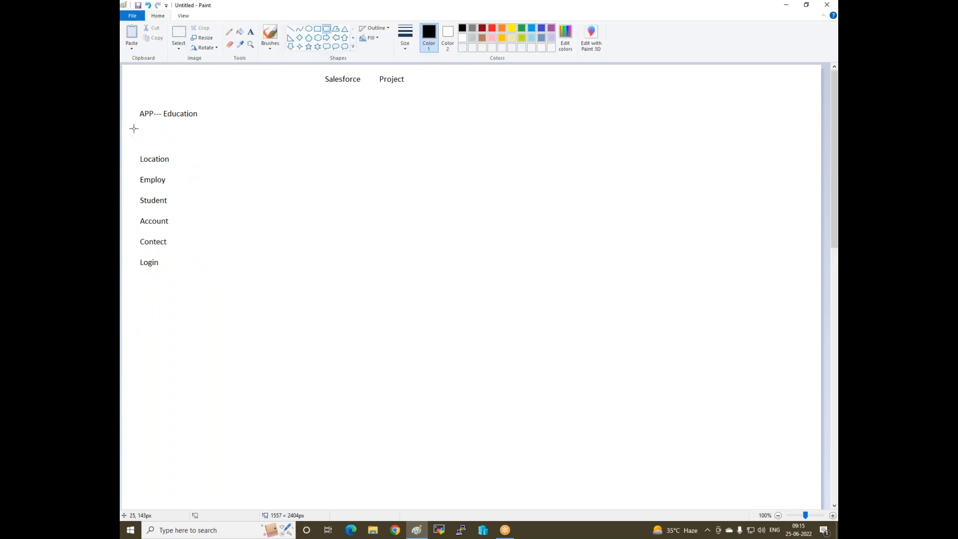
drag(125, 102, 201, 271)
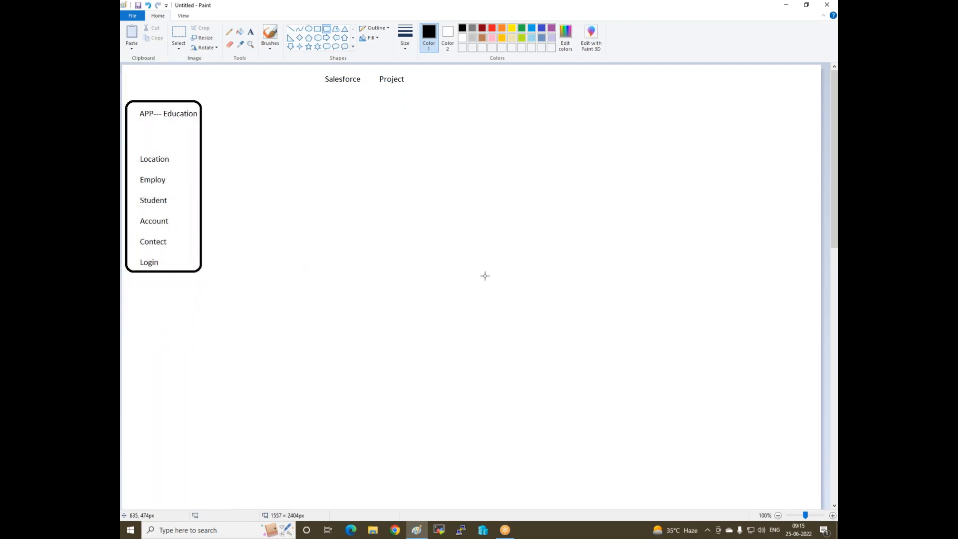
drag(308, 126, 612, 302)
click(498, 348)
drag(338, 131, 567, 148)
click(549, 159)
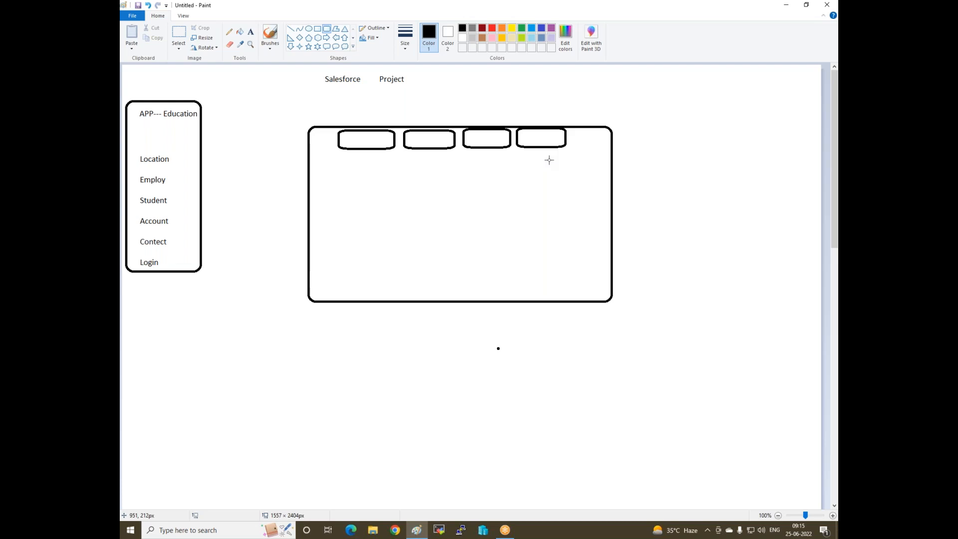
Add a text note between the two large boxes listing "validation" and "Formula".
click(251, 32)
click(225, 117)
text(valida)
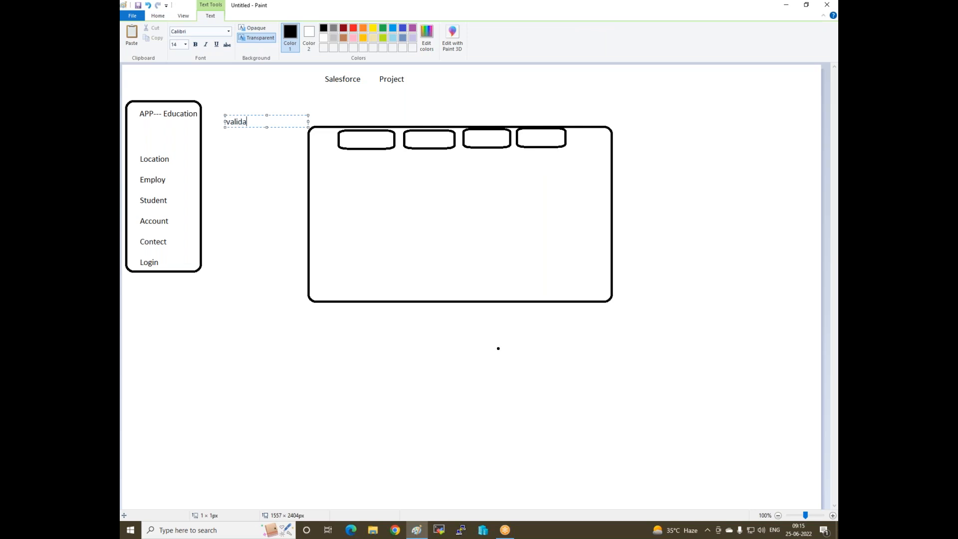
text(tion)
key(Return)
text(ormula)
key(BackSpace)
key(BackSpace)
key(BackSpace)
key(BackSpace)
key(BackSpace)
text(Formu;la)
key(BackSpace)
key(BackSpace)
key(BackSpace)
Switch to Google Chrome with the Person 1 profile and open login.salesforce.com.
click(392, 532)
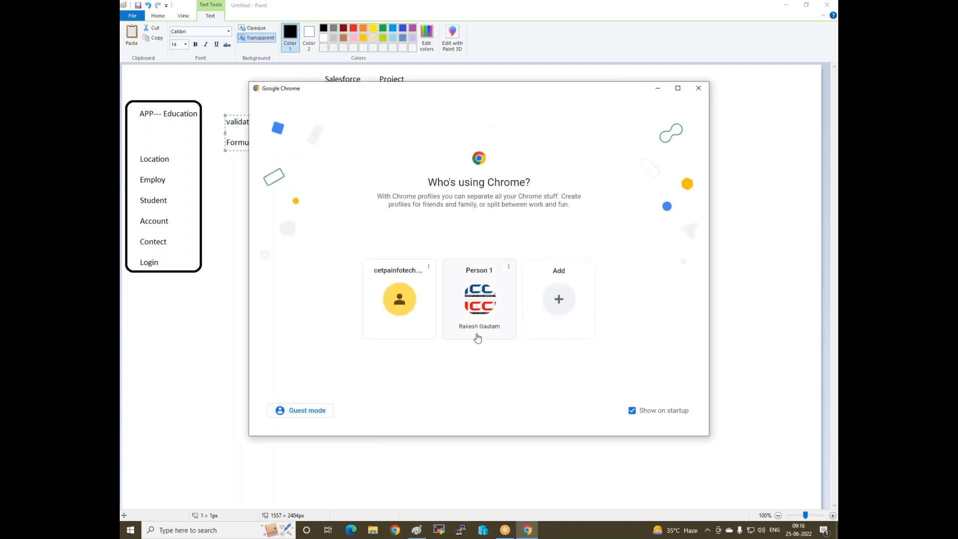
click(477, 302)
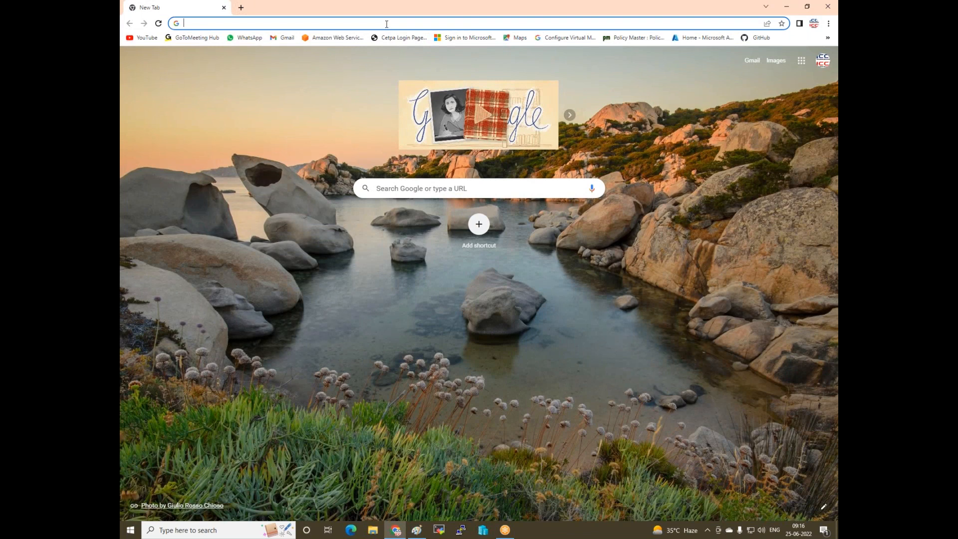
text(login.salesforce.com)
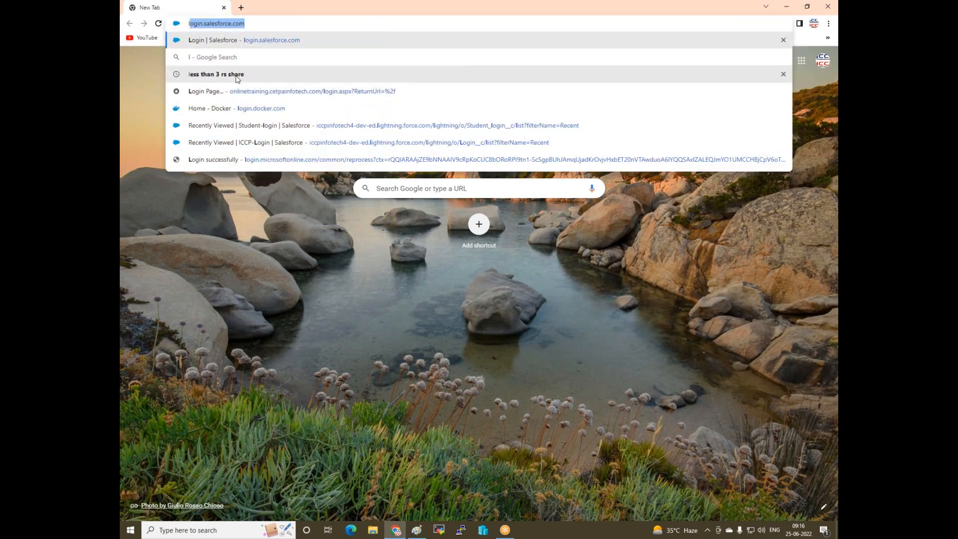
key(Return)
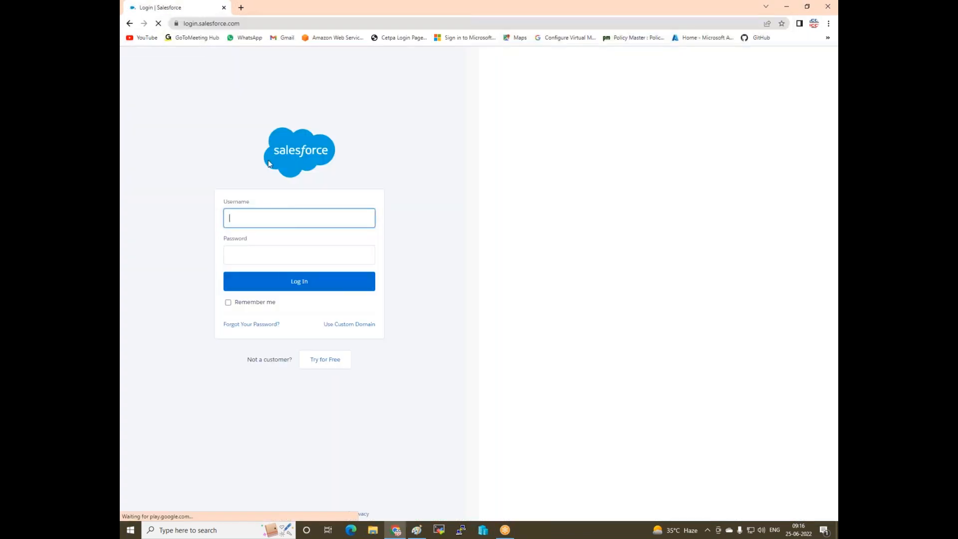
Log in to Salesforce with the saved account username and the account password.
click(280, 220)
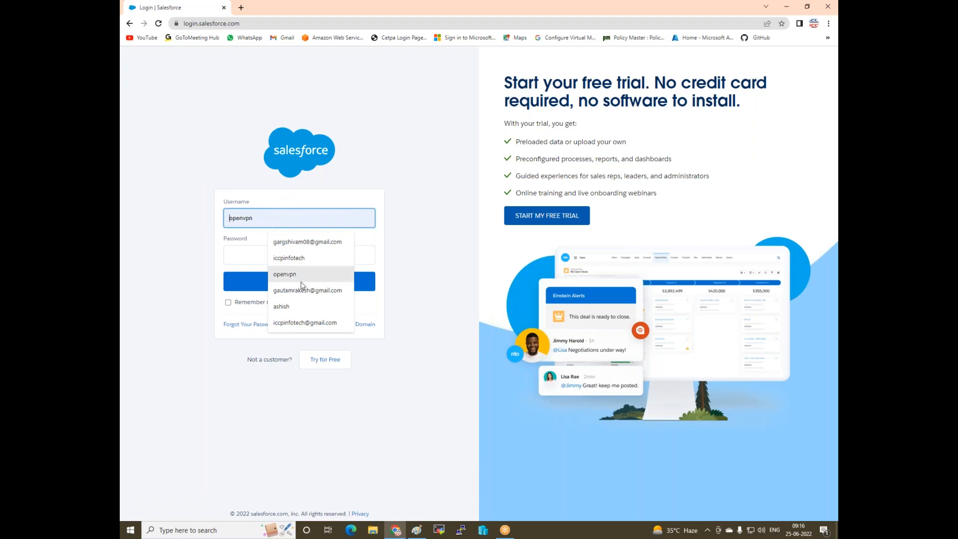
text(s)
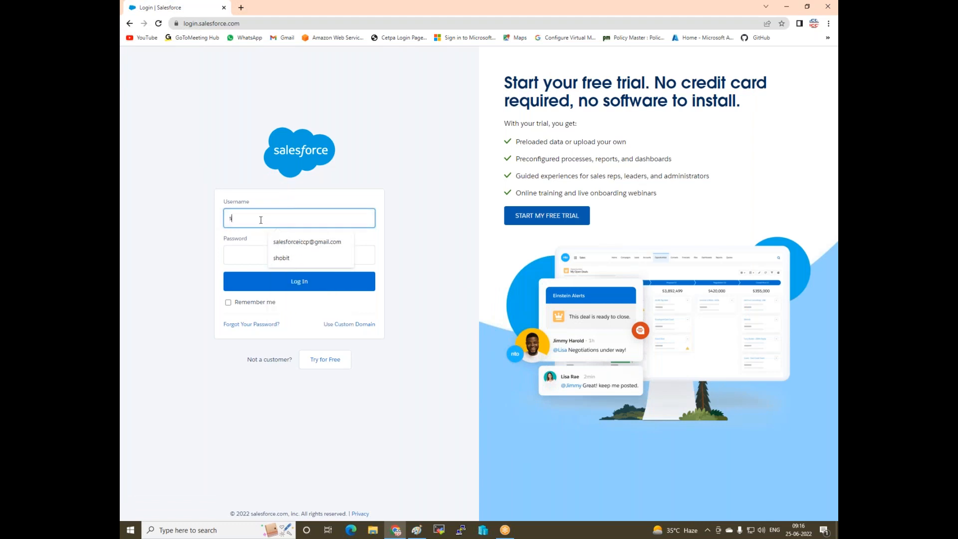
click(282, 242)
click(274, 256)
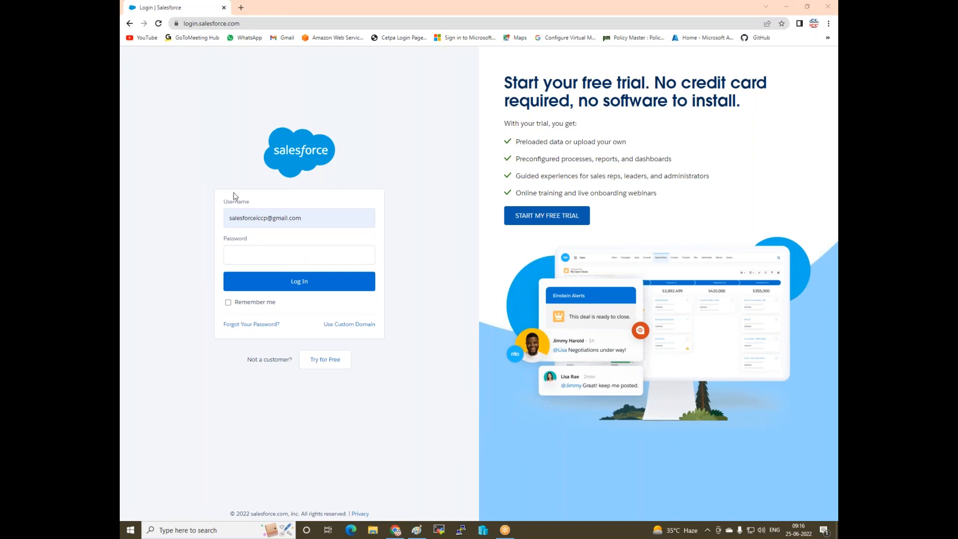
click(301, 254)
text(••••••)
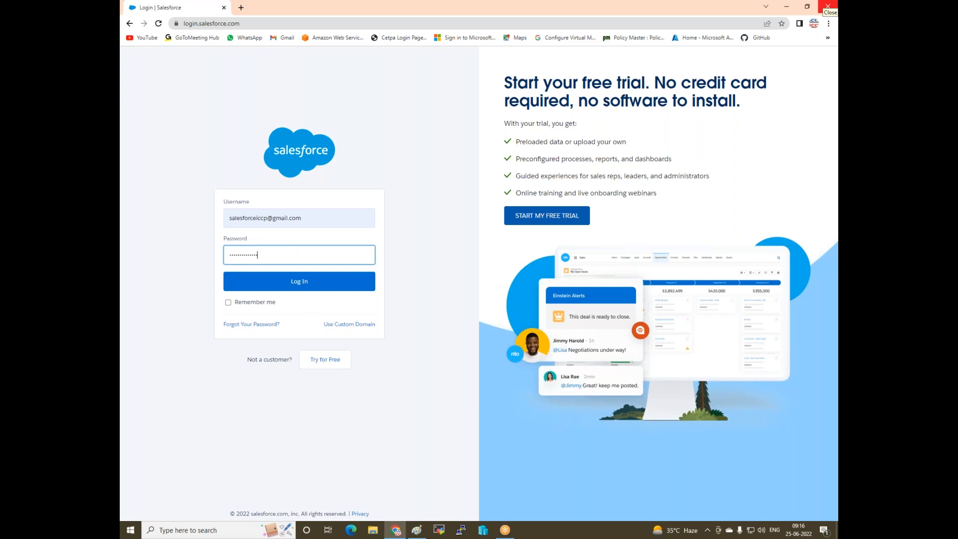
key(Return)
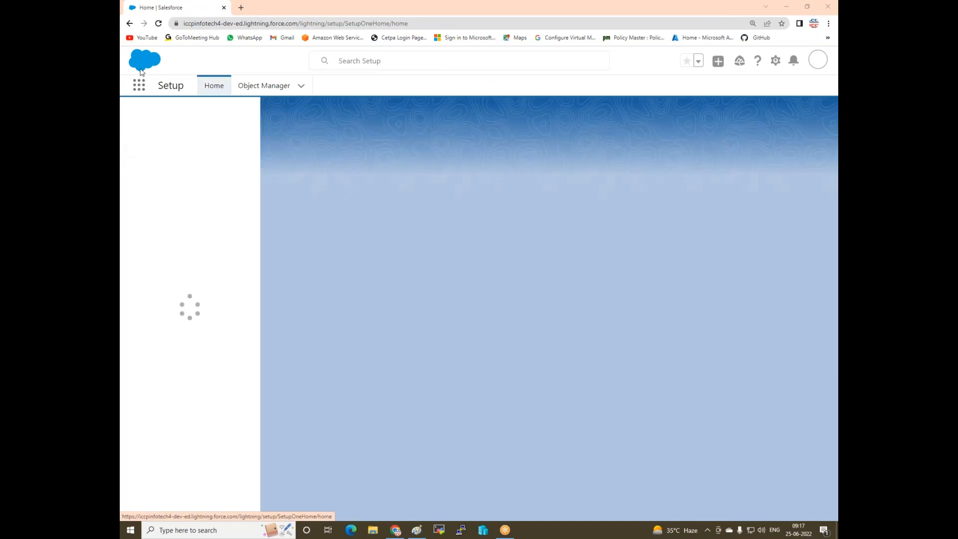
Search Setup for "app" and open the App Manager.
click(155, 114)
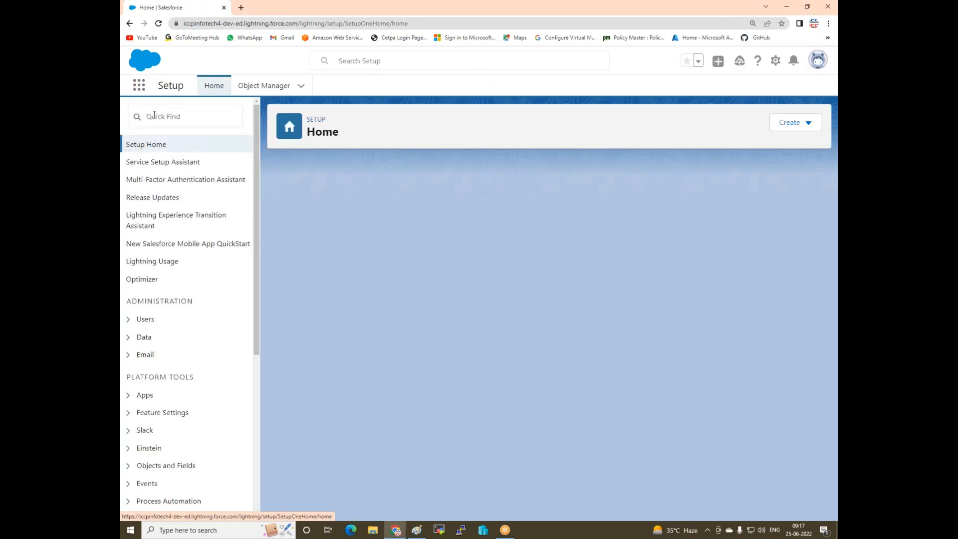
text(a)
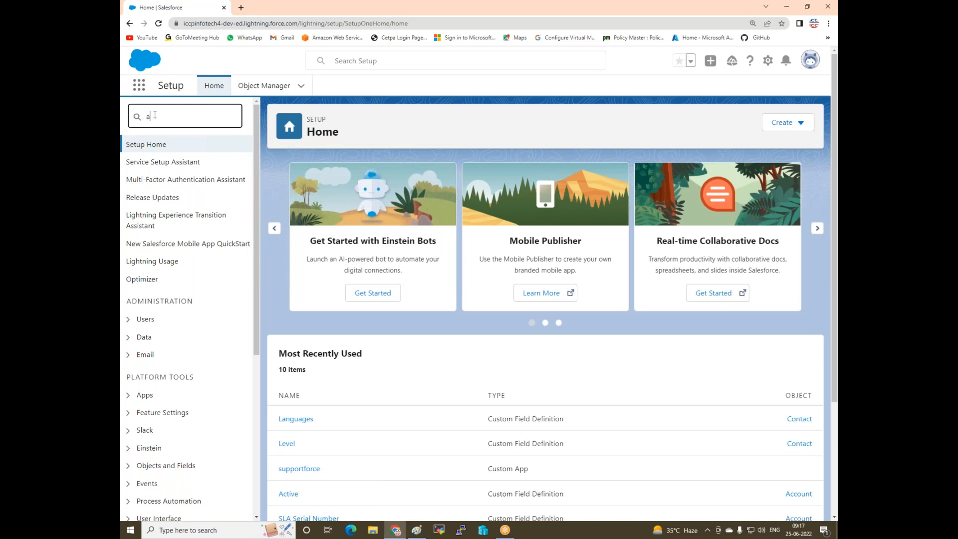
text(pp)
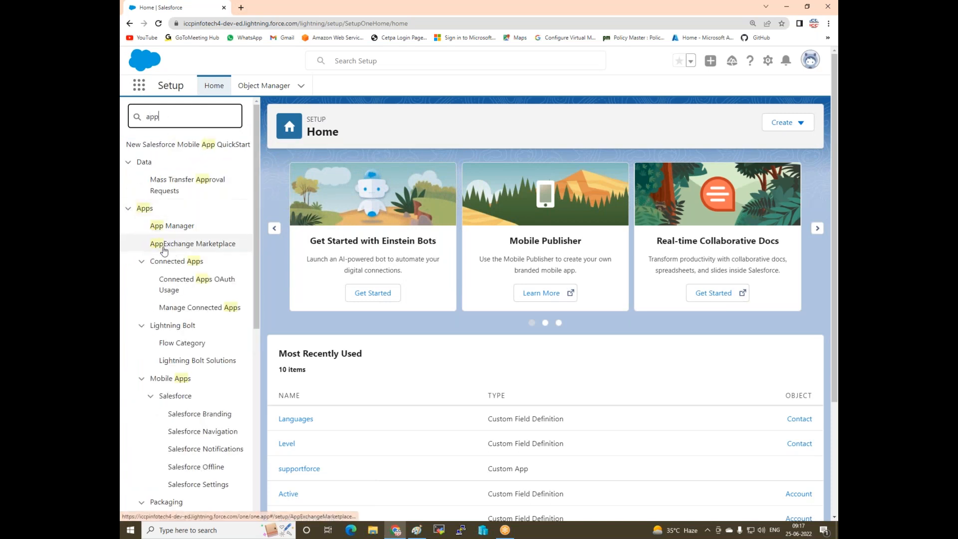
click(171, 227)
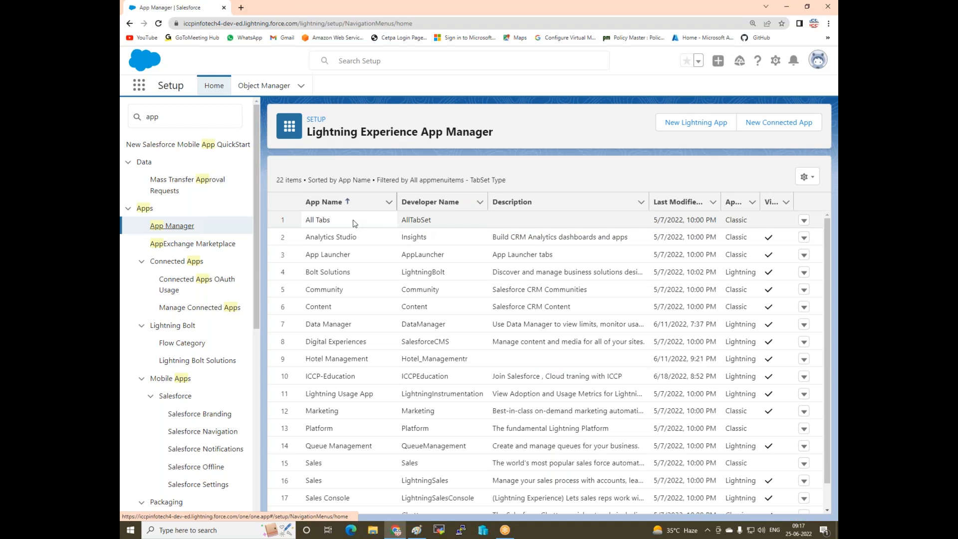
Delete the Hotel Management app from the app list.
scroll(355, 224, down, 1)
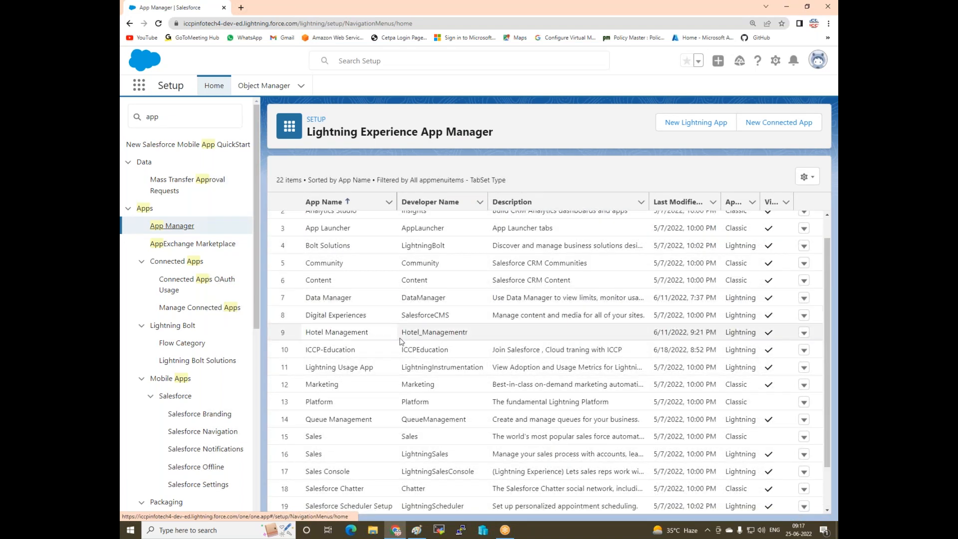
click(804, 332)
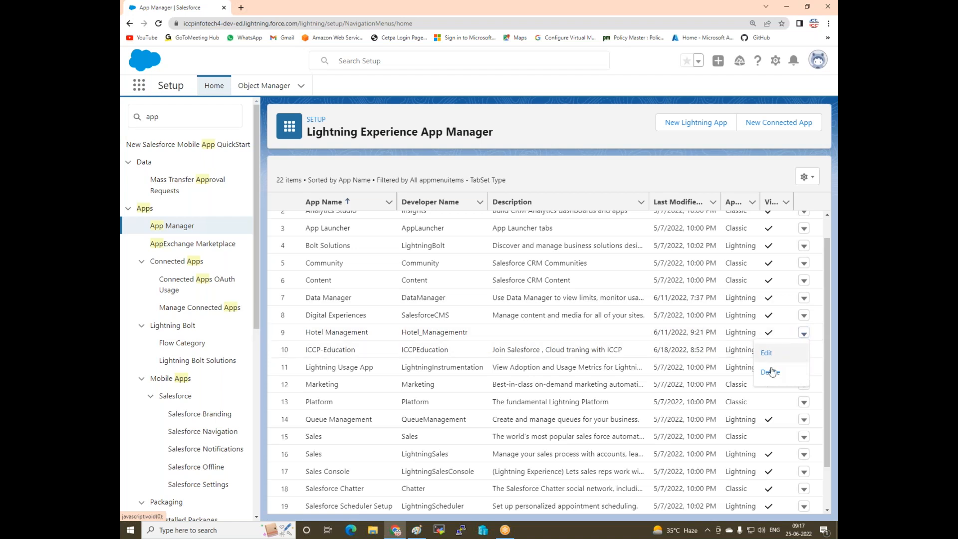
click(771, 372)
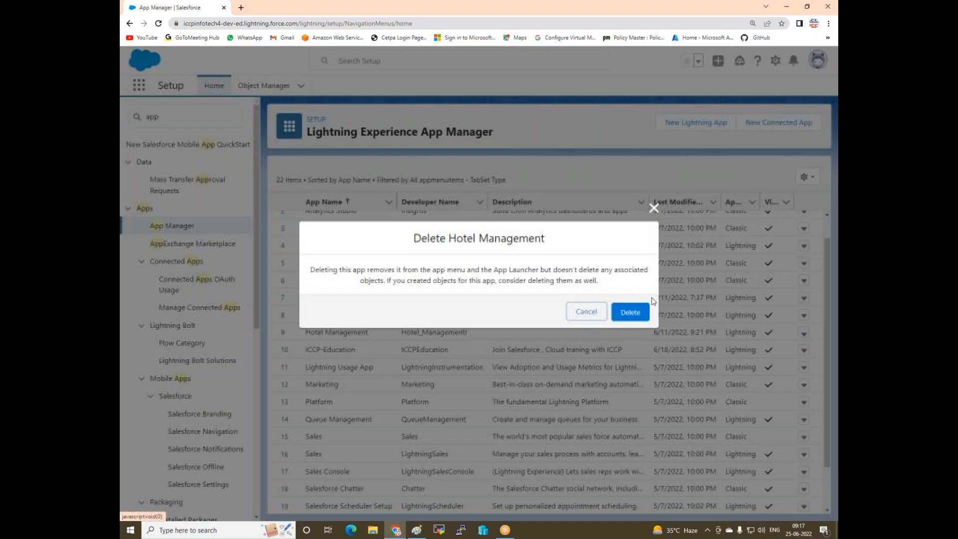
click(628, 311)
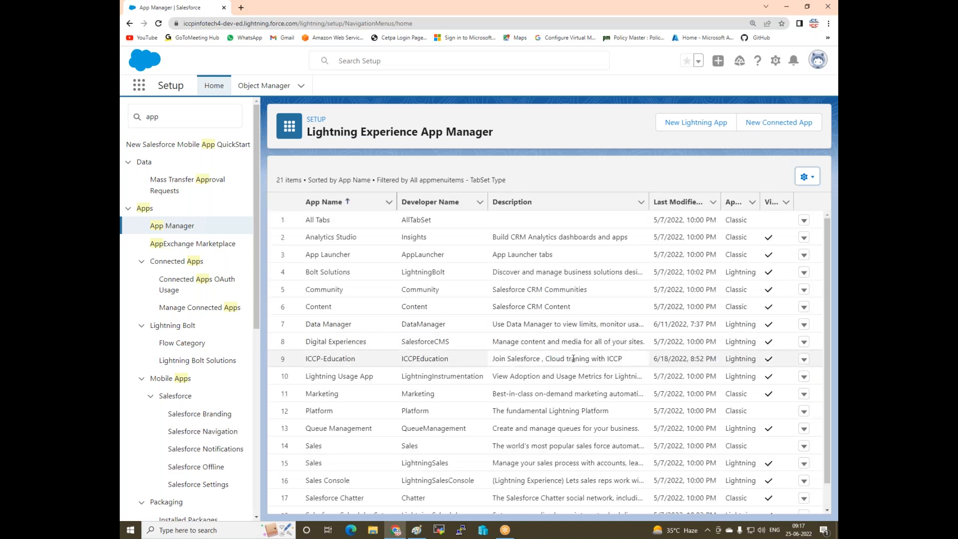
Delete the ICCP-Education app from the app list.
click(804, 361)
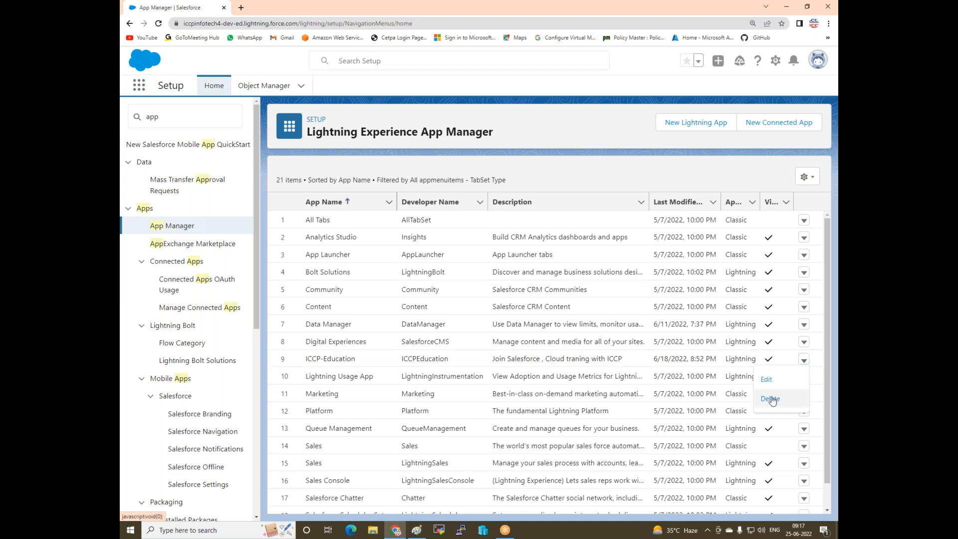
click(777, 402)
click(631, 311)
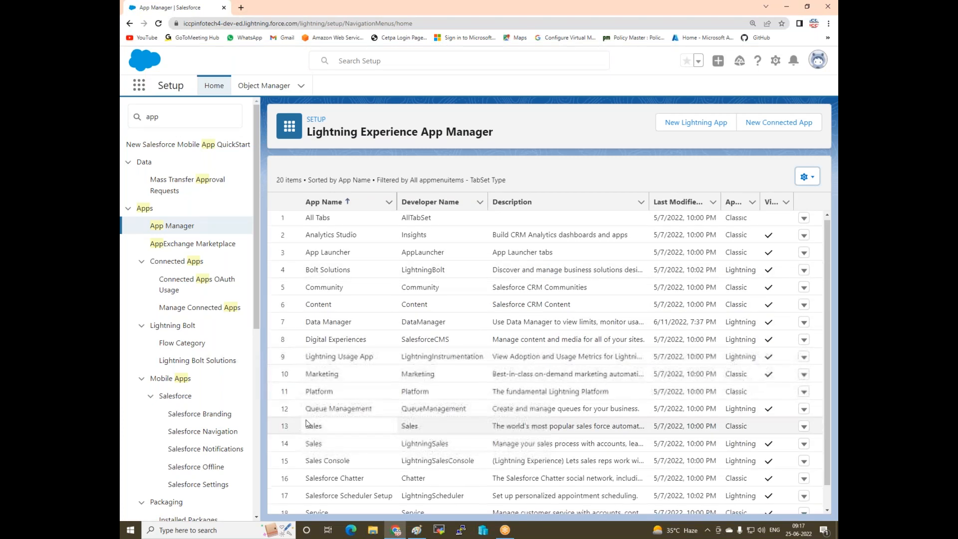
Check all available apps in the App Launcher, then close it.
click(139, 85)
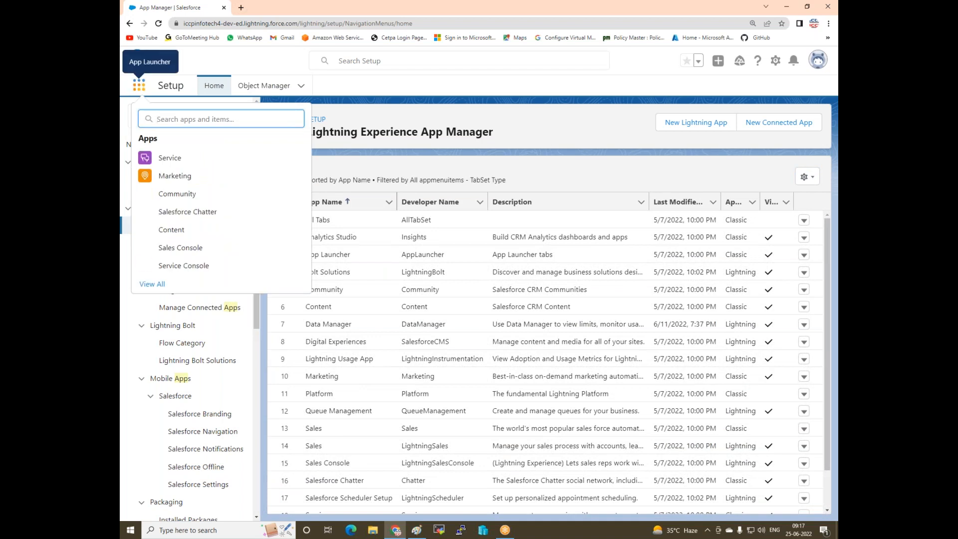
key(Escape)
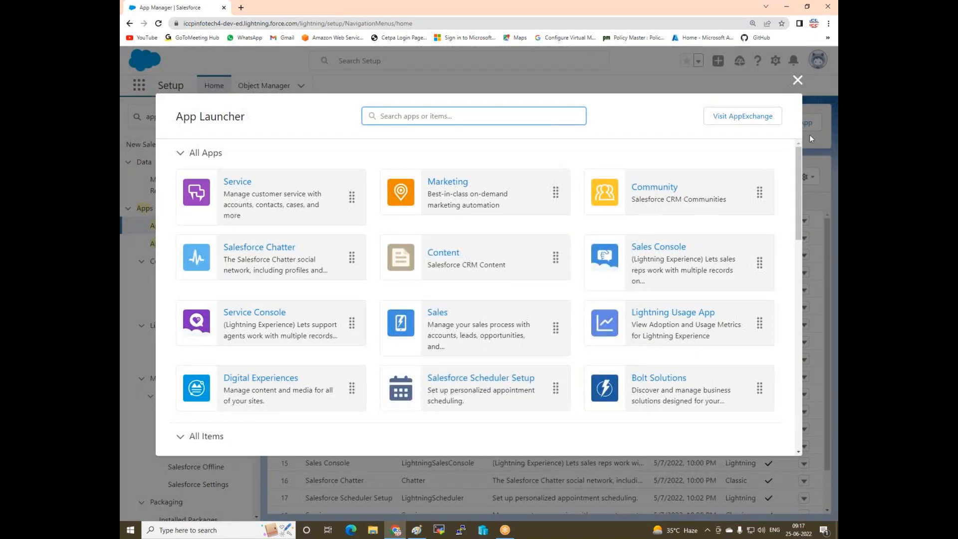
click(797, 81)
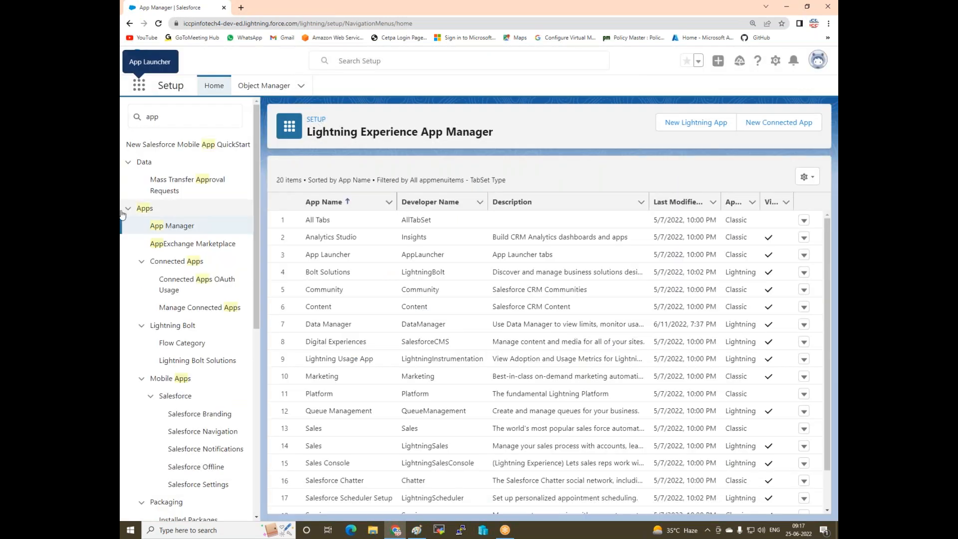
drag(180, 118, 120, 107)
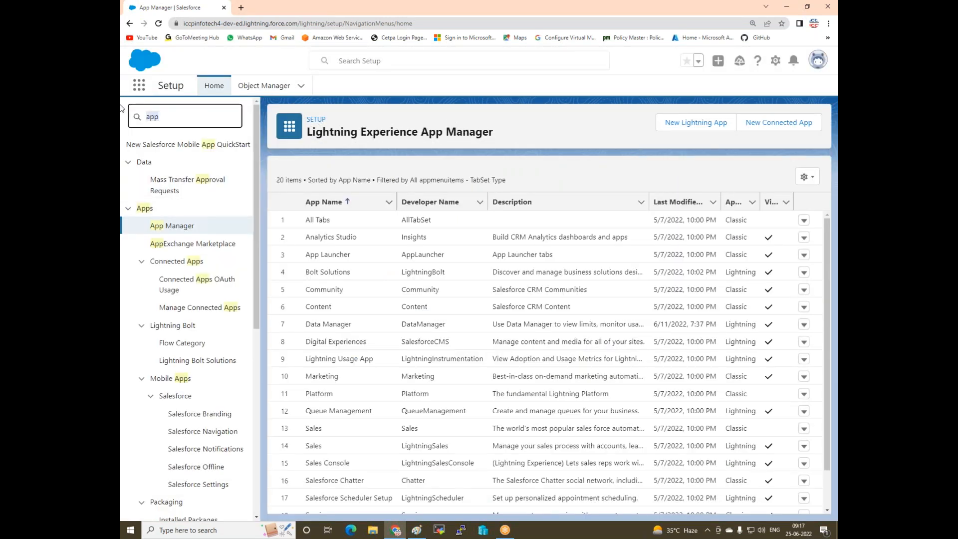
Open the Object Manager and examine the list of standard and custom objects, including Emp-Login, Hotel and Login.
click(265, 86)
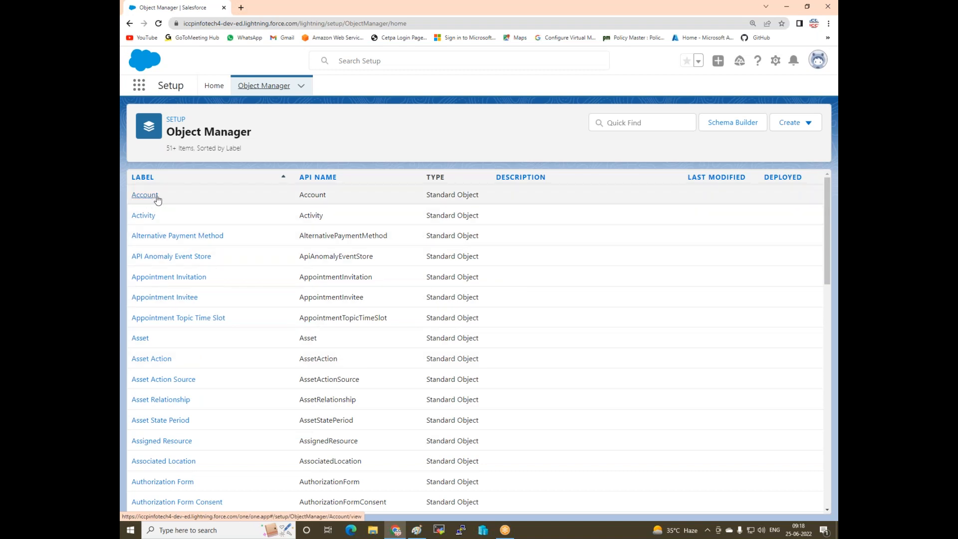
scroll(199, 364, down, 6)
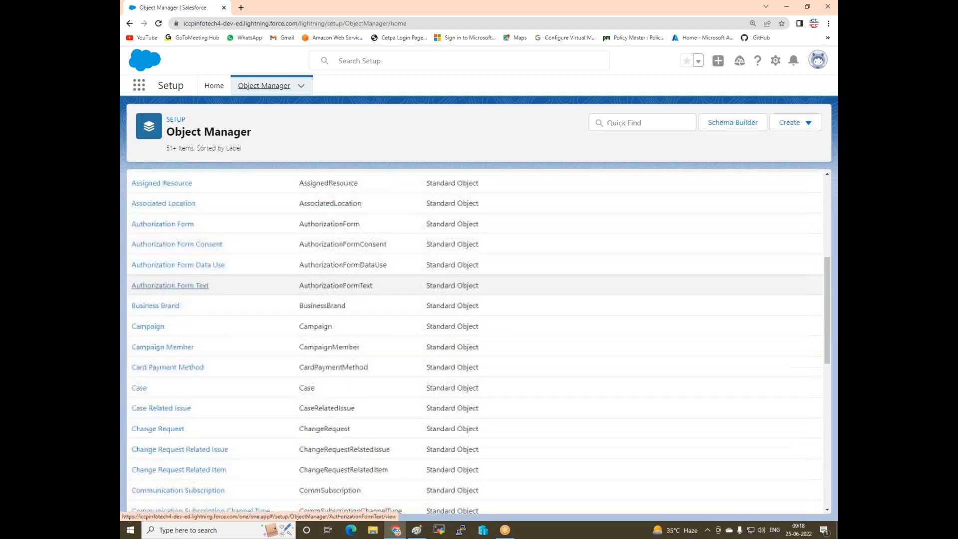
scroll(166, 383, down, 4)
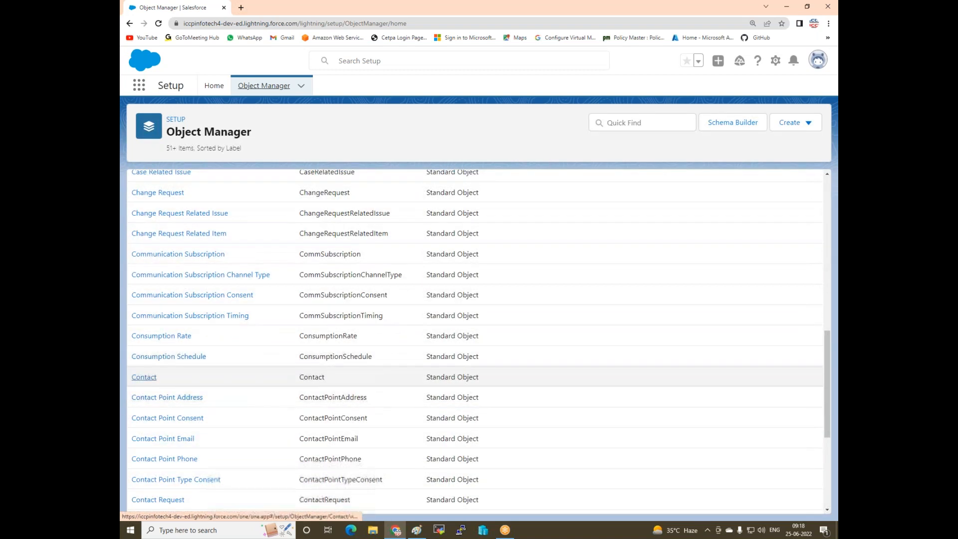
scroll(194, 382, down, 4)
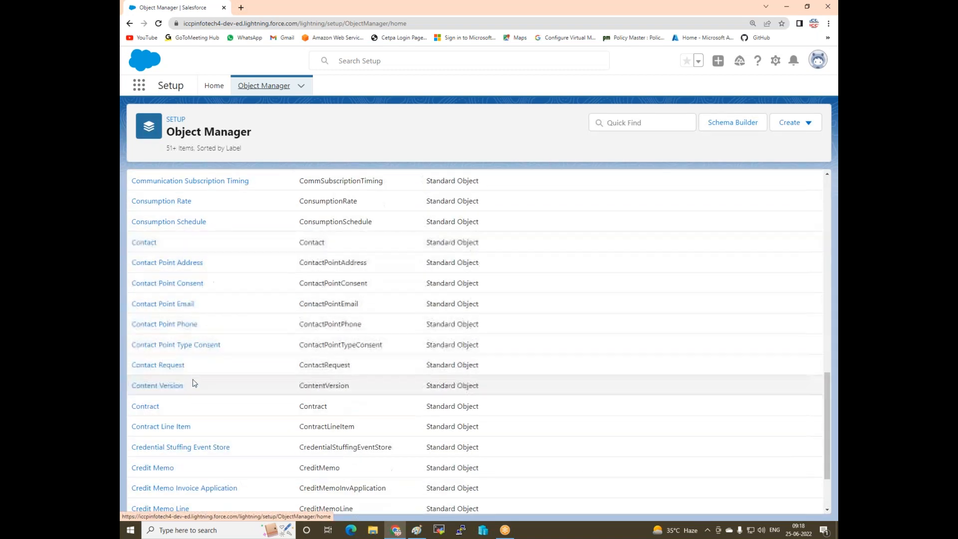
scroll(195, 382, down, 5)
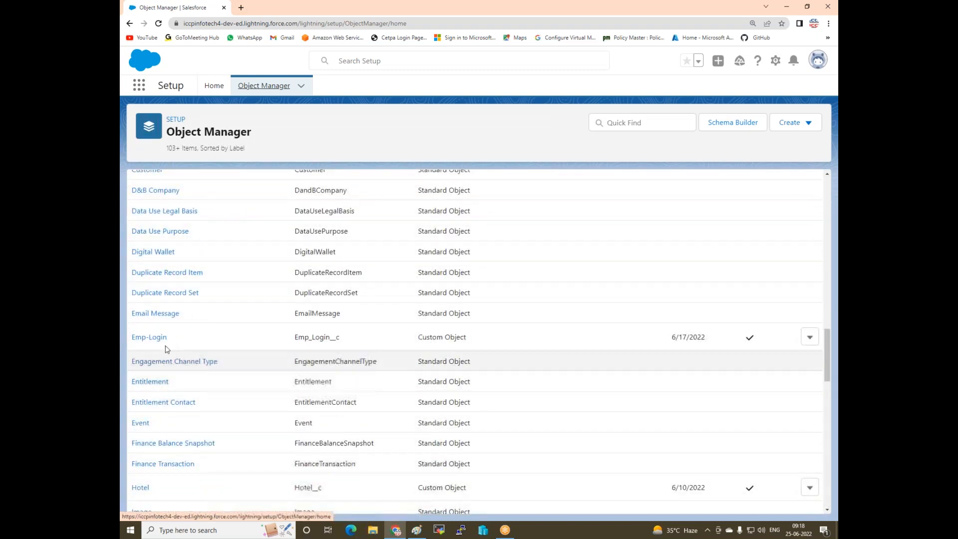
scroll(191, 371, down, 4)
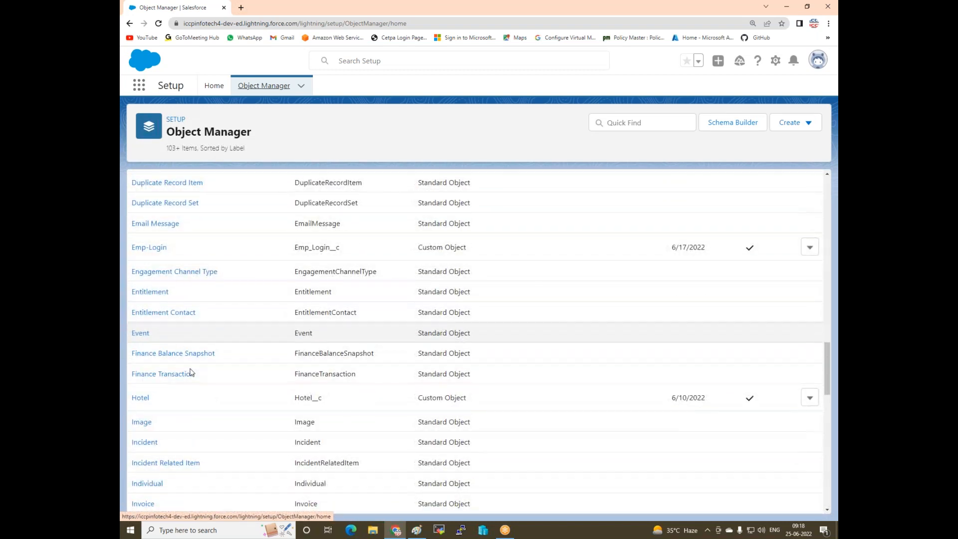
scroll(163, 446, down, 2)
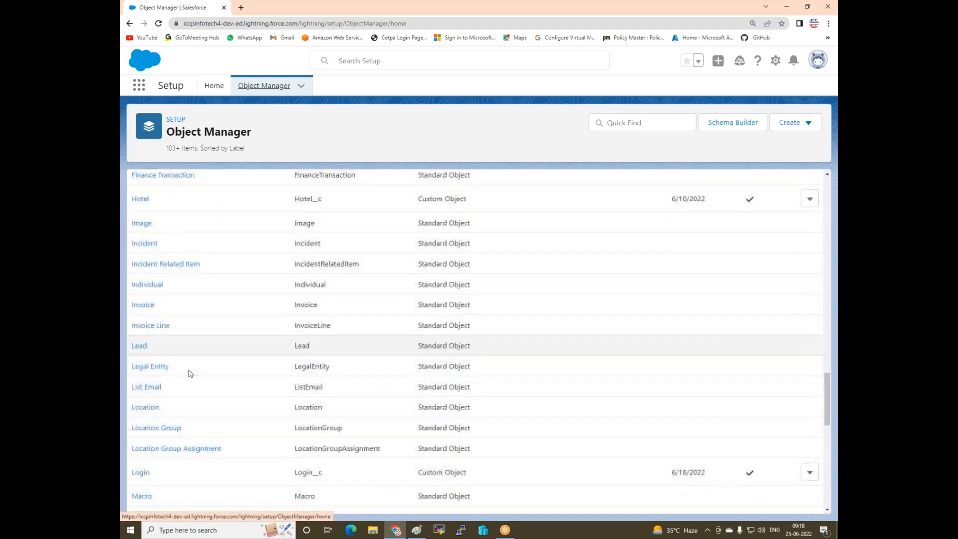
scroll(190, 456, down, 2)
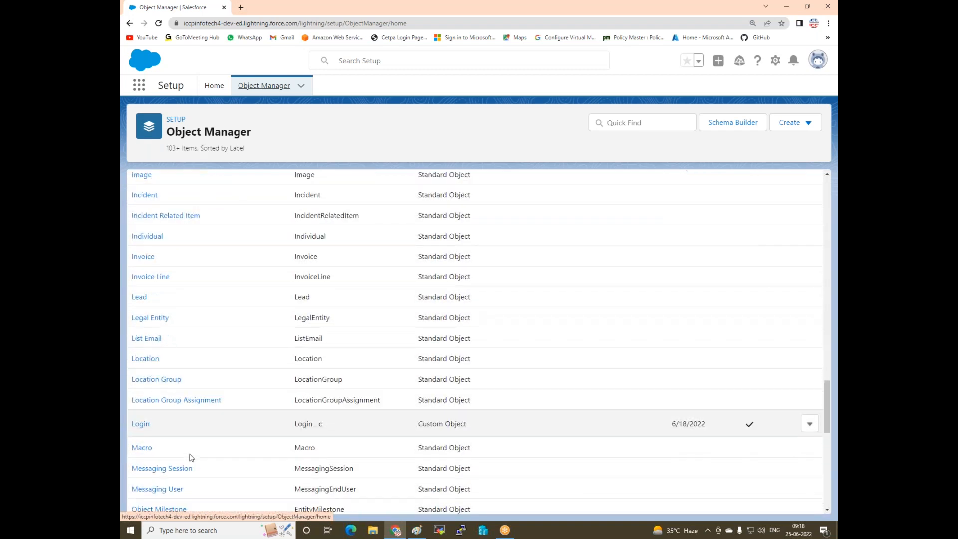
scroll(190, 455, up, 10)
scroll(202, 439, up, 15)
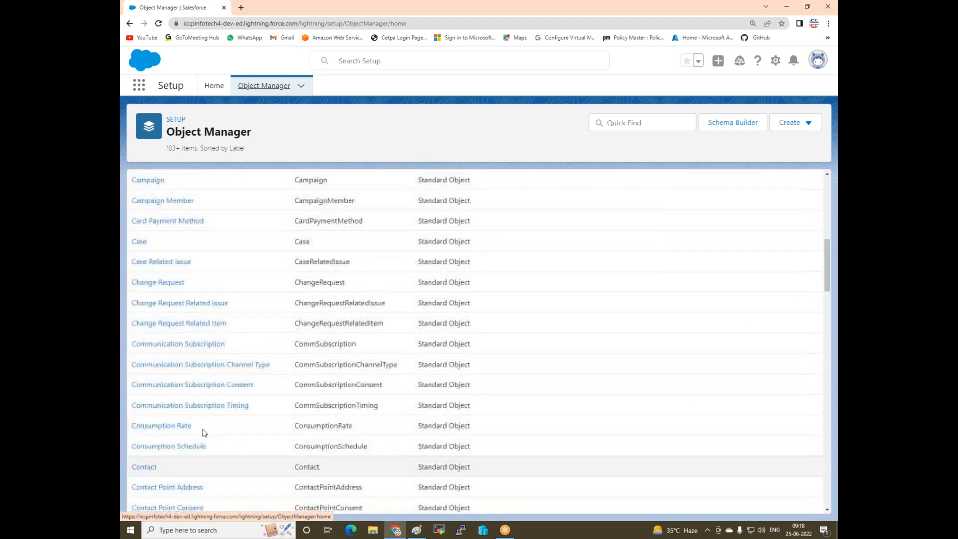
Search the object list for "Employ".
click(617, 127)
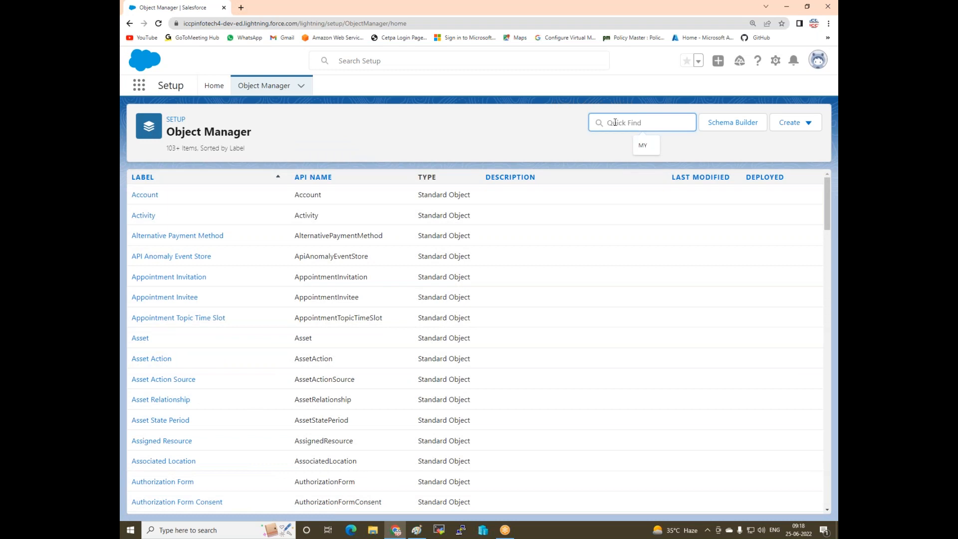
text(Em)
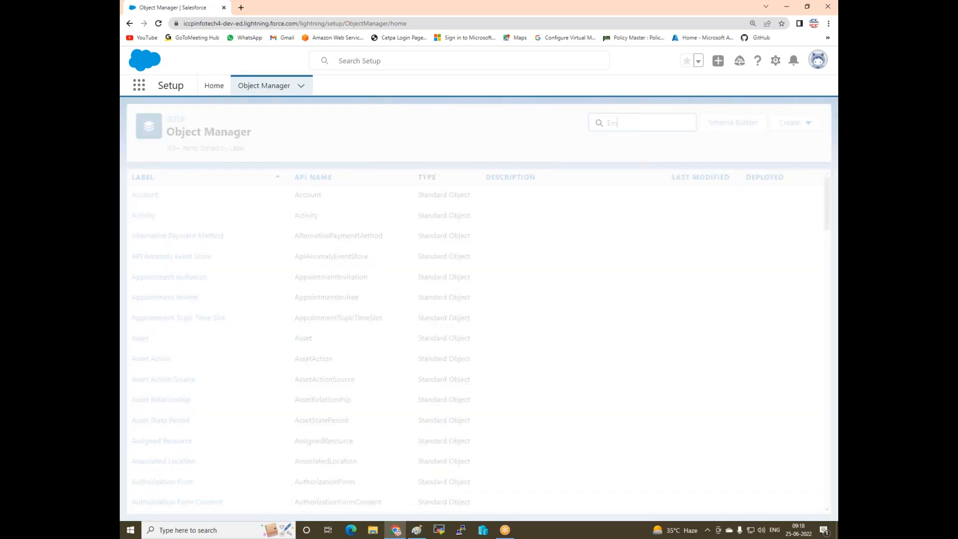
text(ploy)
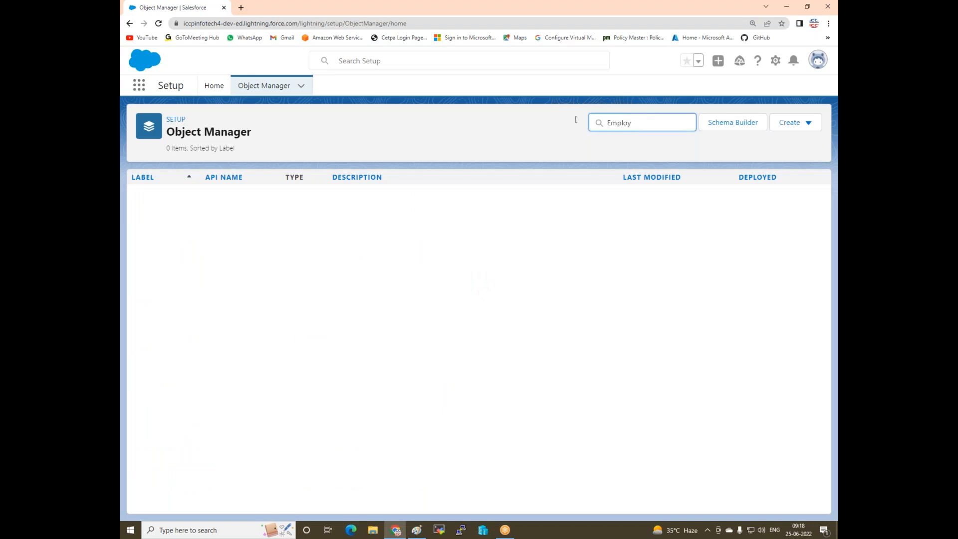
Start a new custom object and set its label to "Employe".
click(807, 123)
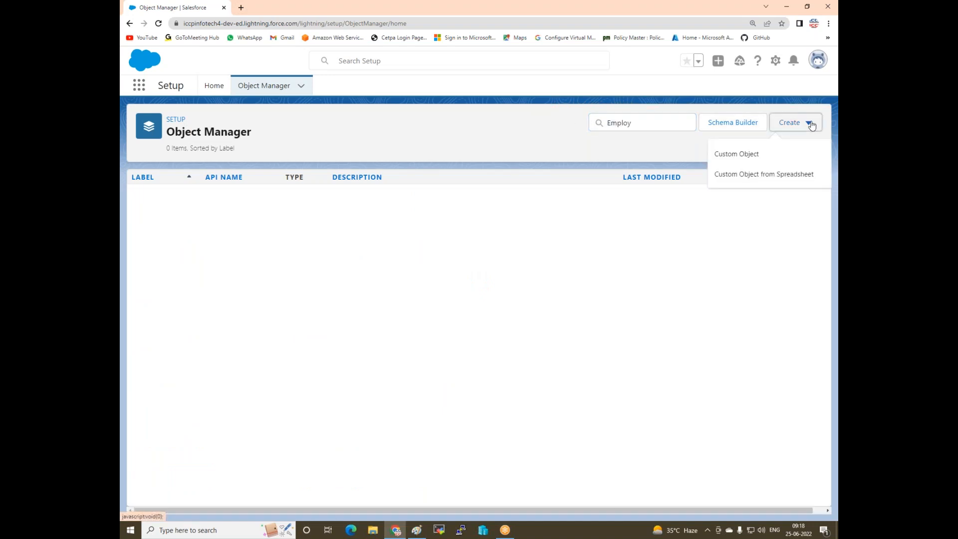
click(748, 154)
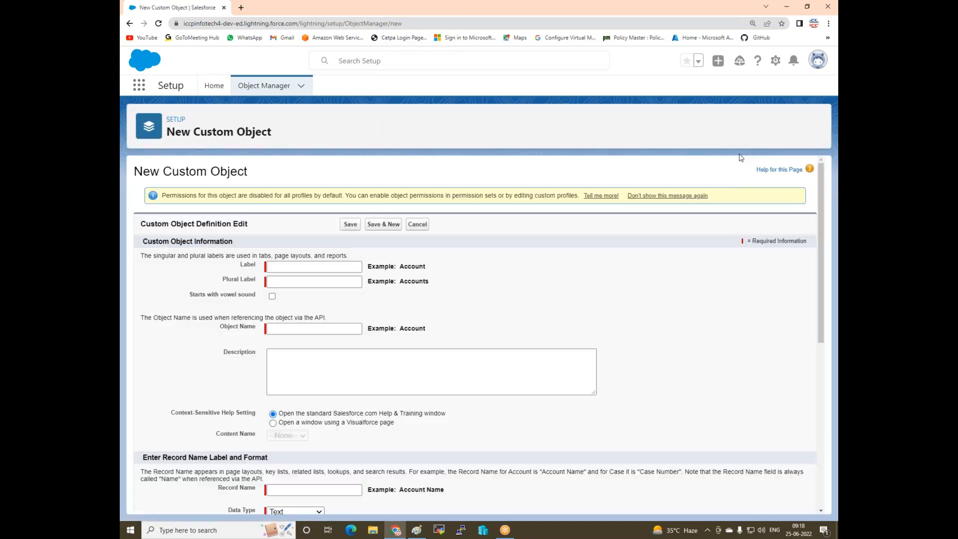
click(293, 268)
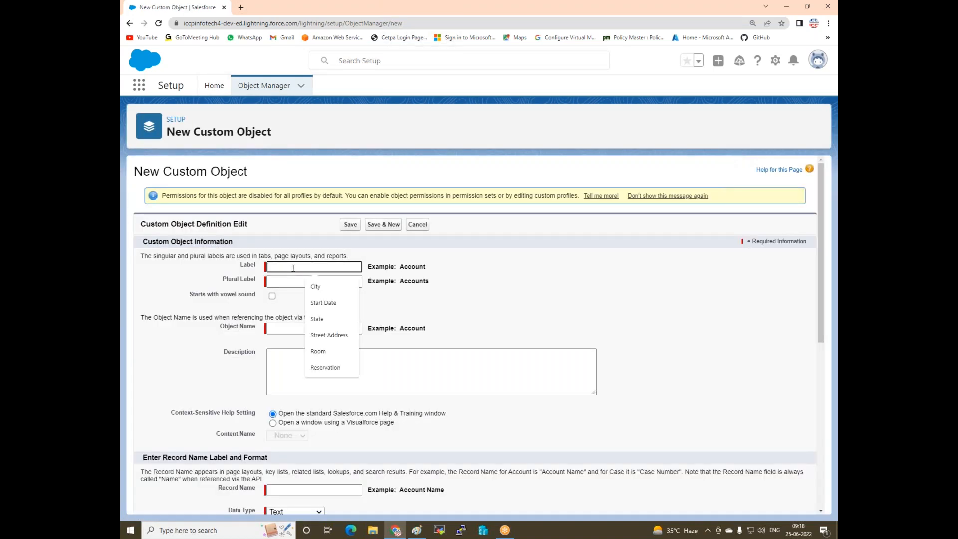
text(Employe)
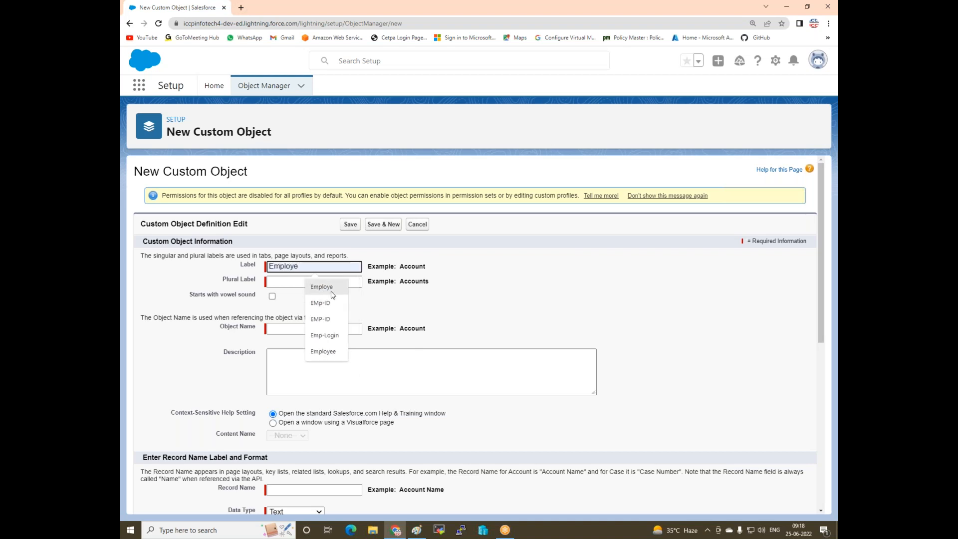
click(329, 292)
click(301, 283)
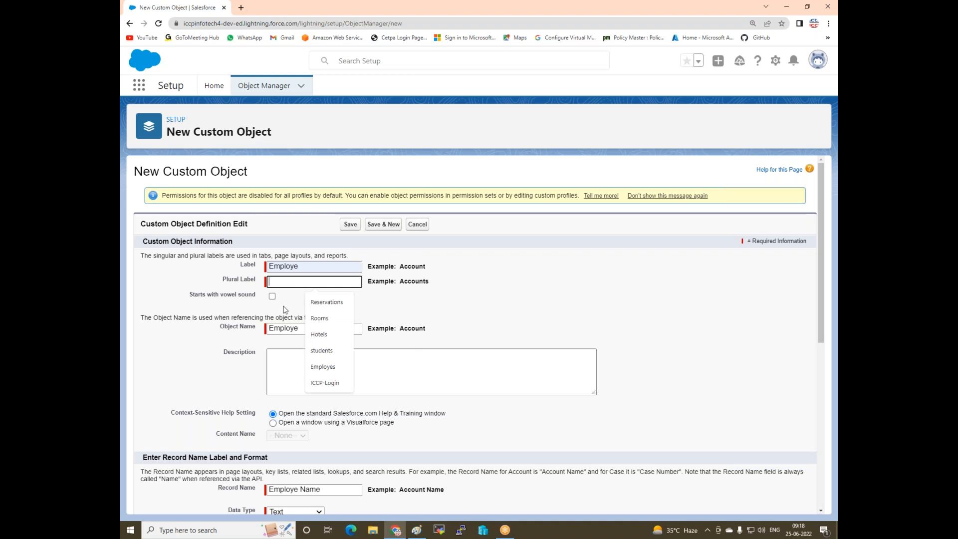
click(490, 304)
click(295, 282)
click(499, 284)
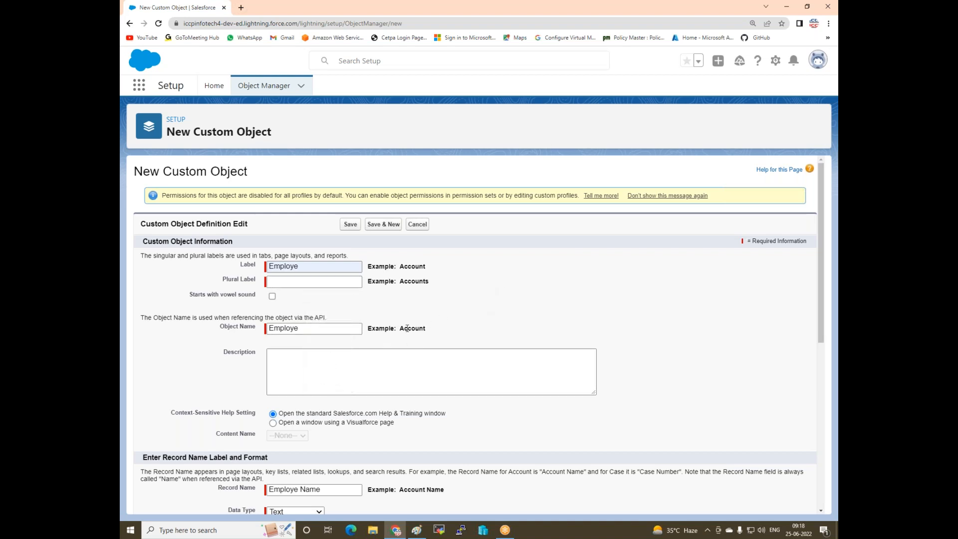
Copy the label "Employe" into the plural label, then save the object and start another new one.
double_click(273, 265)
key(ctrl+c)
click(289, 281)
key(ctrl+v)
click(577, 297)
scroll(508, 303, down, 3)
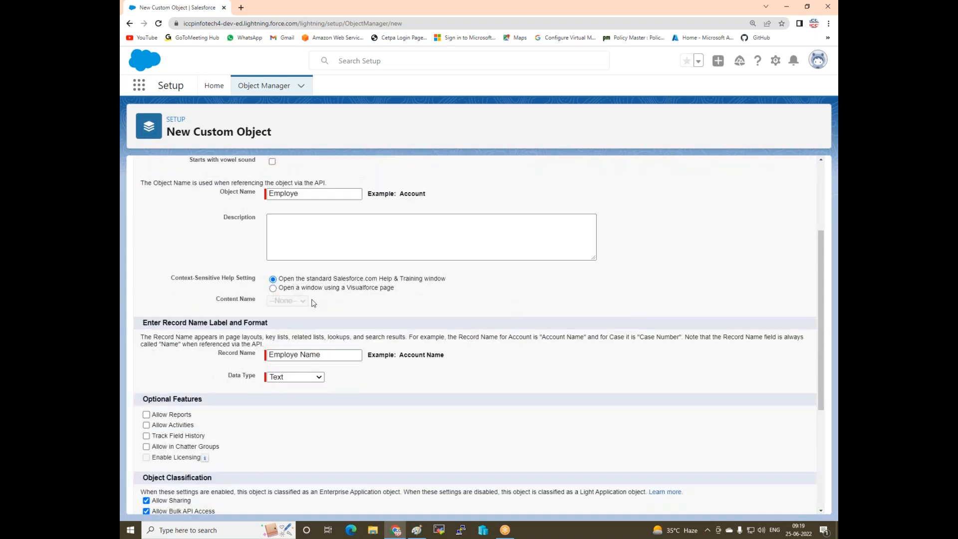
scroll(297, 368, down, 1)
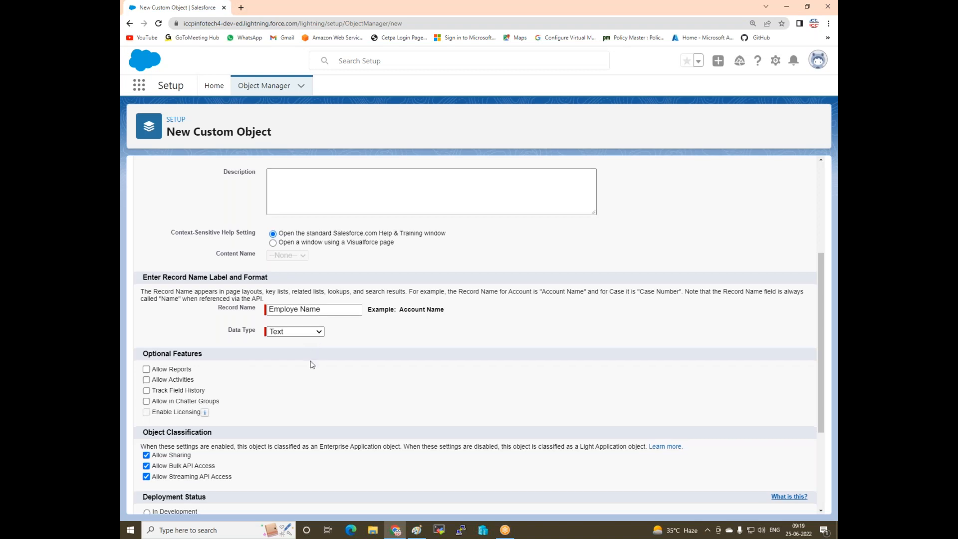
scroll(313, 365, down, 3)
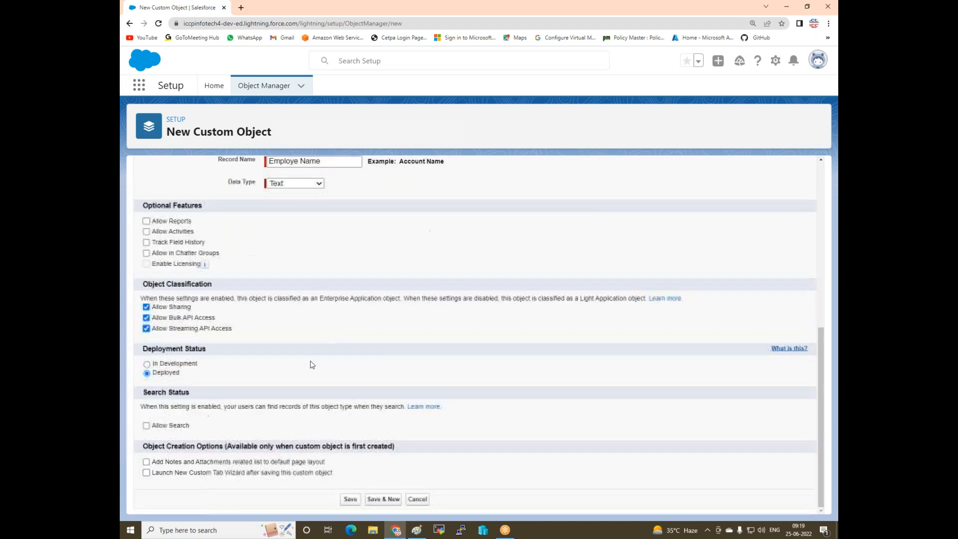
click(379, 499)
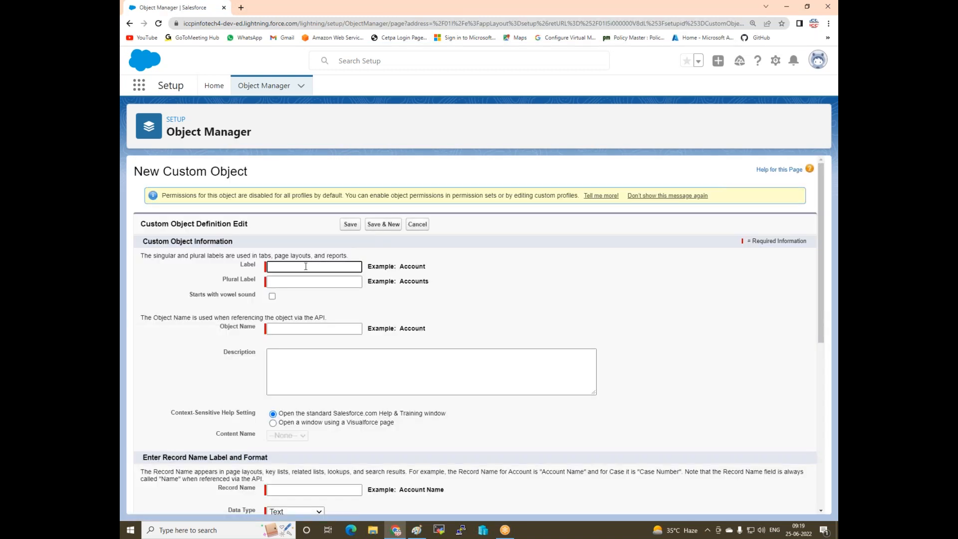
Set the label and plural label of the new custom object to "Student" and save it.
click(306, 267)
text(Student)
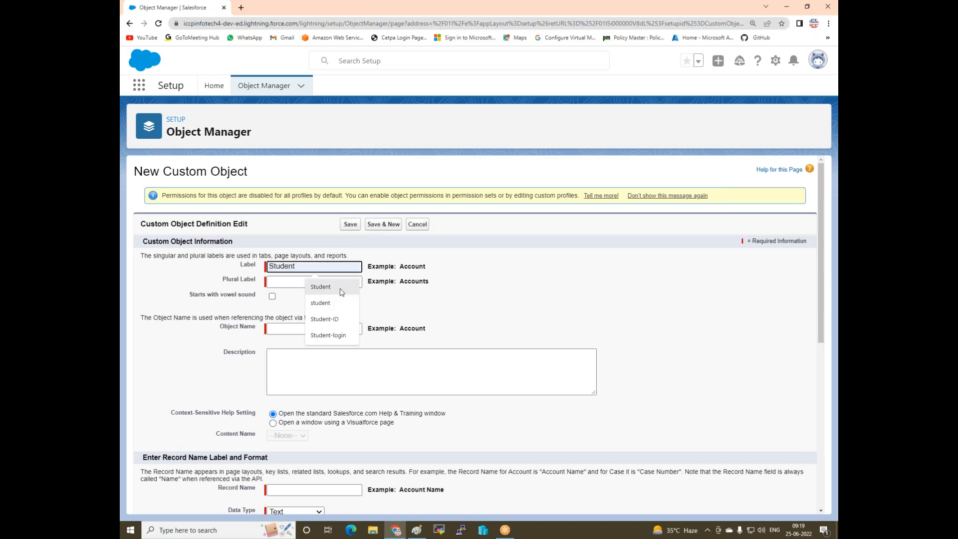
click(341, 287)
click(334, 282)
double_click(327, 268)
key(ctrl+c)
click(286, 280)
key(ctrl+v)
click(502, 282)
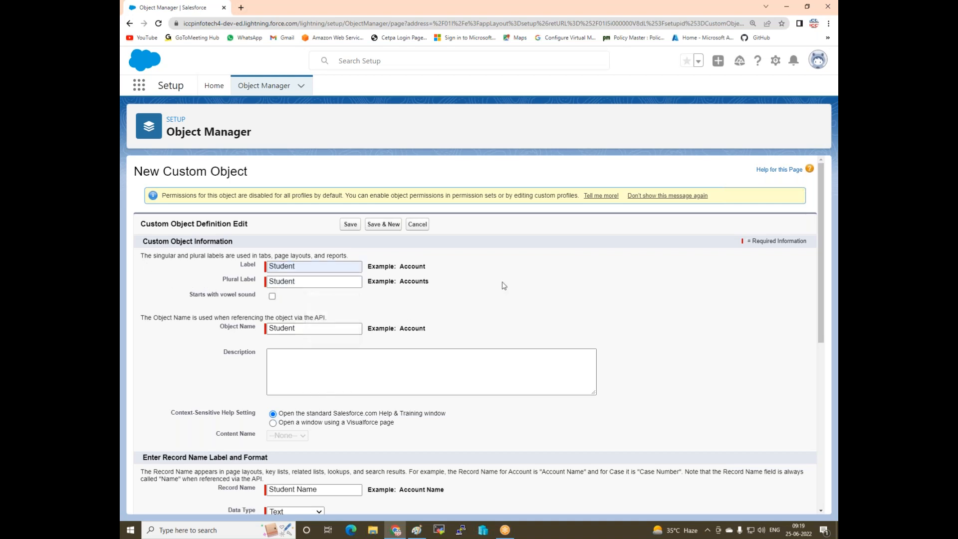
scroll(502, 282, down, 4)
scroll(259, 363, down, 3)
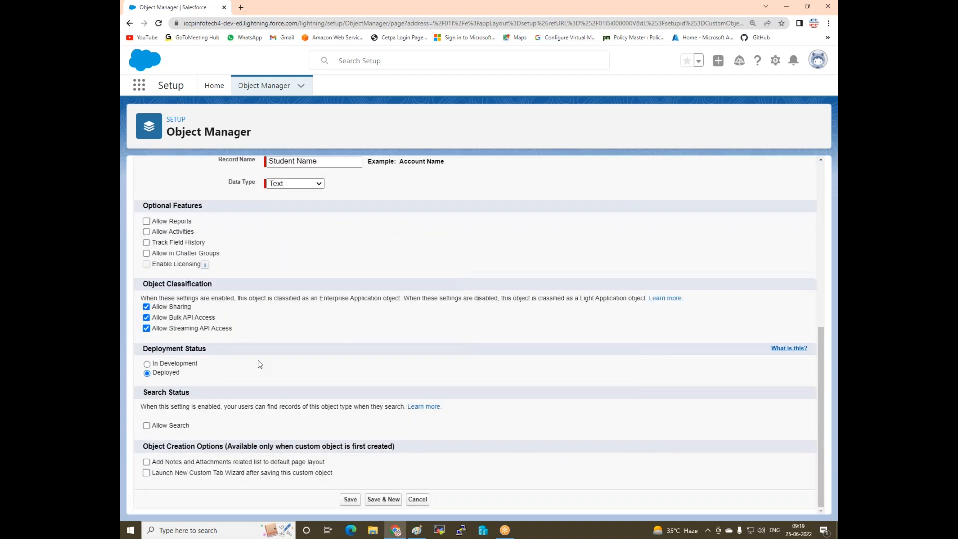
click(350, 499)
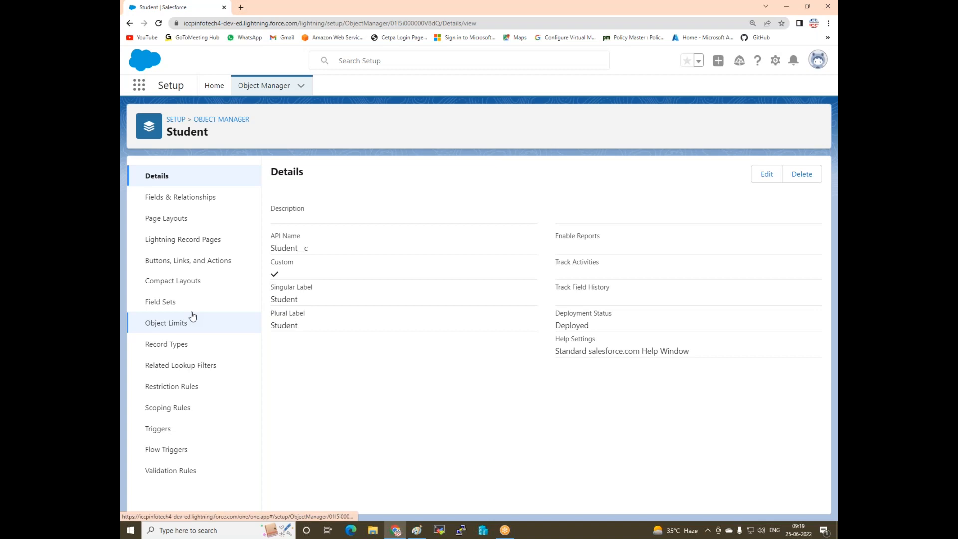
Switch to the Paint sketch and brush red check marks beside the object names in the APP--- Education list, including Location, Employ and Student.
click(417, 529)
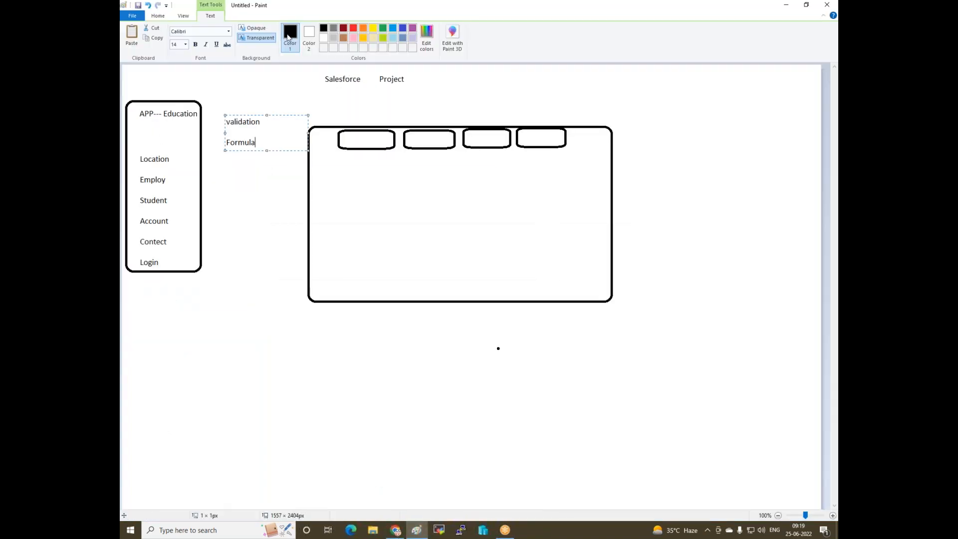
click(353, 27)
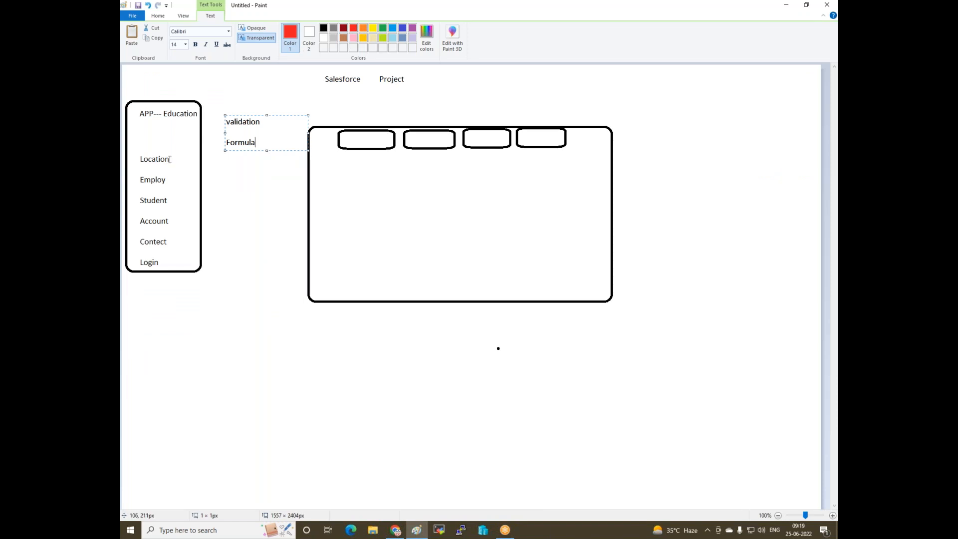
click(271, 89)
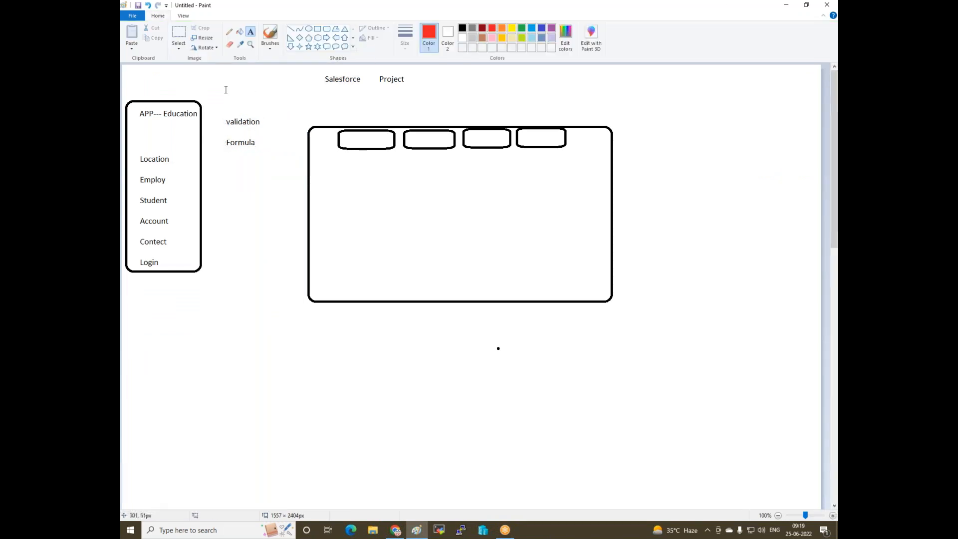
click(270, 35)
mouse_move(168, 161)
mouse_down()
mouse_move(183, 156)
mouse_move(179, 174)
mouse_up()
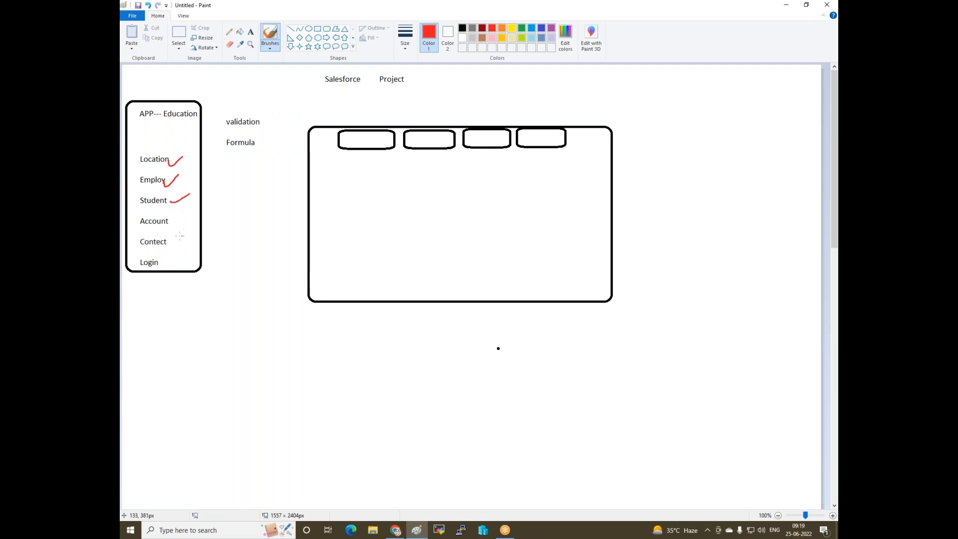
mouse_move(172, 244)
mouse_down()
mouse_move(180, 243)
mouse_move(169, 263)
mouse_up()
Switch back to Salesforce, search Setup for "tab" and open the Tabs page.
key(alt+Tab)
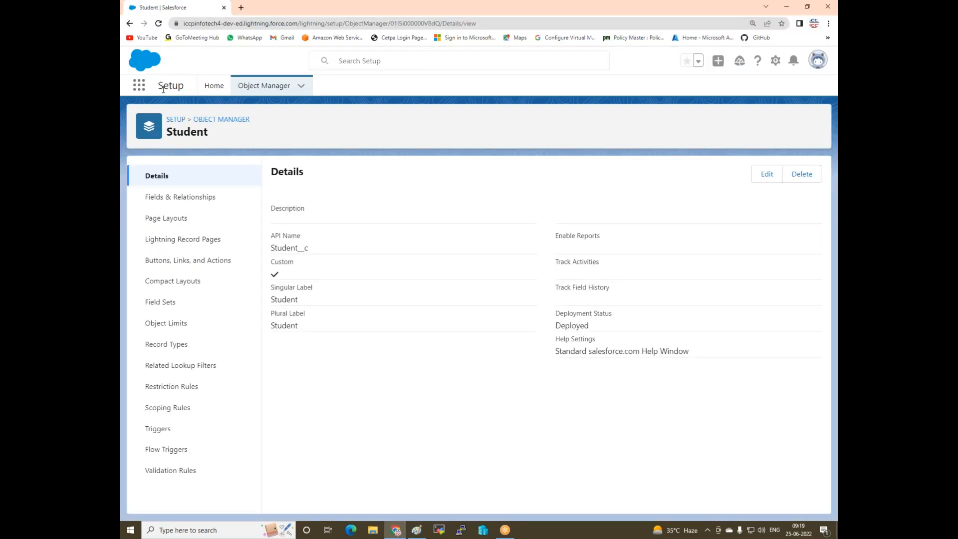
click(218, 89)
text(ta)
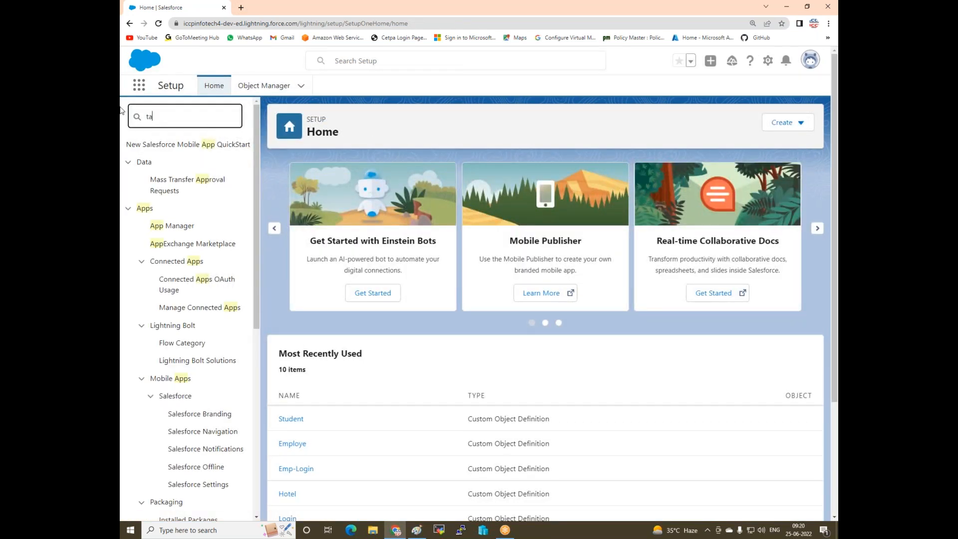
text(b)
click(159, 179)
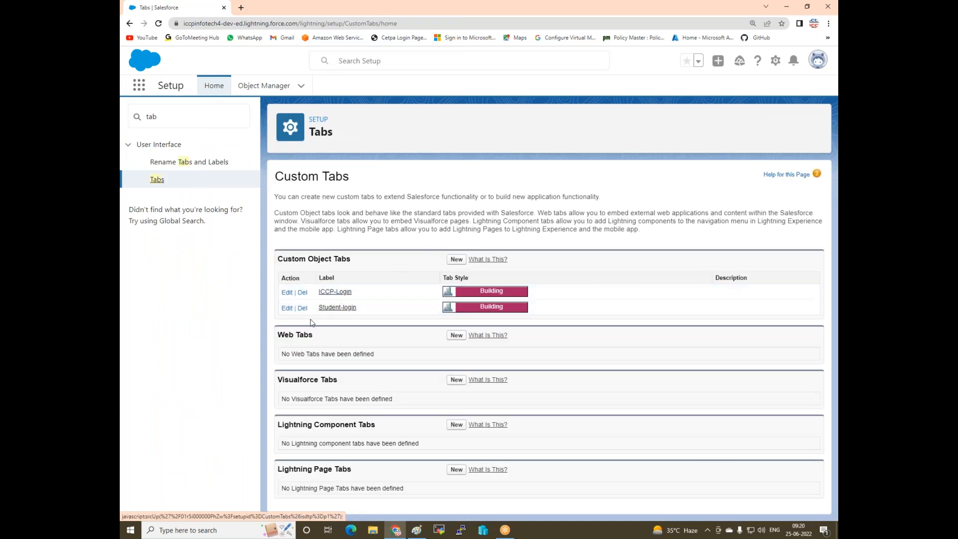
Delete the ICCP-Login custom object tab and confirm the deletion.
click(302, 293)
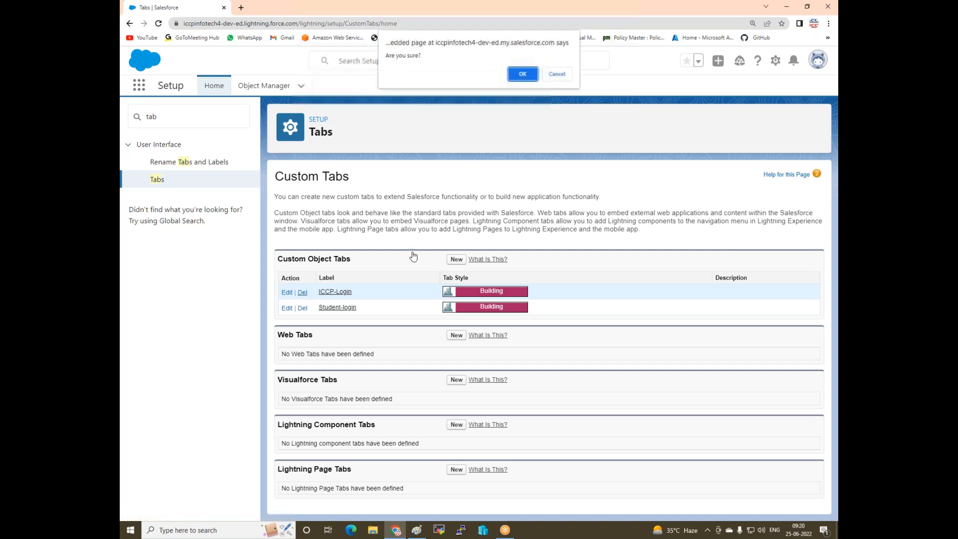
click(522, 75)
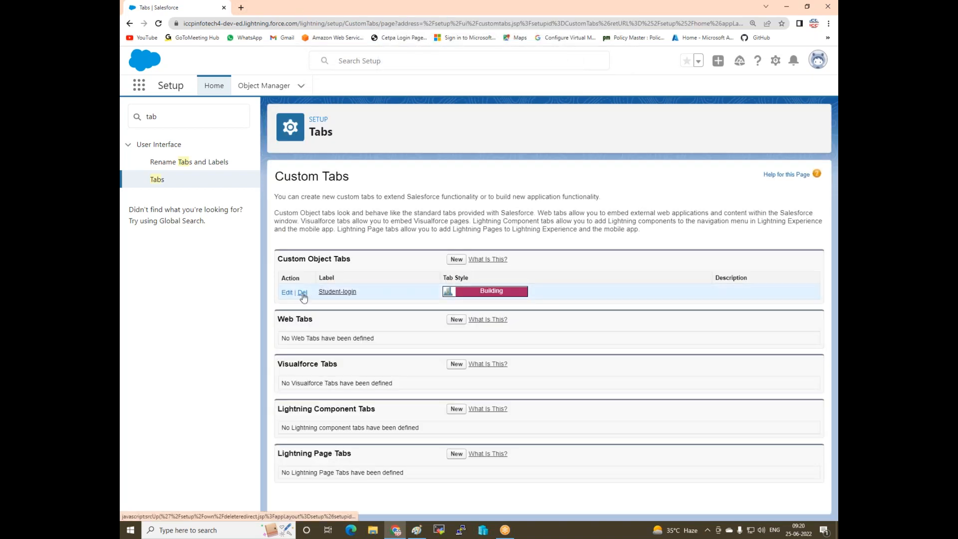
Delete the Student-login custom object tab and confirm the deletion.
click(303, 293)
click(522, 73)
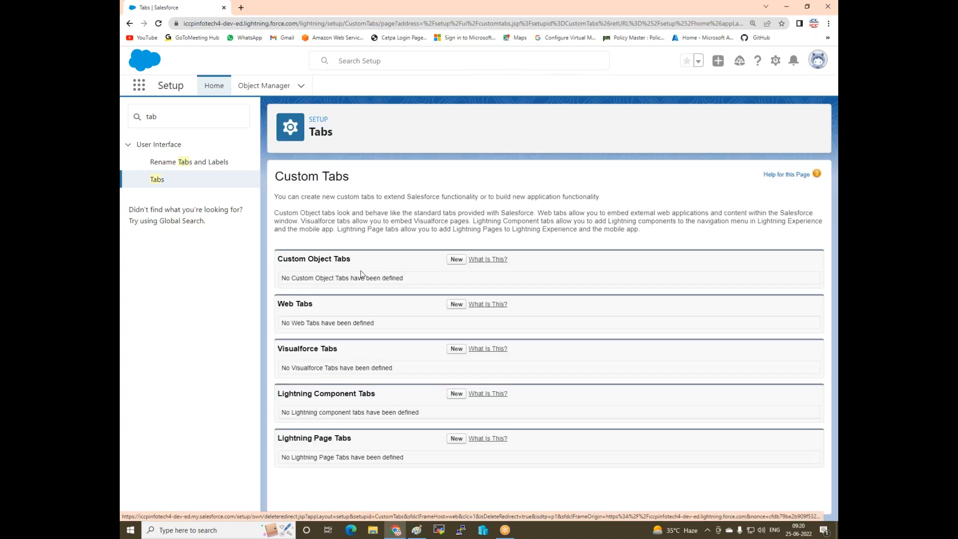
Start a new custom object tab for the Login object and give it the Building tab style.
click(453, 259)
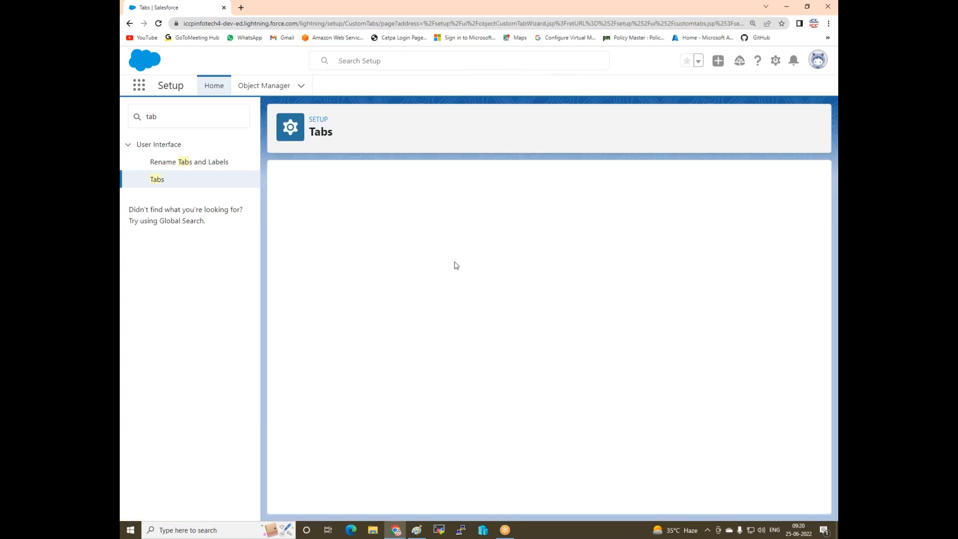
click(438, 267)
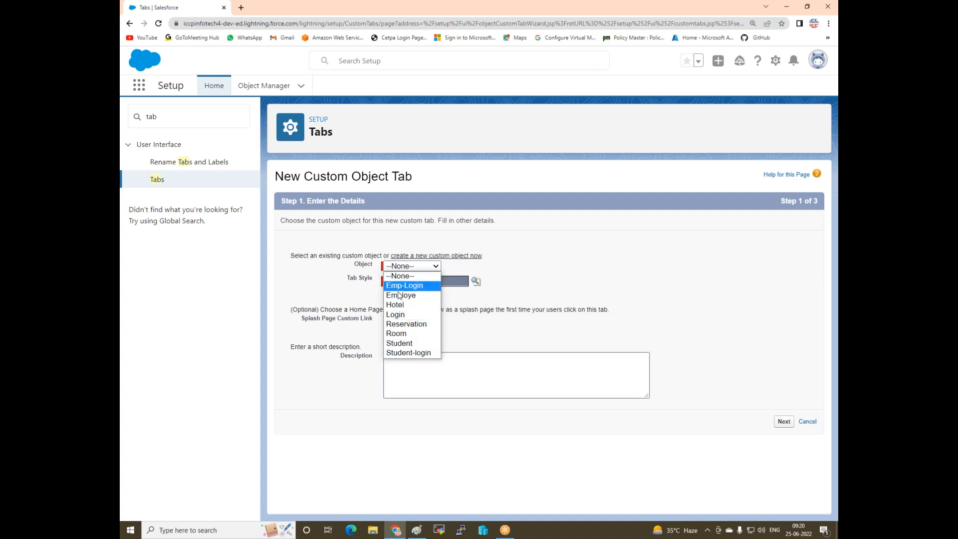
click(399, 315)
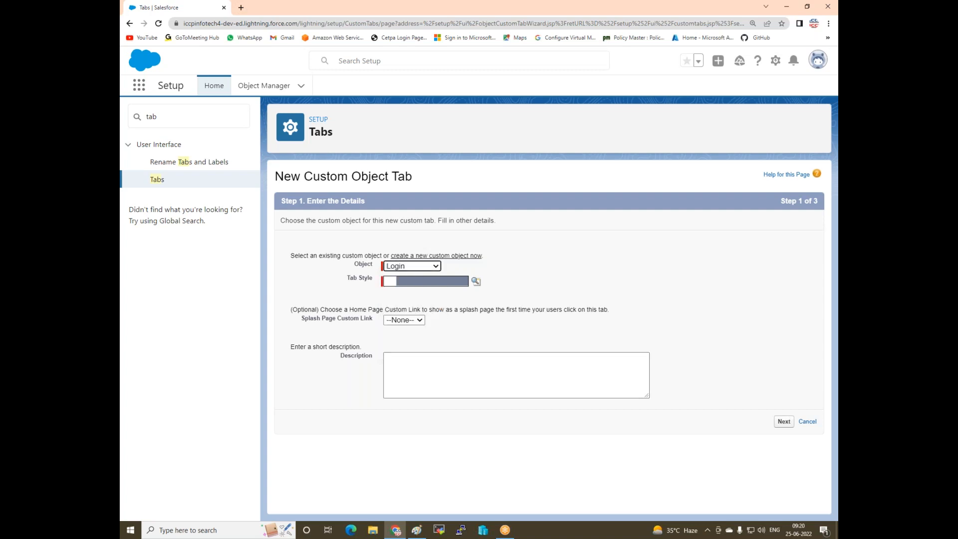
click(476, 280)
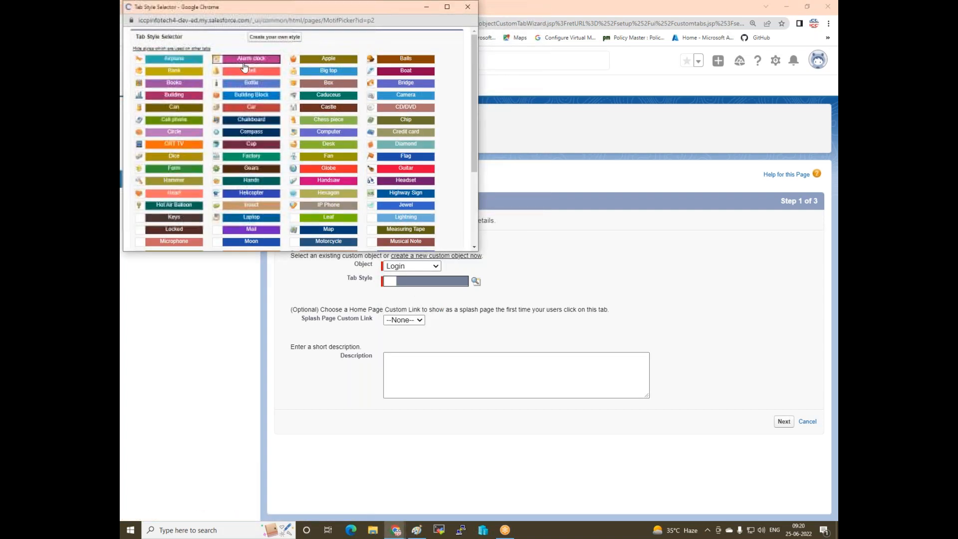
click(194, 100)
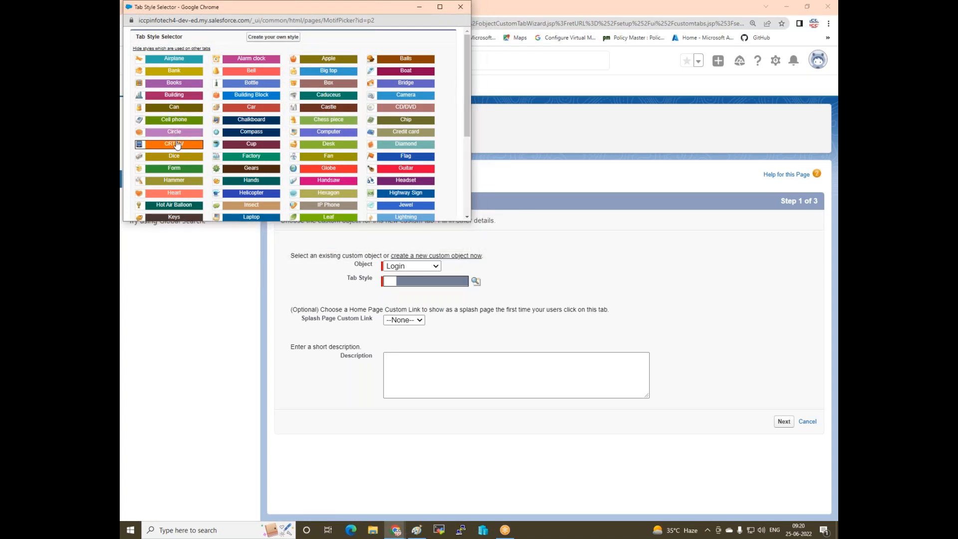
click(184, 99)
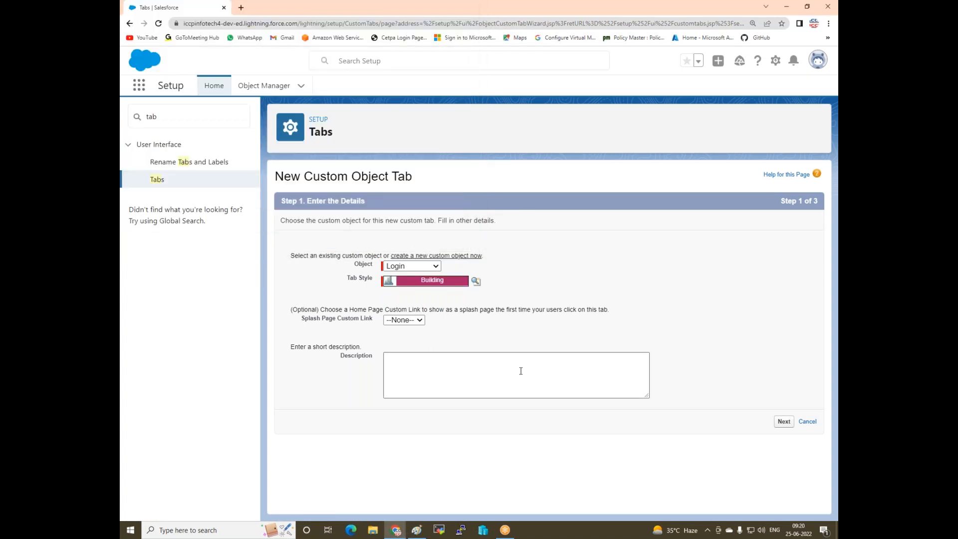
click(784, 422)
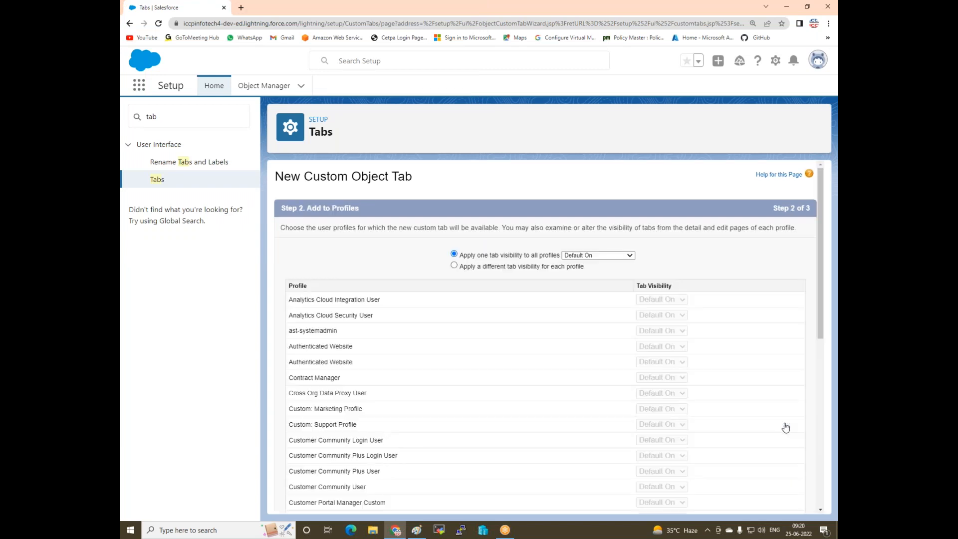
Keep the Default On visibility for all profiles, exclude the Login object's tab from every custom app and save it.
scroll(554, 332, down, 5)
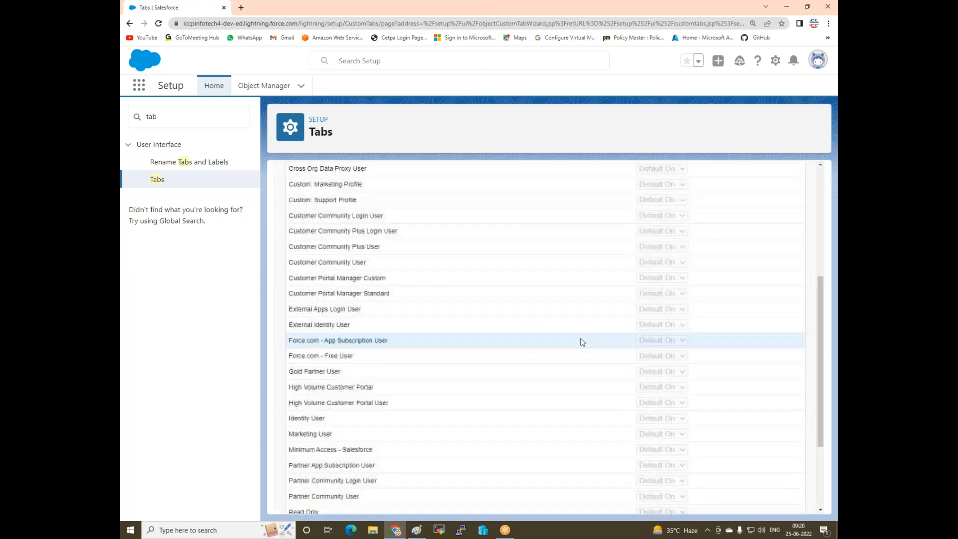
scroll(584, 341, down, 3)
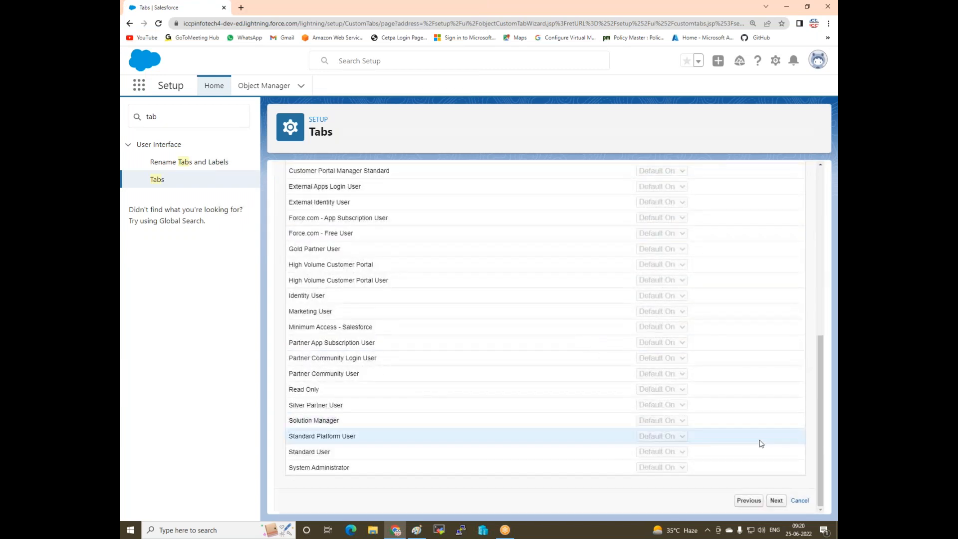
click(777, 501)
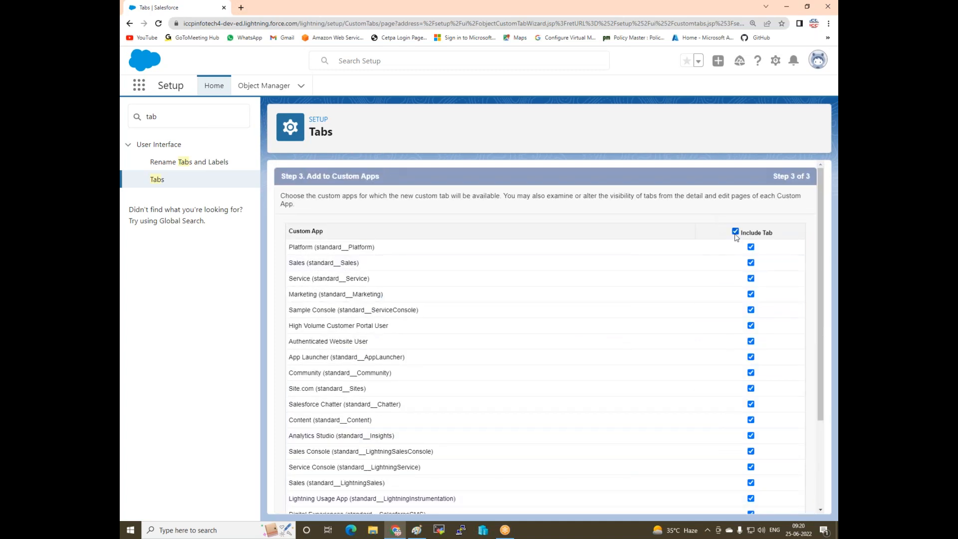
click(735, 231)
scroll(659, 321, down, 4)
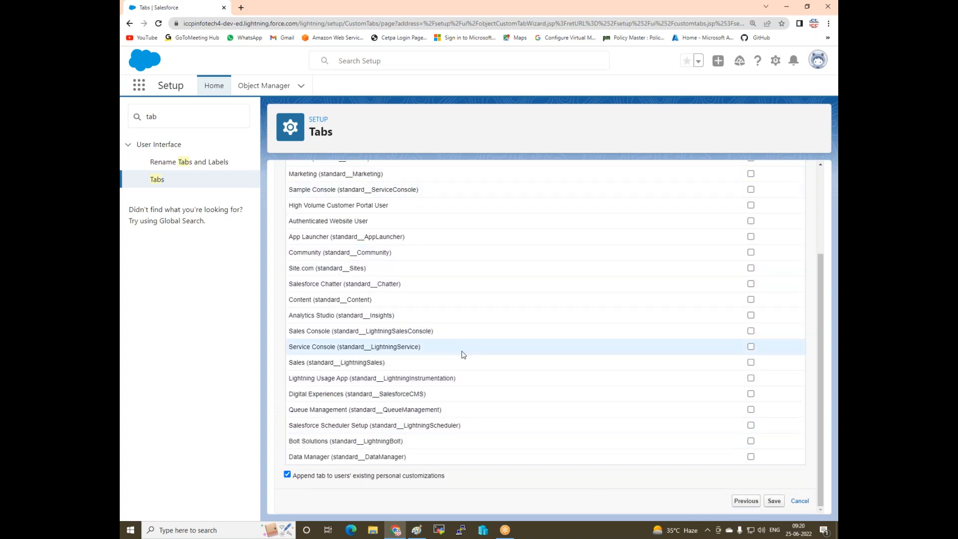
scroll(461, 354, up, 3)
scroll(460, 353, down, 3)
scroll(460, 353, up, 3)
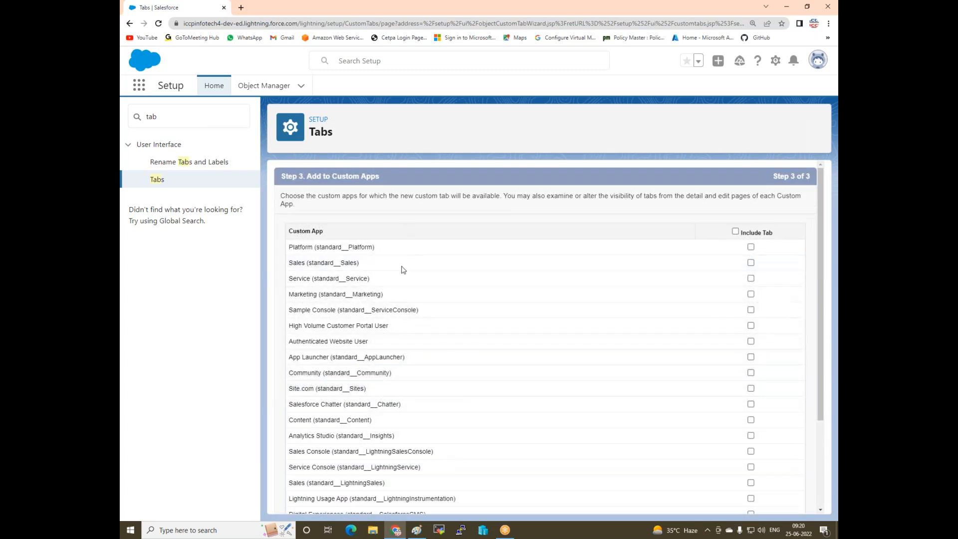
scroll(431, 489, down, 3)
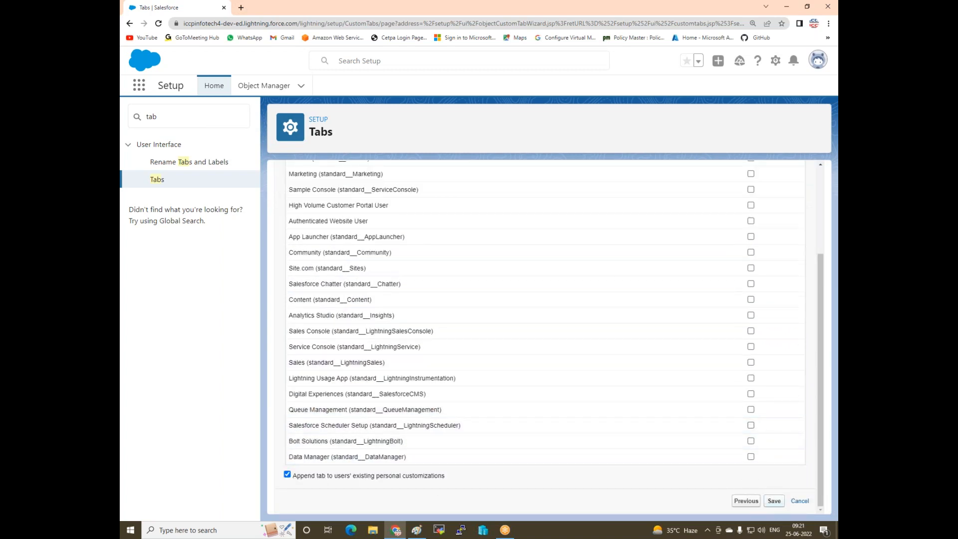
click(774, 500)
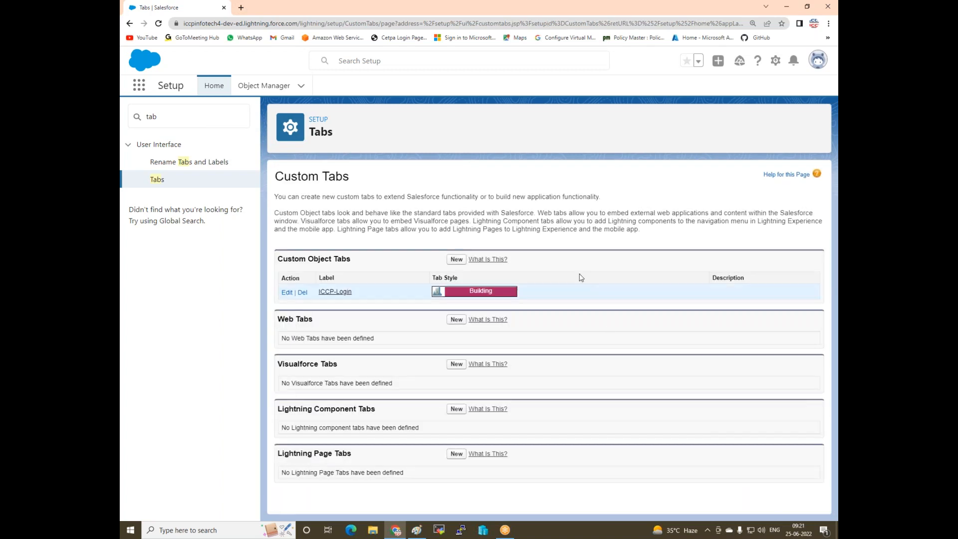
Start a new custom object tab for the Employe object and give it the Compass tab style.
click(456, 260)
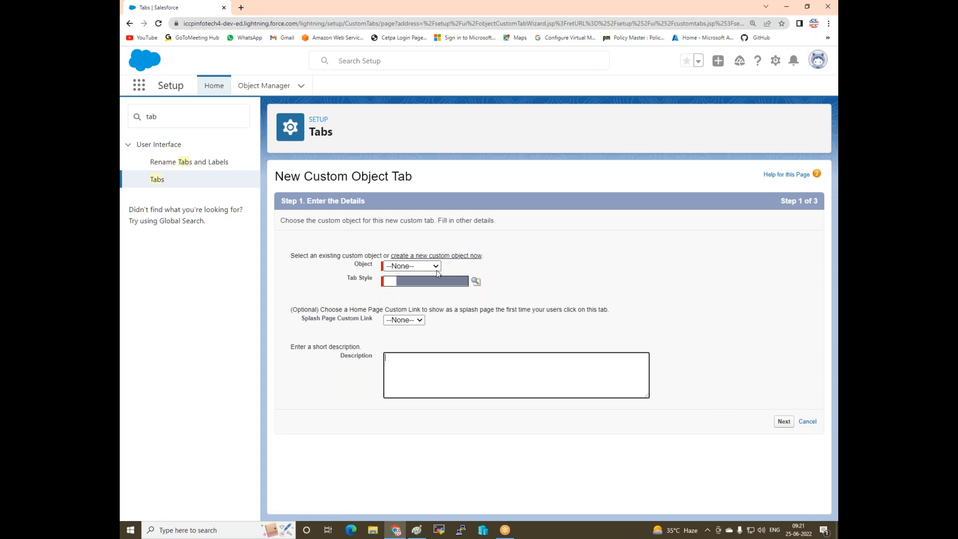
click(435, 267)
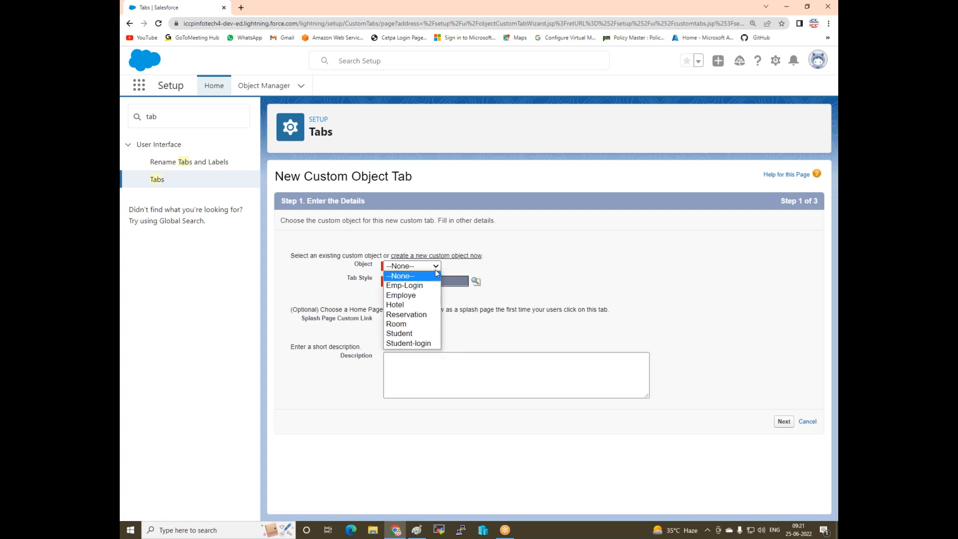
click(413, 298)
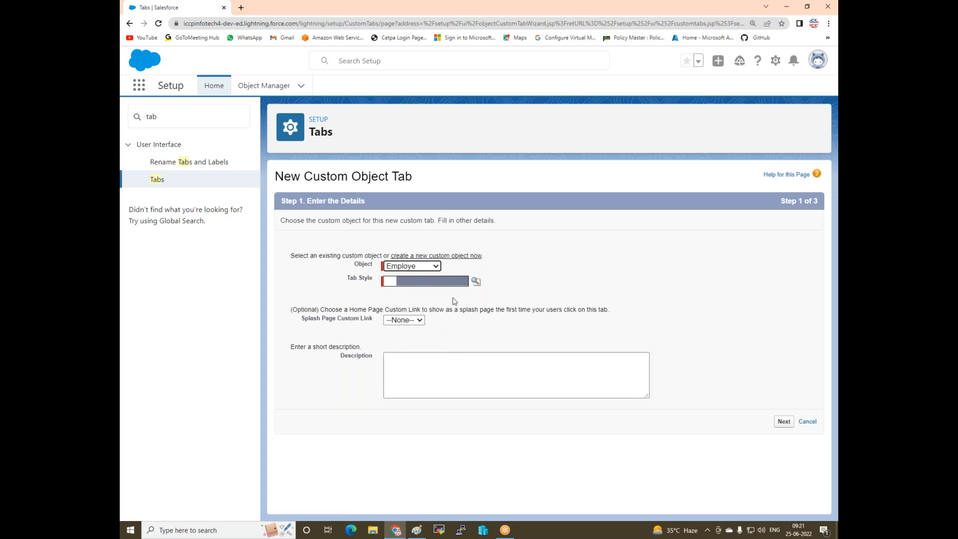
click(437, 284)
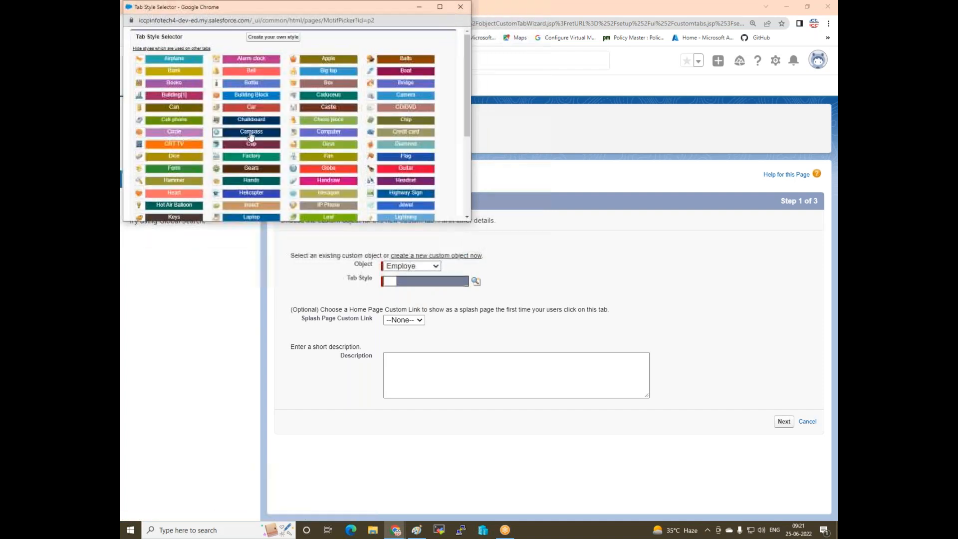
click(252, 154)
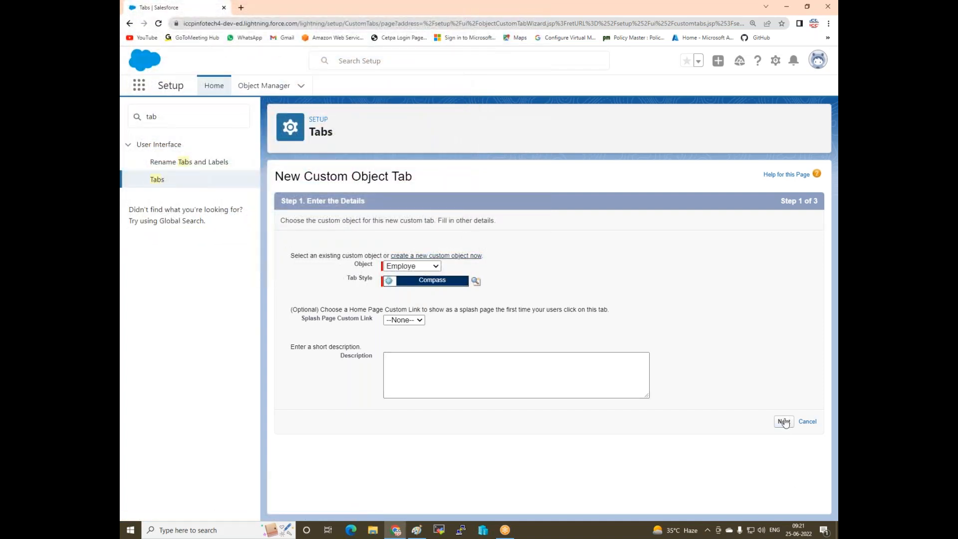
click(784, 422)
Keep the default profile visibility, leave the Employe tab included in all custom apps and save it.
scroll(784, 421, down, 10)
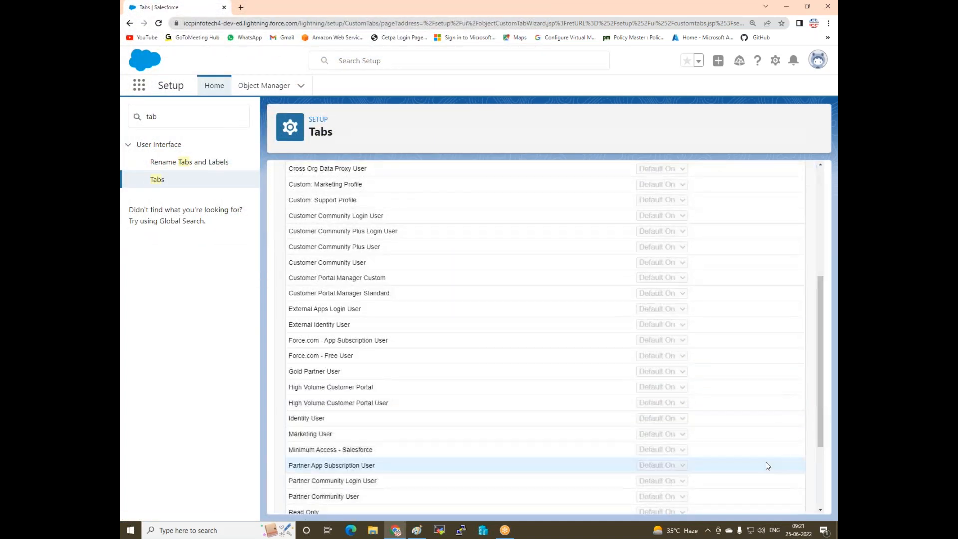
click(776, 501)
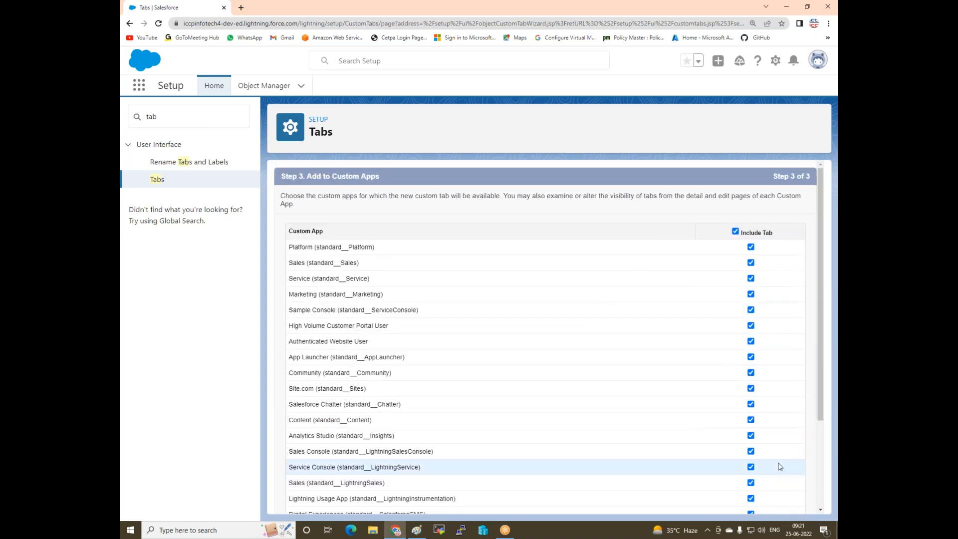
scroll(719, 293, down, 3)
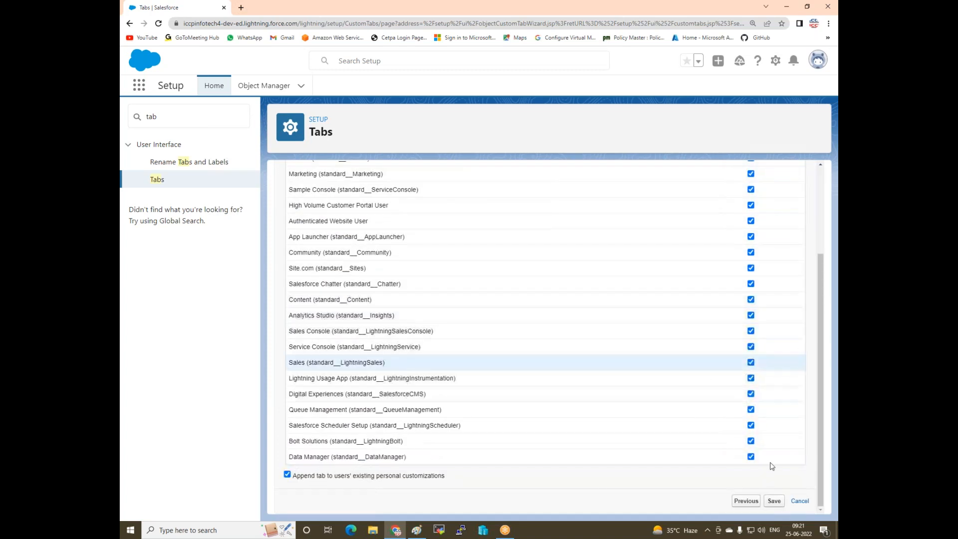
click(774, 501)
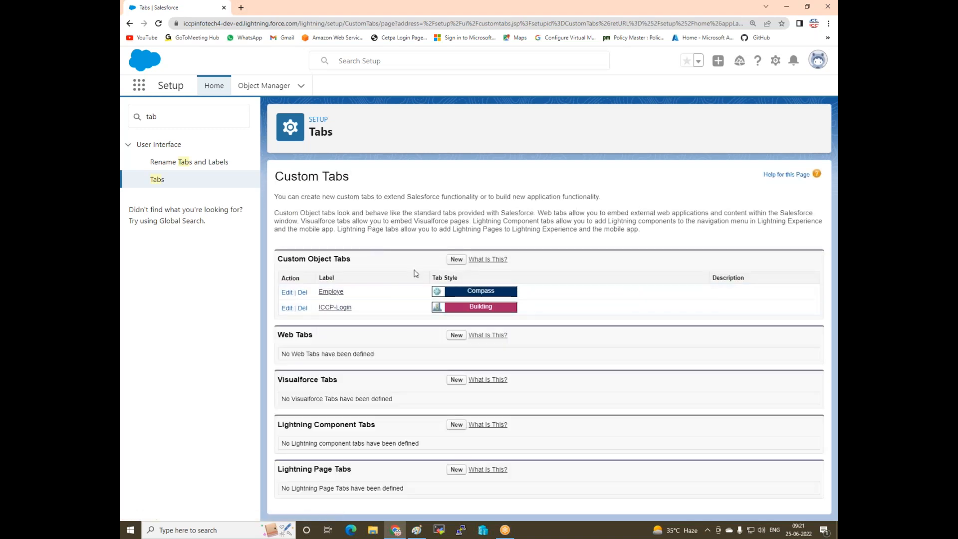
Start a new custom object tab for the Student object and give it the Building tab style.
click(456, 259)
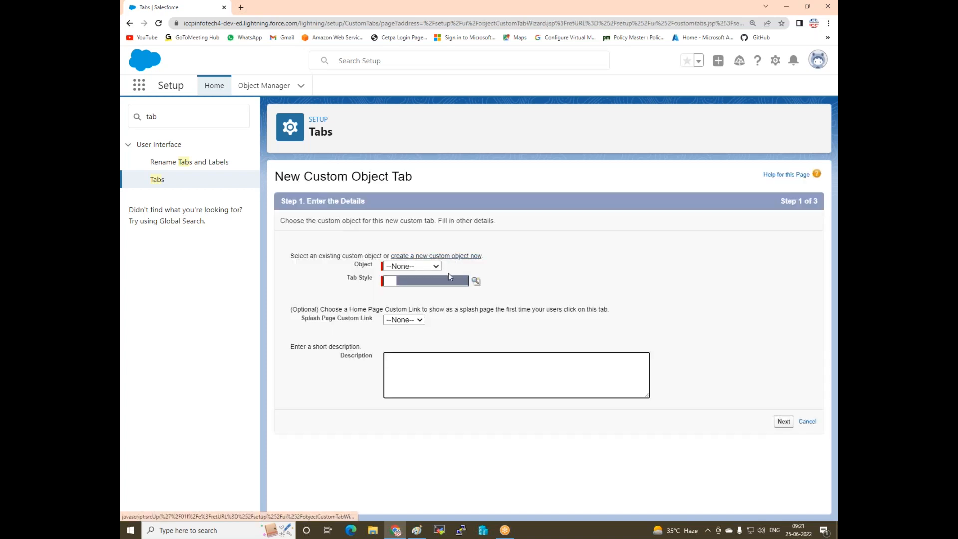
click(436, 269)
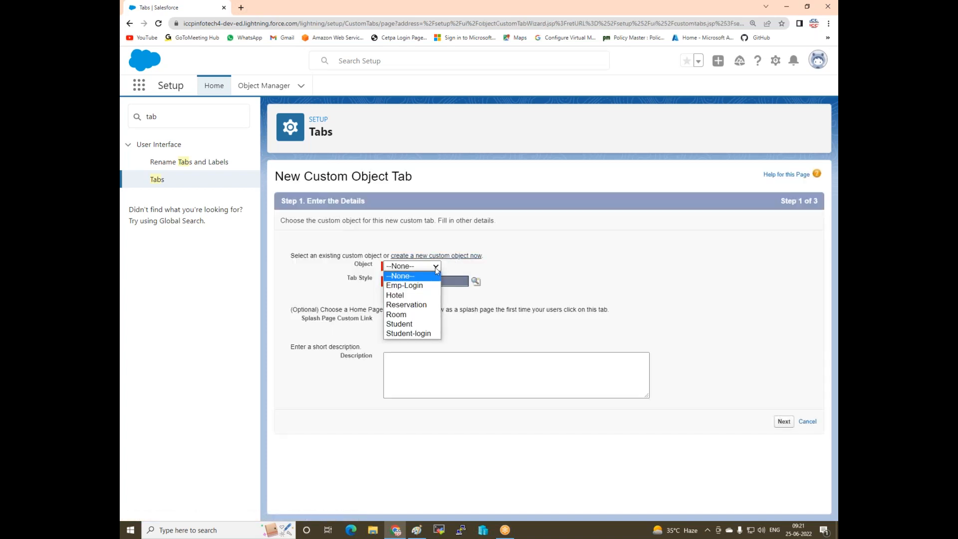
click(414, 325)
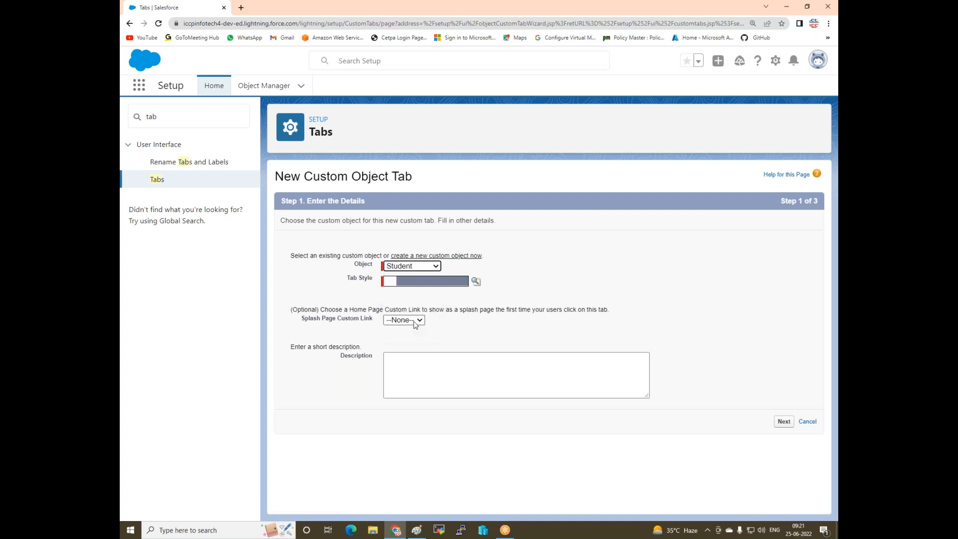
click(410, 287)
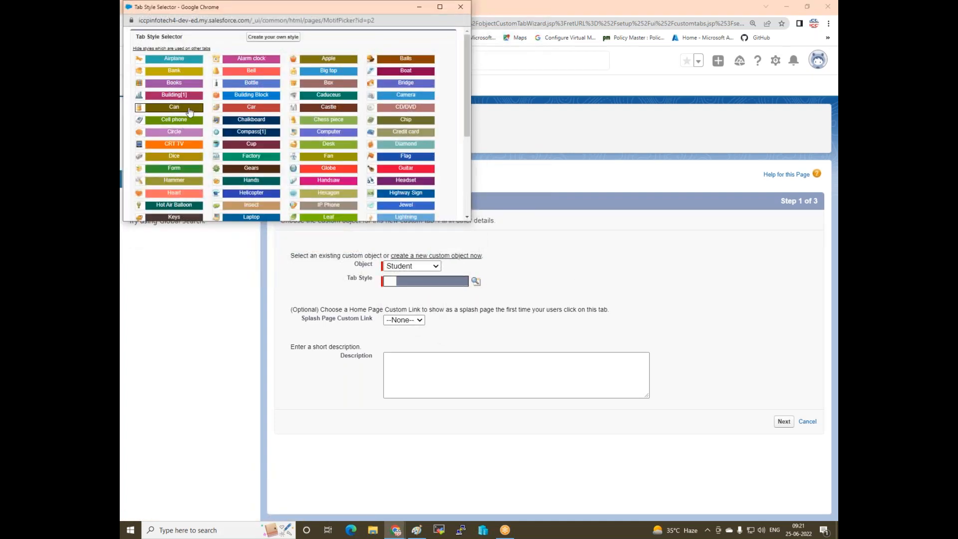
click(175, 95)
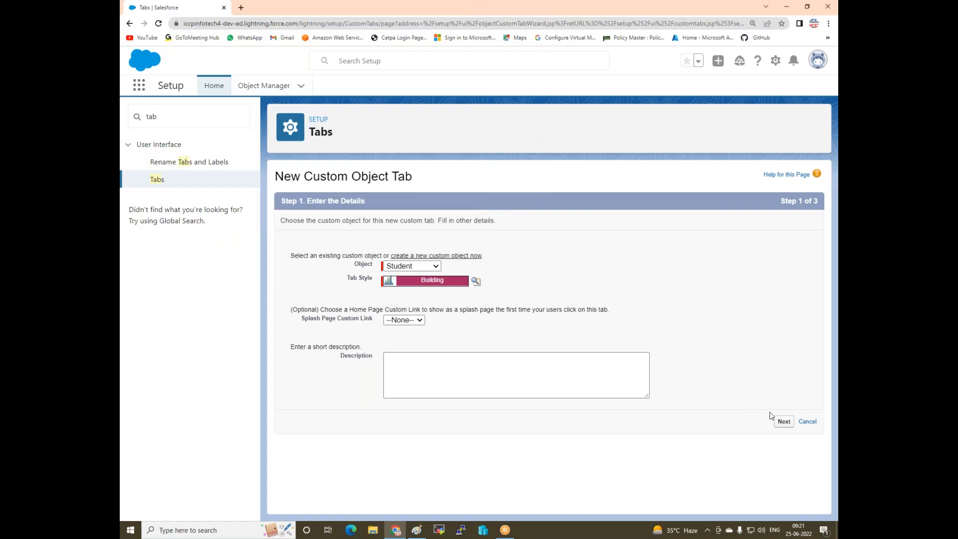
click(783, 421)
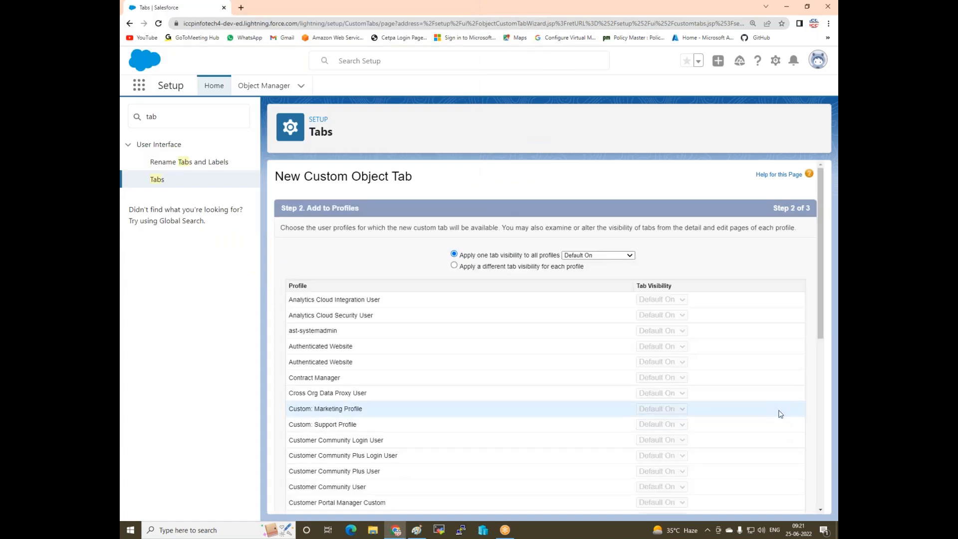
Keep the default profile visibility, exclude the Student tab from every custom app and save it.
scroll(780, 413, down, 5)
scroll(781, 451, down, 5)
click(775, 498)
click(735, 231)
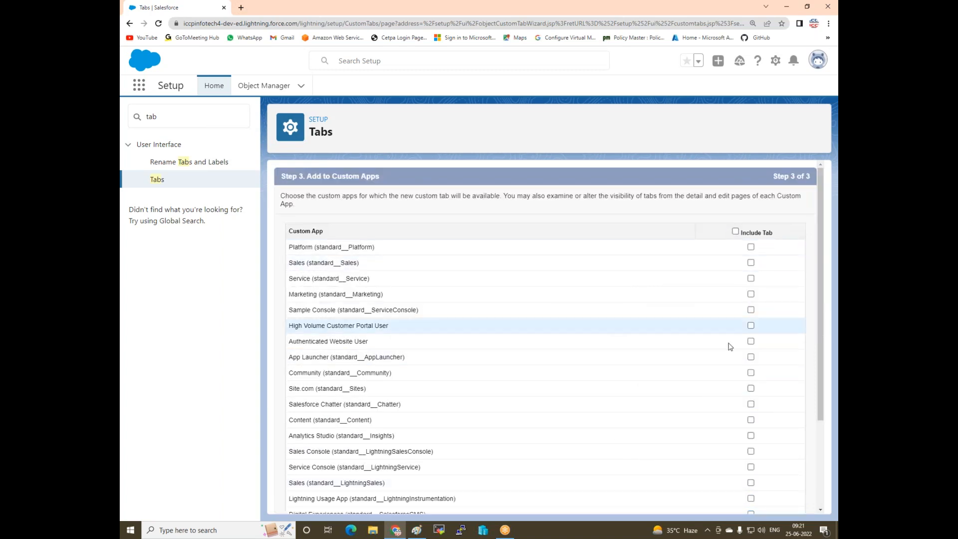
scroll(710, 364, down, 3)
click(777, 501)
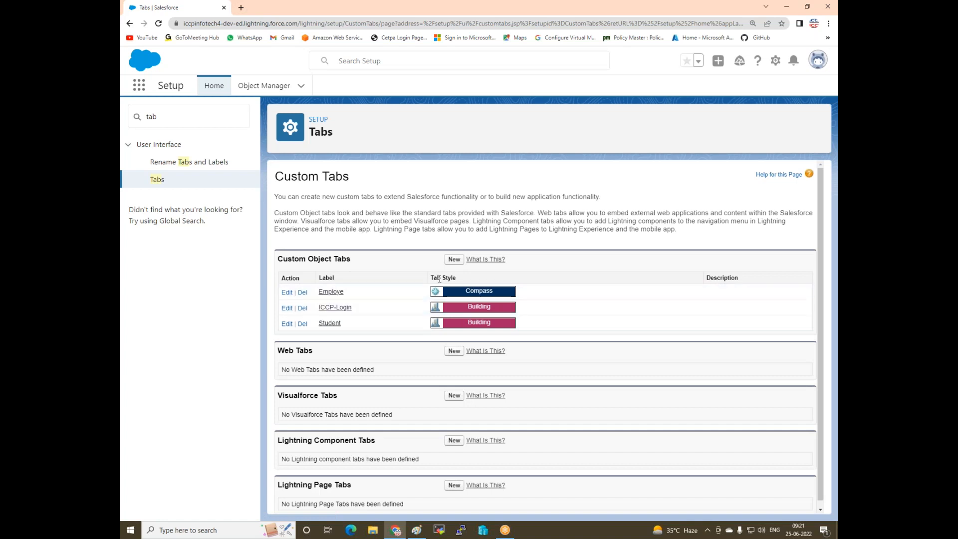
Check the objects available for another custom object tab, and switch to the Paint sketch to compare them with the planned list.
click(452, 262)
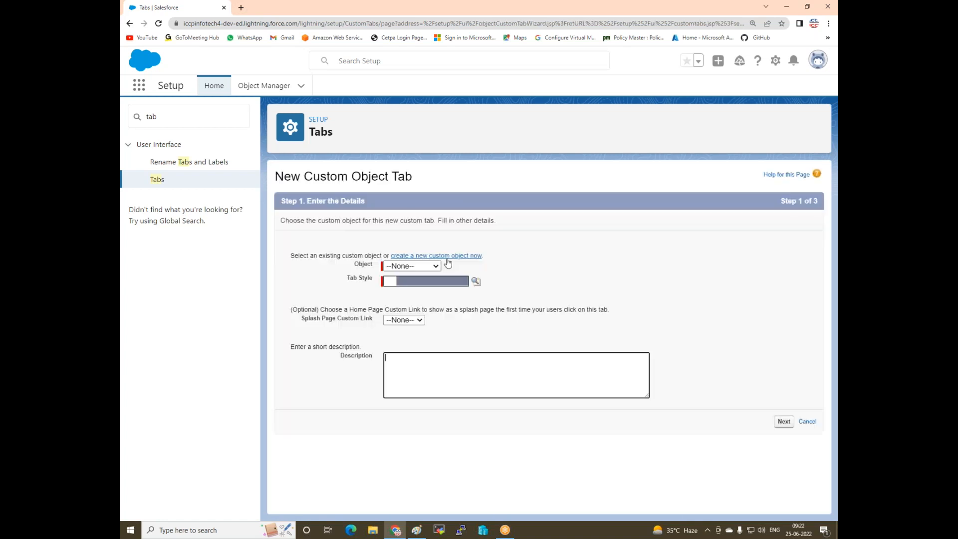
click(402, 266)
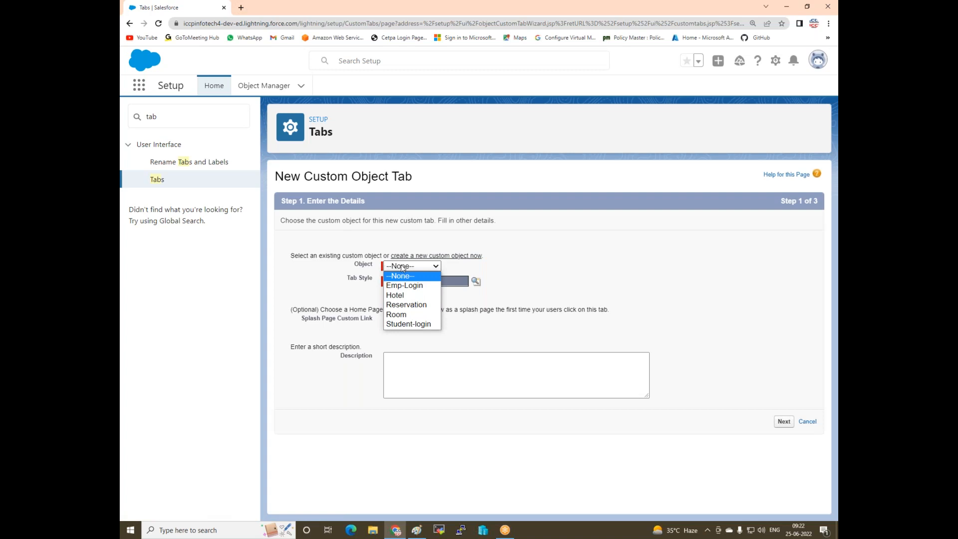
click(418, 531)
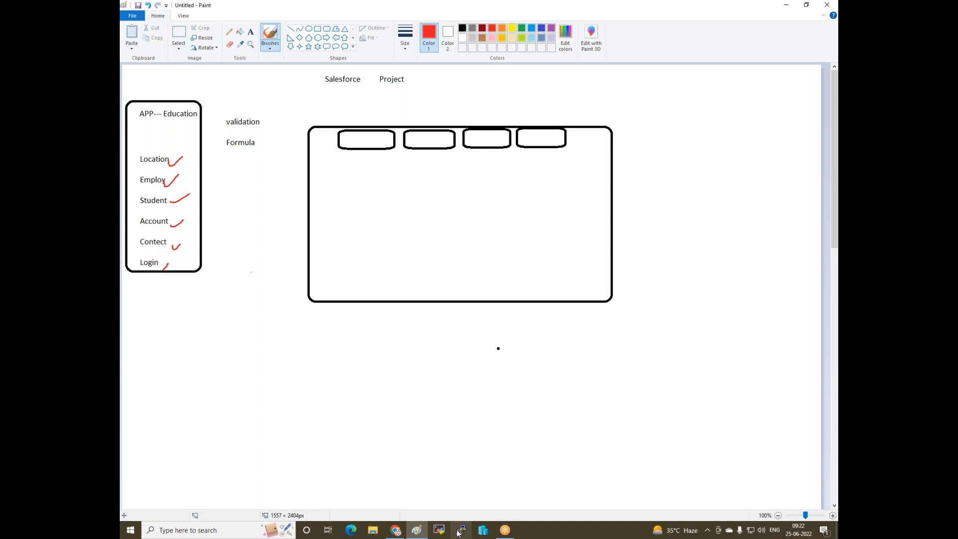
Switch back to Salesforce in Chrome and start a new custom object.
click(395, 530)
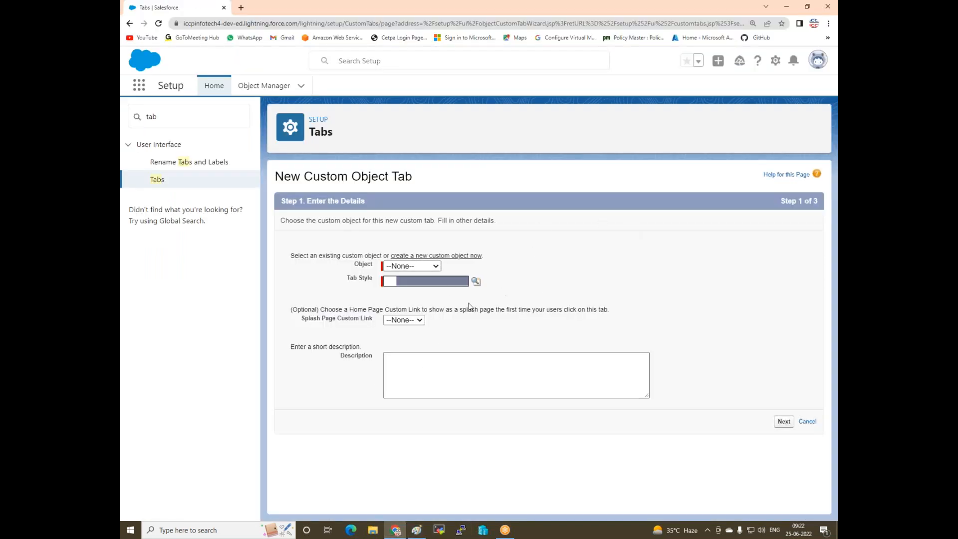
click(273, 91)
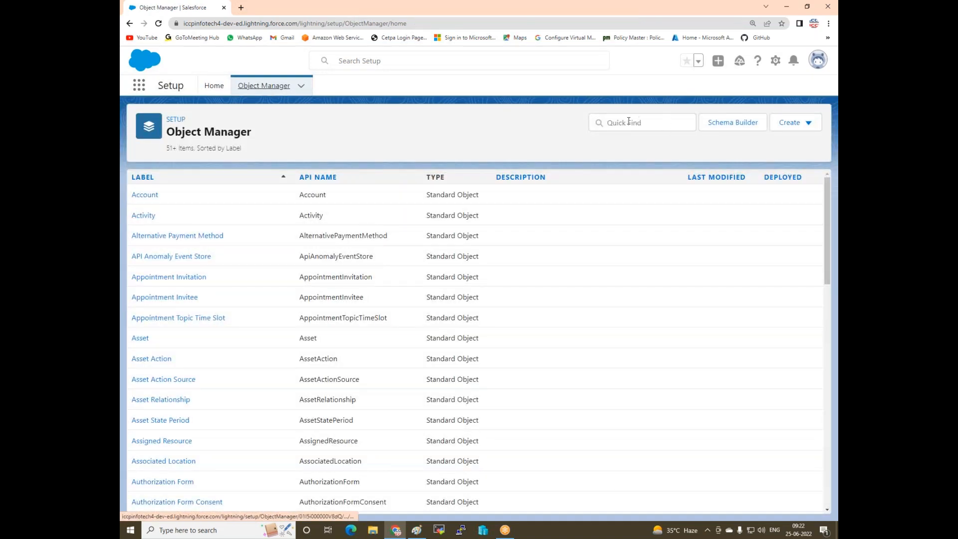
click(808, 125)
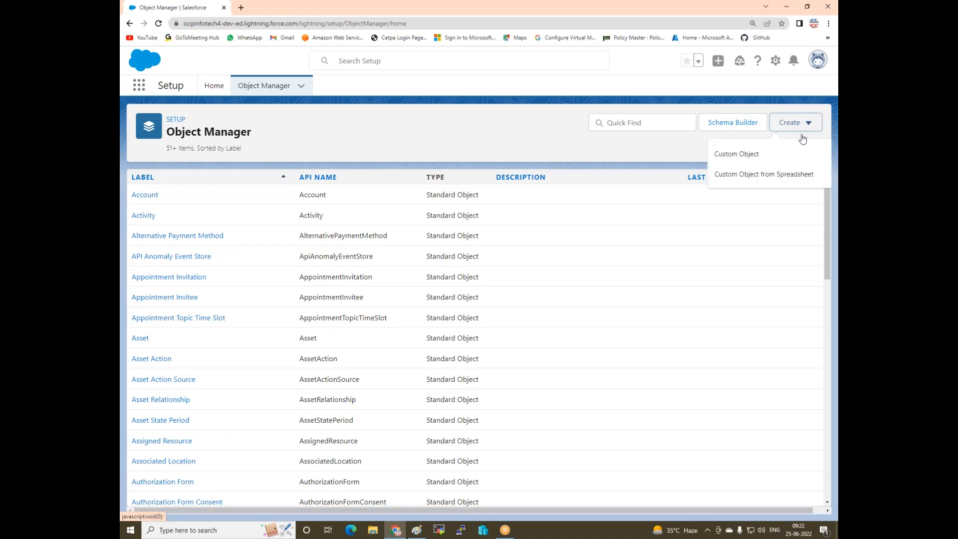
click(743, 154)
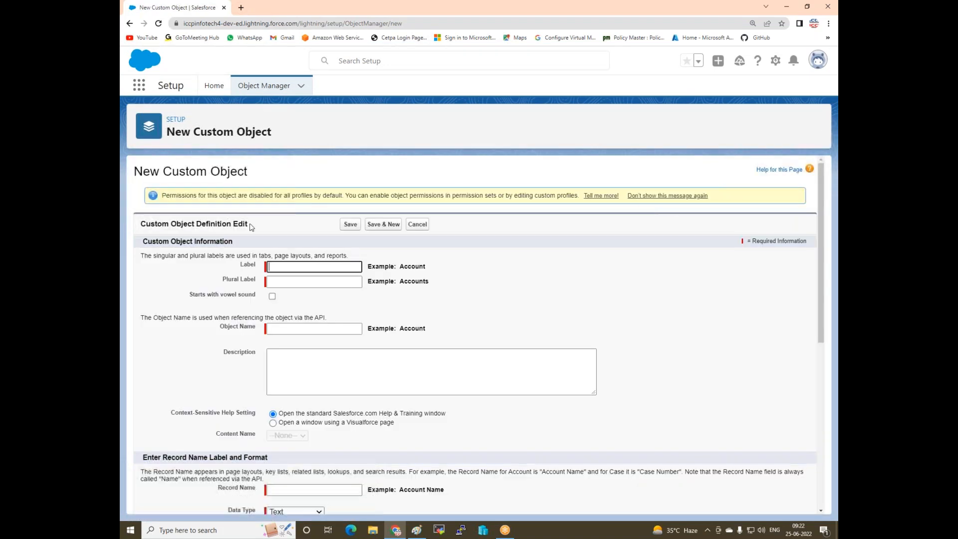
Set both the label and plural label to Street Address, keep the remaining object settings at their defaults and save the custom object.
click(287, 266)
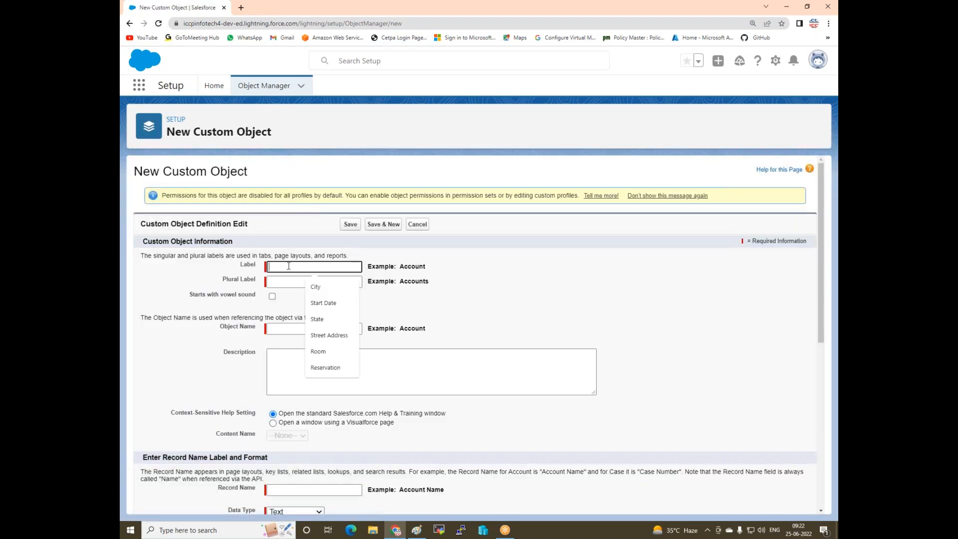
click(335, 335)
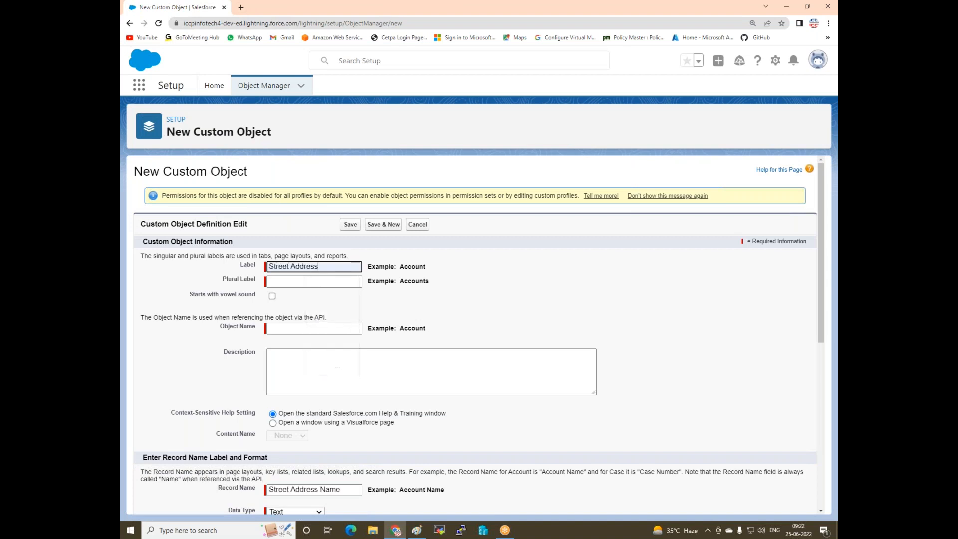
drag(318, 266, 155, 251)
key(ctrl+c)
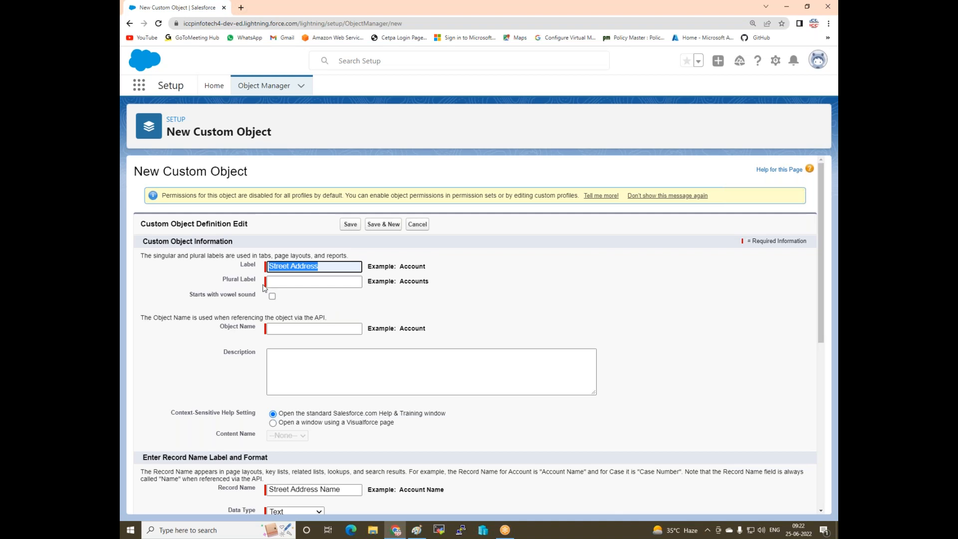
click(278, 282)
key(ctrl+v)
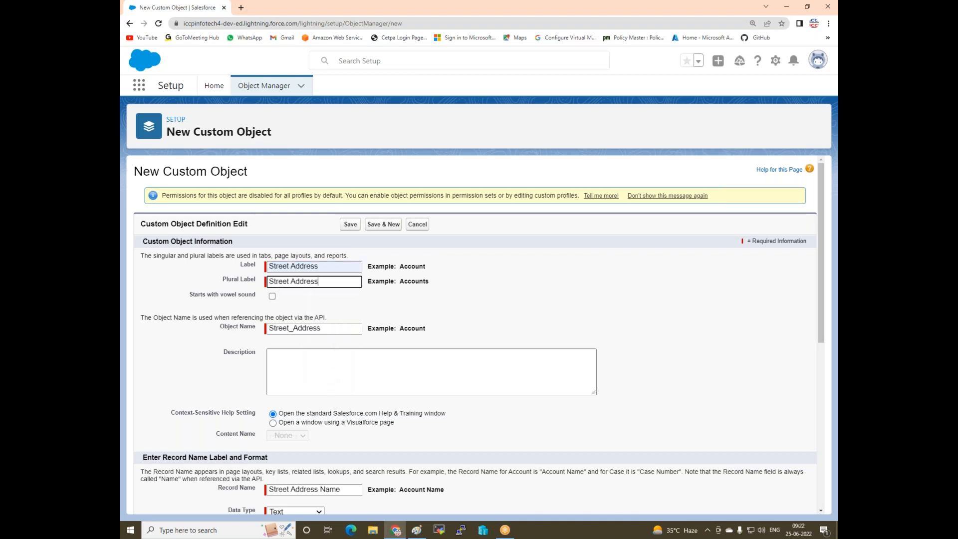
click(513, 327)
scroll(386, 434, down, 2)
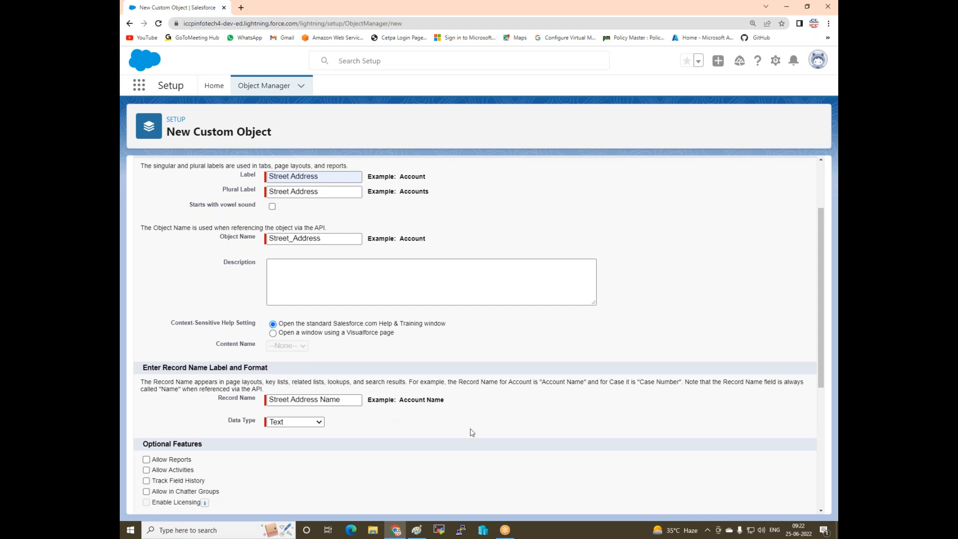
scroll(472, 432, down, 5)
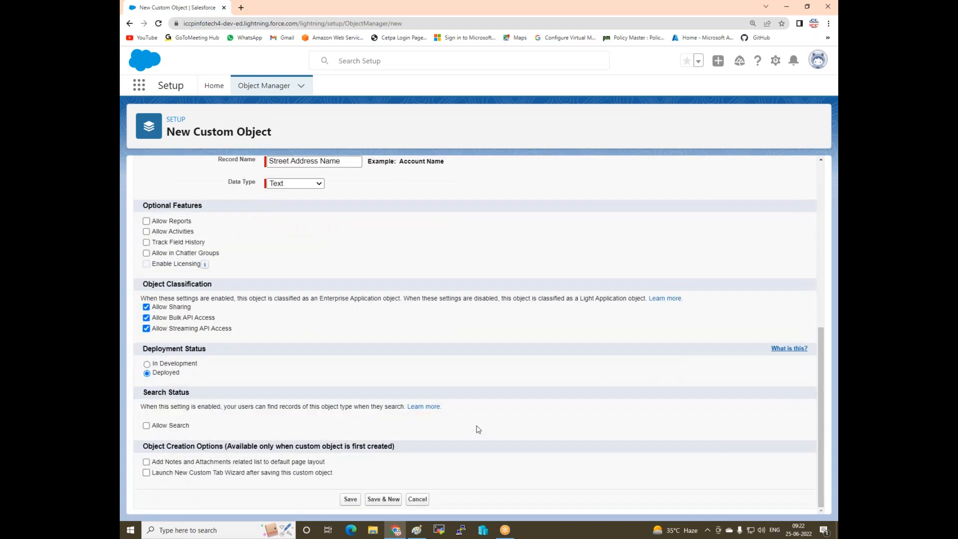
click(350, 499)
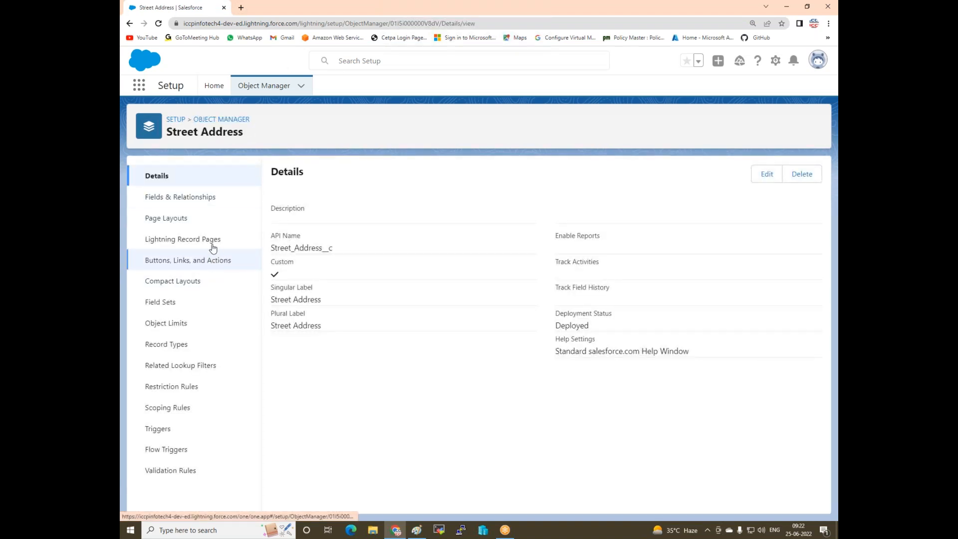
Start a new custom object tab for the Street Address object and give it the Cell phone tab style.
click(214, 85)
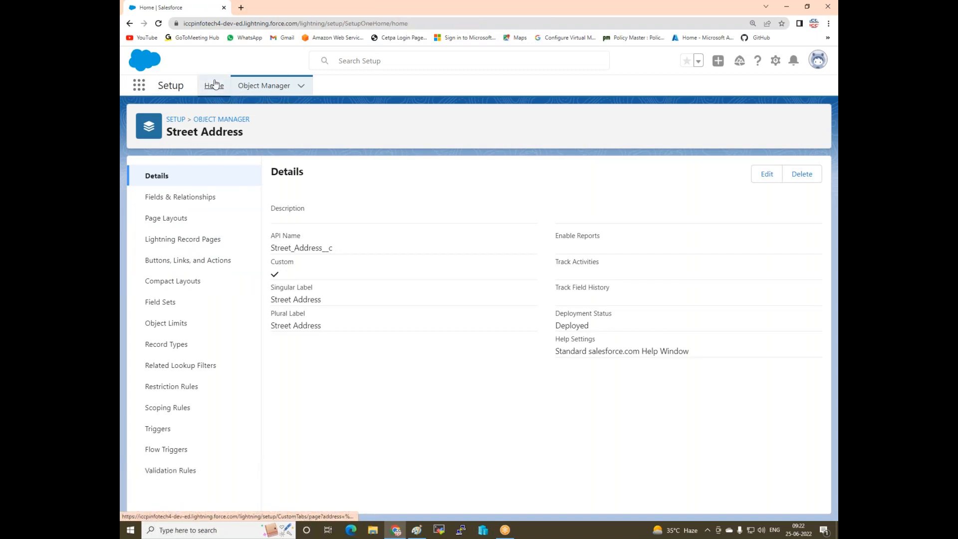
click(157, 179)
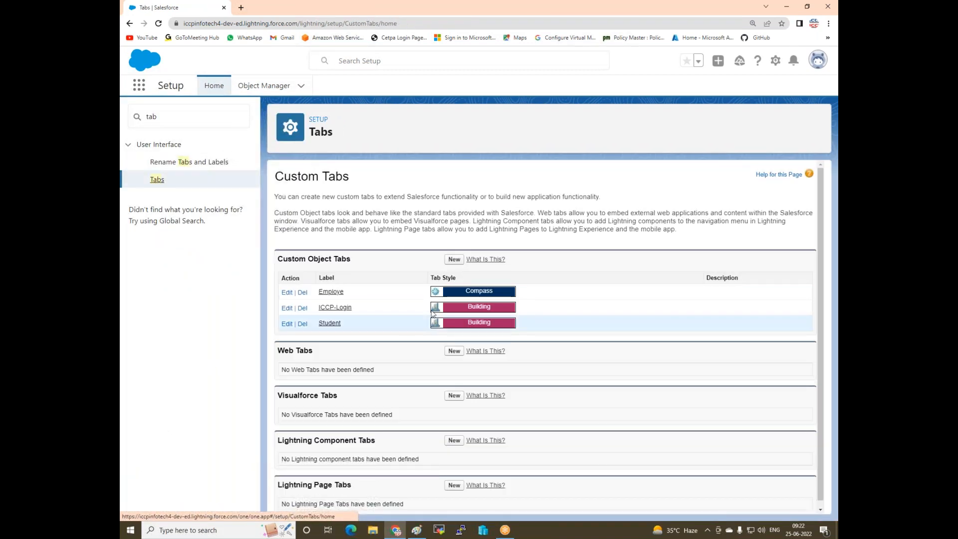
click(456, 259)
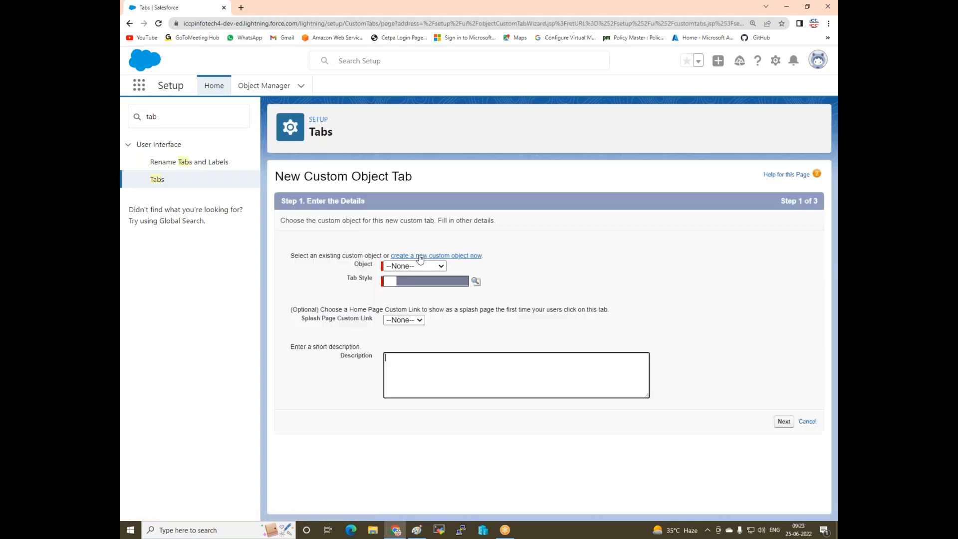
click(410, 267)
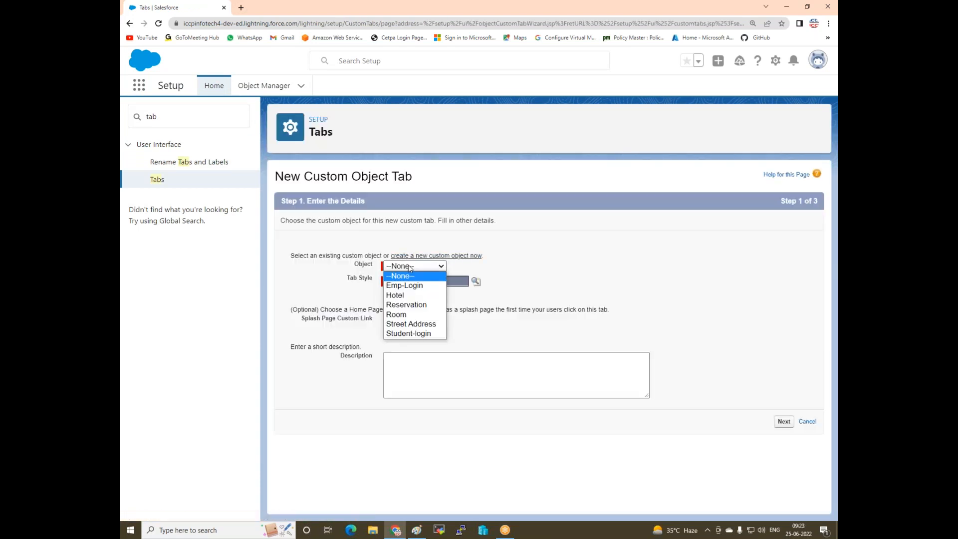
click(407, 324)
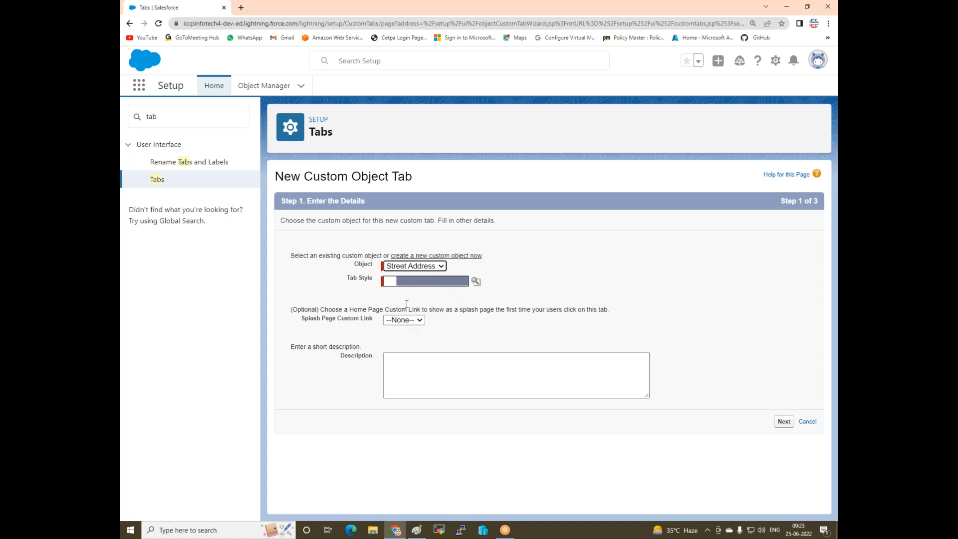
click(410, 284)
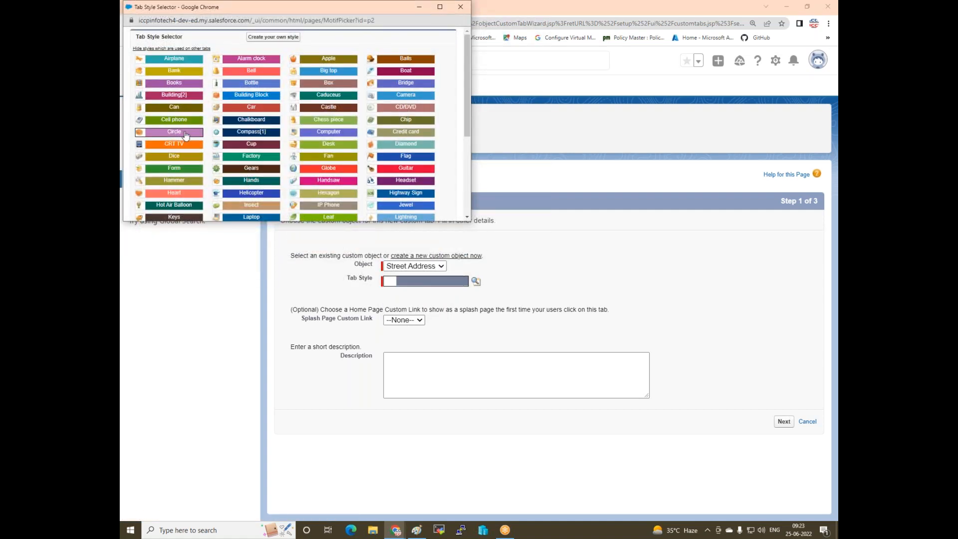
click(175, 121)
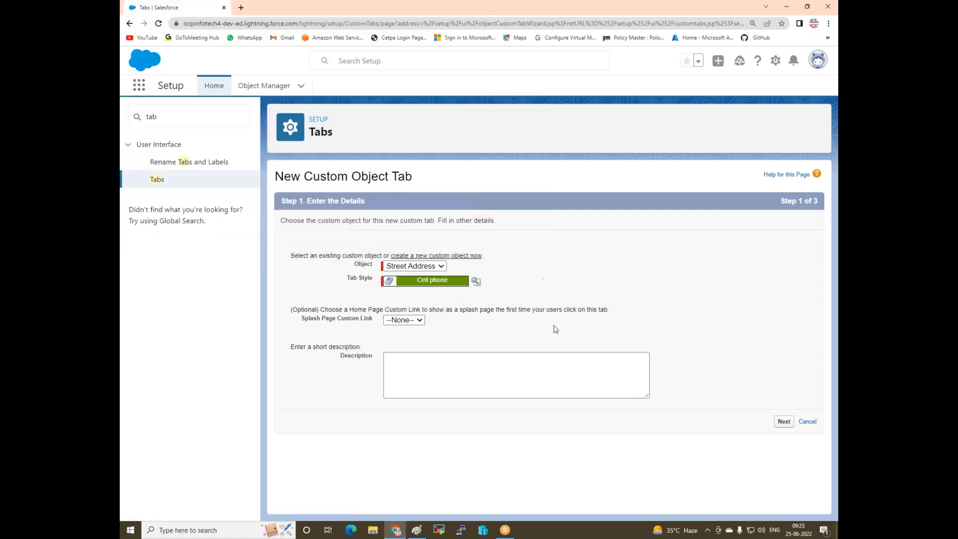
Keep the default profile visibility, exclude the Street Address tab from every custom app and save it.
click(782, 420)
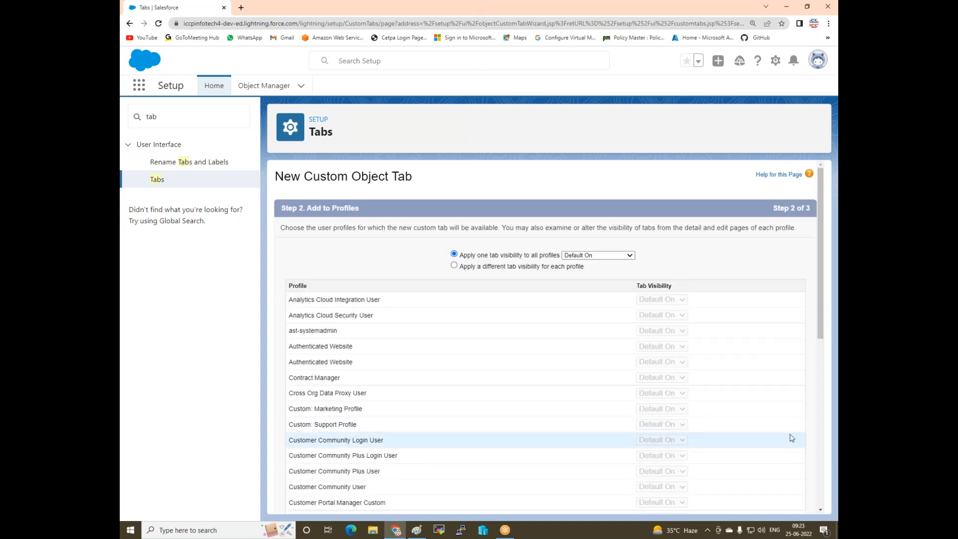
scroll(782, 421, down, 7)
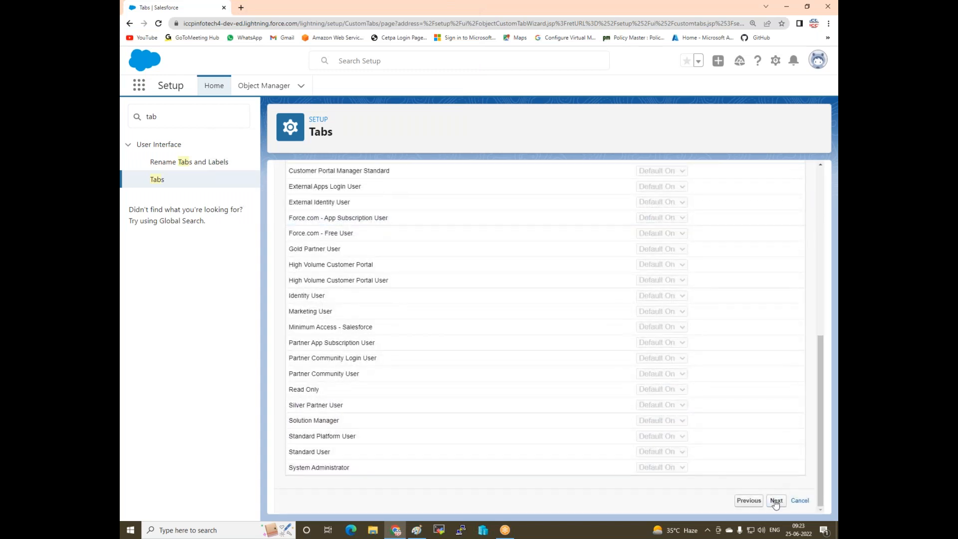
click(776, 500)
click(735, 229)
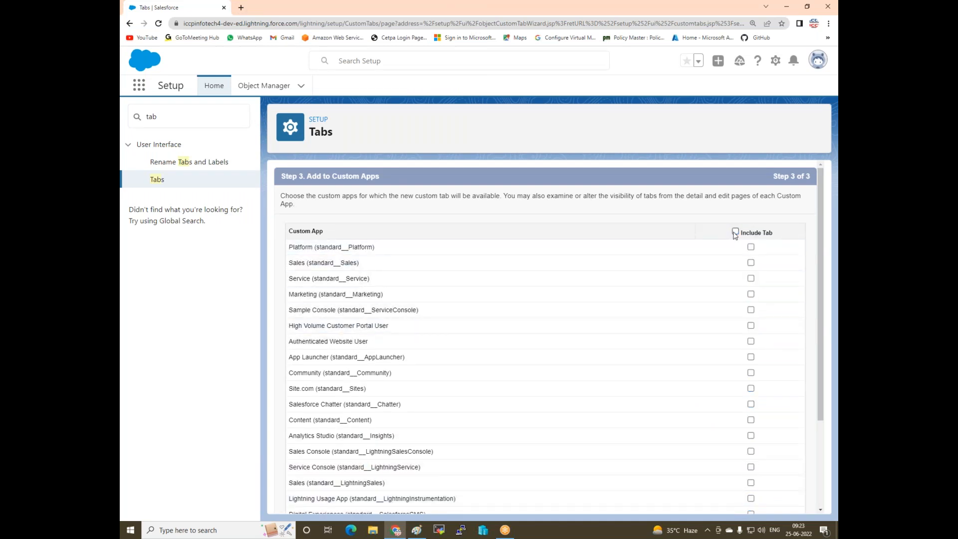
scroll(639, 278, down, 3)
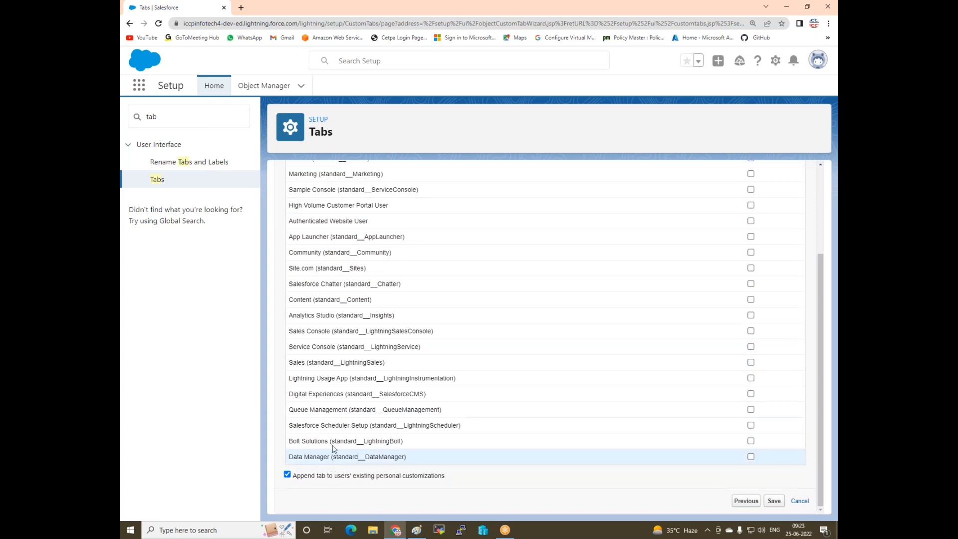
click(774, 501)
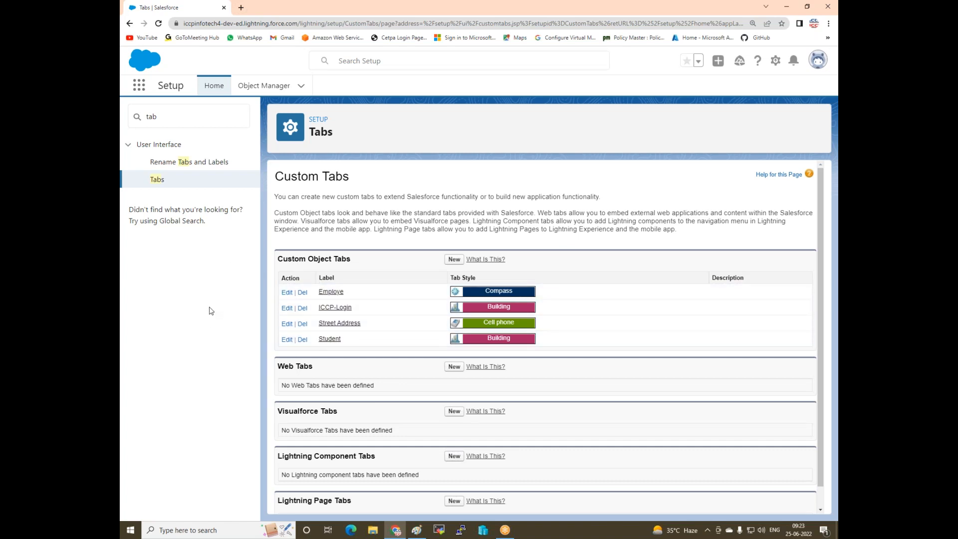
Search Setup for app, open the App Manager and start a new Lightning app.
drag(165, 116, 122, 109)
text(a)
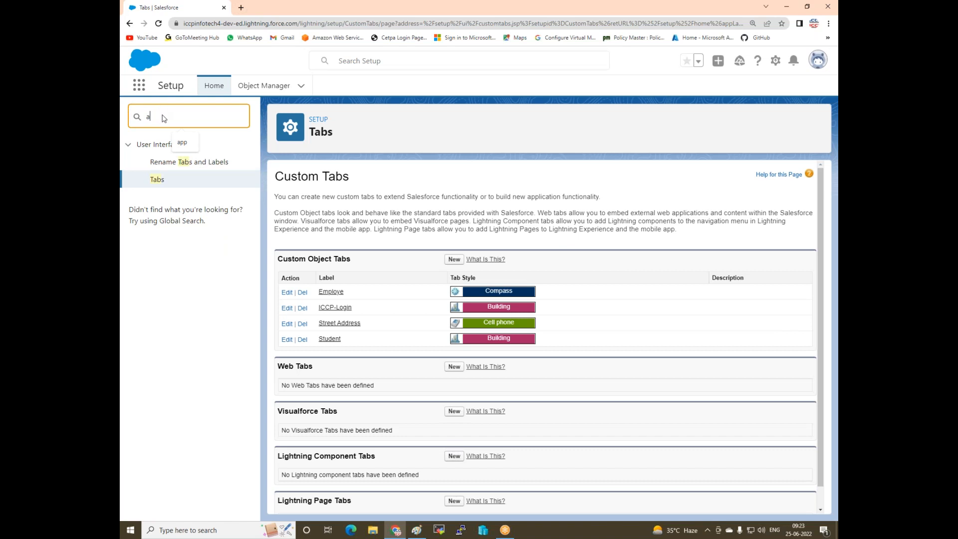
click(182, 142)
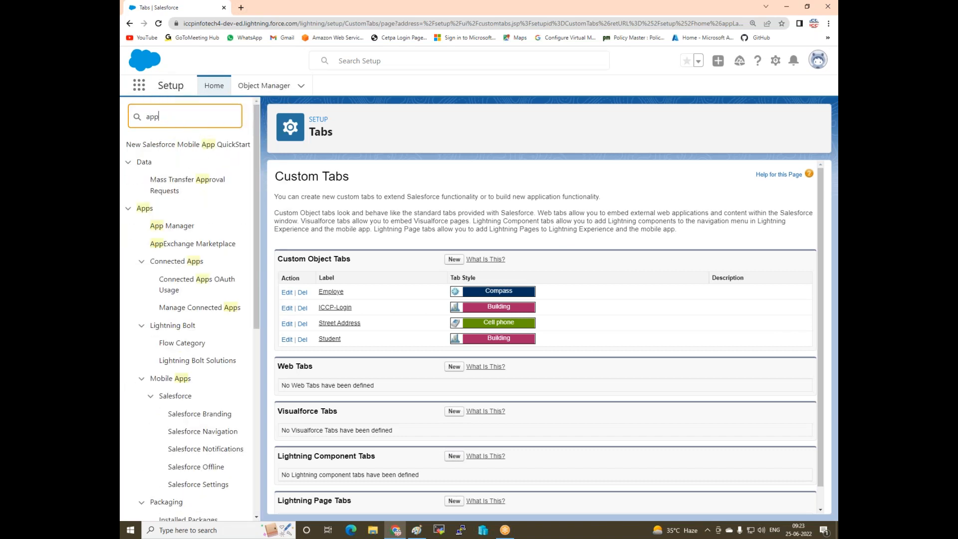
click(172, 226)
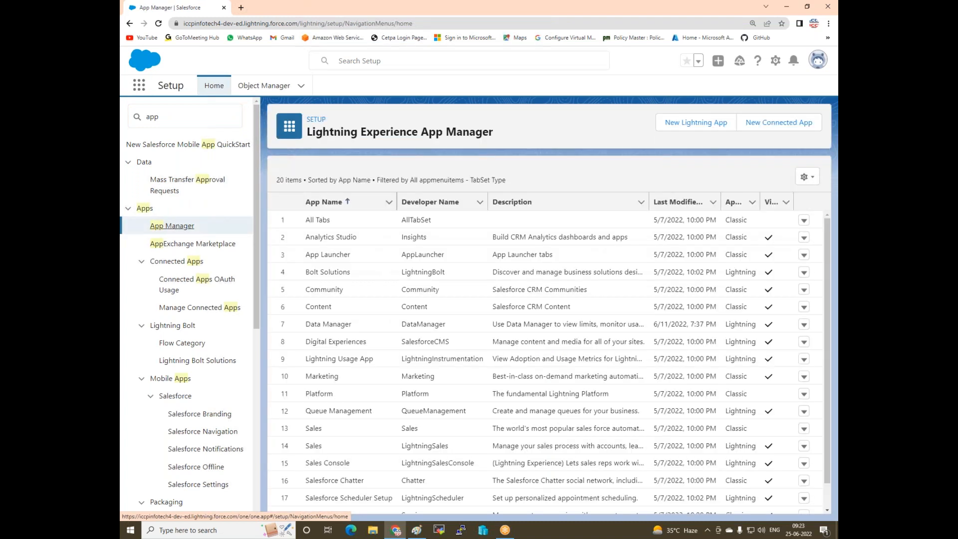
click(693, 125)
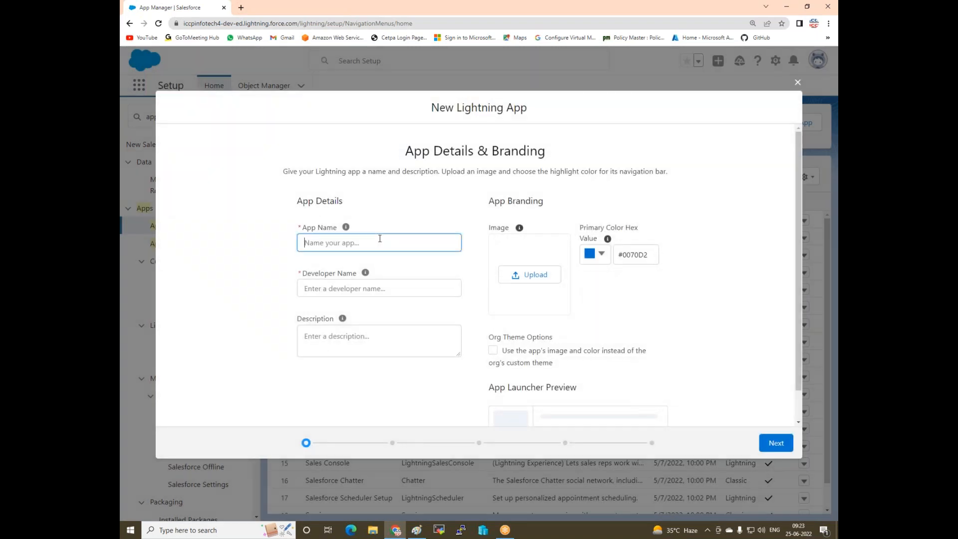
Name the app MY-Education Institute with developer name MYEducation_Institute, and describe it as Provide Cloud Traning.
text(MY-Education Institute)
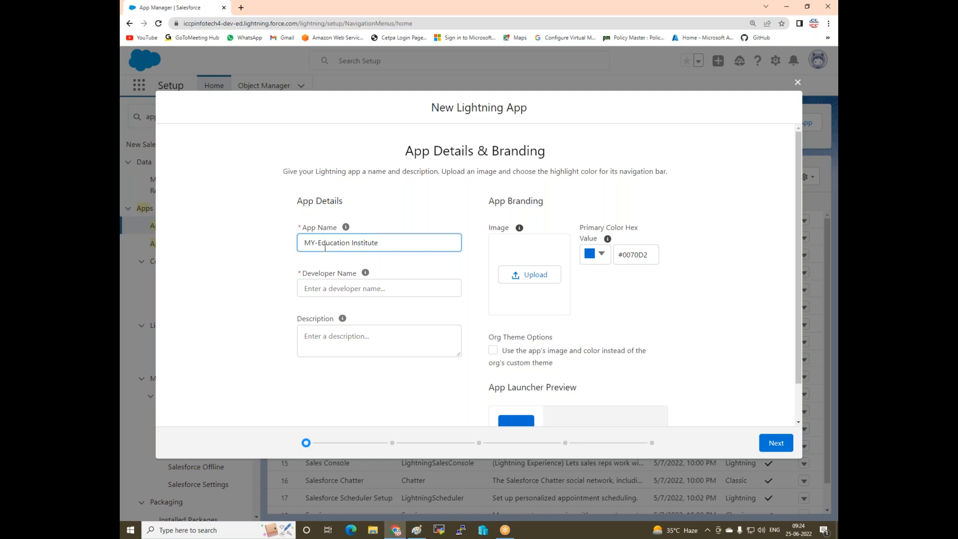
click(368, 294)
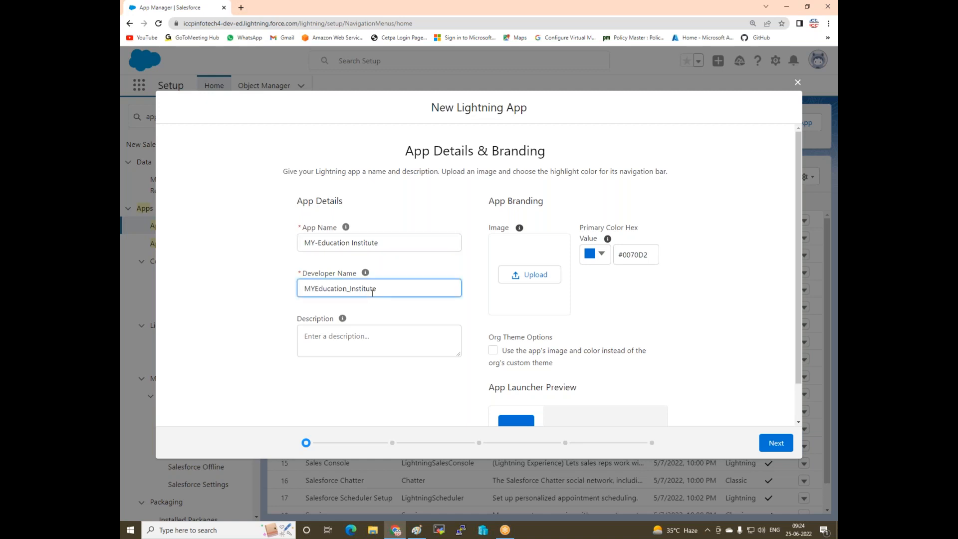
click(378, 338)
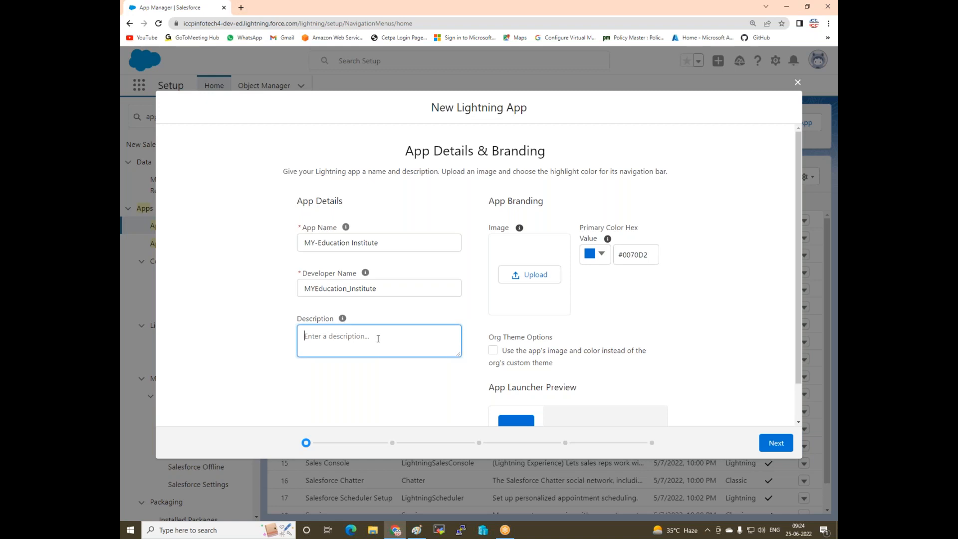
text(P)
key(Delete)
text(Traning)
Upload the ICCP youtun Banner image from Downloads as the app's branding image and accept the default app options.
click(535, 275)
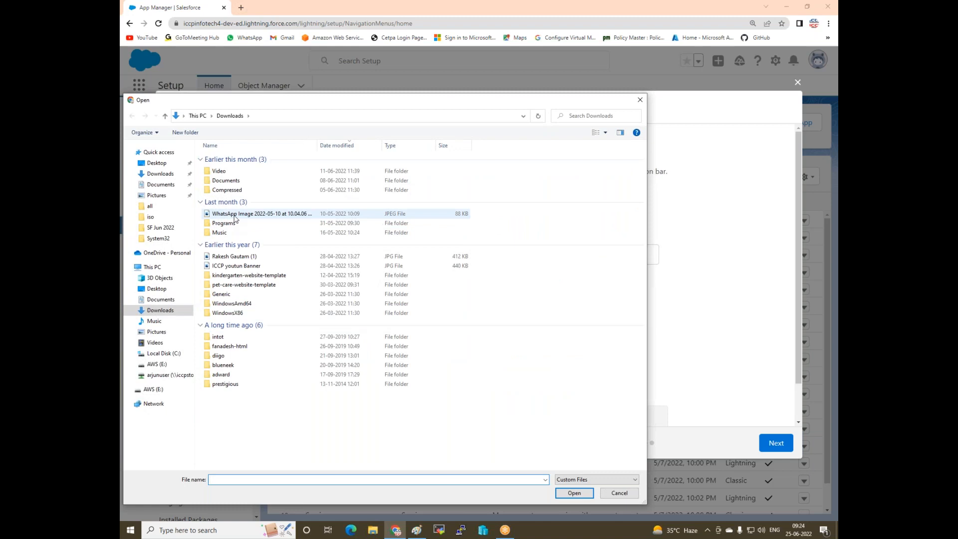
click(233, 266)
double_click(234, 267)
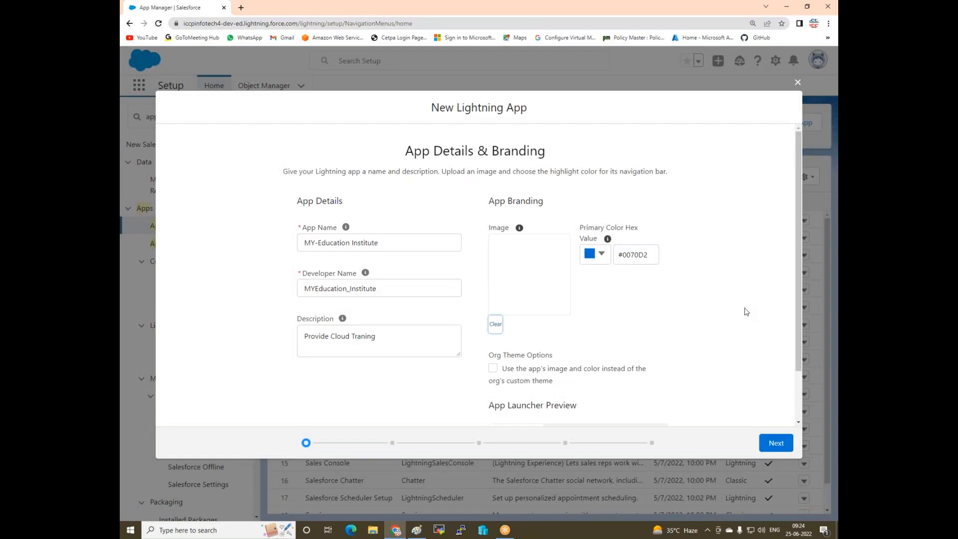
scroll(665, 384, down, 1)
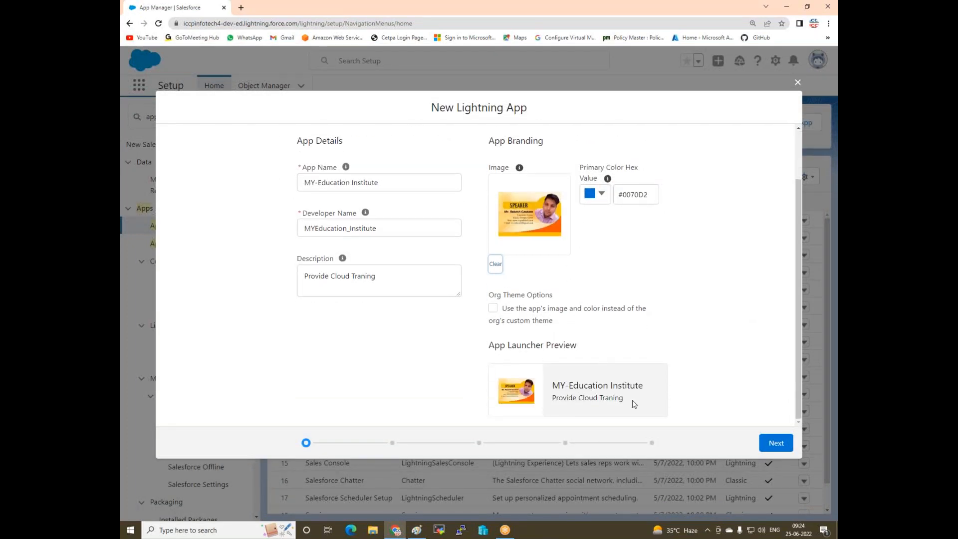
click(776, 443)
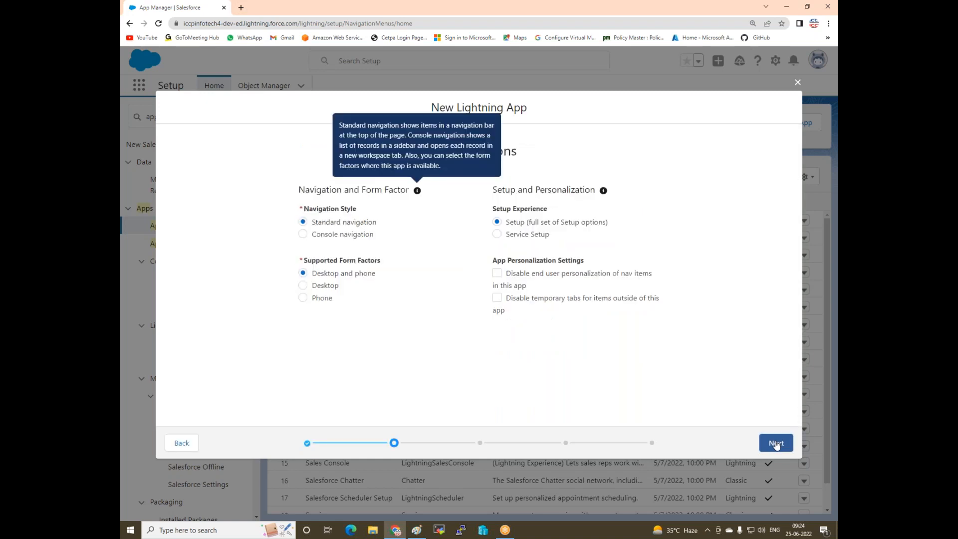
click(776, 443)
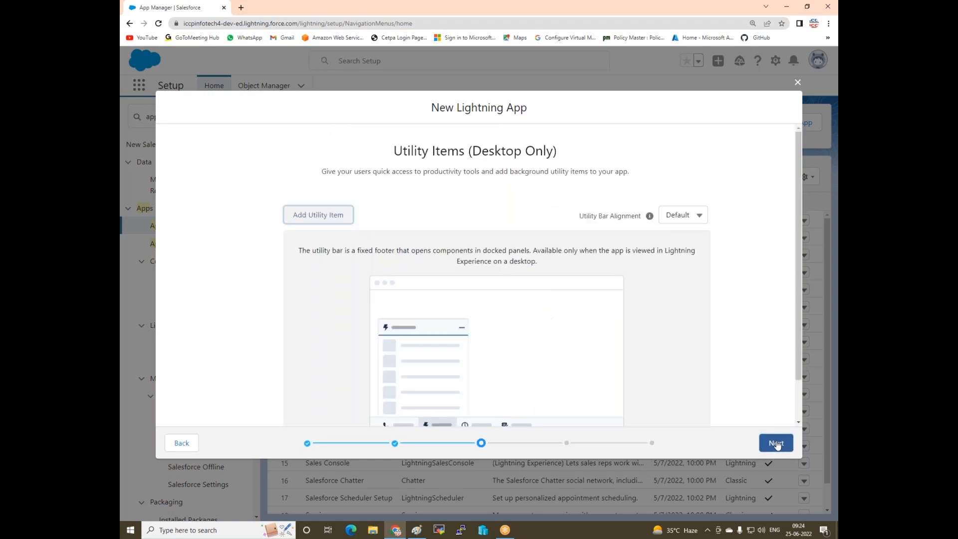
Leave the utility items at their defaults and add Accounts to the app's navigation items.
click(775, 443)
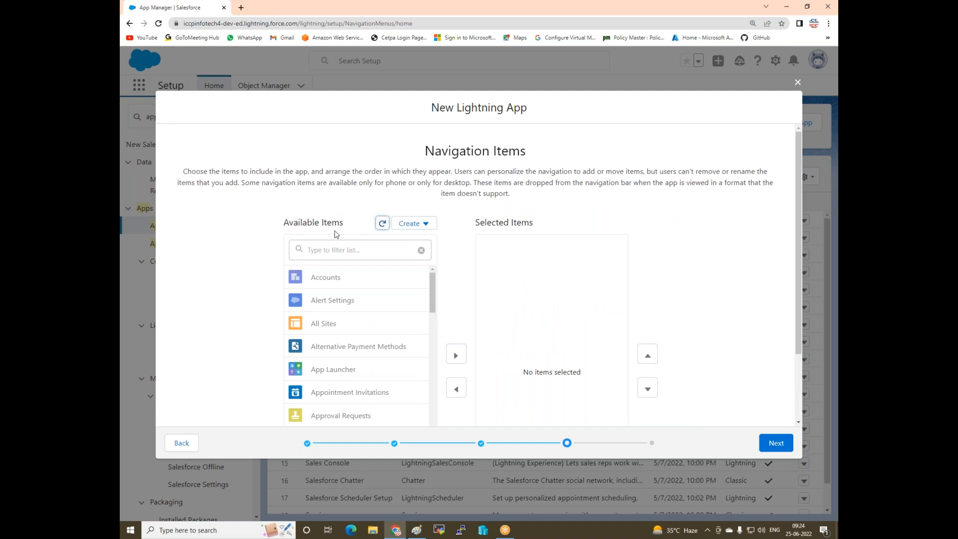
scroll(322, 282, down, 1)
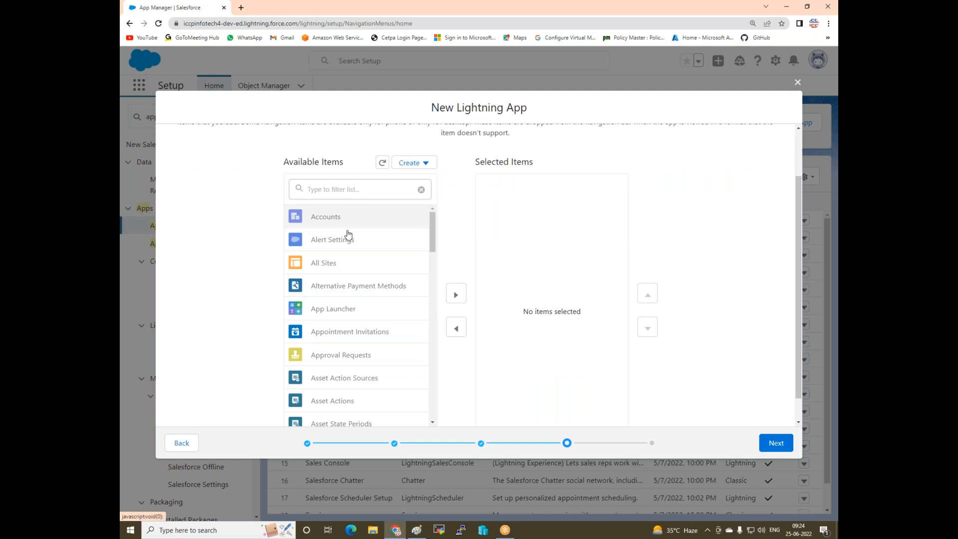
click(456, 295)
click(457, 295)
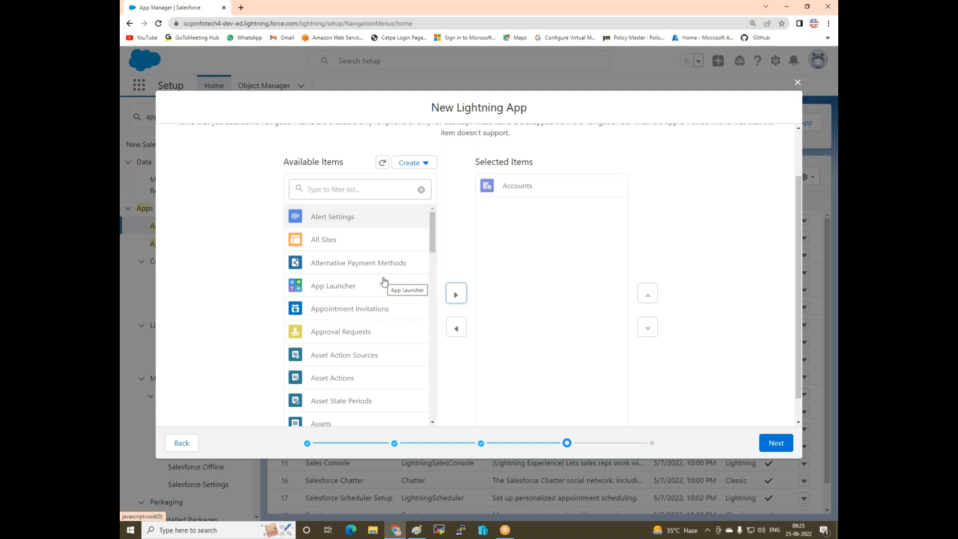
Filter the available items by Con and add Contacts to the app's navigation items.
click(342, 188)
text(c)
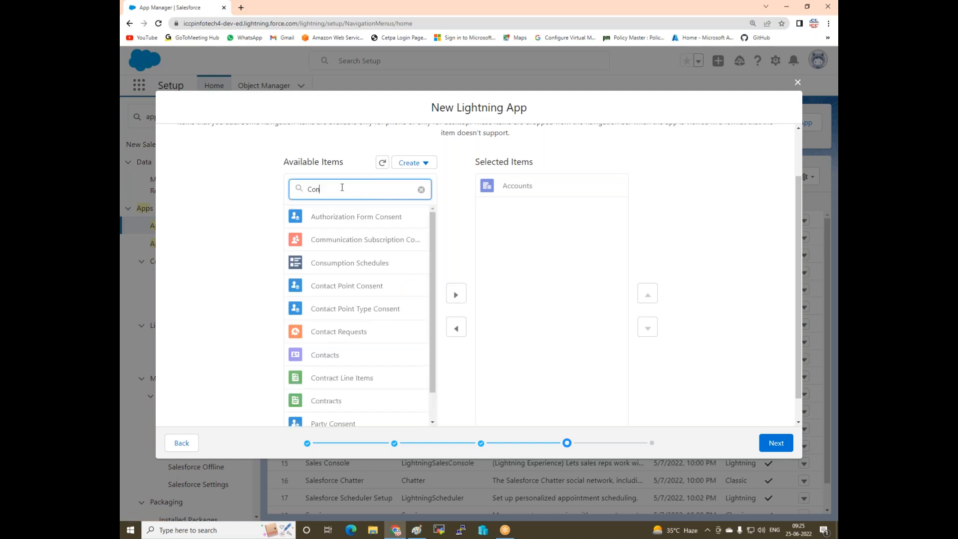
click(336, 356)
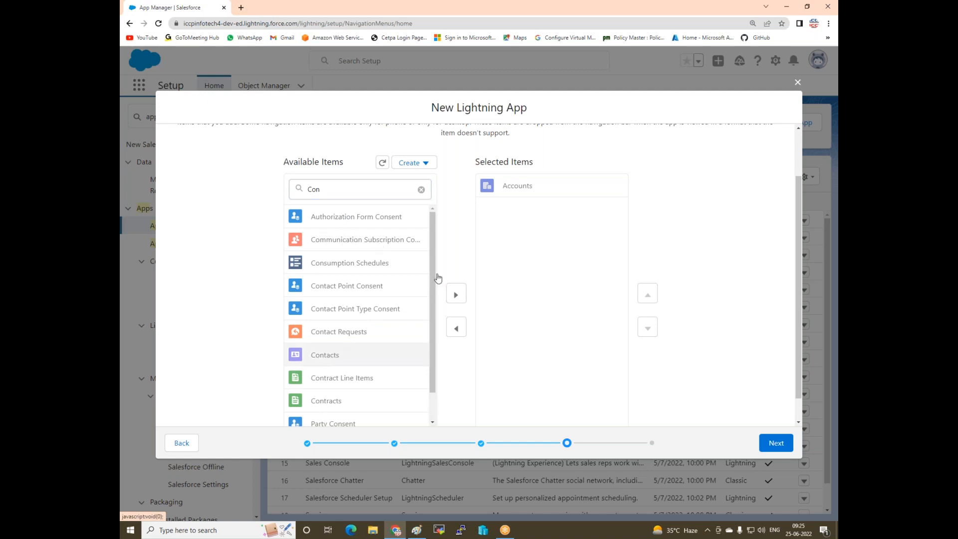
click(455, 294)
Filter the available items by Emp and add Employe to the app's navigation items.
double_click(315, 189)
text(E)
key(BackSpace)
text(Em)
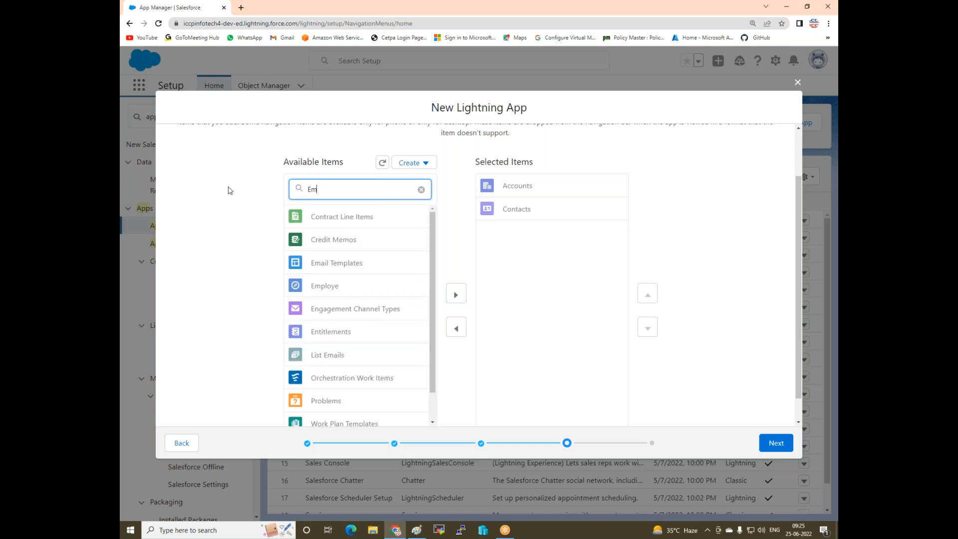
text(mp)
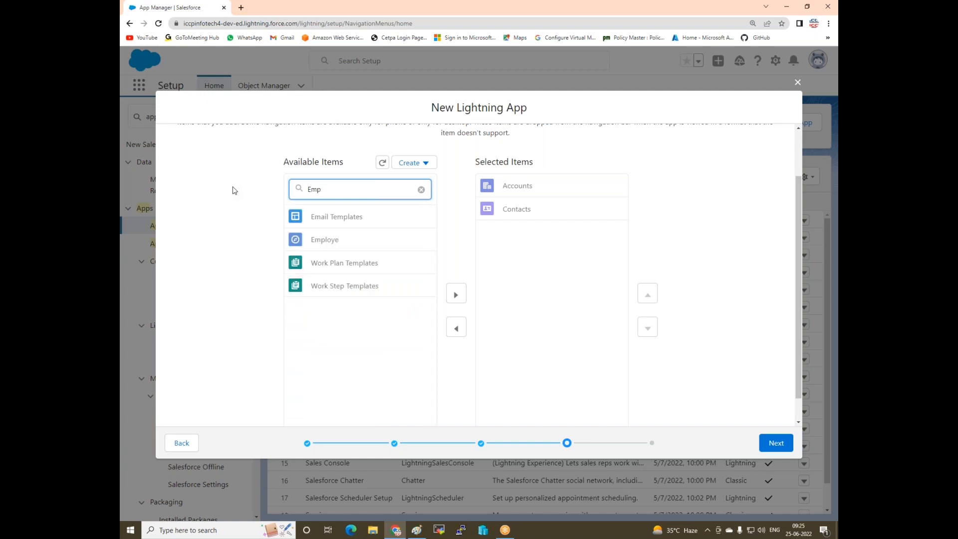
click(331, 249)
click(456, 295)
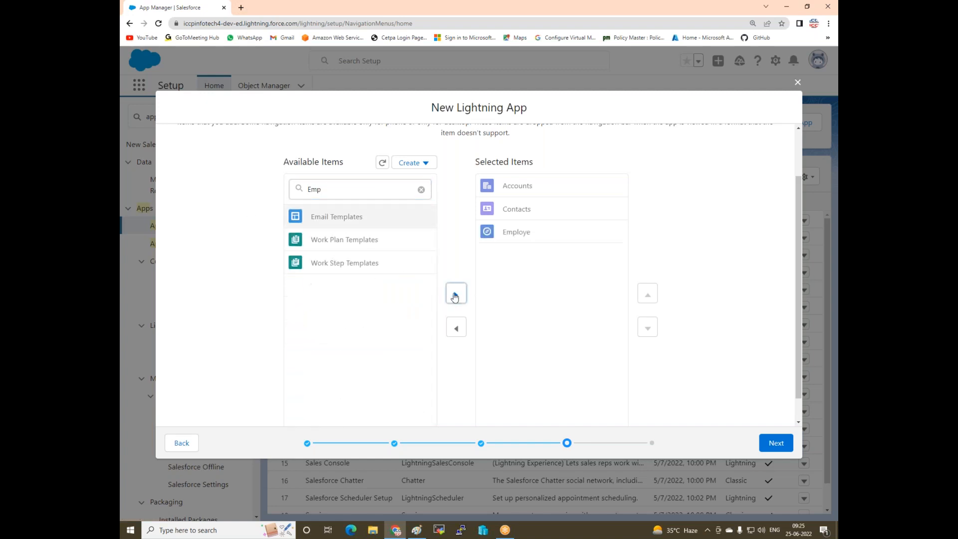
Filter the available items by Stud and add Student to the app's navigation items.
click(354, 196)
key(BackSpace)
key(BackSpace)
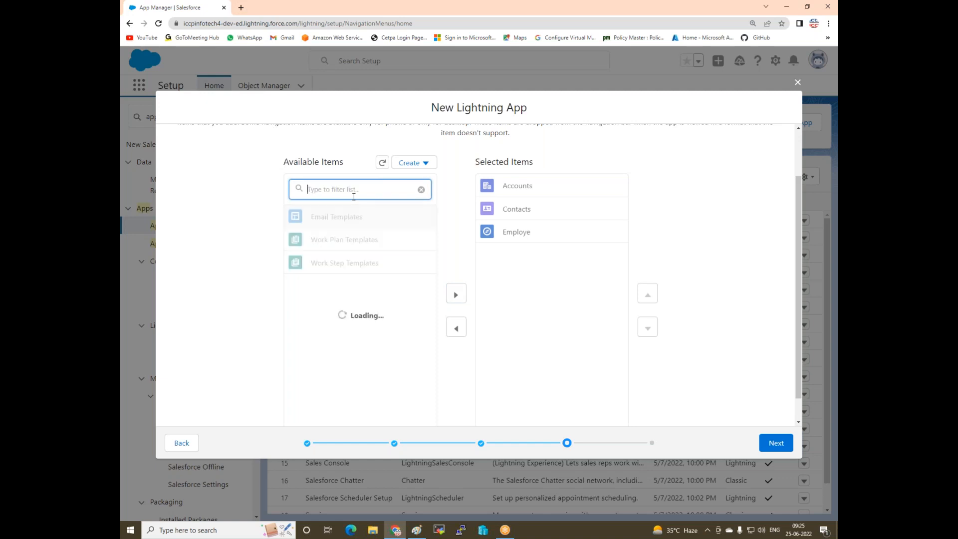
text(Stud)
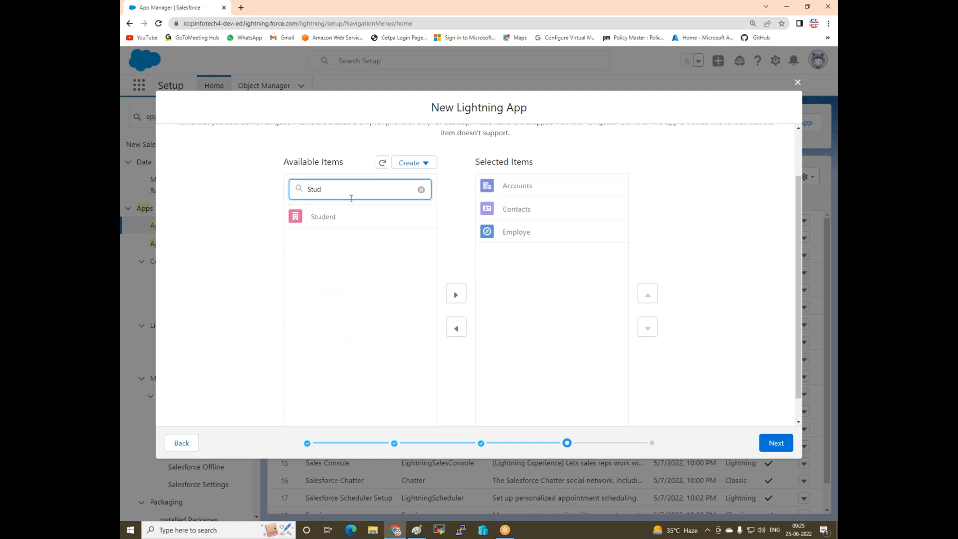
click(344, 216)
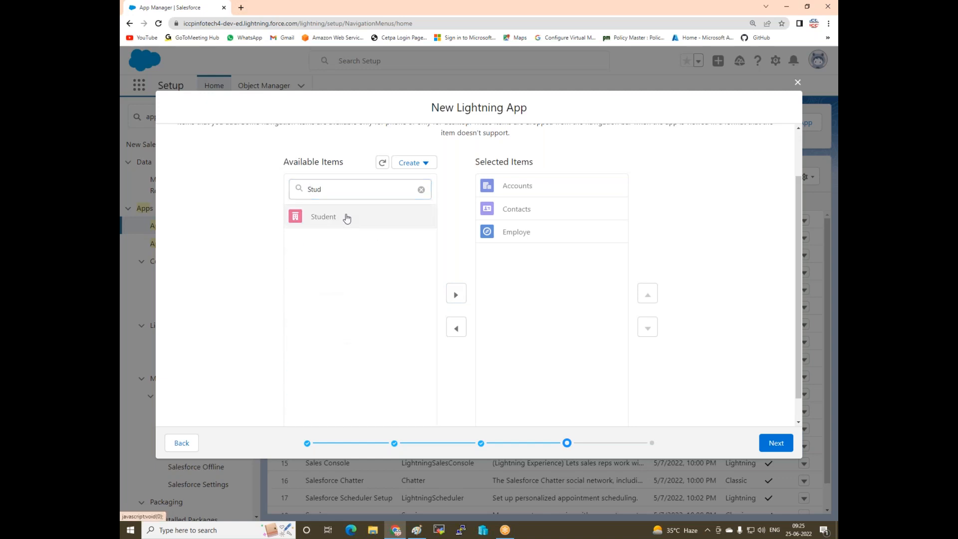
click(455, 292)
Filter the available items by Str and add Street Address to the app's navigation items.
double_click(327, 190)
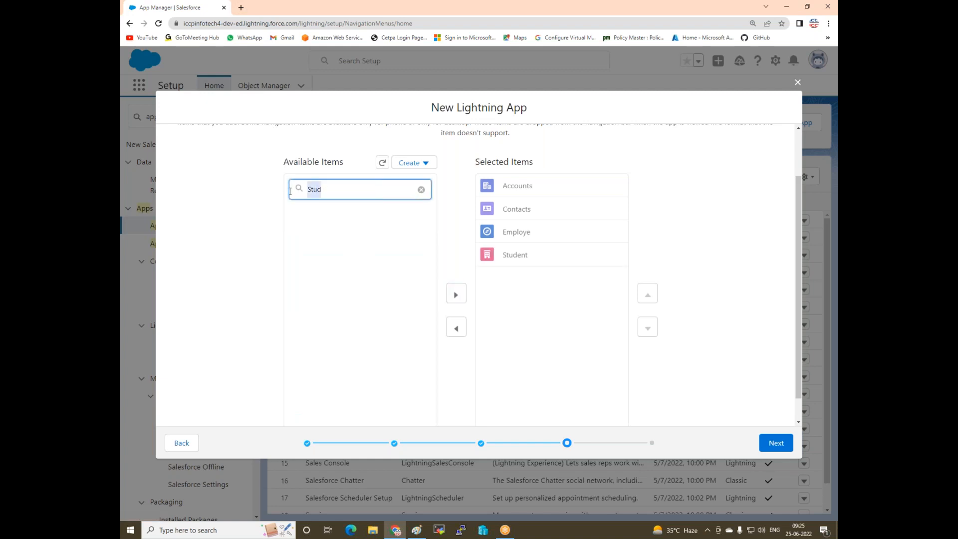
text(St)
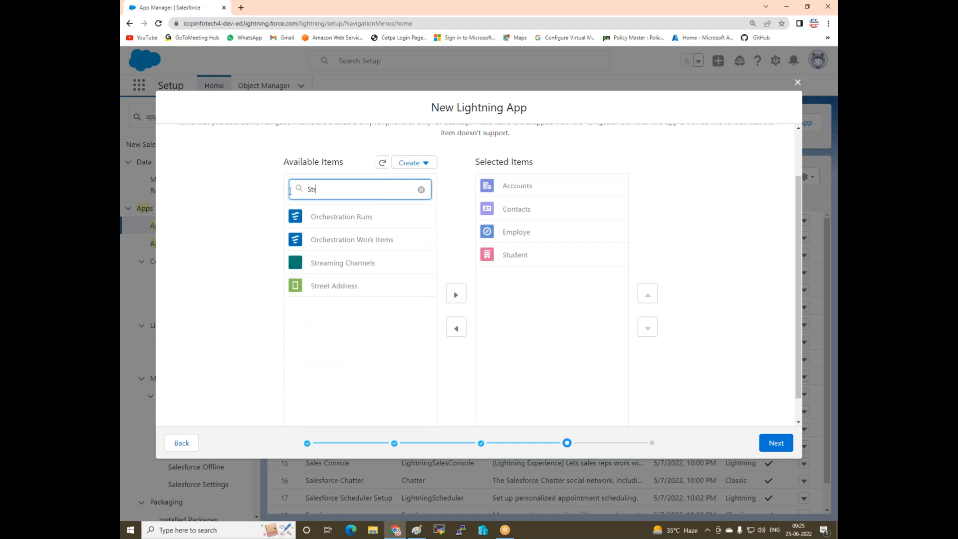
click(325, 289)
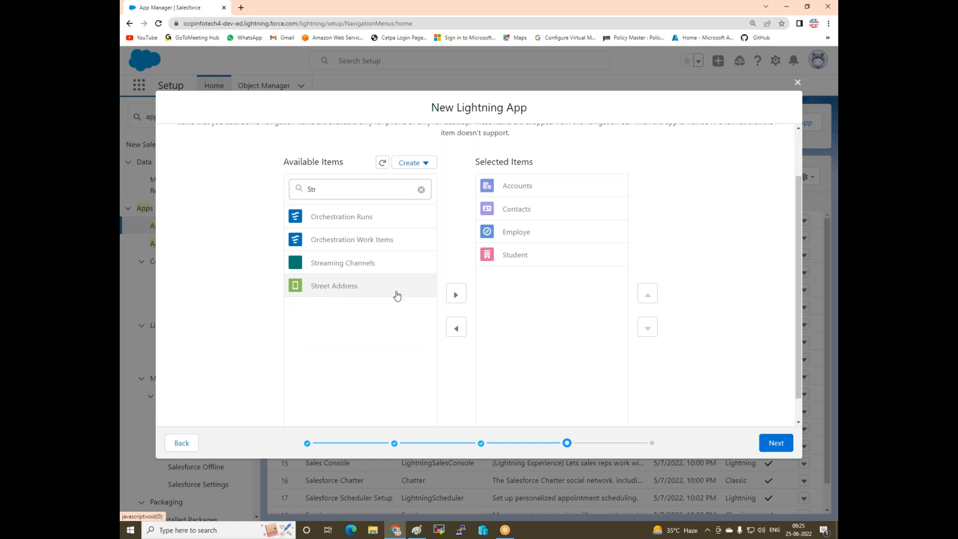
click(456, 295)
Filter the available items by Iccp and add ICCP-Login to the app's navigation items.
click(343, 189)
double_click(342, 189)
key(BackSpace)
text(Iccp)
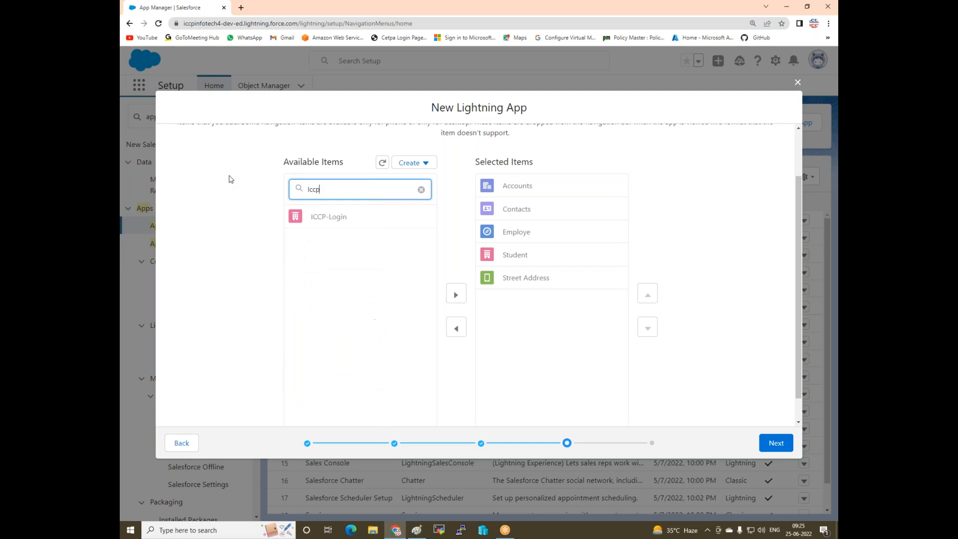
click(342, 220)
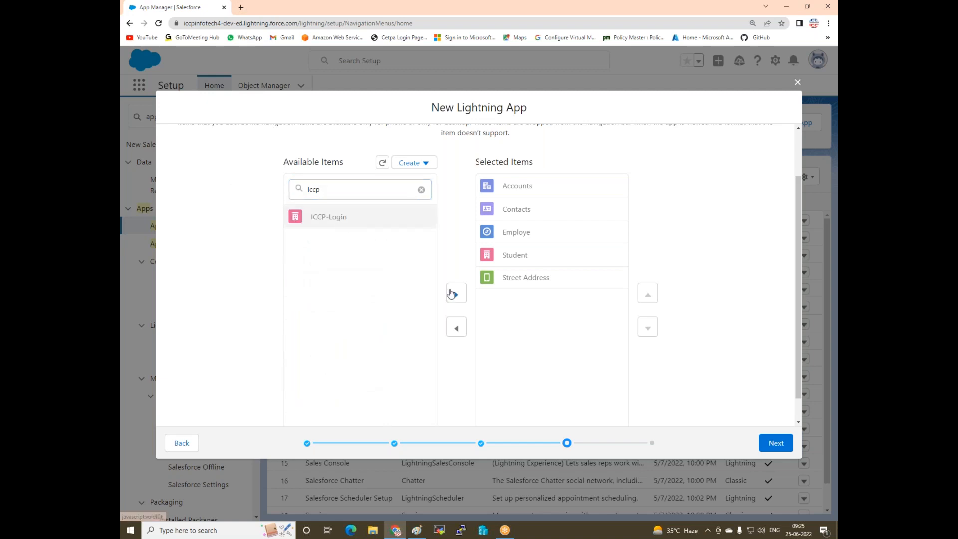
click(455, 295)
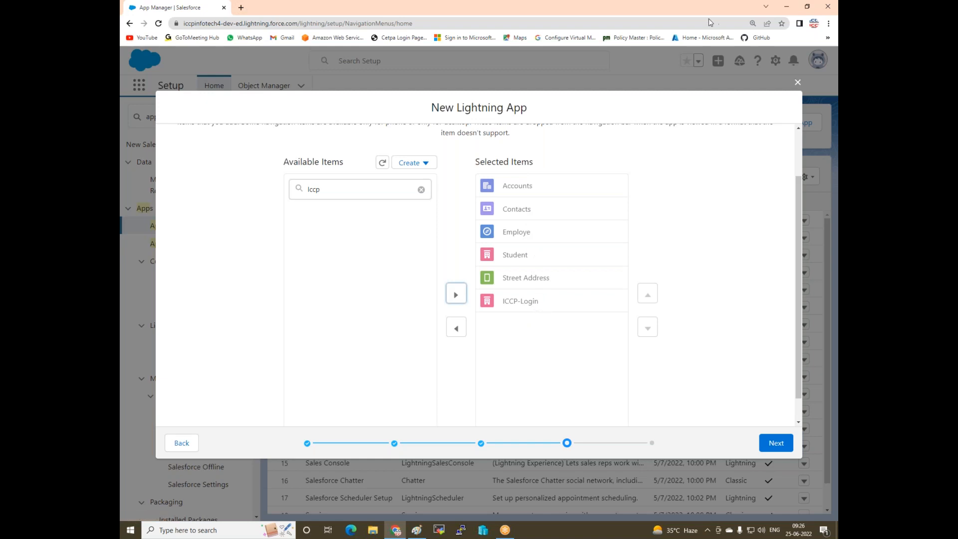
Give the ast-systemadmin and System Administrator profiles access to the app and save it.
click(776, 443)
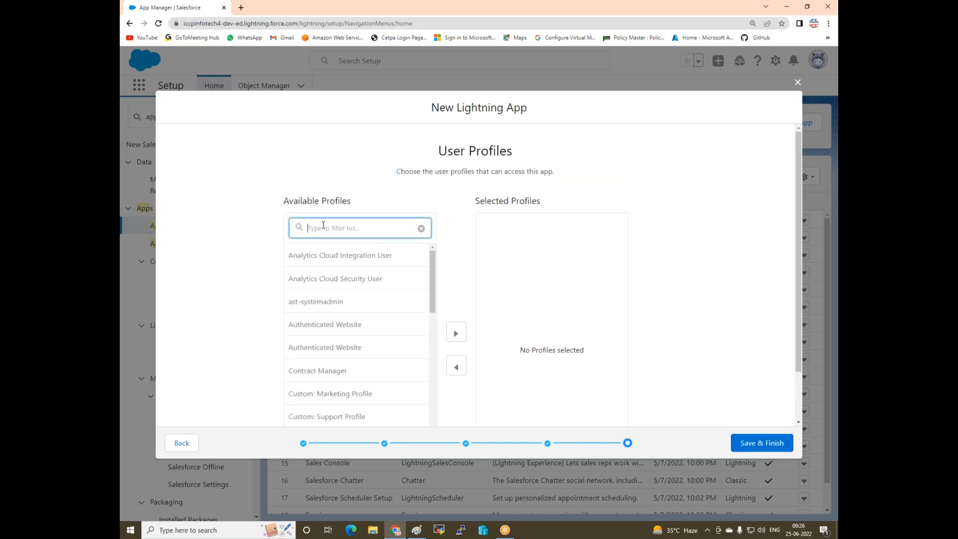
click(310, 301)
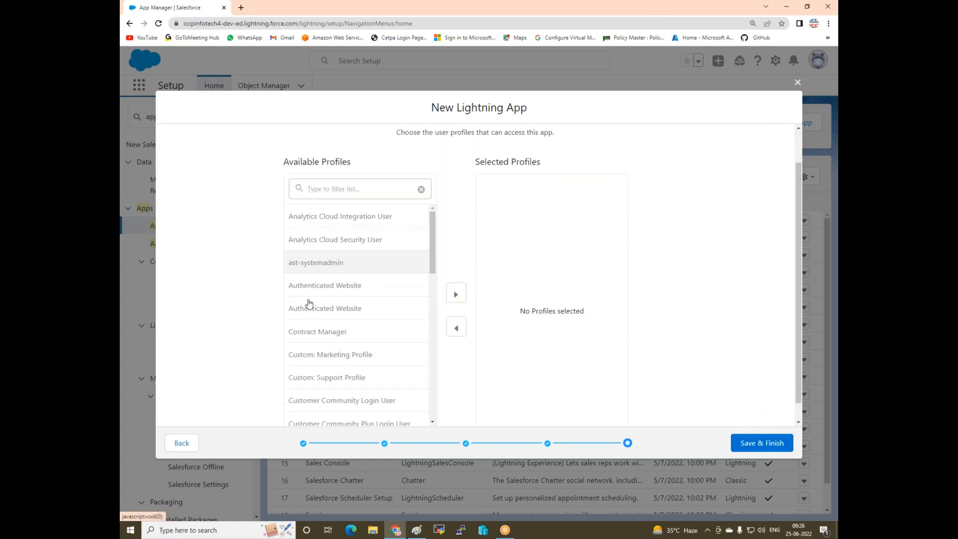
click(455, 295)
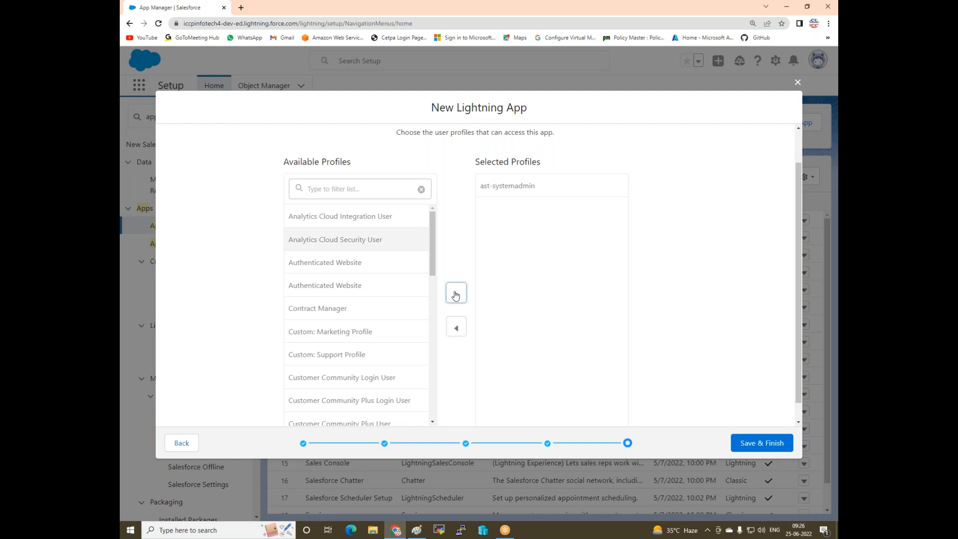
click(331, 180)
text(s)
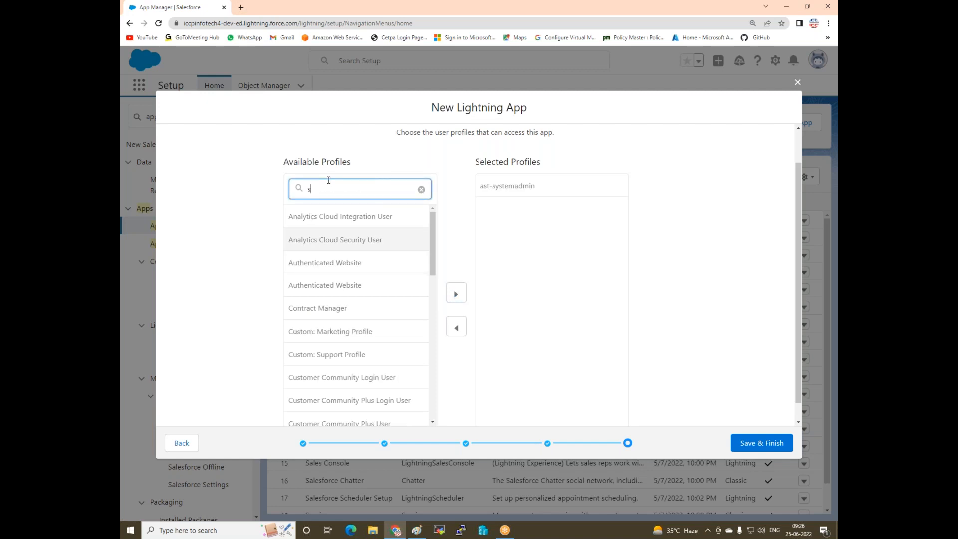
text(ys)
click(309, 224)
click(455, 294)
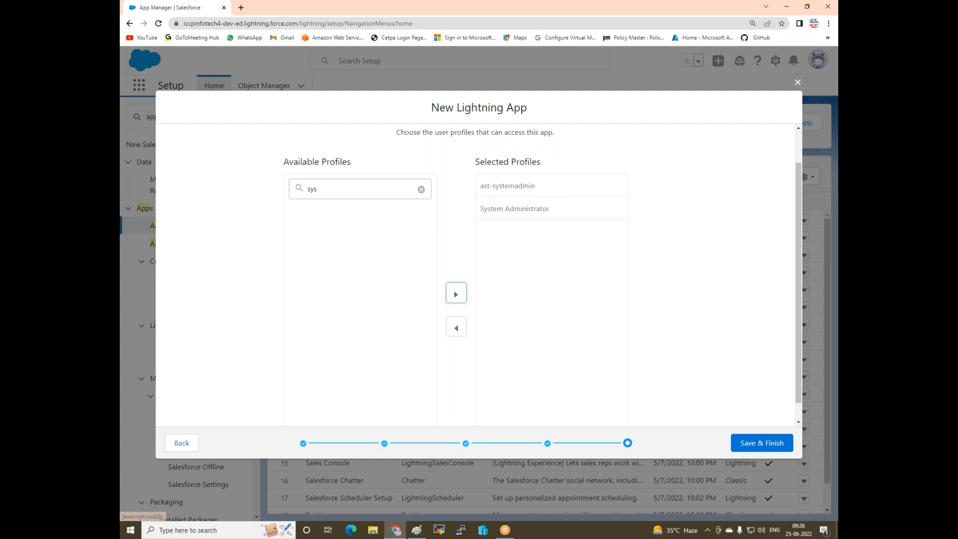
click(754, 444)
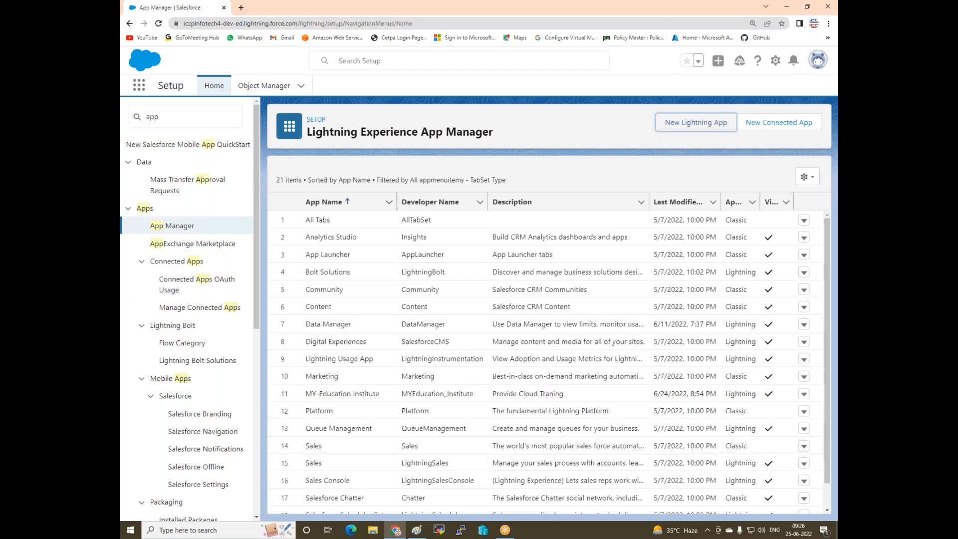
Switch to Microsoft Edge, open login.salesforce.com and log in with the prefilled credentials.
click(139, 86)
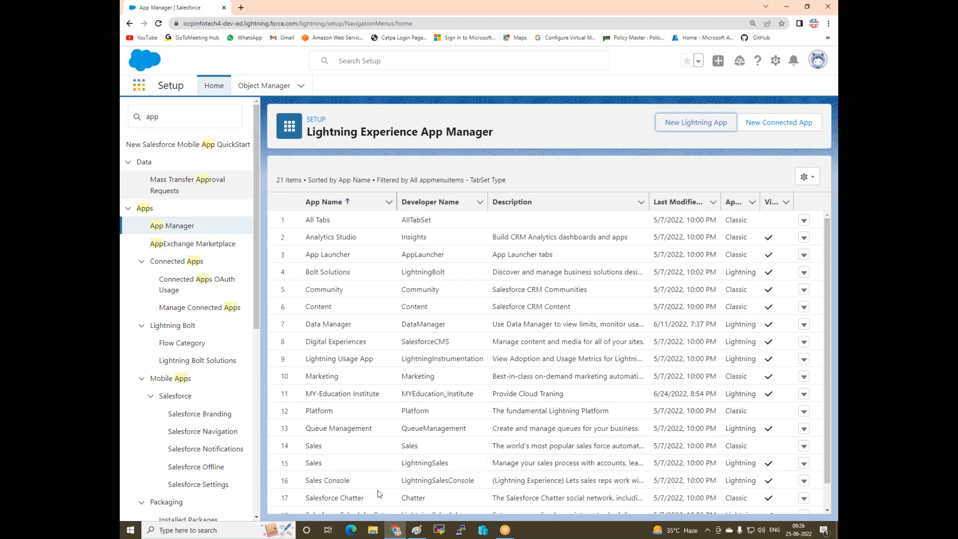
click(351, 531)
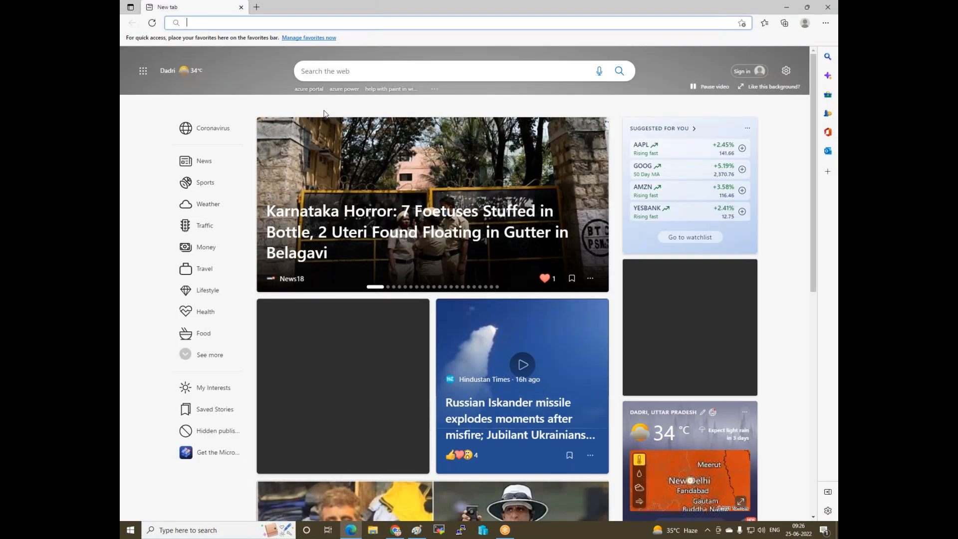
text(lo)
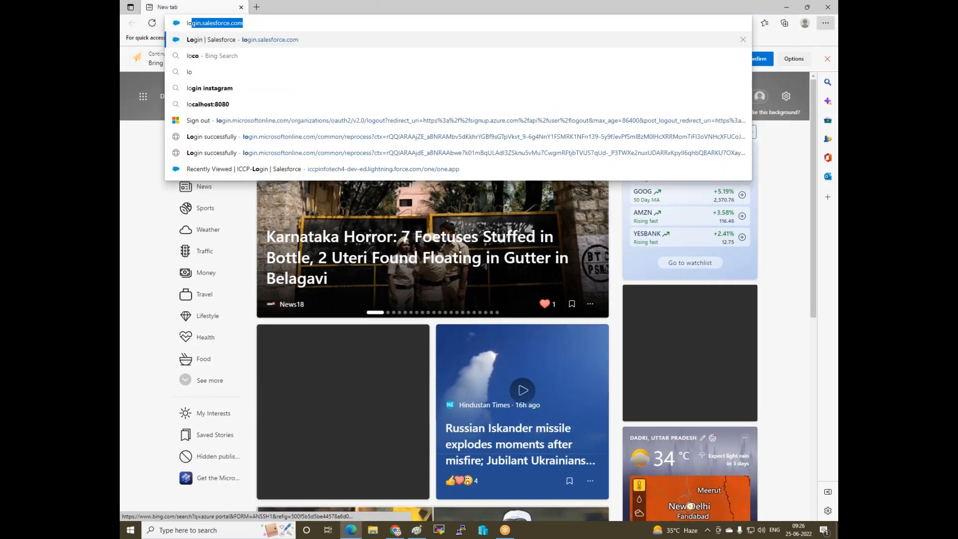
key(Return)
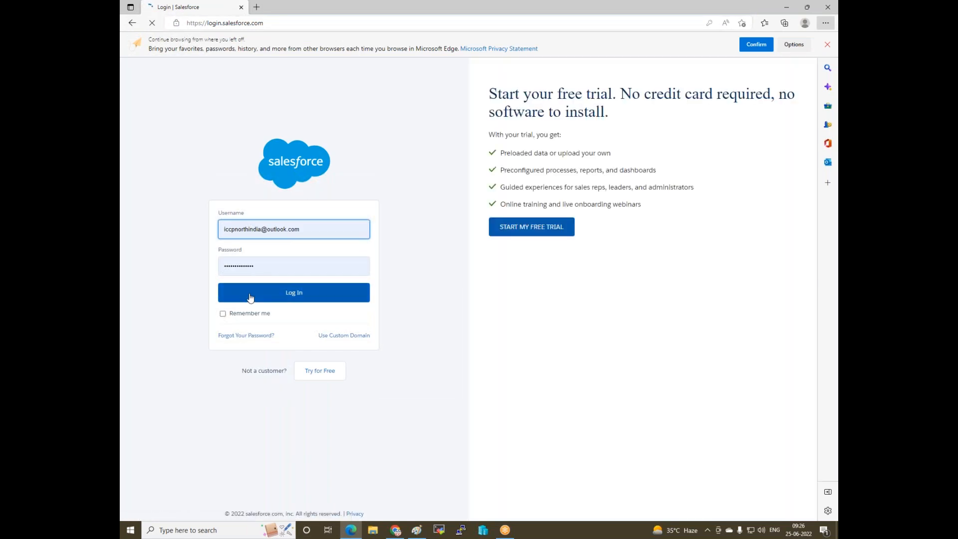
click(250, 297)
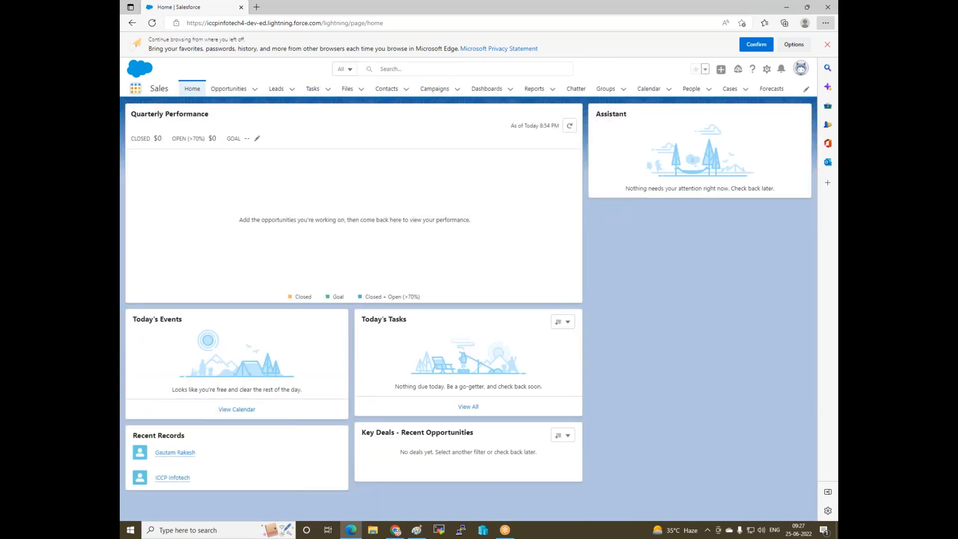
Launch the MY-Education Institute app to check its navigation tabs, and return to Setup in Chrome.
click(135, 88)
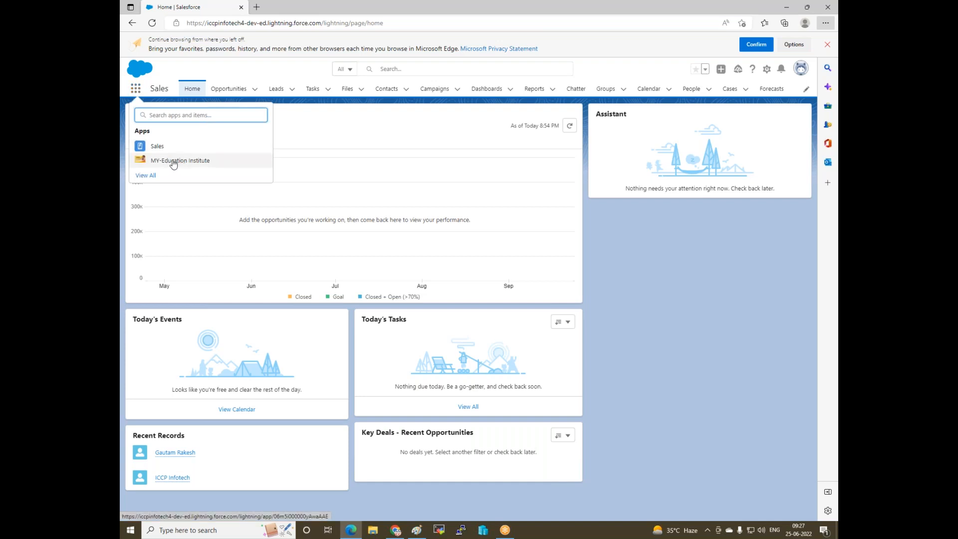
click(173, 162)
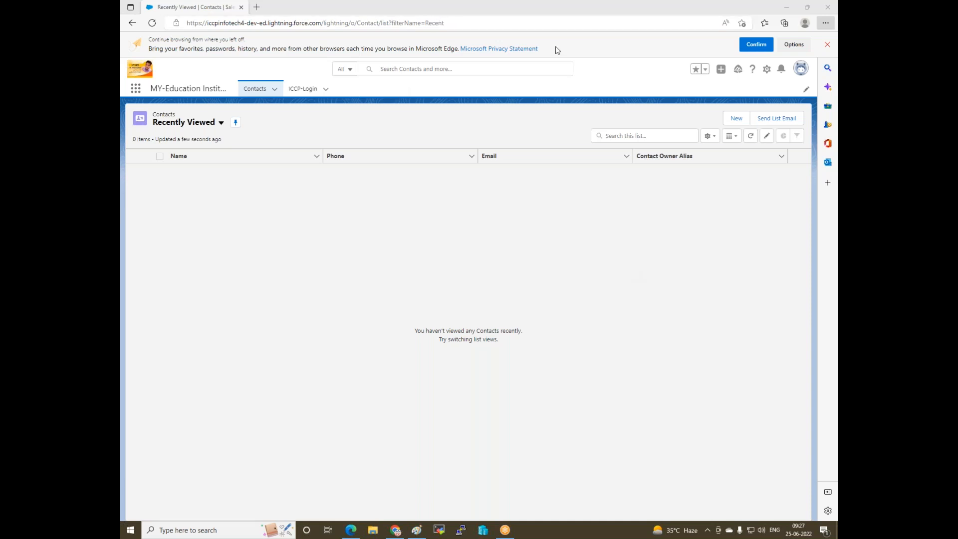
click(789, 8)
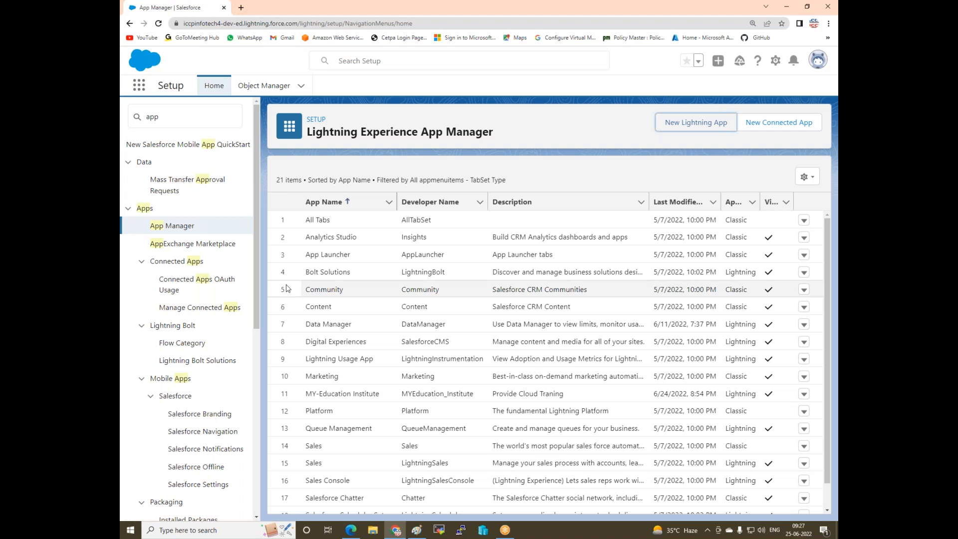
Search Setup for prof, open Profiles and list only the profiles starting with A.
drag(171, 120, 121, 118)
text(pt)
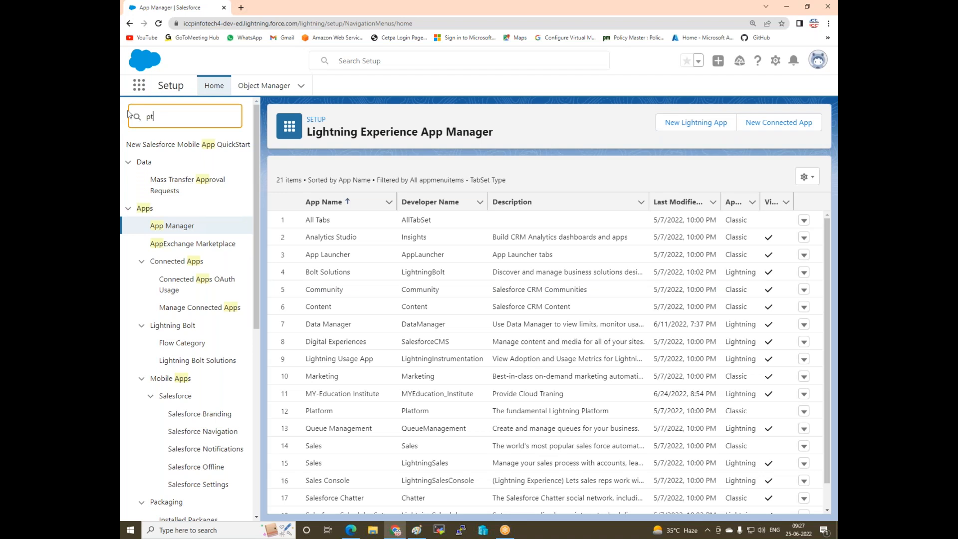
key(BackSpace)
text(ro)
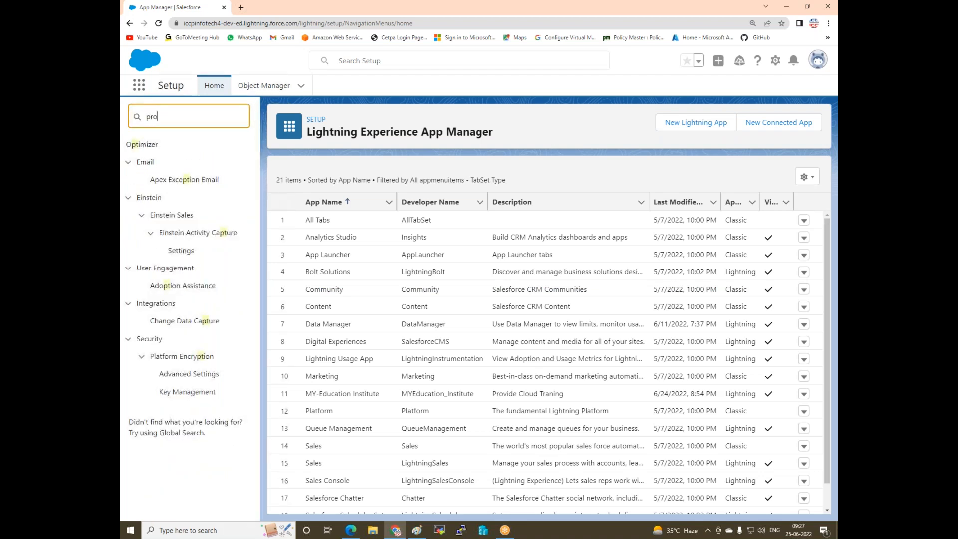
text(f)
click(162, 162)
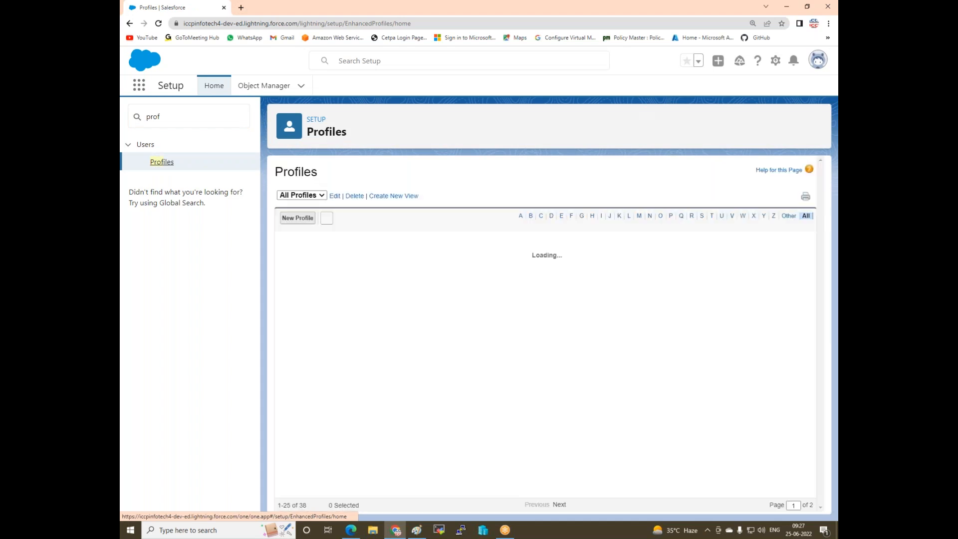
click(521, 217)
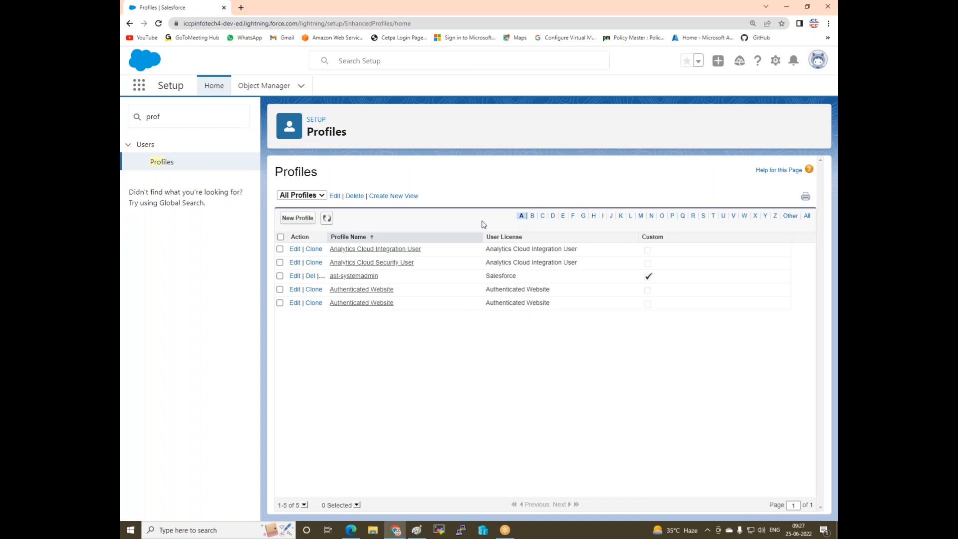
Open the ast-systemadmin profile for editing and grant it Modify All access on the standard Accounts object.
click(294, 277)
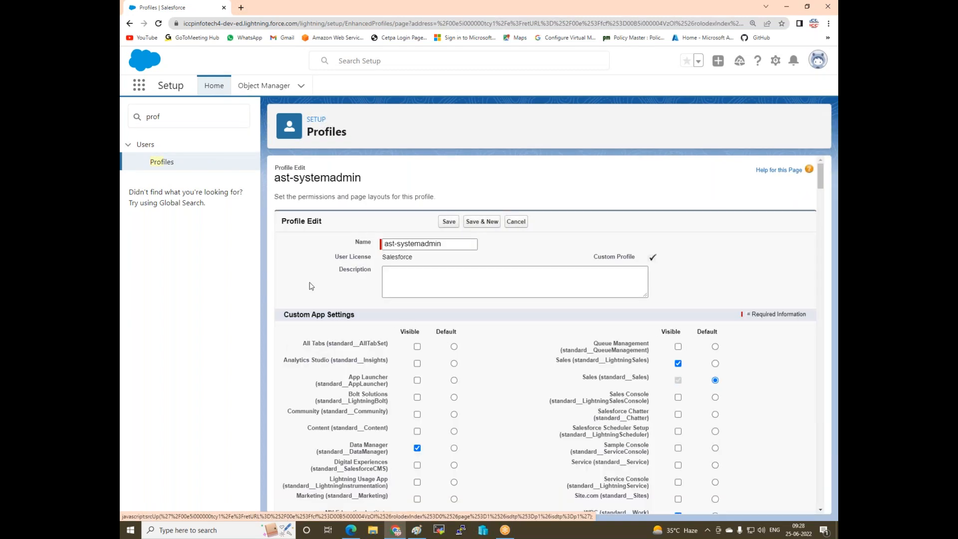
scroll(446, 381, down, 2)
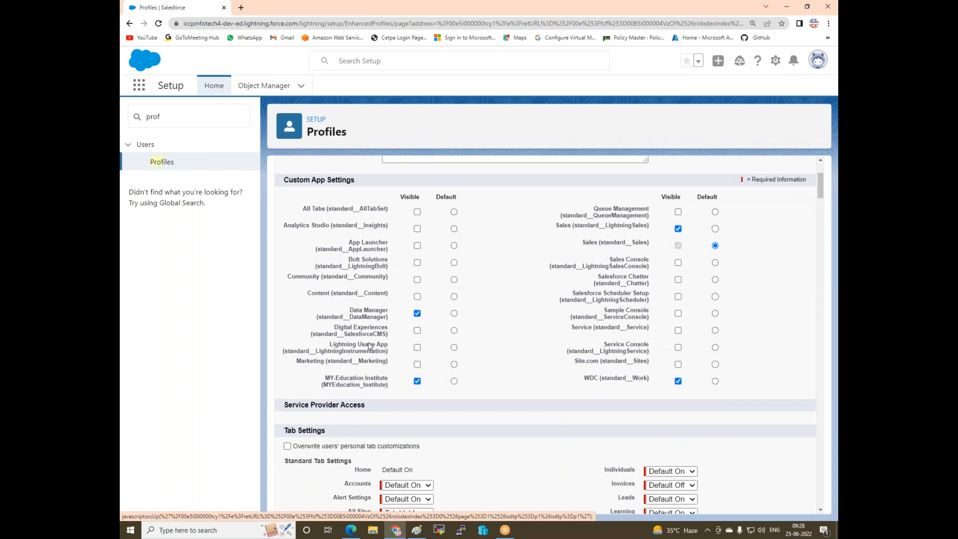
scroll(363, 349, down, 1)
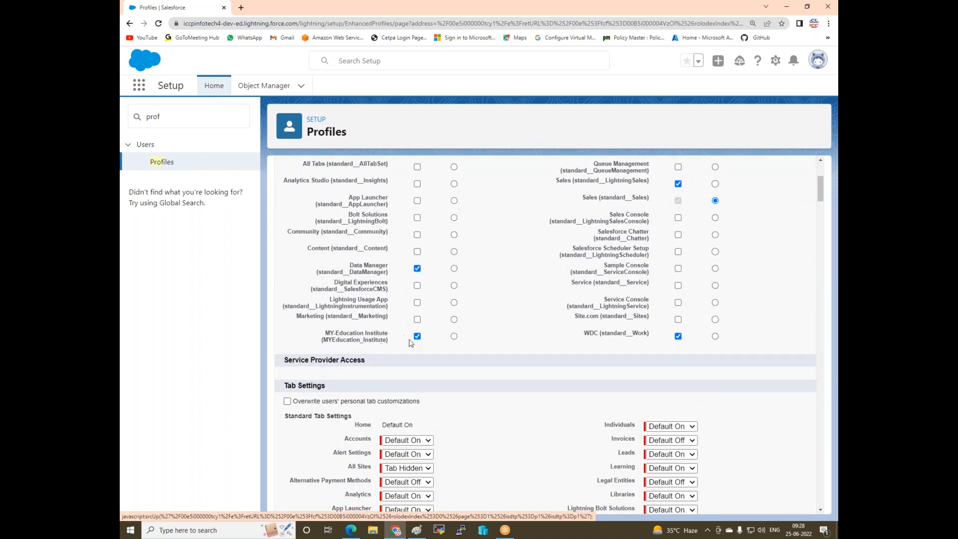
scroll(399, 334, down, 15)
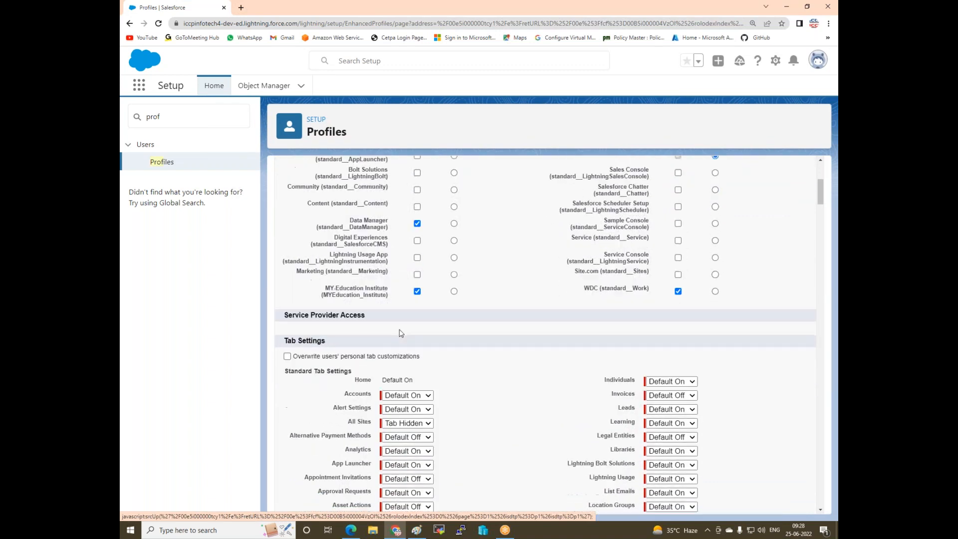
scroll(399, 333, down, 20)
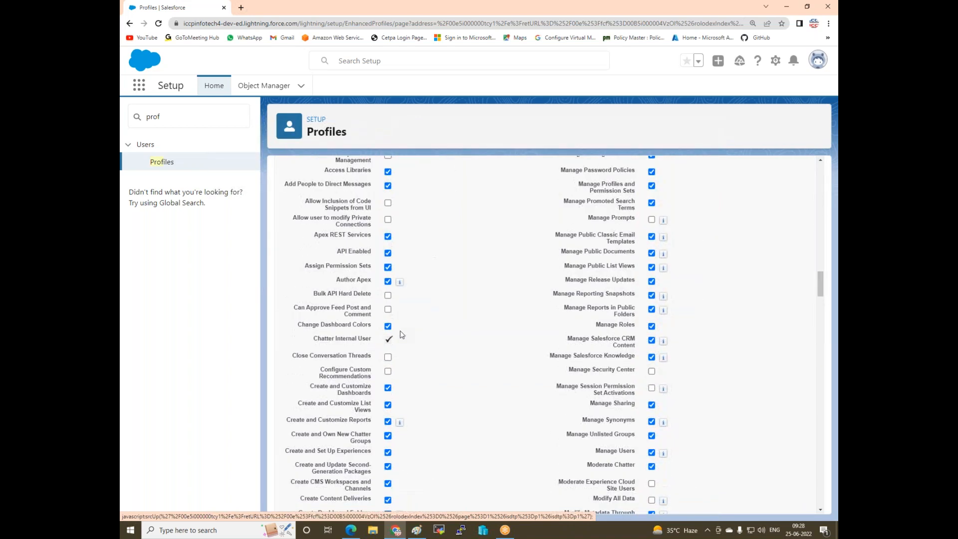
scroll(401, 333, down, 20)
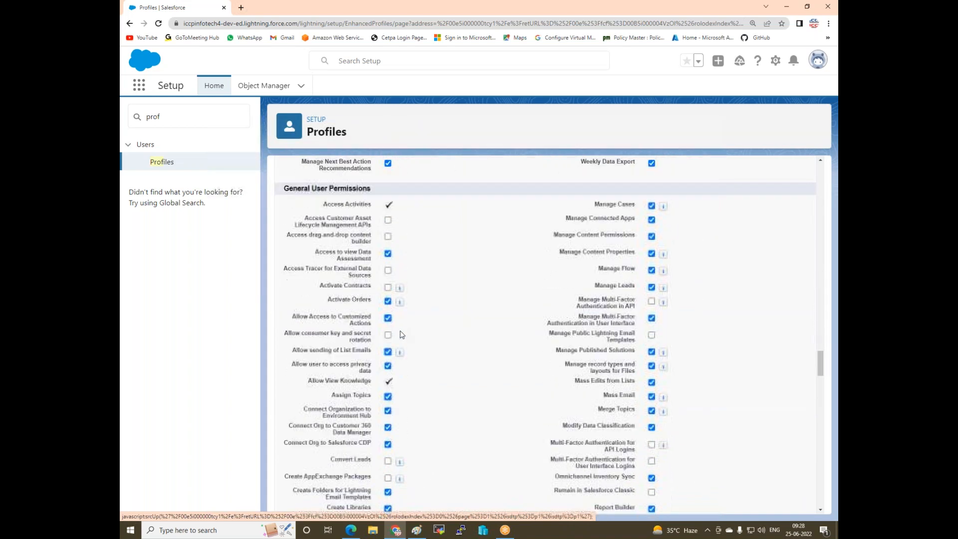
scroll(402, 312, down, 3)
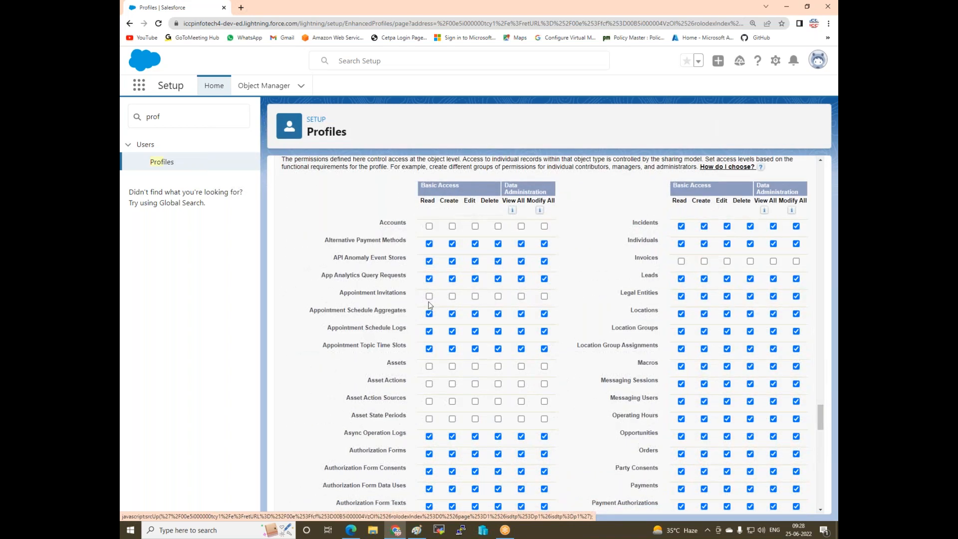
click(544, 226)
Grant the profile Modify All access on the custom objects Street Address, Student and Employe, and save it.
scroll(449, 296, down, 4)
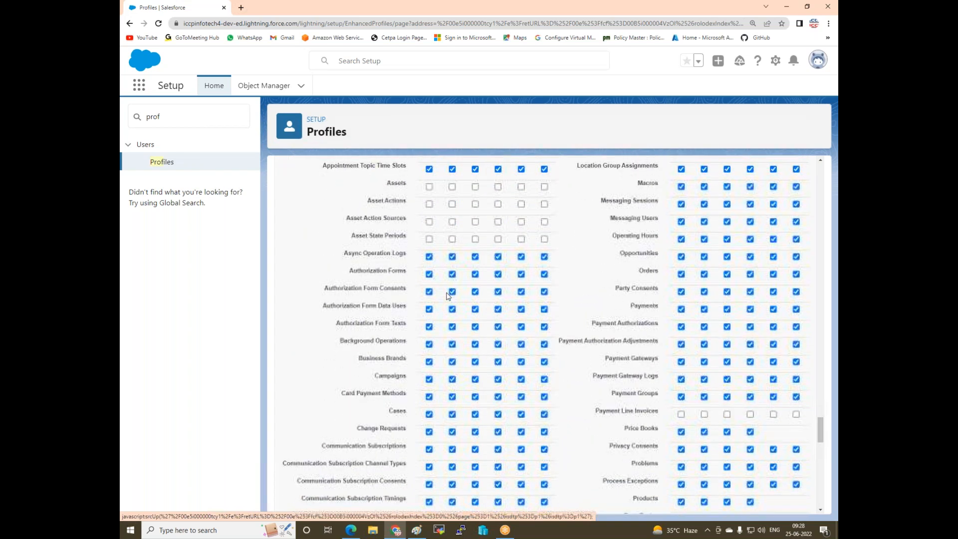
scroll(449, 296, down, 3)
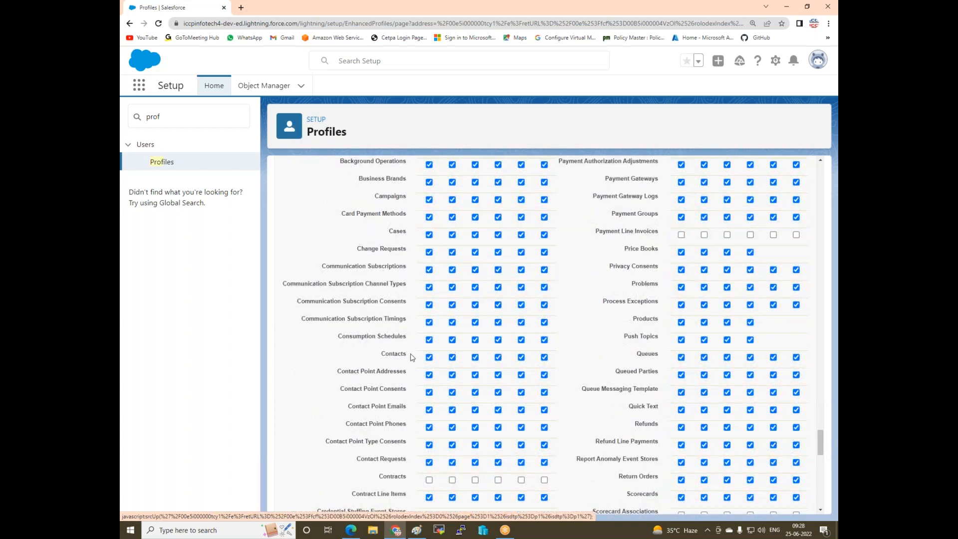
scroll(502, 360, down, 12)
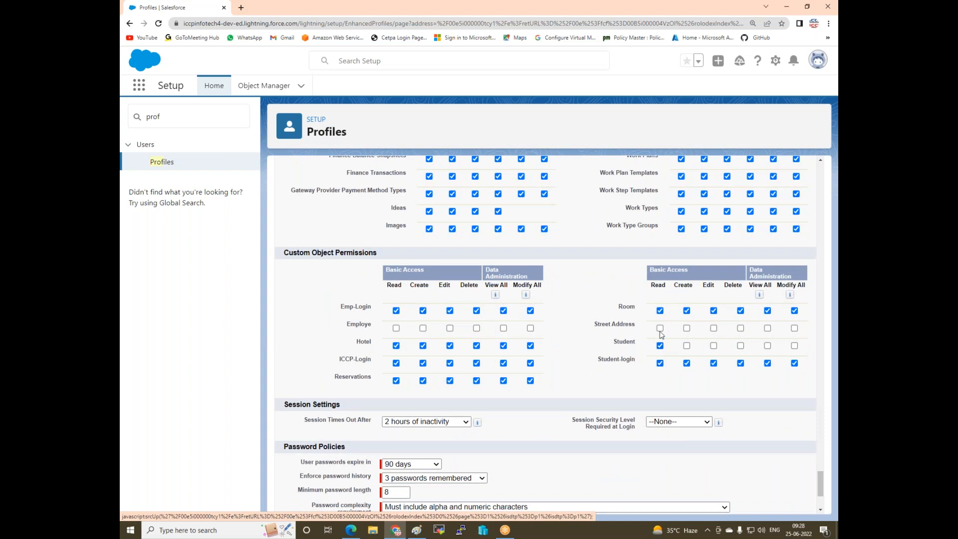
click(794, 328)
click(794, 345)
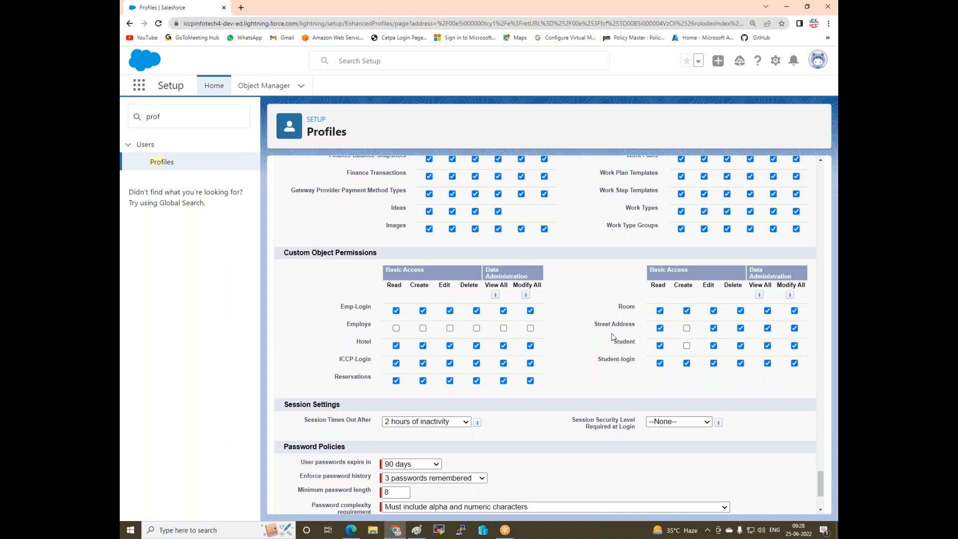
click(530, 327)
scroll(539, 328, down, 3)
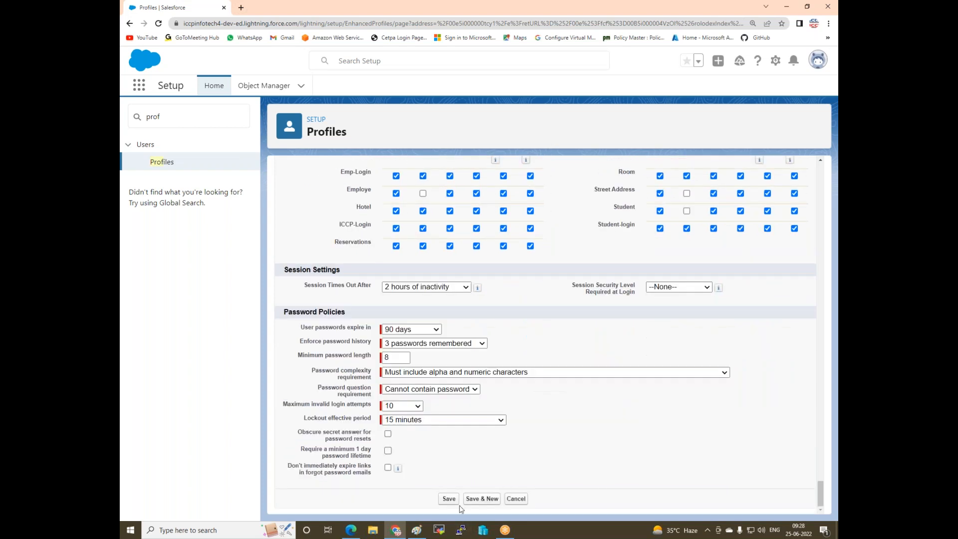
click(449, 499)
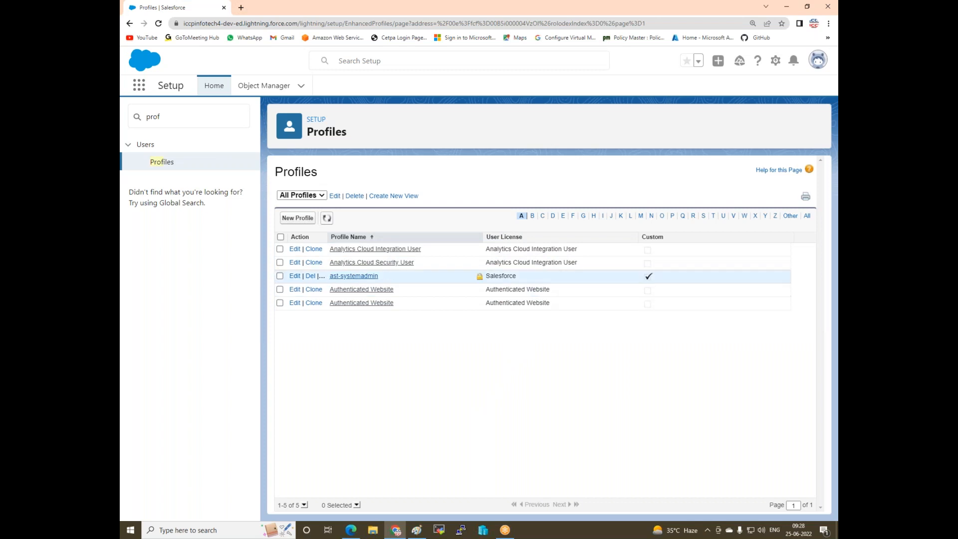
Reopen the ast-systemadmin profile, add Create permission on the Employe custom object and save it.
click(294, 276)
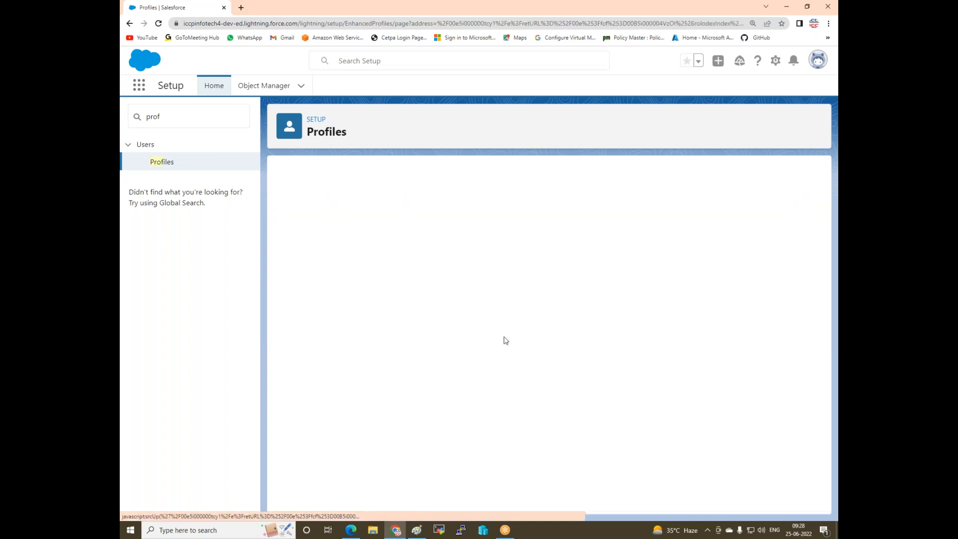
scroll(463, 394, down, 20)
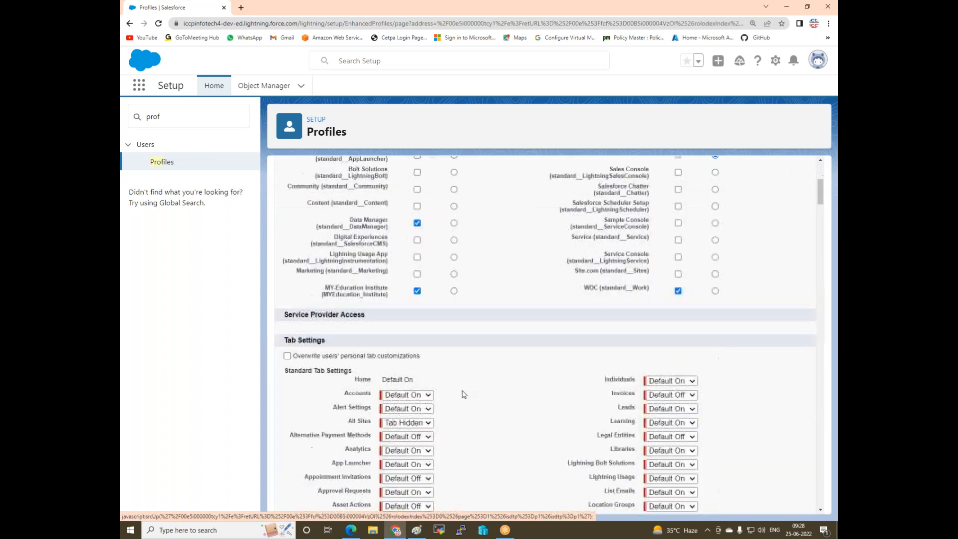
scroll(462, 394, down, 20)
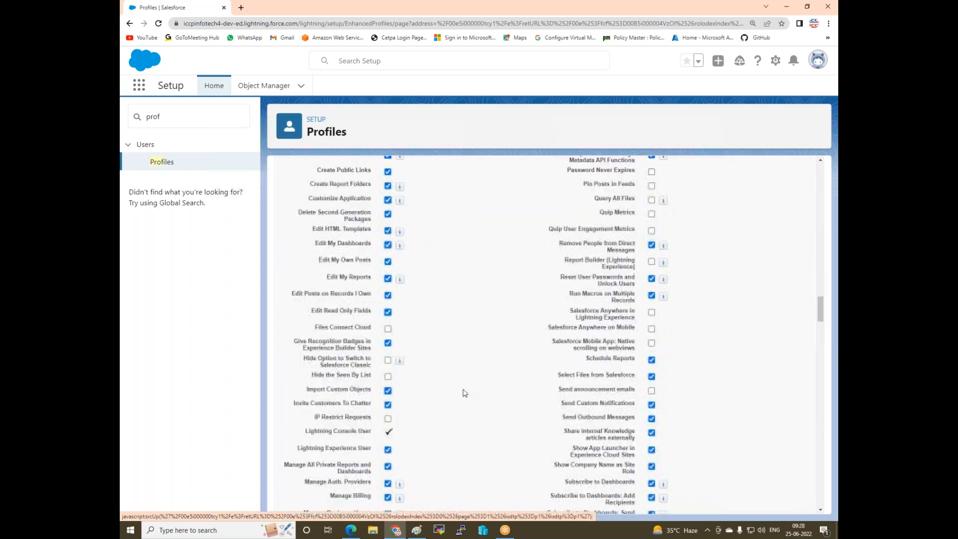
scroll(464, 391, down, 20)
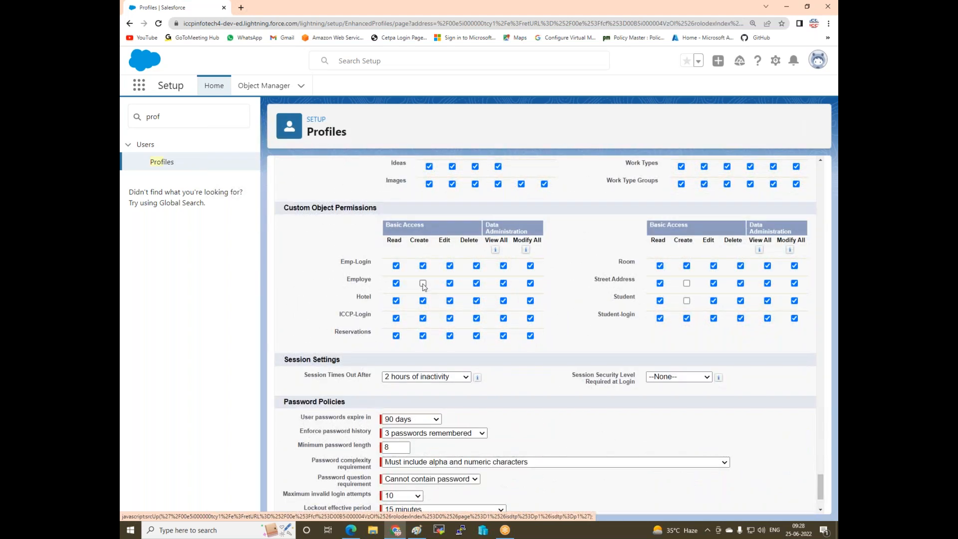
scroll(649, 332, down, 2)
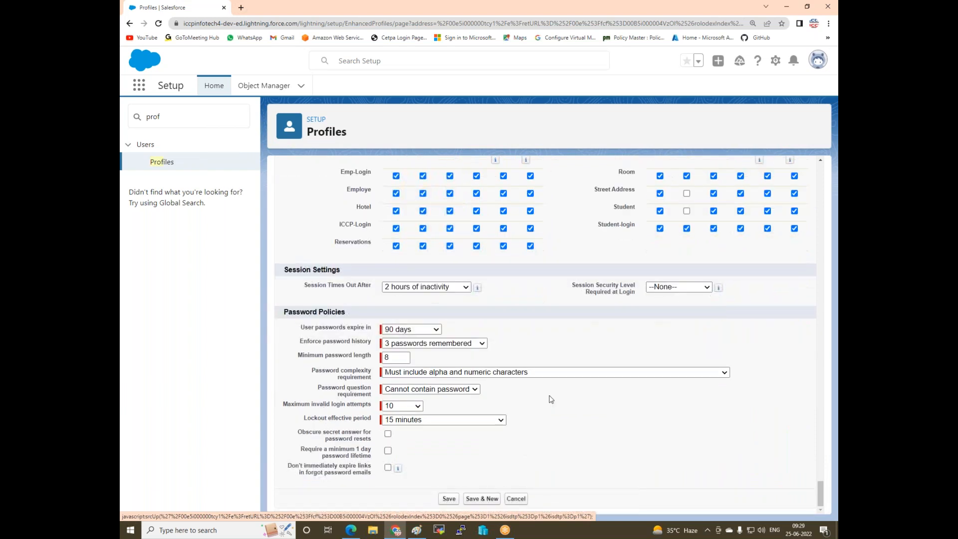
click(450, 499)
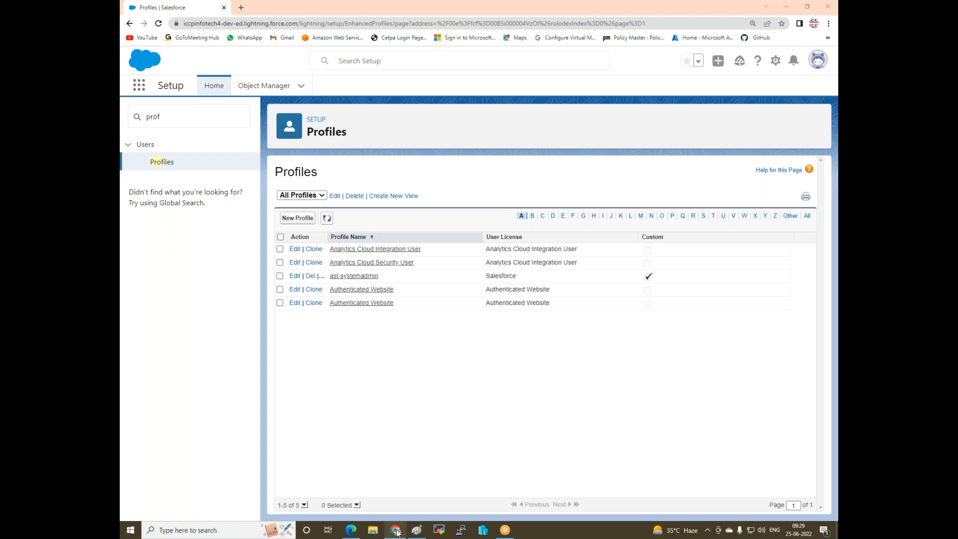
Switch to Microsoft Edge, reload the MY-Education Institute app to check its tabs, and return to Chrome.
click(351, 530)
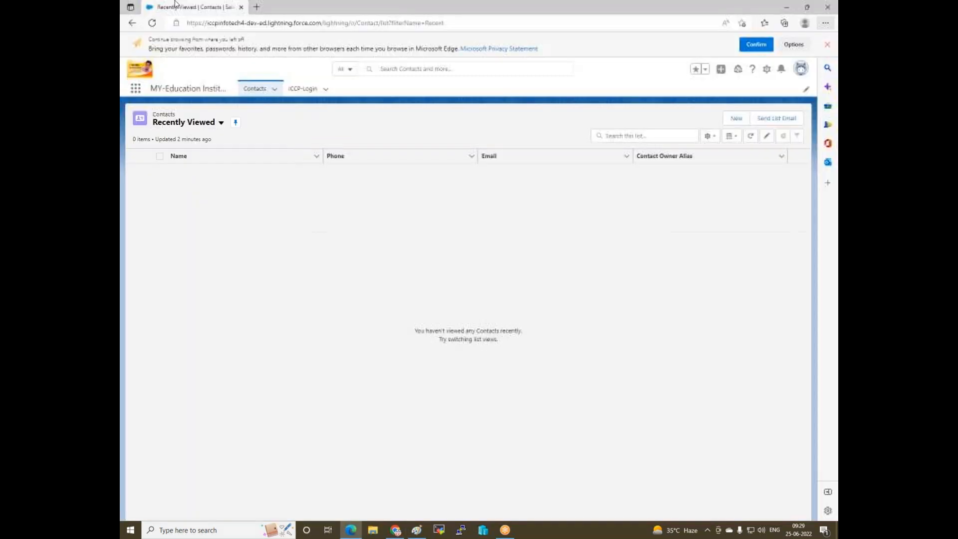
click(151, 24)
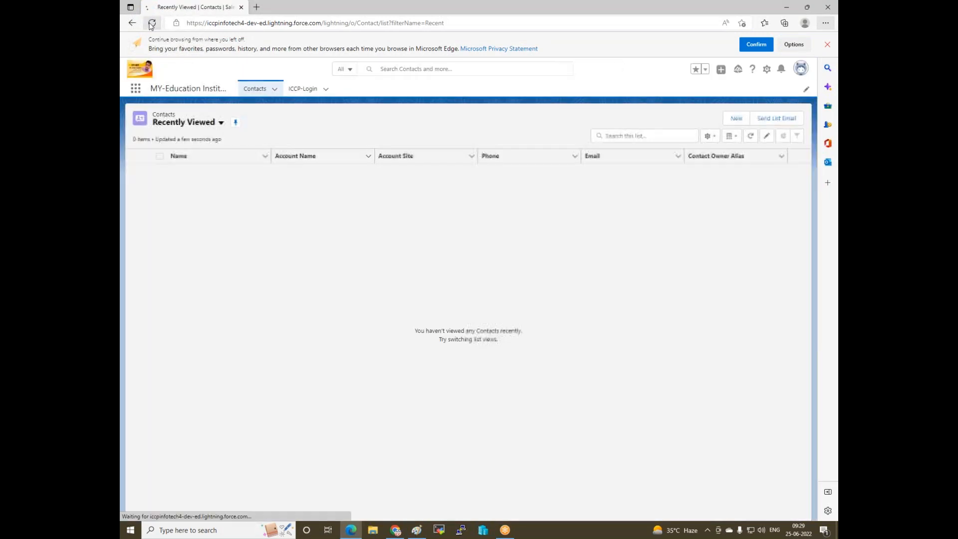
click(152, 23)
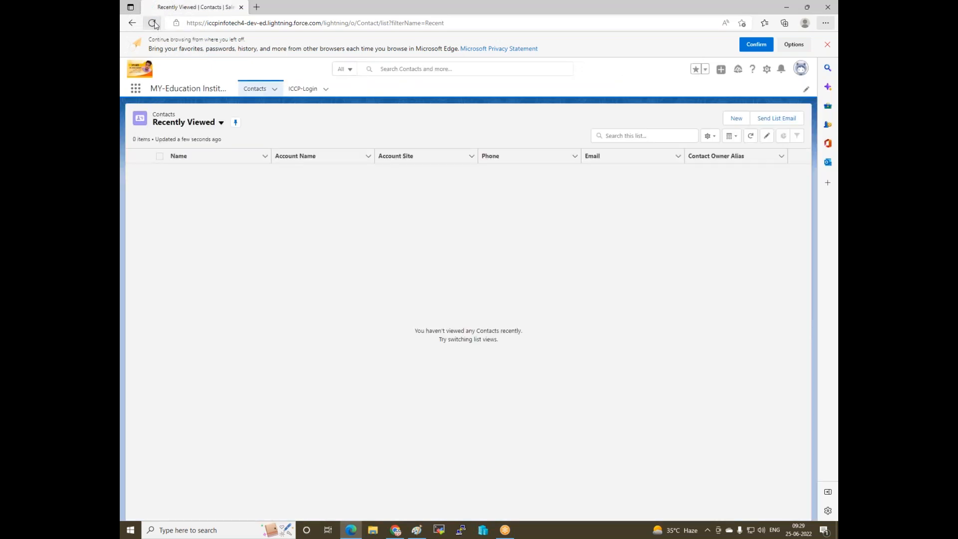
click(153, 23)
drag(552, 13, 409, 64)
click(567, 53)
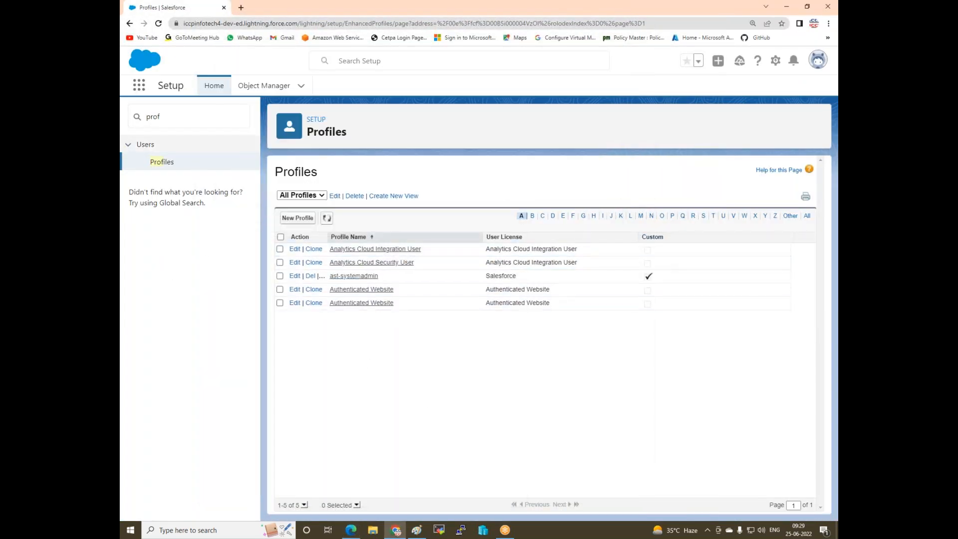
Launch the MY-Education Institute app from the full list of apps and display its Accounts list.
click(139, 86)
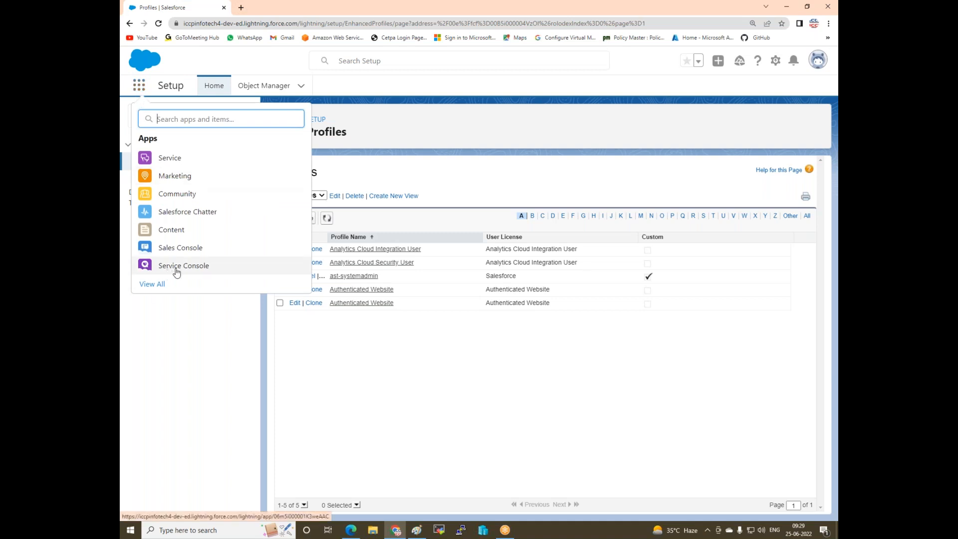
click(159, 285)
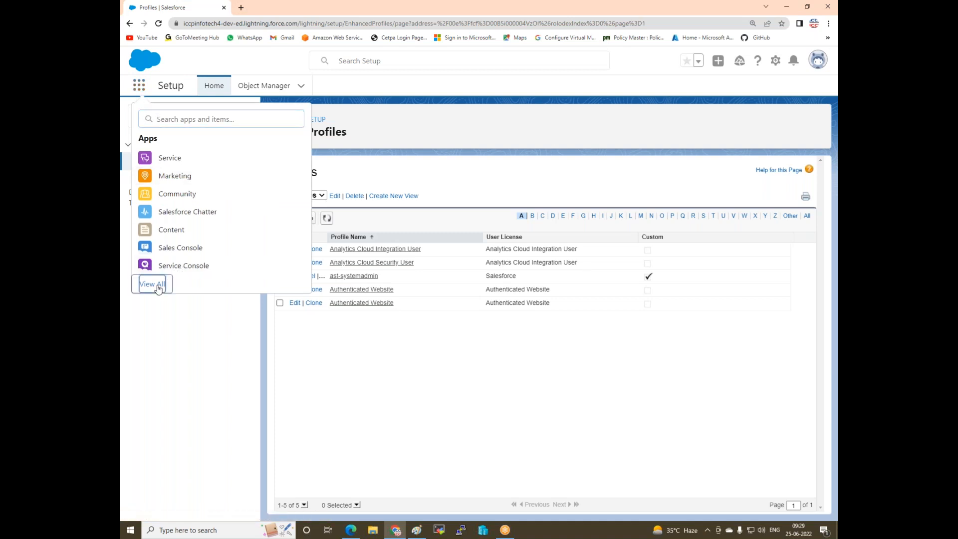
scroll(298, 269, down, 3)
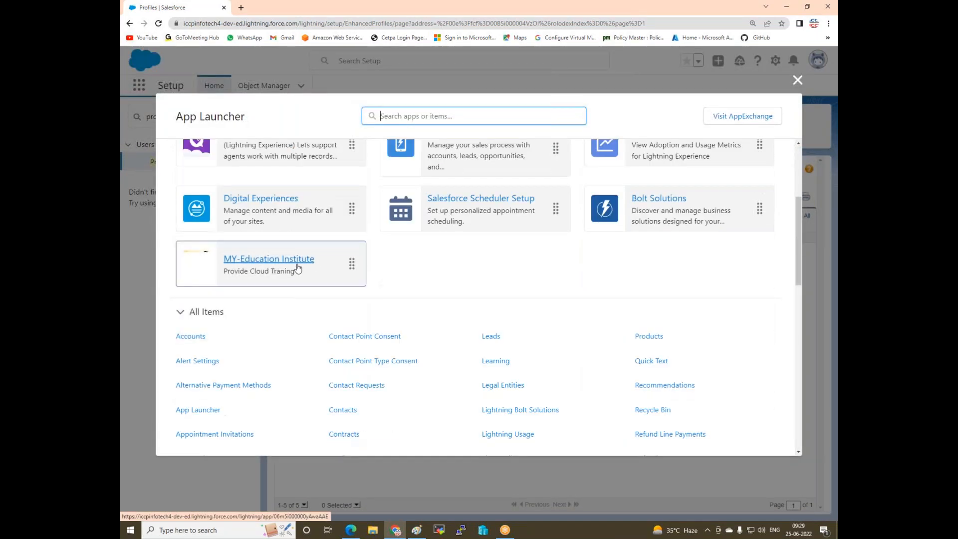
click(272, 260)
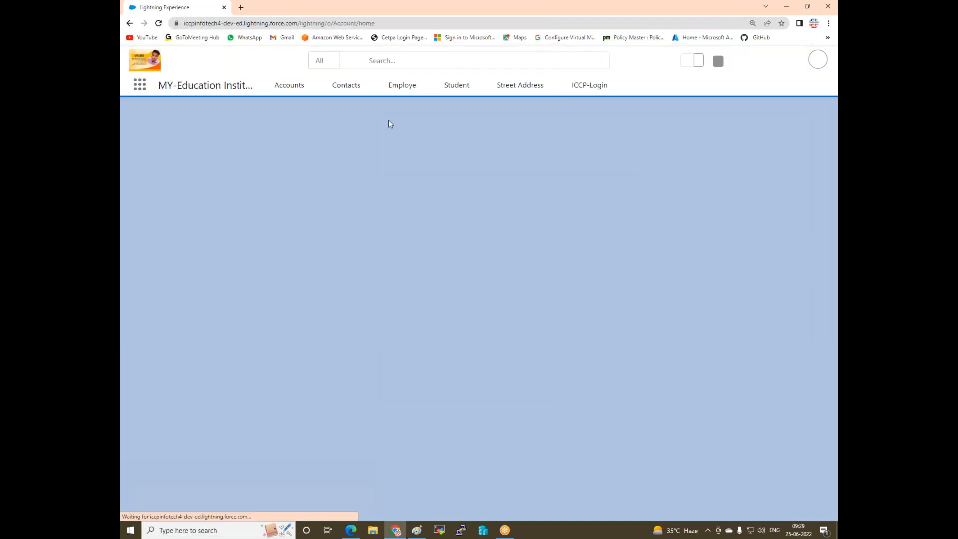
click(288, 88)
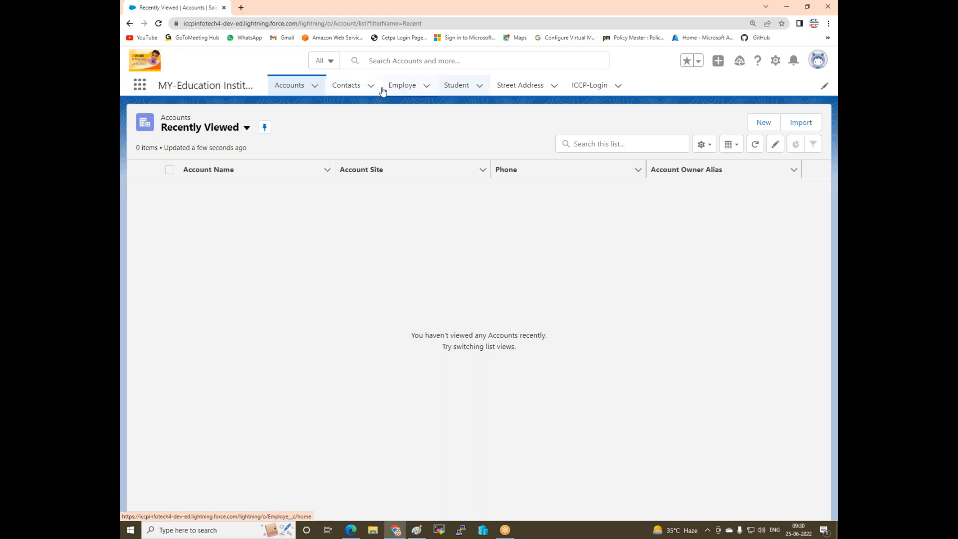
Reorder the app's navigation items so Street Address comes first and Accounts sits between Student and ICCP-Login, and save.
click(825, 88)
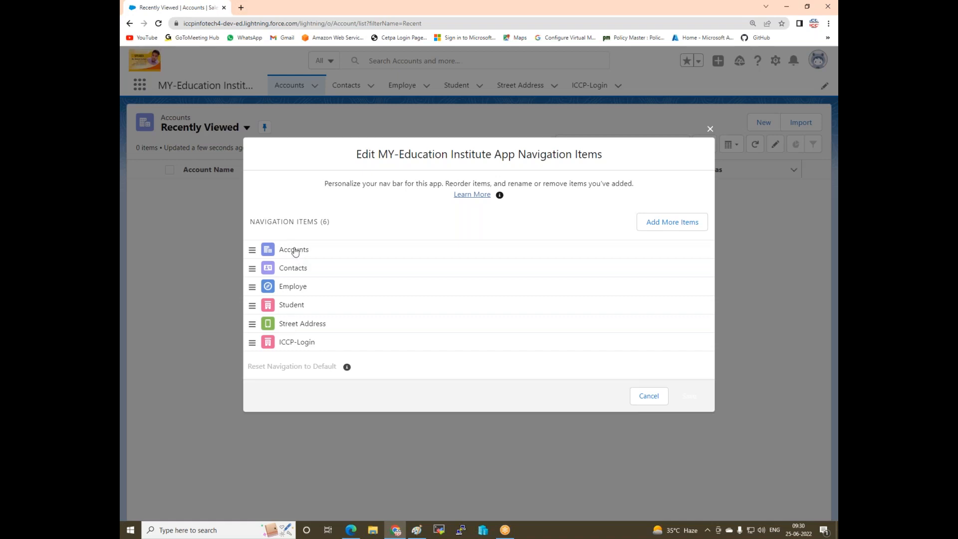
drag(294, 249, 300, 227)
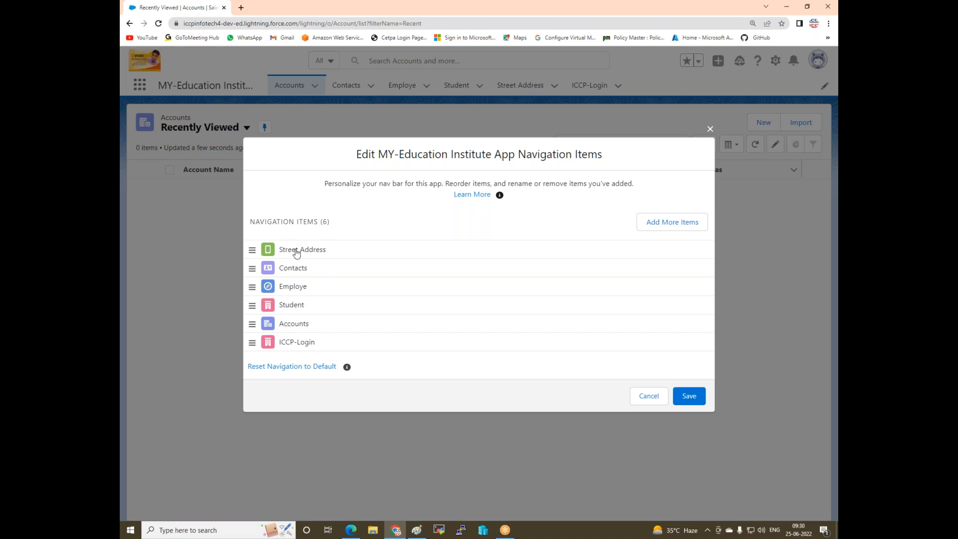
click(688, 395)
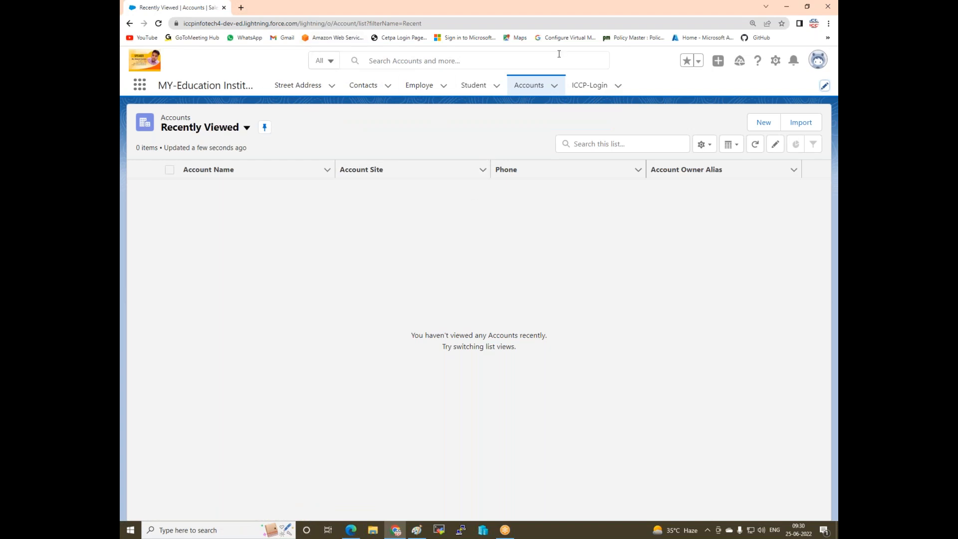
Create a new account, fill in only the account name with the person's first name, and save it.
click(554, 86)
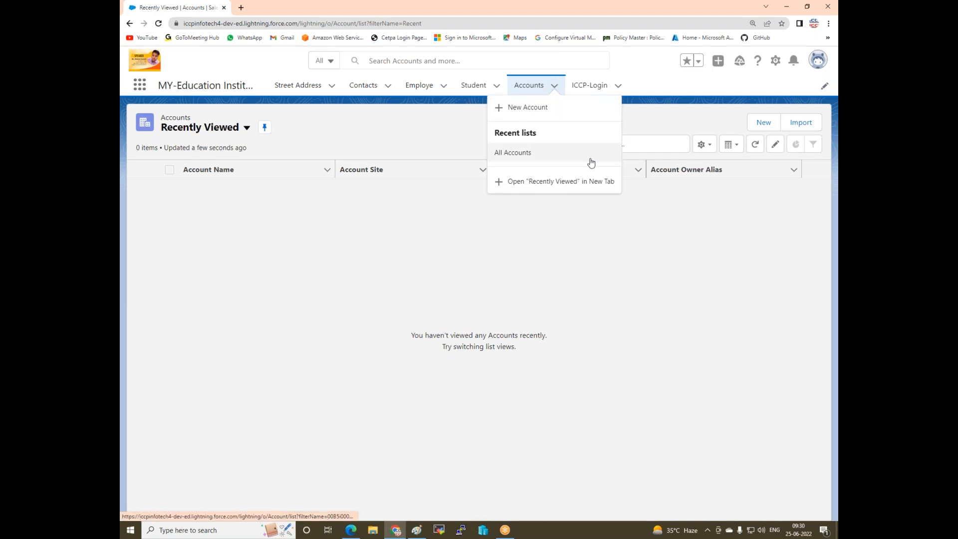
click(541, 115)
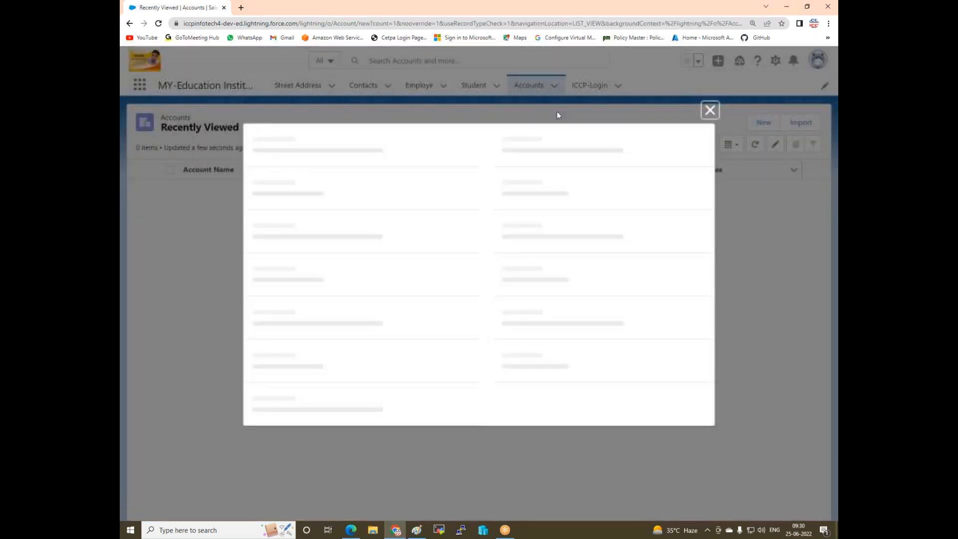
click(301, 192)
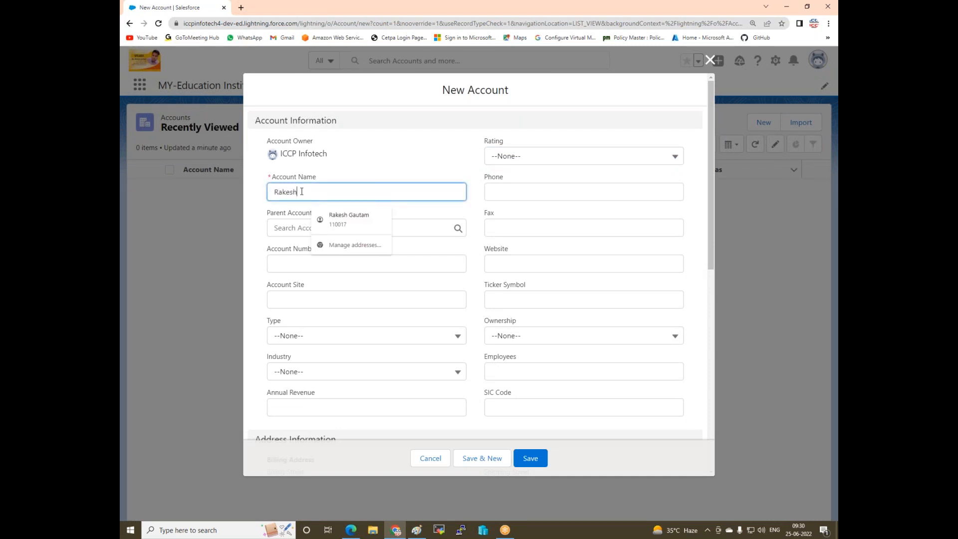
click(523, 432)
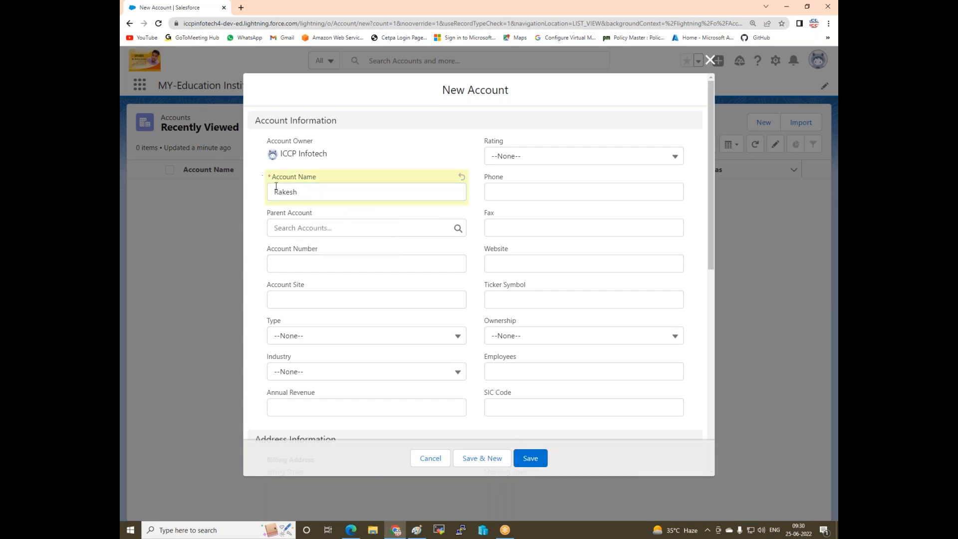
click(529, 457)
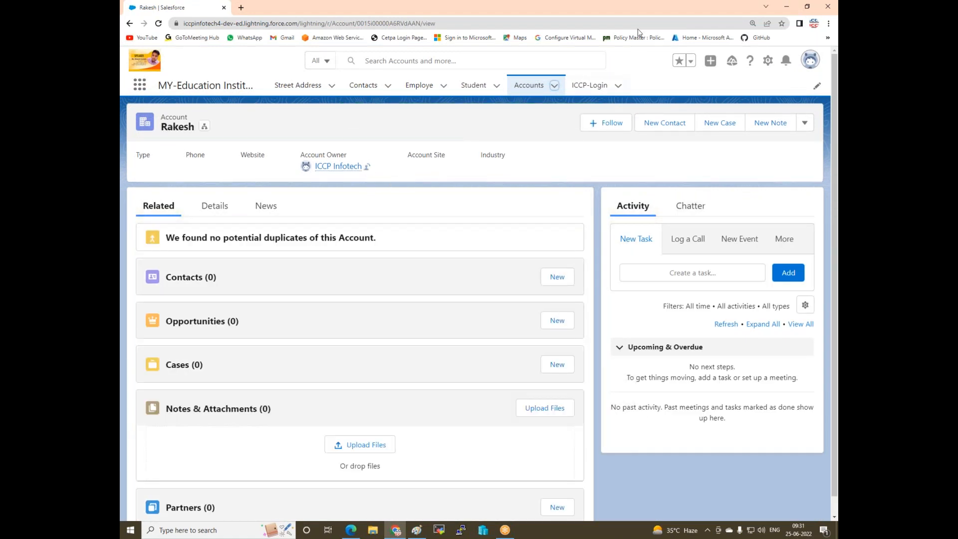
Open another blank New Account form, examine its account and address fields, and close it without saving.
click(555, 86)
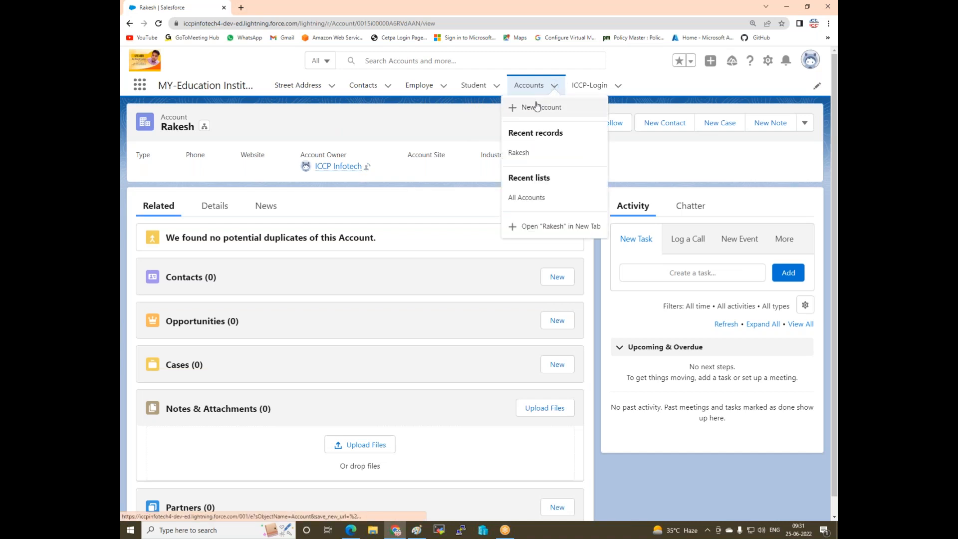
click(536, 107)
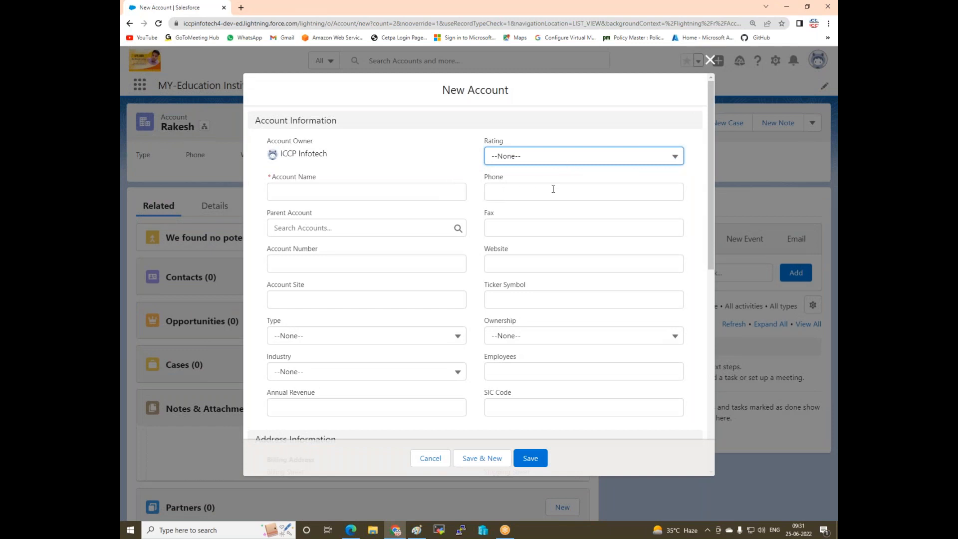
scroll(314, 314, down, 2)
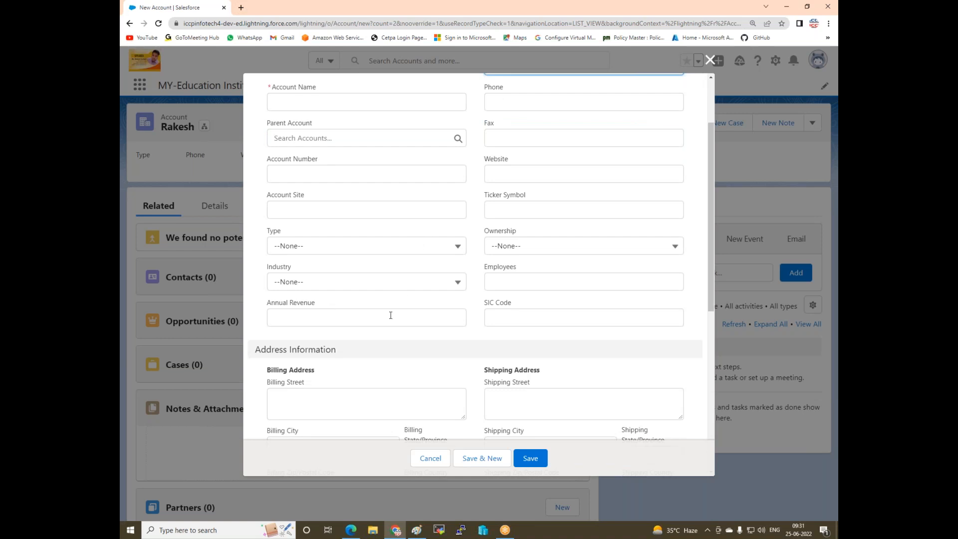
scroll(390, 314, up, 3)
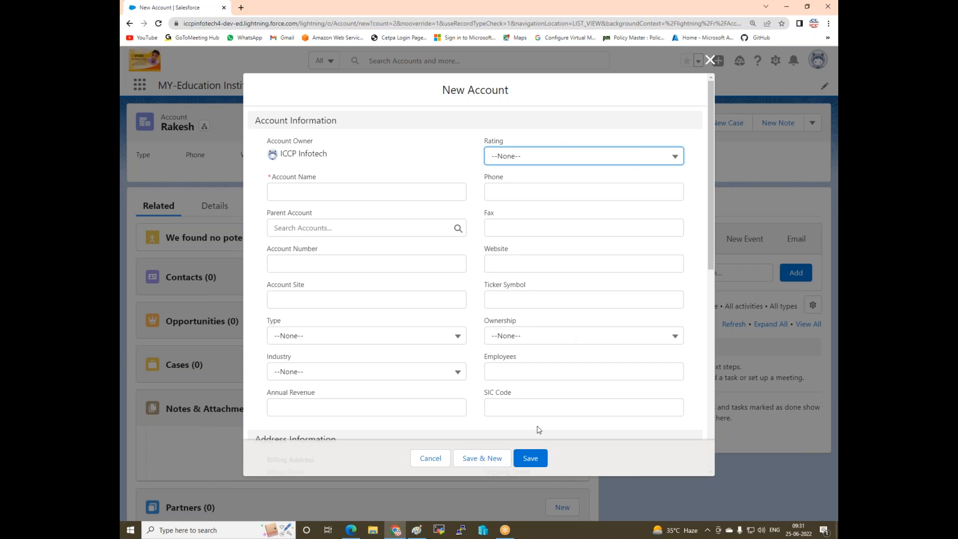
click(713, 64)
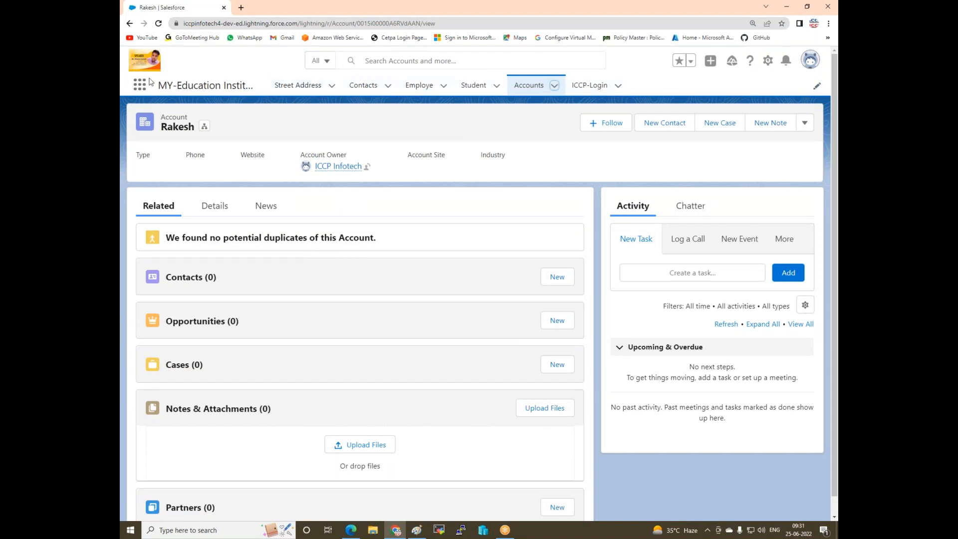
Open Setup and display the validation rules of the Account object in Object Manager.
click(767, 61)
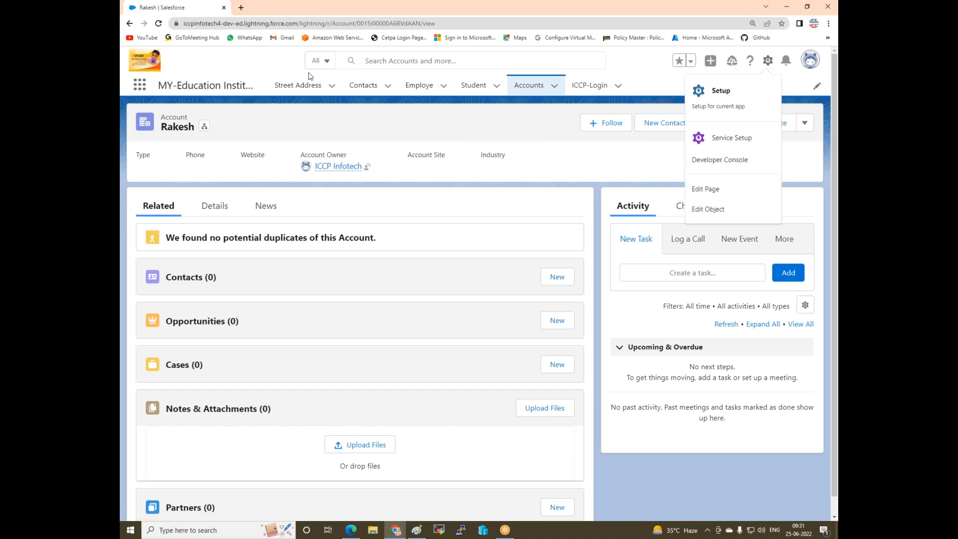
click(720, 92)
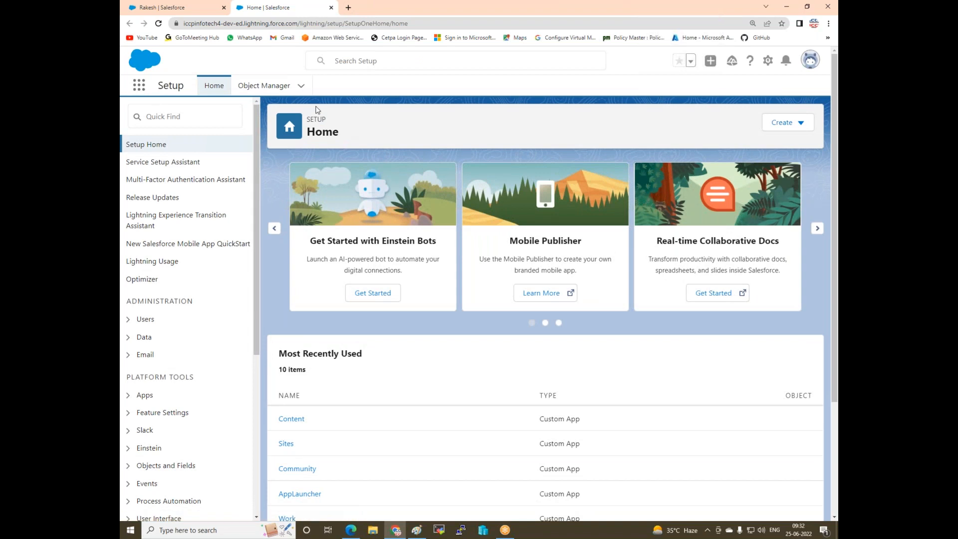
click(260, 86)
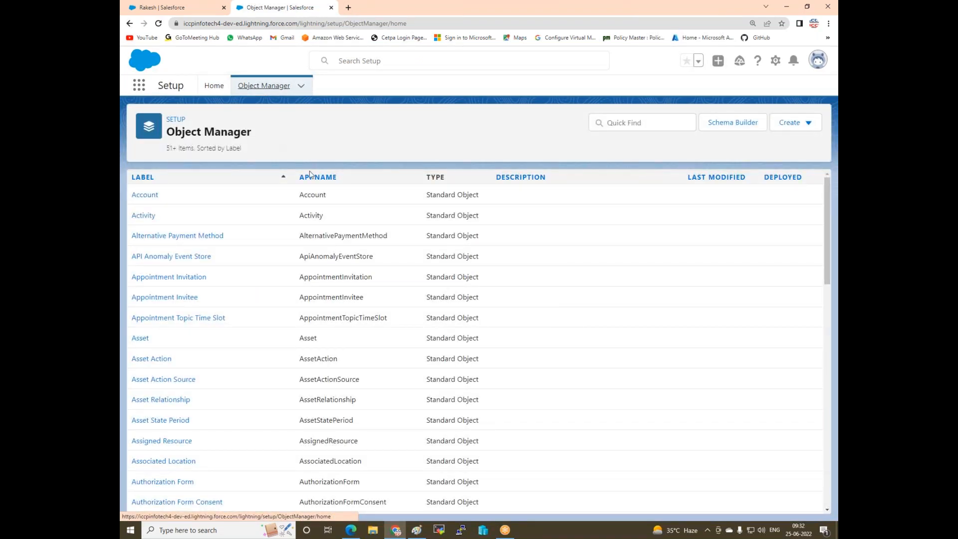
click(140, 195)
scroll(186, 279, down, 1)
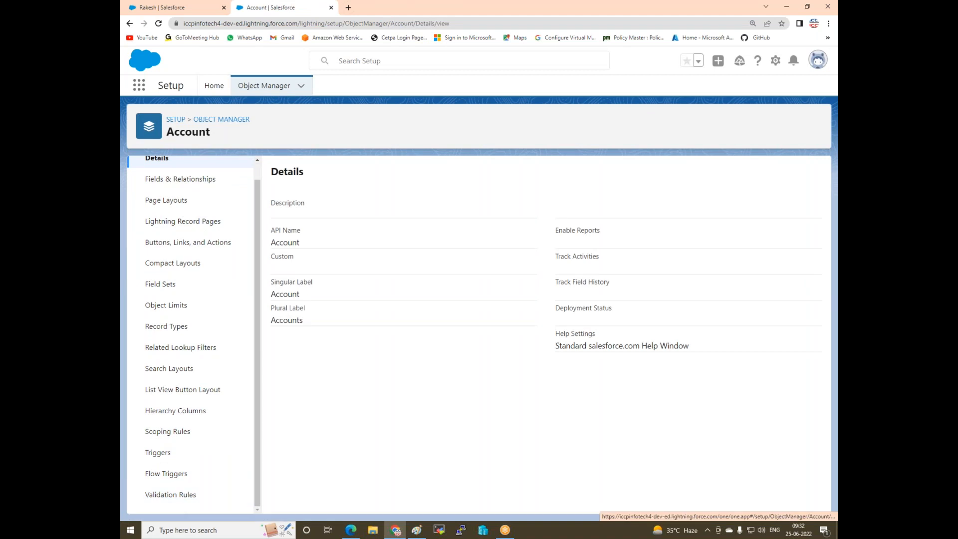
click(170, 495)
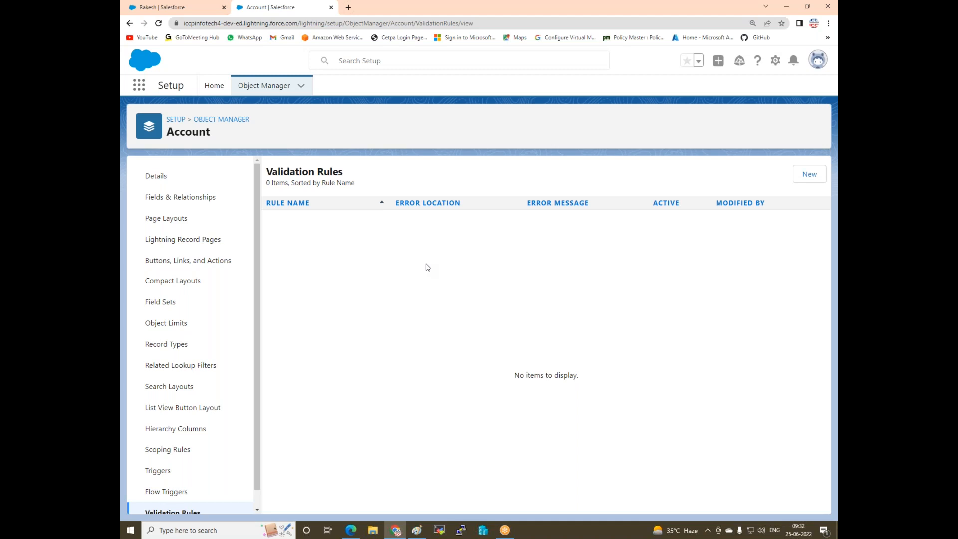
Start a new validation rule on the Account object and name it Account_Validation.
key(F11)
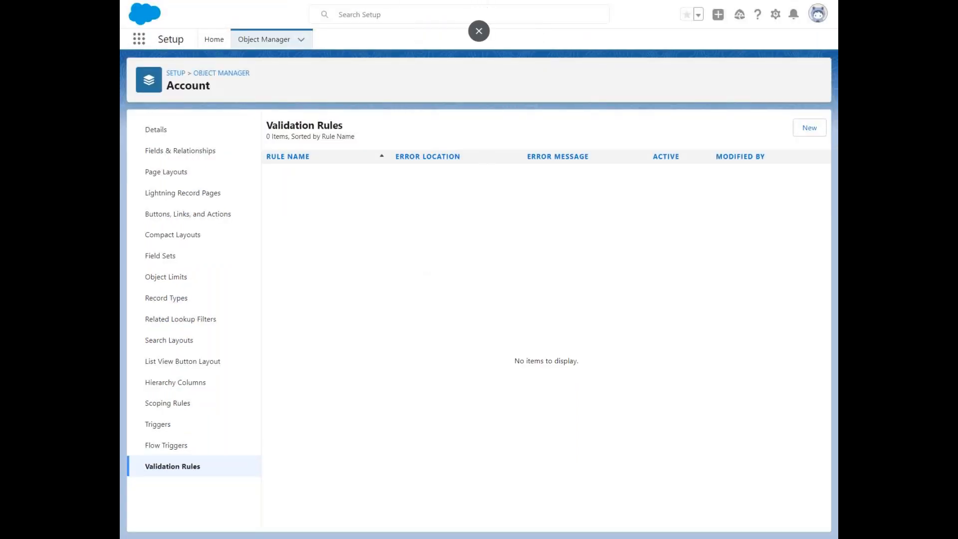
click(478, 30)
click(809, 174)
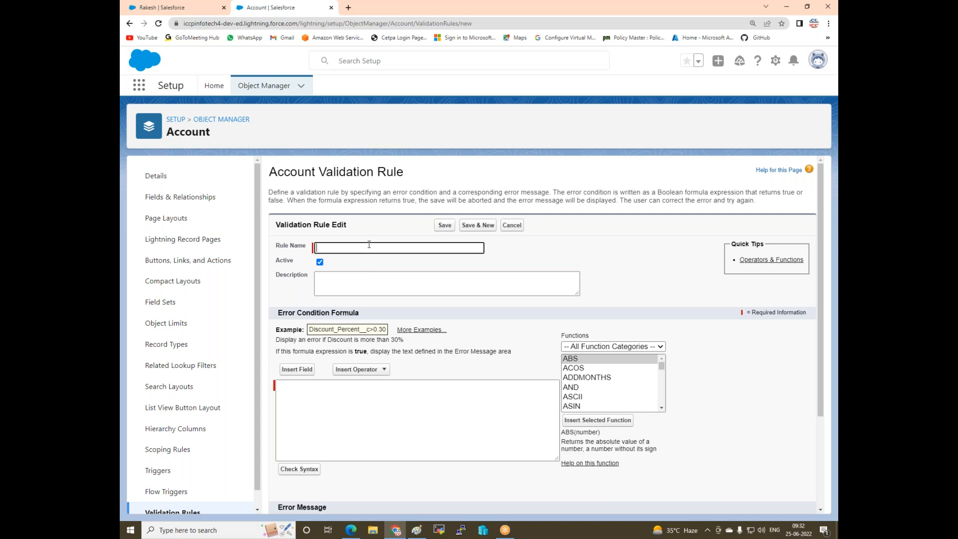
text(Account_Validation)
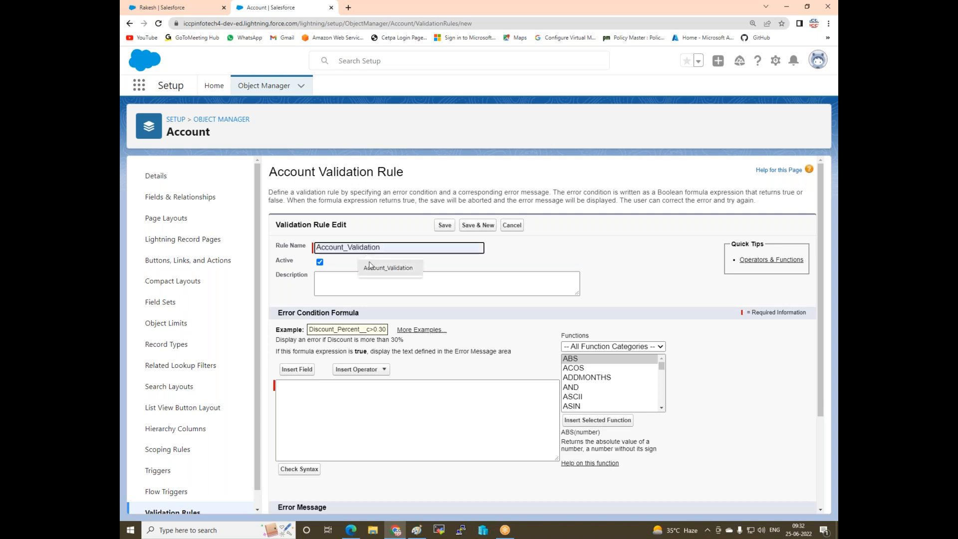
click(375, 270)
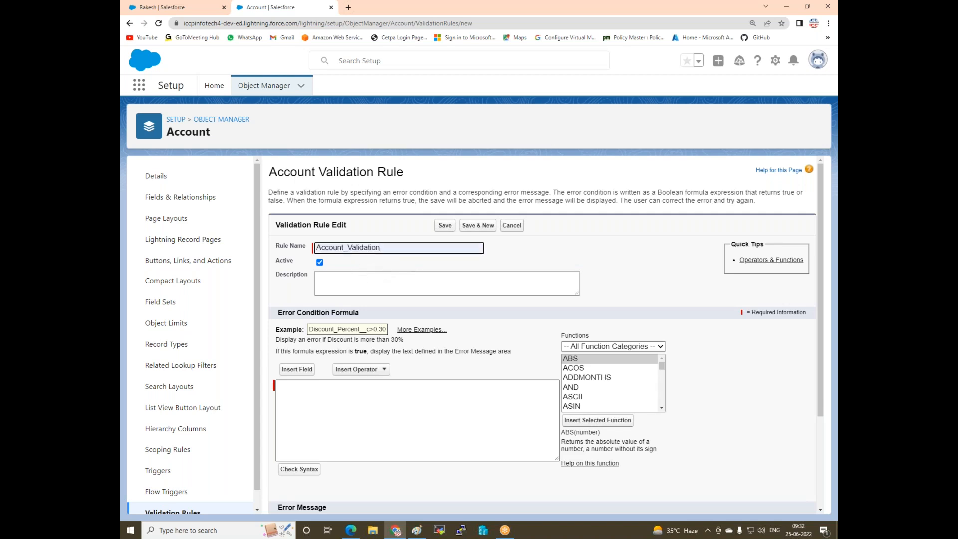
Insert the OR function into the empty error condition formula.
scroll(336, 325, down, 2)
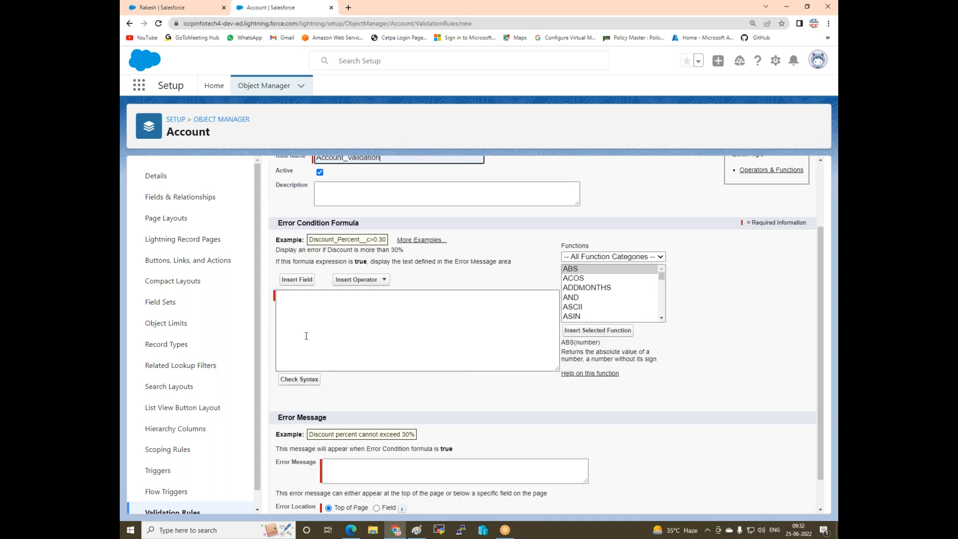
click(314, 325)
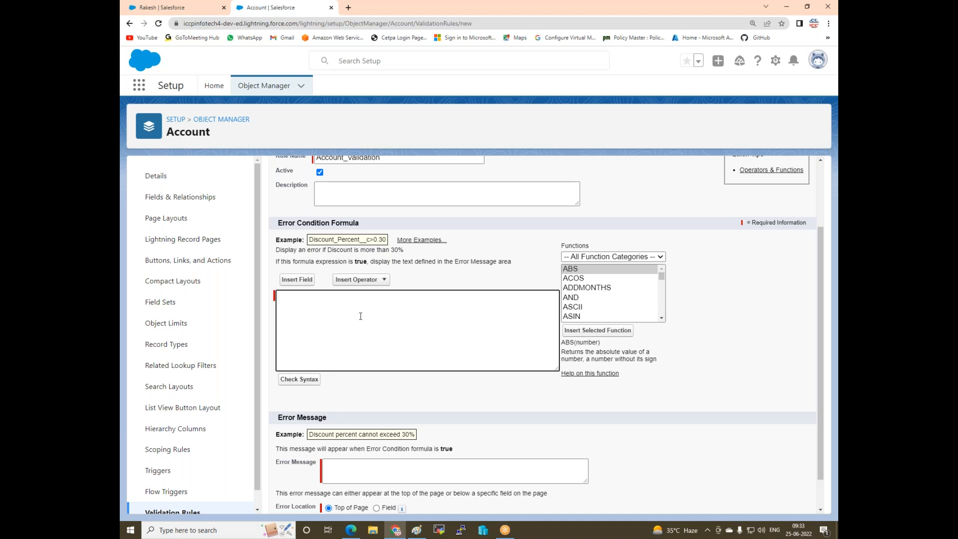
text(or)
click(590, 270)
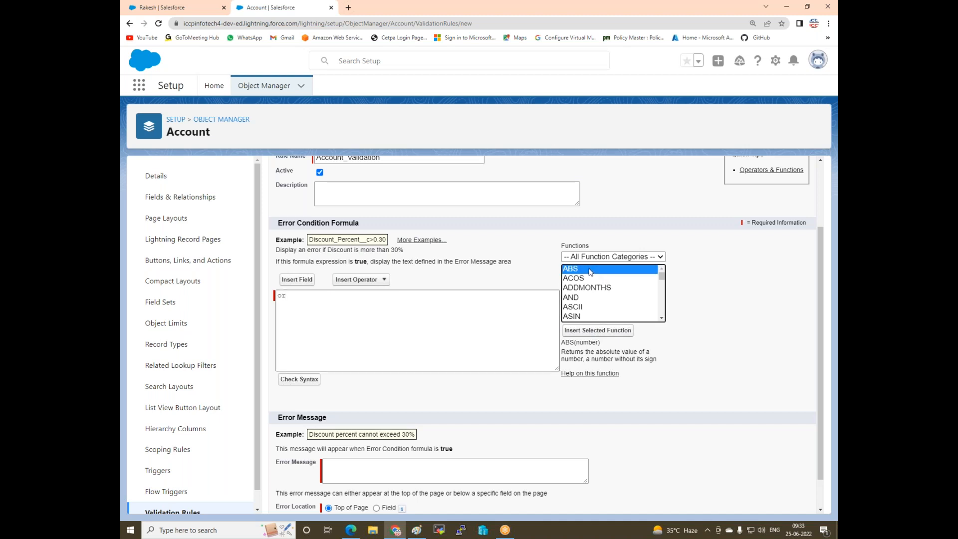
text(or)
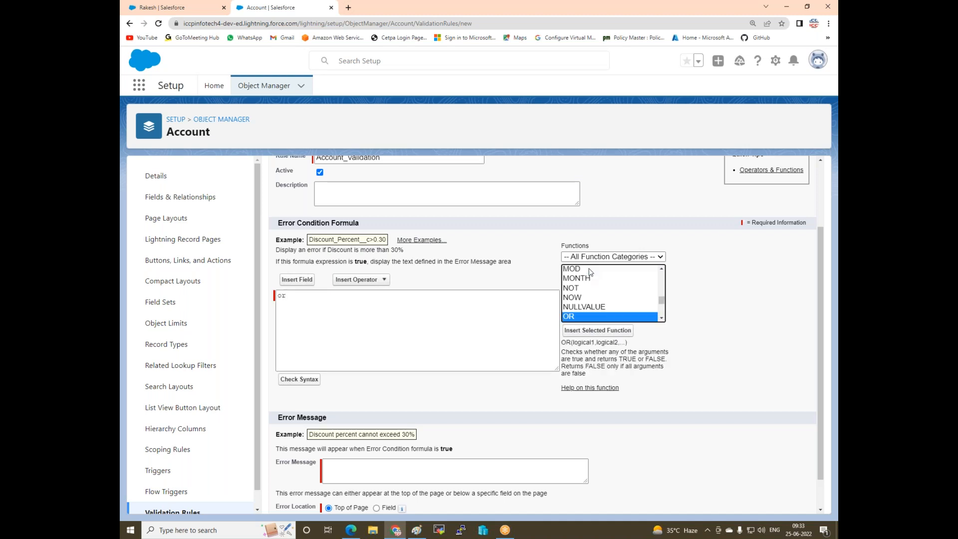
click(289, 295)
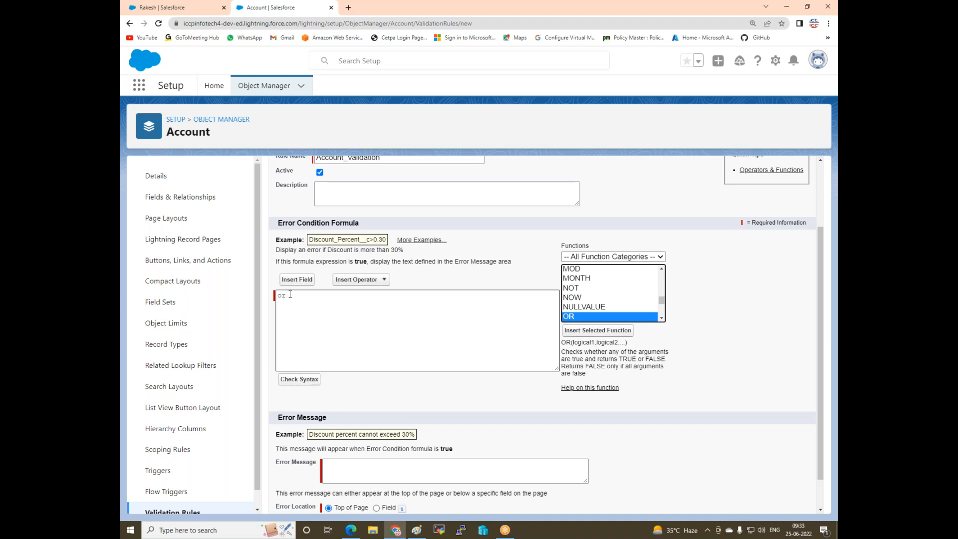
key(BackSpace)
key(BackSpace)
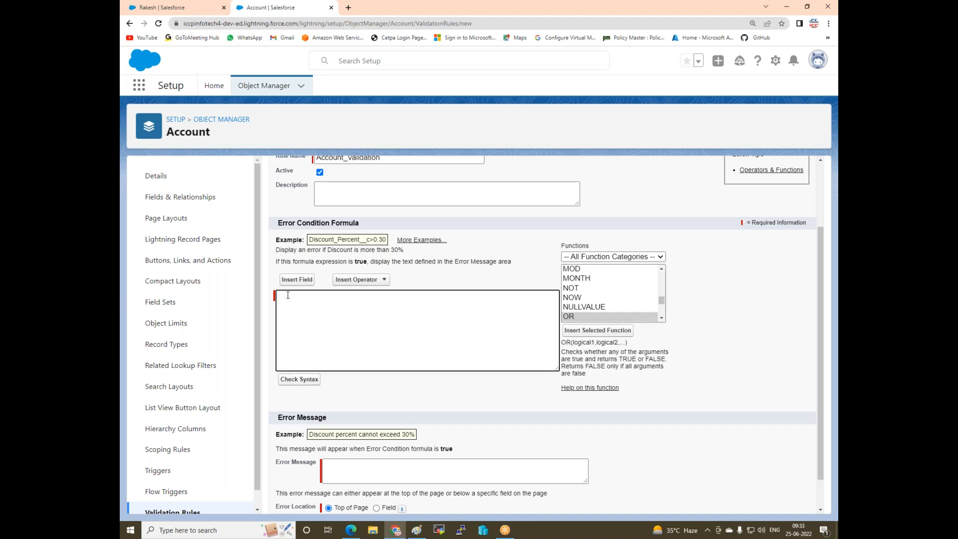
click(577, 318)
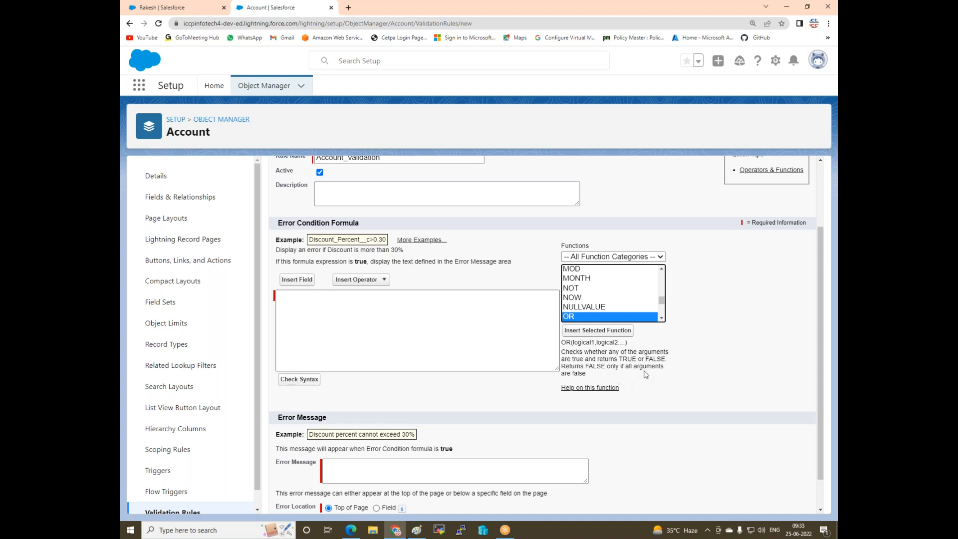
click(283, 309)
click(582, 331)
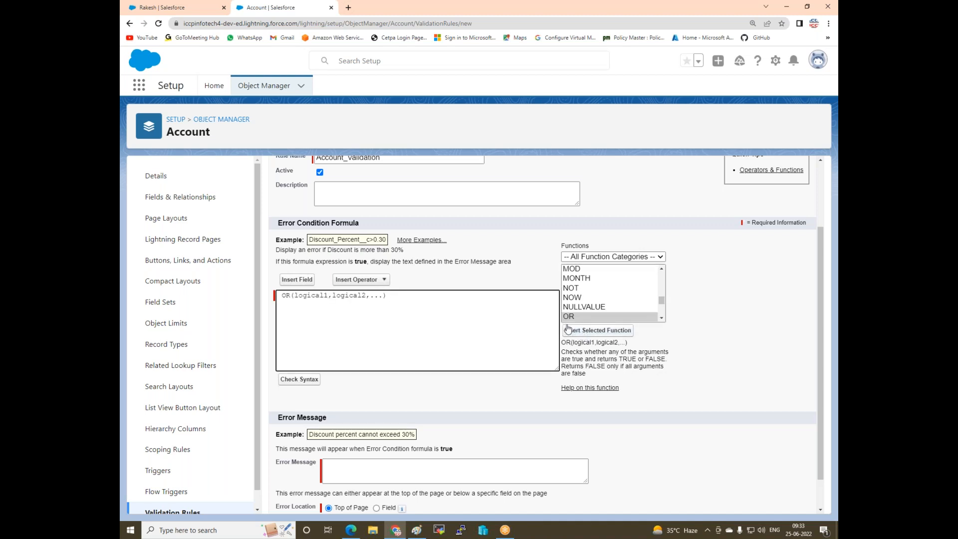
Remove the placeholder arguments from the OR function, keeping only its empty parentheses.
key(BackSpace)
key(BackSpace)
key(BackSpace)
key(BackSpace)
key(BackSpace)
key(BackSpace)
key(BackSpace)
key(BackSpace)
key(BackSpace)
key(BackSpace)
key(BackSpace)
key(BackSpace)
key(BackSpace)
key(BackSpace)
key(BackSpace)
key(BackSpace)
key(BackSpace)
key(BackSpace)
key(BackSpace)
key(BackSpace)
Insert the ISBLANK function inside the parentheses of the OR function.
click(581, 297)
key(i)
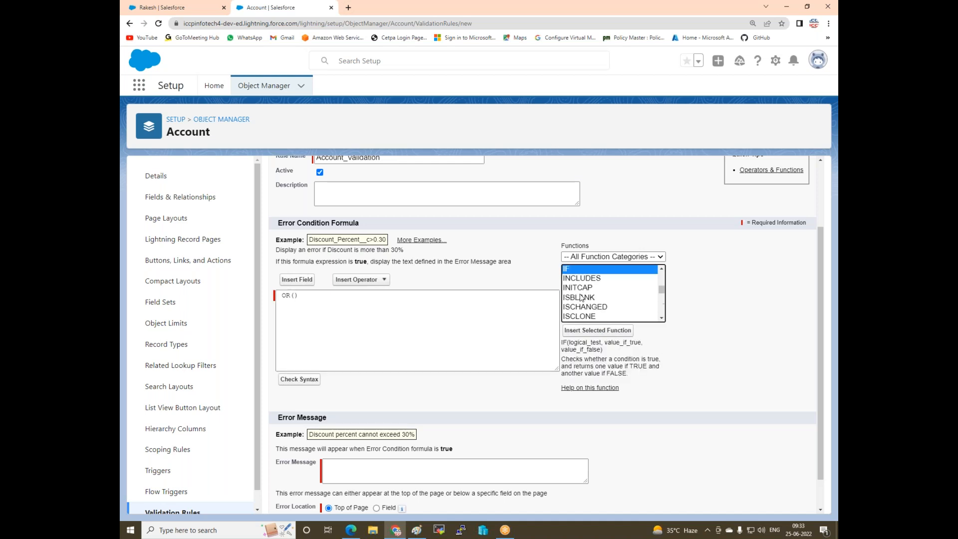
key(Down)
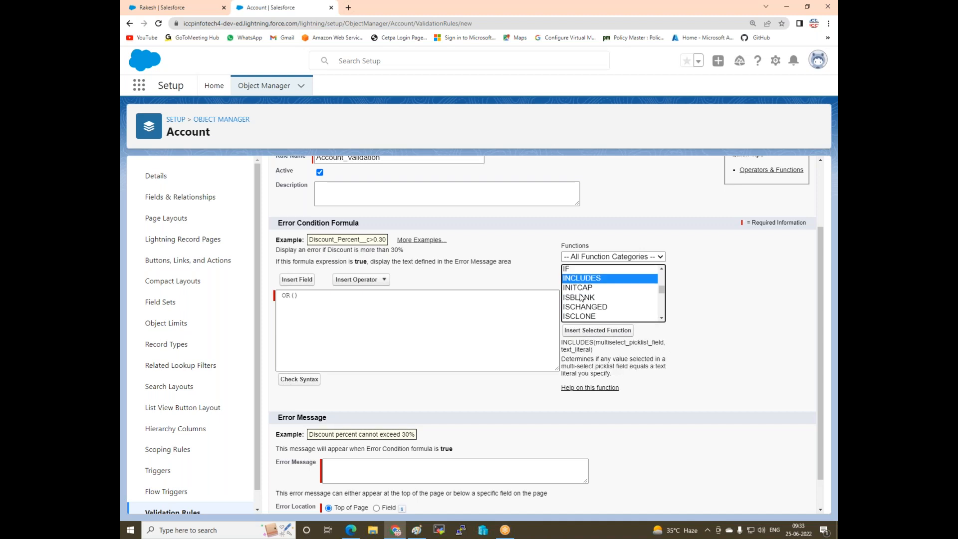
key(Down)
key(Down)
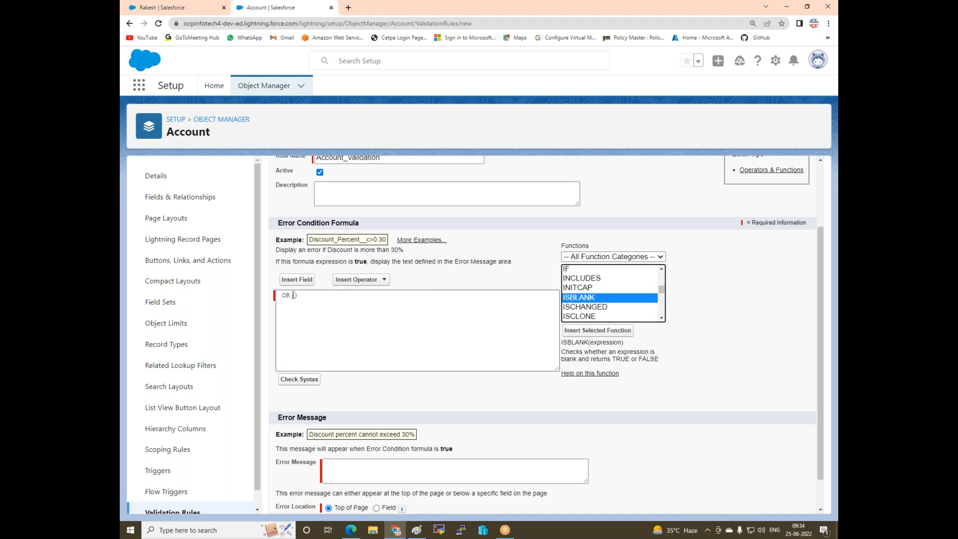
click(577, 330)
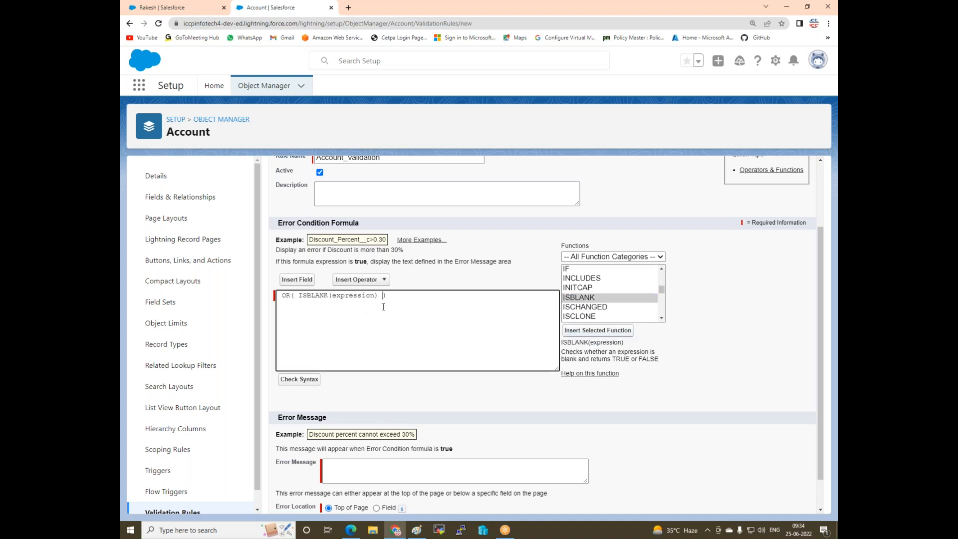
Replace the expression placeholder in ISBLANK with the Account object's Phone field.
key(BackSpace)
key(BackSpace)
key(BackSpace)
key(BackSpace)
key(BackSpace)
key(BackSpace)
key(BackSpace)
key(BackSpace)
key(BackSpace)
key(BackSpace)
click(299, 280)
click(370, 294)
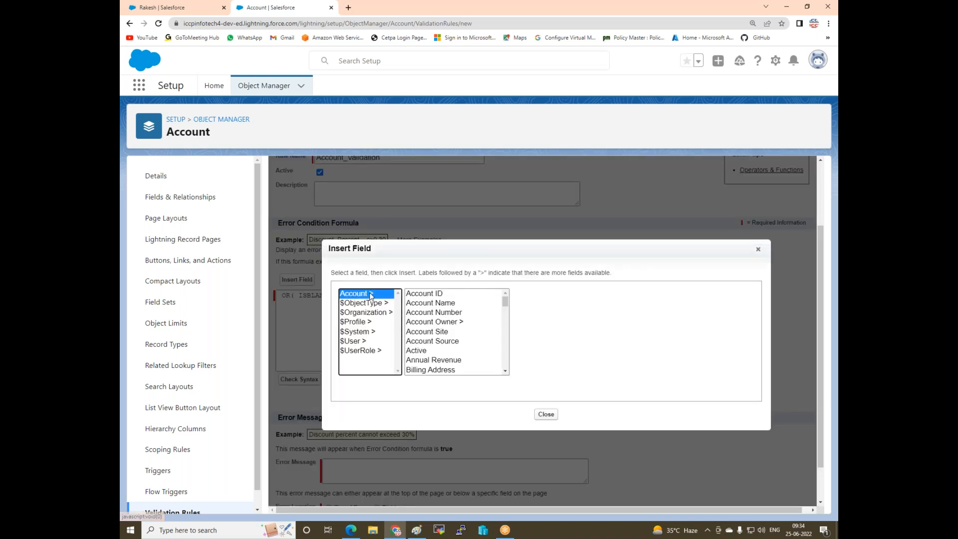
scroll(441, 329, down, 1)
scroll(441, 329, down, 7)
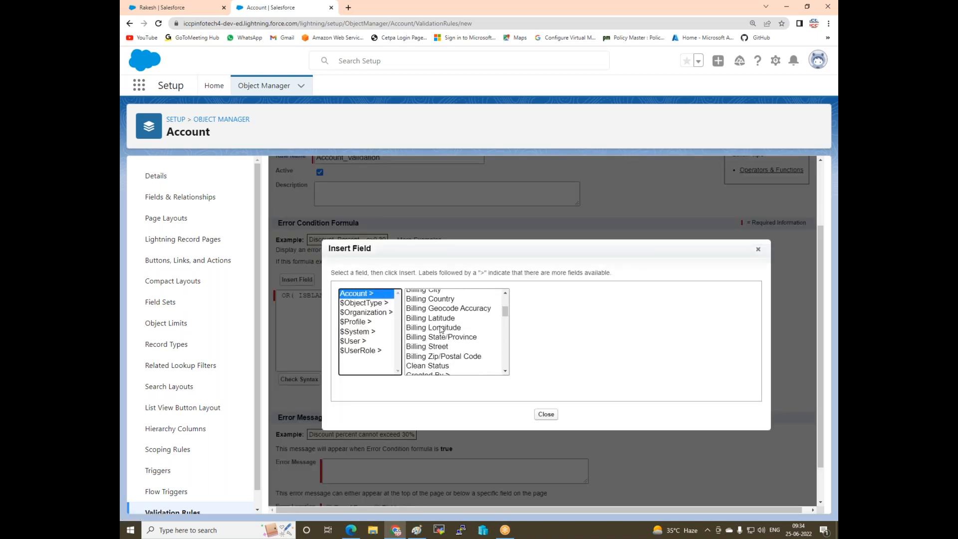
scroll(441, 329, down, 5)
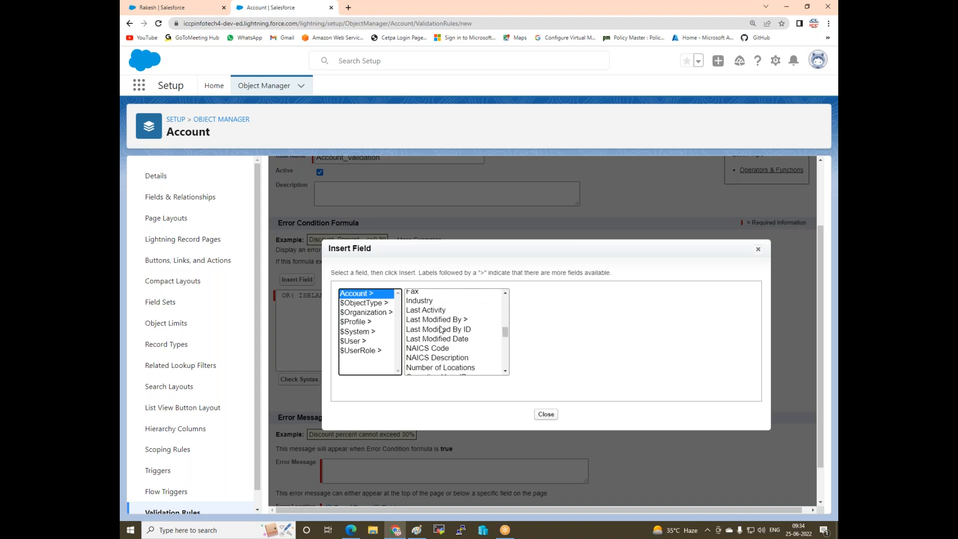
click(425, 344)
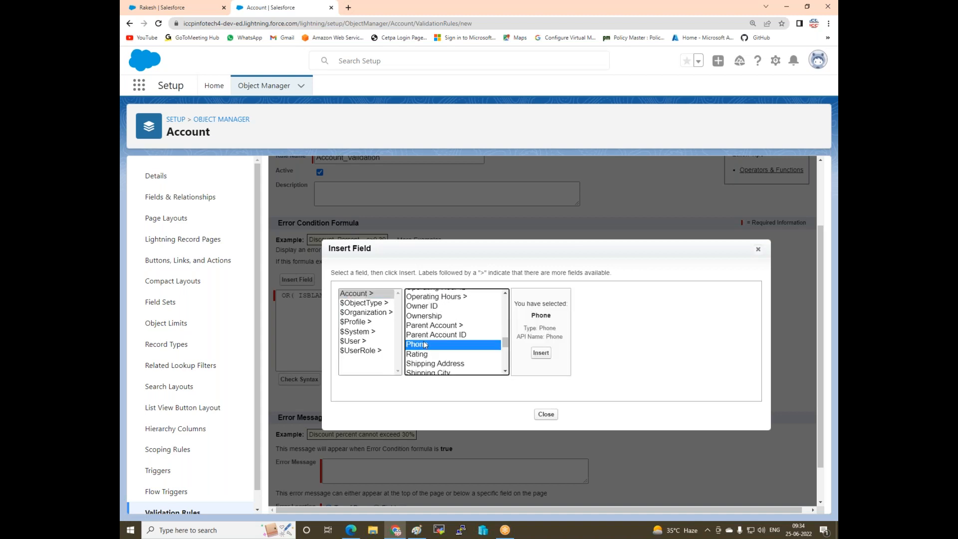
click(540, 353)
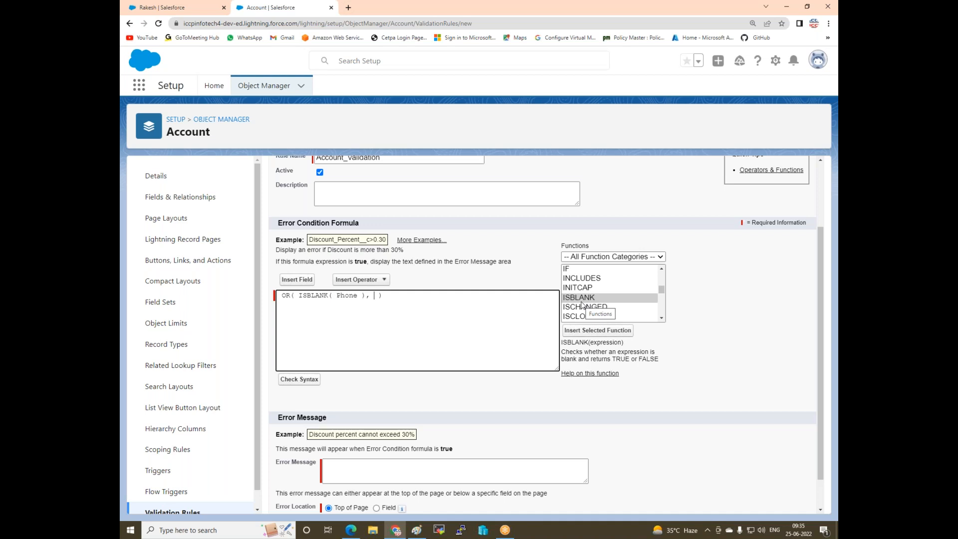
Insert the ISNULL function as the second argument of OR, following the Phone condition.
click(673, 11)
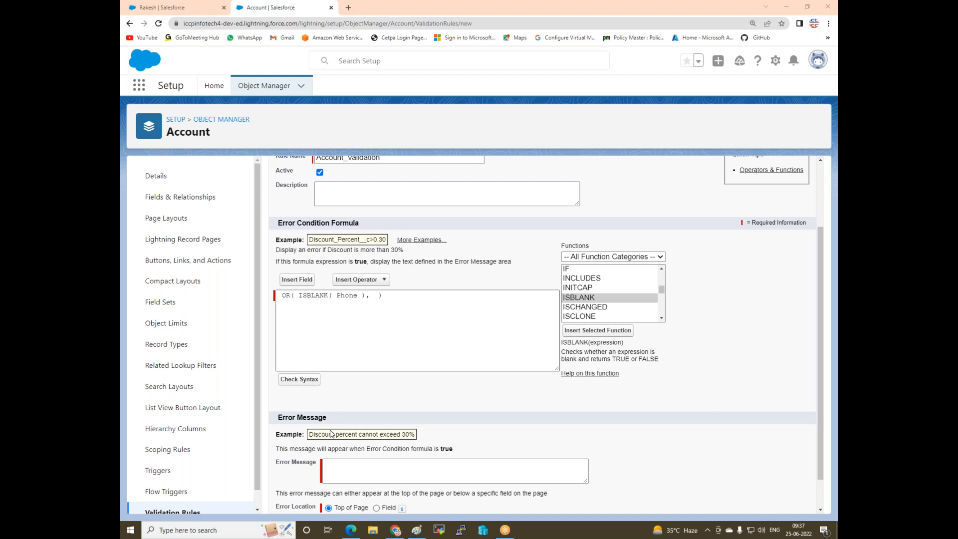
click(368, 296)
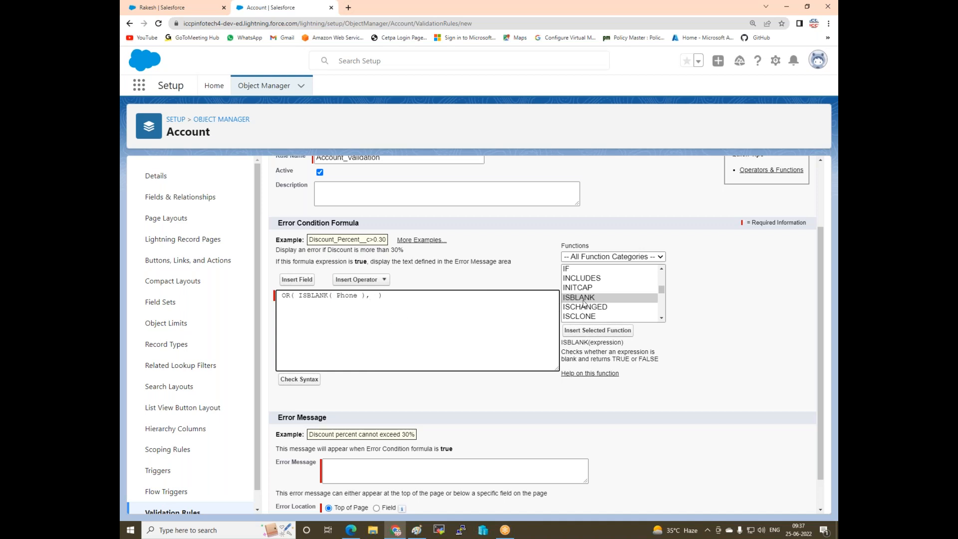
text(is)
key(BackSpace)
key(BackSpace)
click(569, 301)
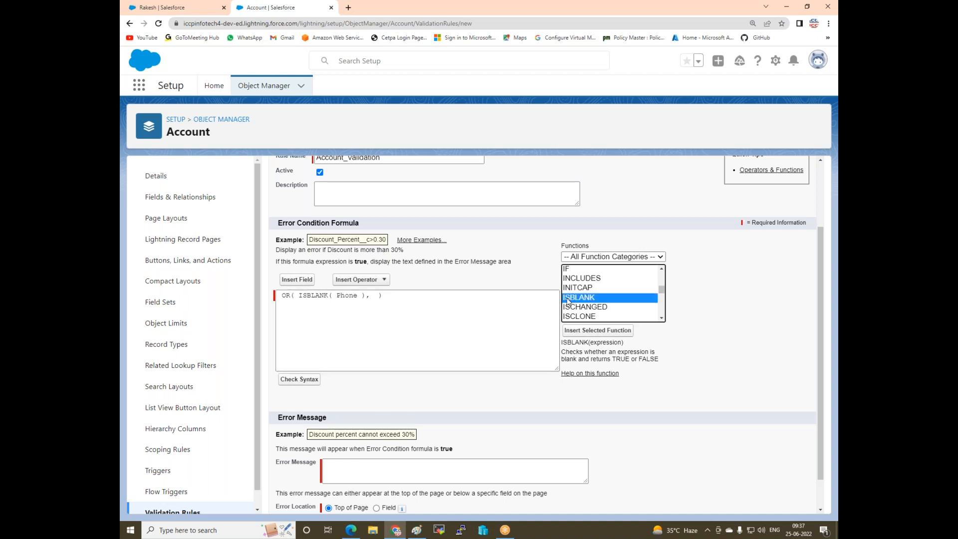
click(570, 306)
key(Down)
key(Down)
key(Down)
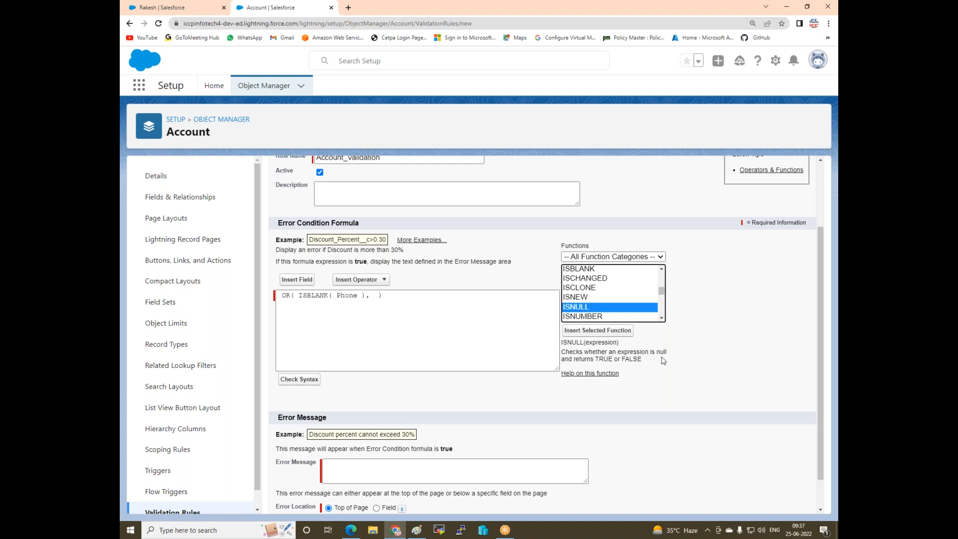
click(595, 331)
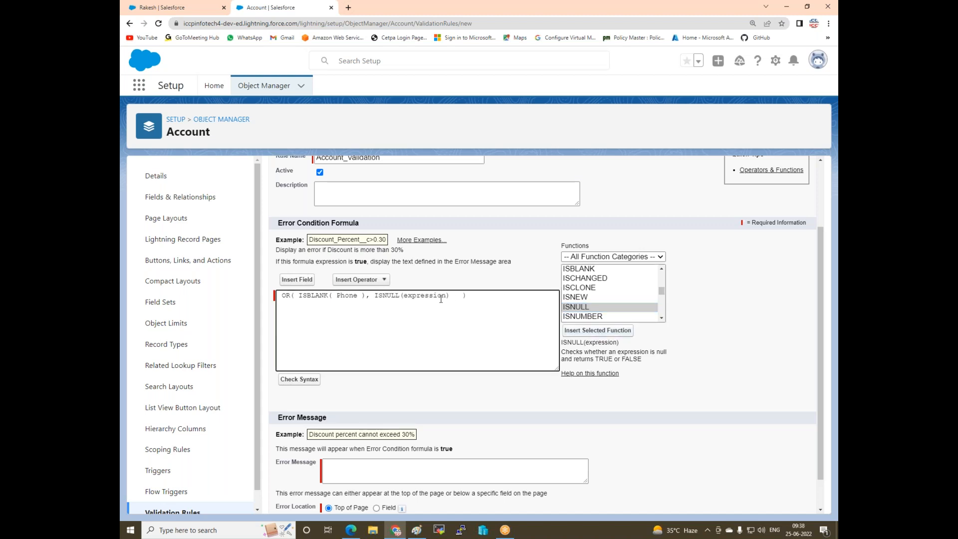
Replace the expression placeholder in ISNULL with the Account object's Annual Revenue field.
key(BackSpace)
key(BackSpace)
key(BackSpace)
key(BackSpace)
key(BackSpace)
key(BackSpace)
key(BackSpace)
key(BackSpace)
key(BackSpace)
key(BackSpace)
click(285, 279)
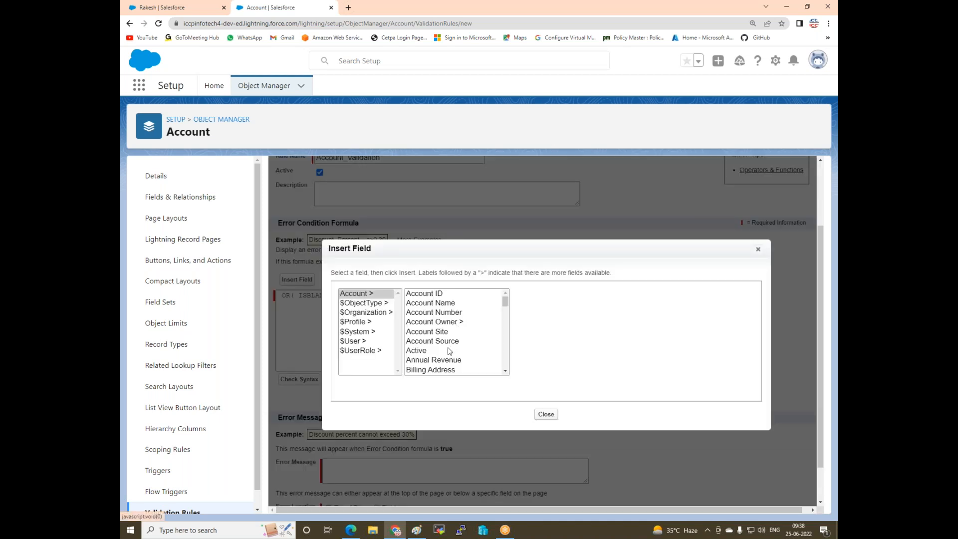
click(432, 360)
click(551, 353)
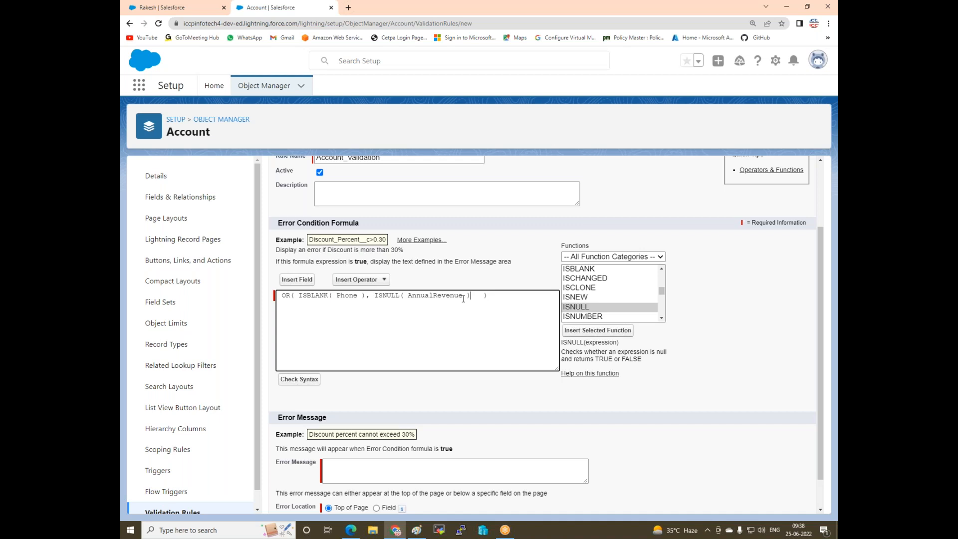
Add a comma after the AnnualRevenue condition and insert another ISBLANK function as the third OR argument.
text(,)
scroll(597, 291, down, 3)
scroll(596, 292, up, 2)
click(568, 291)
key(Down)
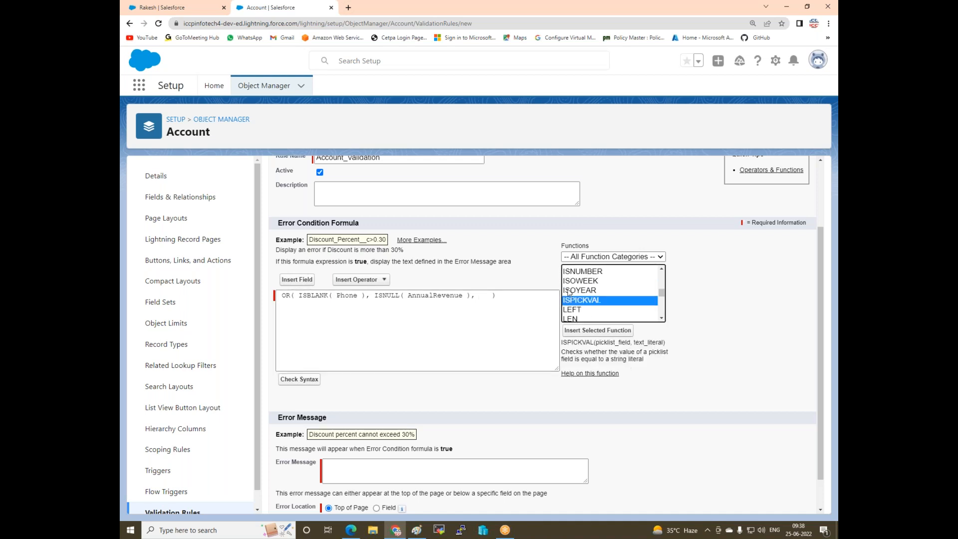
scroll(579, 297, up, 2)
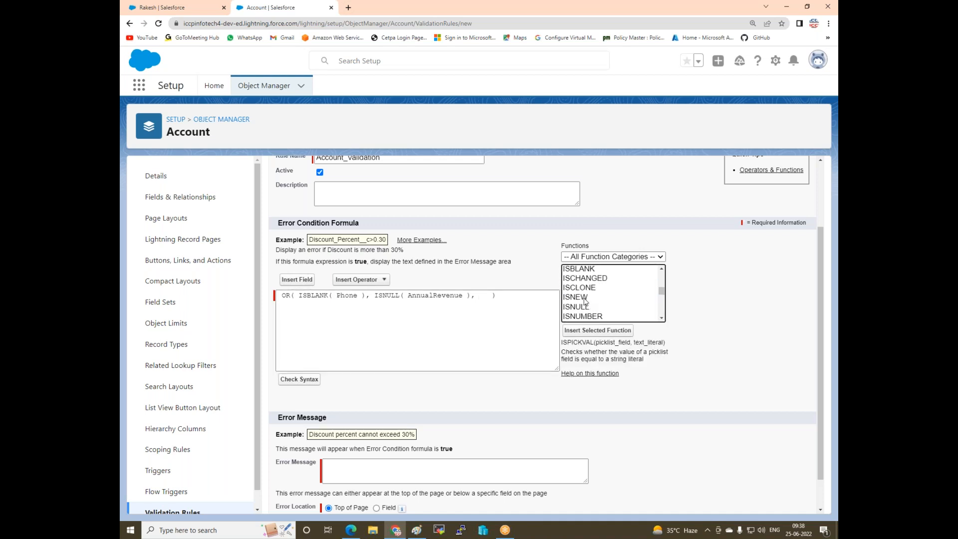
click(583, 269)
scroll(584, 269, up, 2)
scroll(583, 272, down, 2)
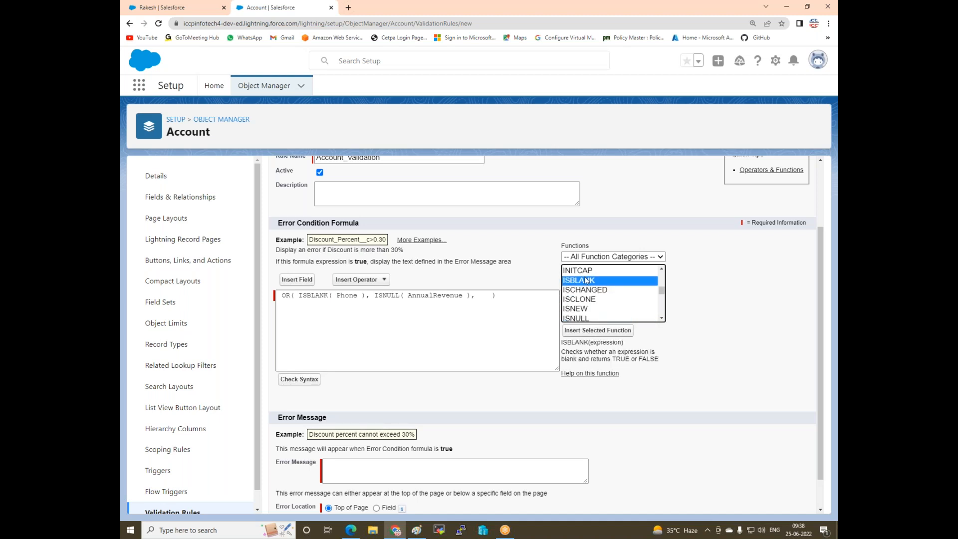
click(596, 330)
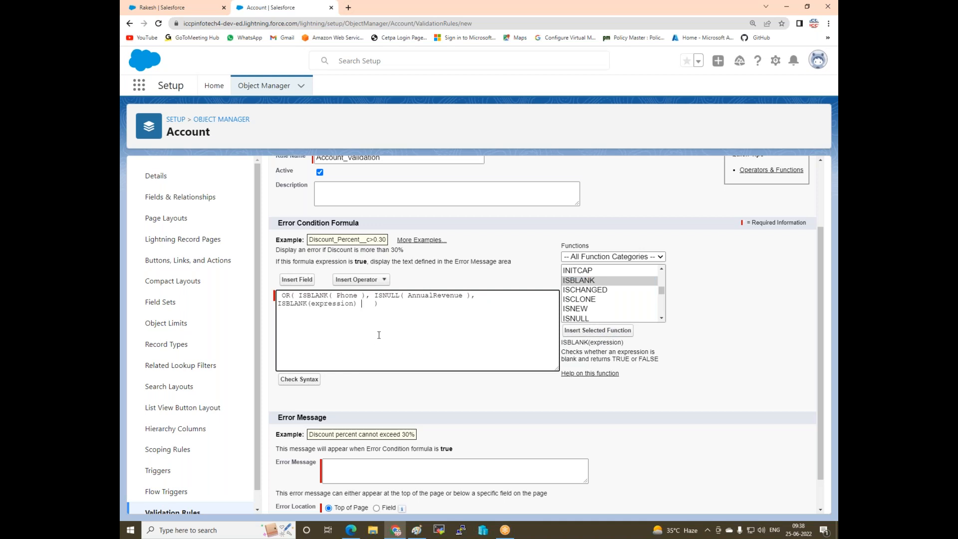
Delete the parenthesised expression placeholder from the second ISBLANK, keeping only the function name.
key(BackSpace)
key(BackSpace)
key(BackSpace)
key(BackSpace)
key(BackSpace)
key(BackSpace)
key(BackSpace)
key(BackSpace)
key(BackSpace)
key(BackSpace)
key(BackSpace)
key(BackSpace)
Insert the TEXT function directly after the second ISBLANK in the formula.
drag(662, 320, 661, 320)
click(578, 296)
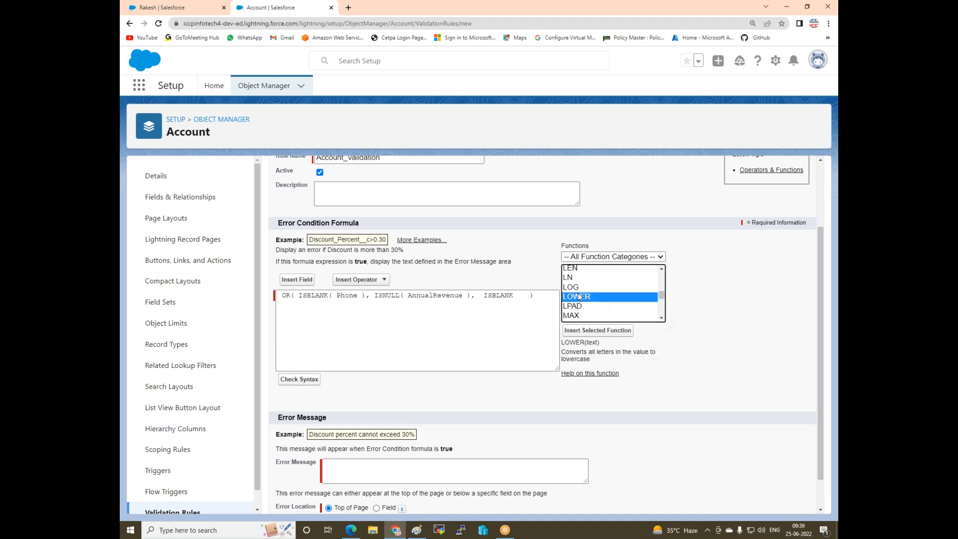
key(t)
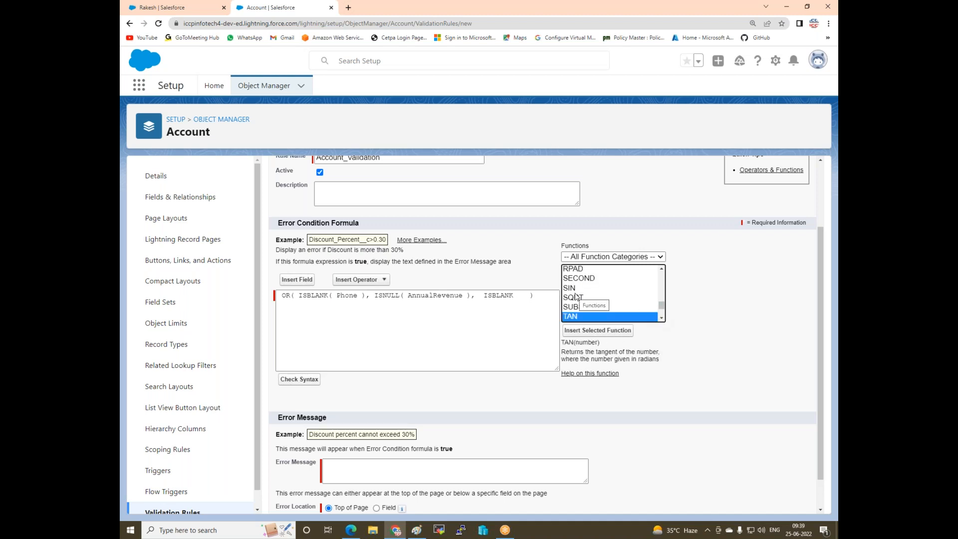
scroll(576, 296, down, 1)
click(576, 282)
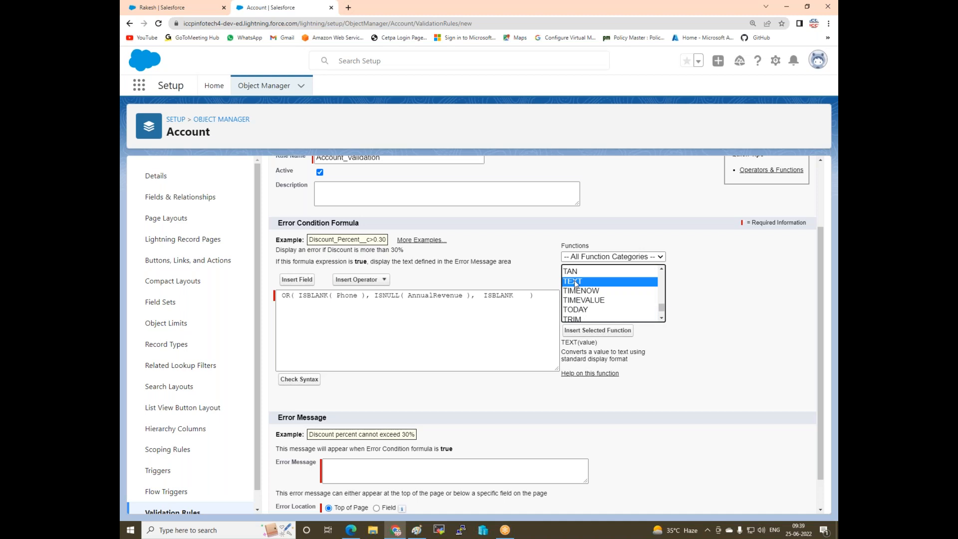
click(609, 331)
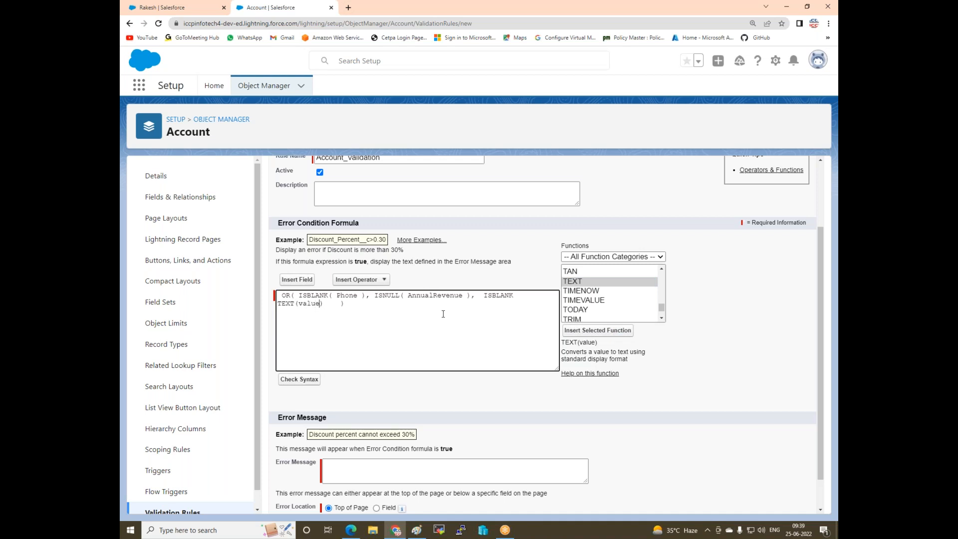
Replace the value placeholder inside the TEXT function with the Account object's Rating field.
key(BackSpace)
key(BackSpace)
key(BackSpace)
key(BackSpace)
key(BackSpace)
click(304, 280)
scroll(439, 352, down, 5)
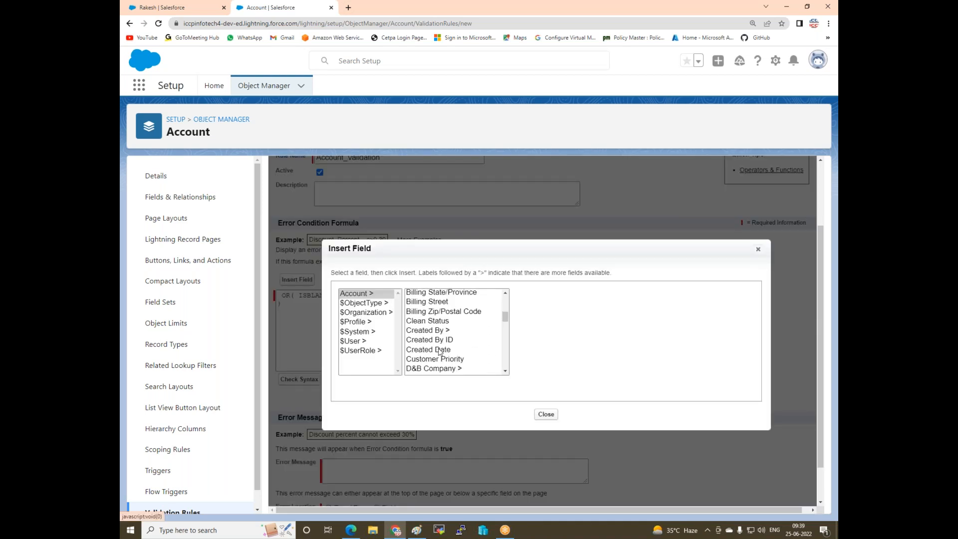
scroll(438, 352, down, 5)
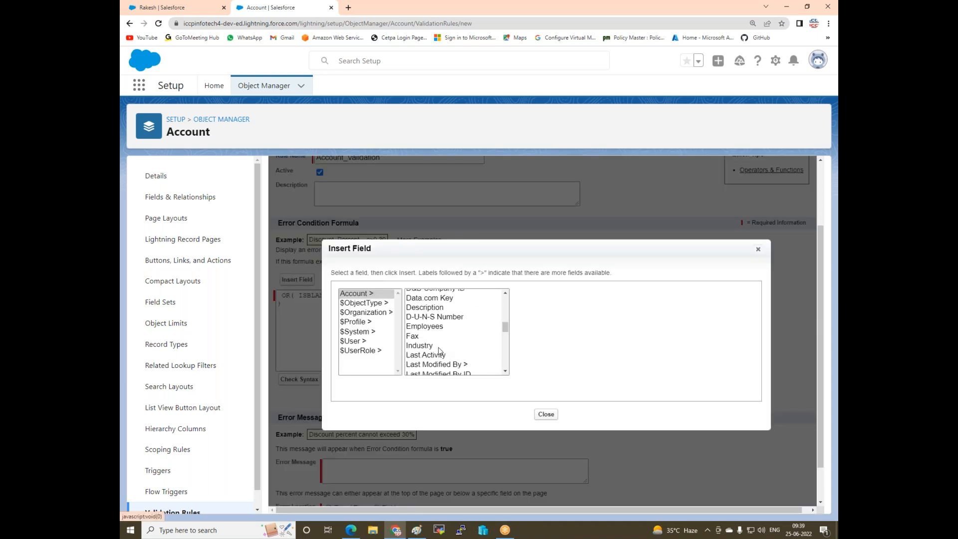
click(421, 343)
key(r)
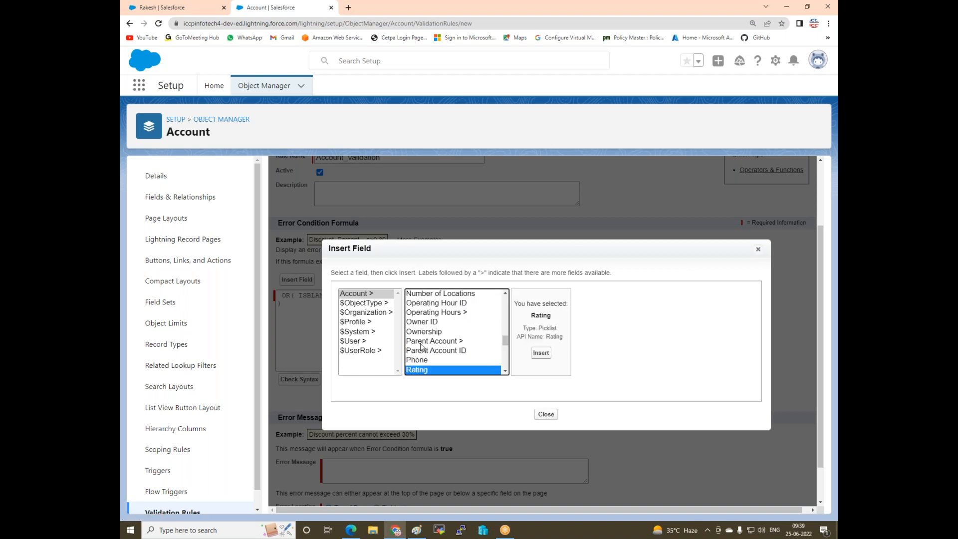
click(541, 353)
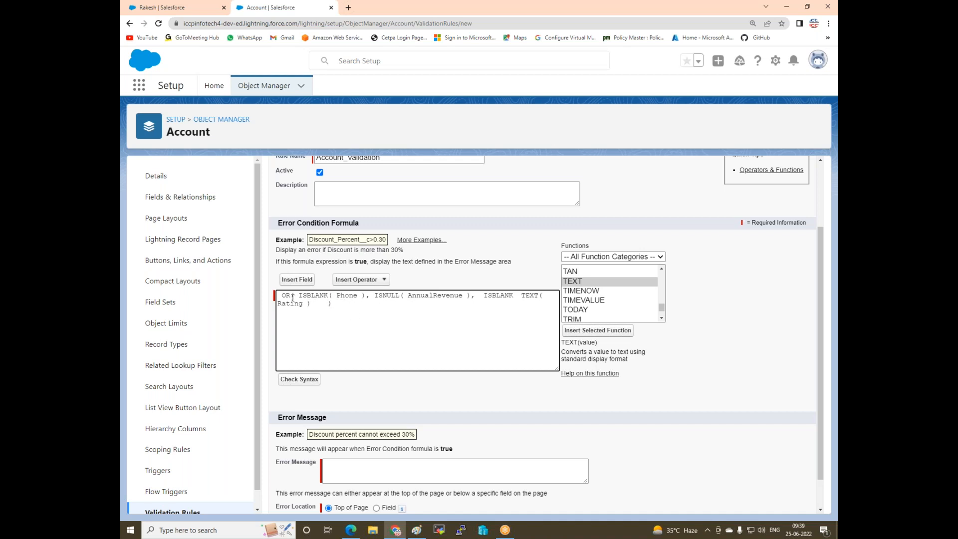
Review the Phone, AnnualRevenue and Rating arguments of the OR formula and check its syntax.
double_click(330, 295)
drag(341, 297, 473, 295)
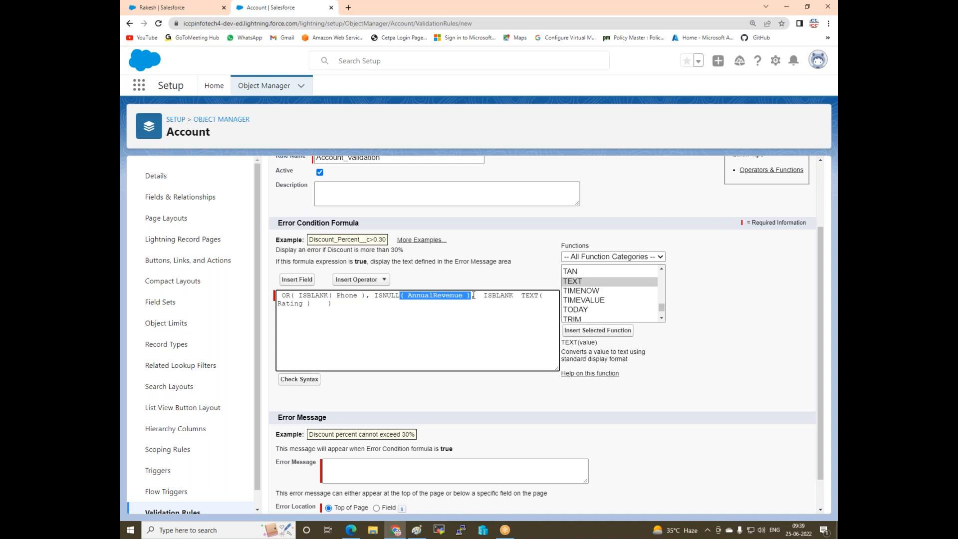
double_click(541, 295)
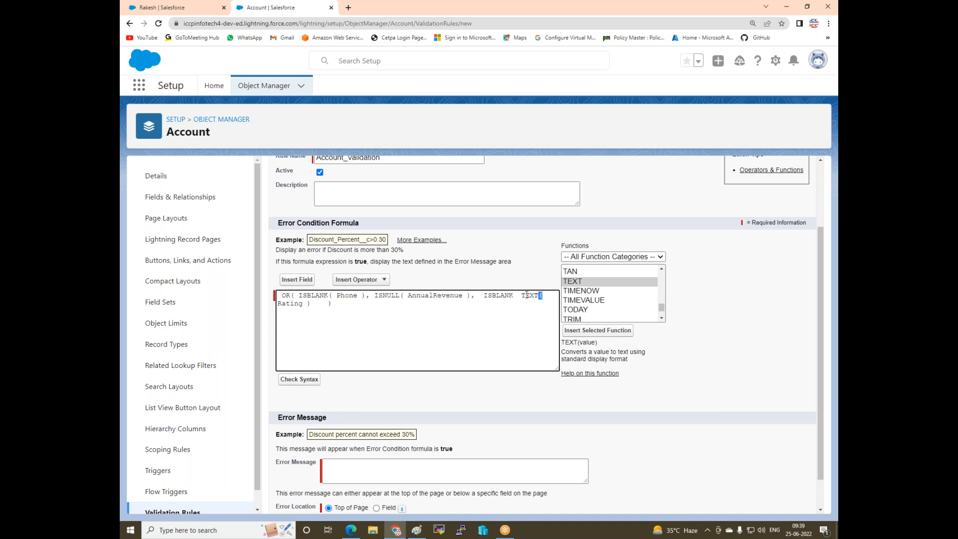
click(451, 334)
click(294, 379)
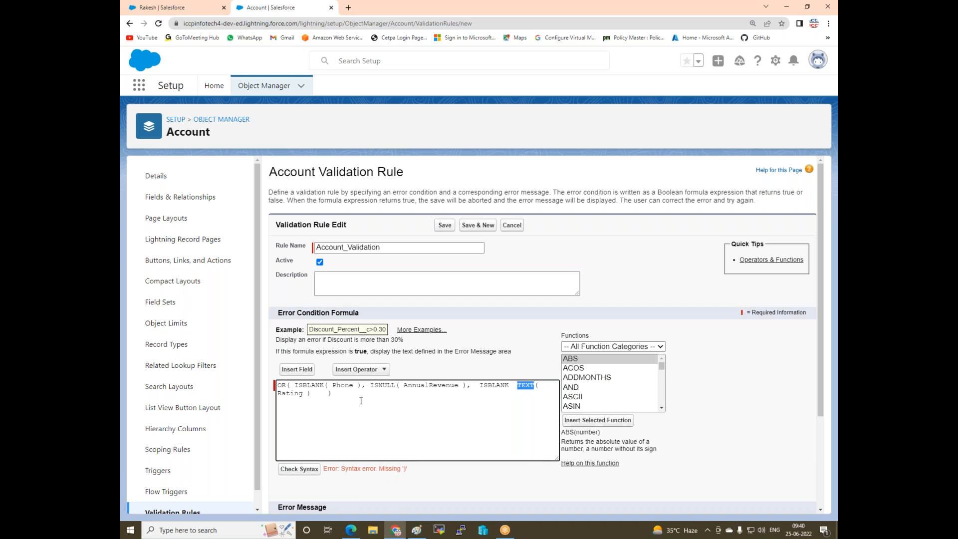
Enclose TEXT( Rating ) in parentheses as the argument of the second ISBLANK and recheck the formula's syntax.
click(315, 398)
click(294, 471)
click(513, 385)
text(()
click(311, 474)
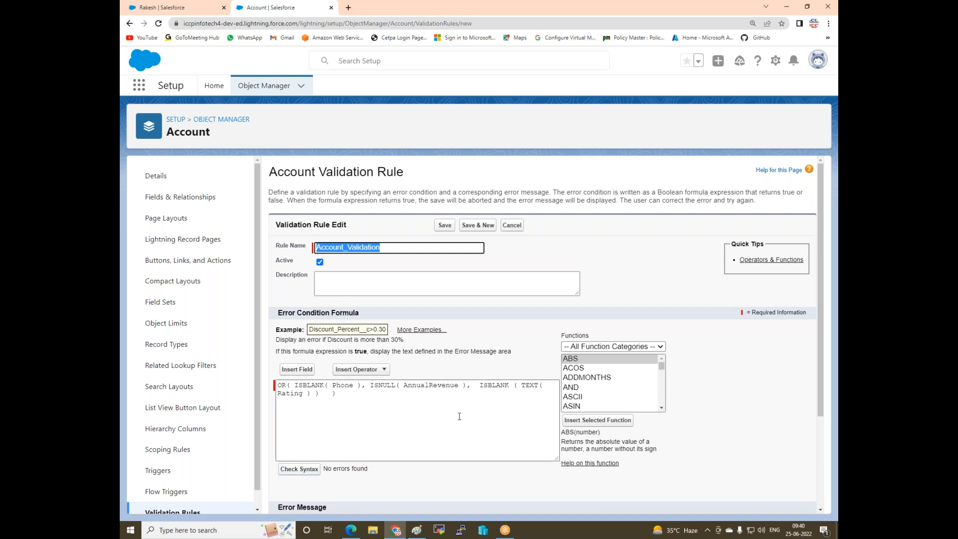
Examine how the parentheses of OR, ISBLANK and TEXT pair up in the formula and check the syntax again.
drag(480, 387, 514, 387)
click(505, 398)
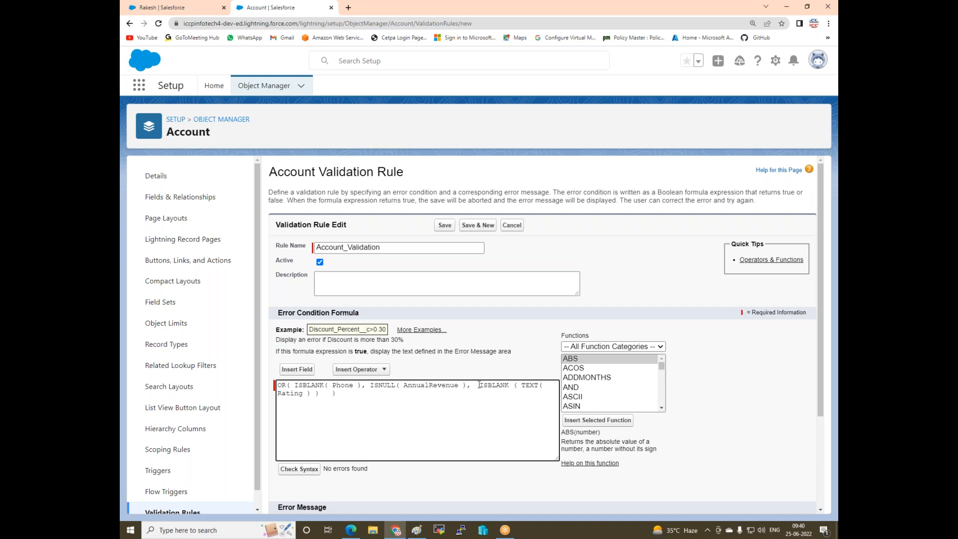
drag(479, 385, 538, 386)
click(507, 402)
click(534, 402)
drag(288, 384, 292, 384)
click(332, 394)
drag(516, 386, 512, 386)
drag(313, 393, 327, 394)
click(405, 413)
drag(538, 387, 545, 388)
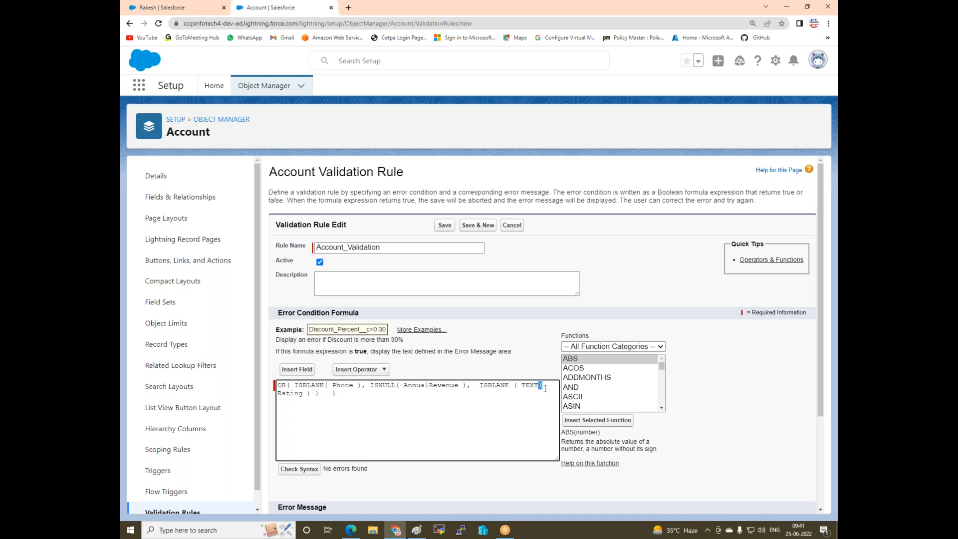
click(309, 393)
click(308, 470)
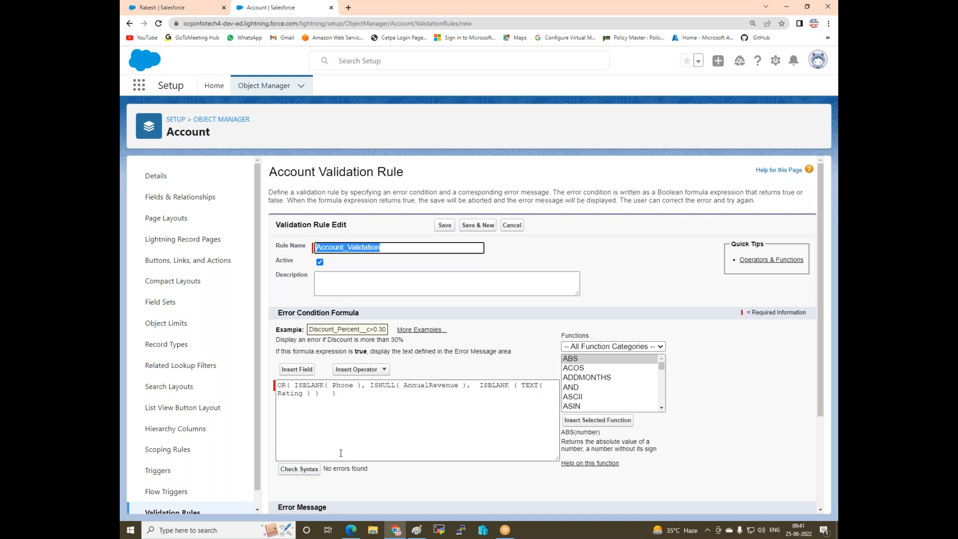
Enter "Please Fill its require" as the error message and save the validation rule.
scroll(341, 452, down, 3)
click(343, 437)
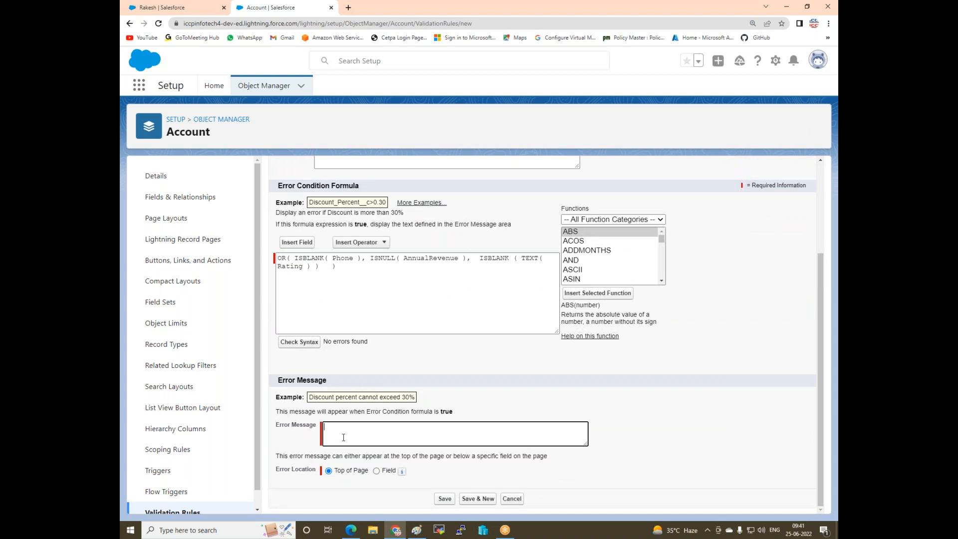
text(Re)
key(BackSpace)
text(ease Fill its require)
click(444, 498)
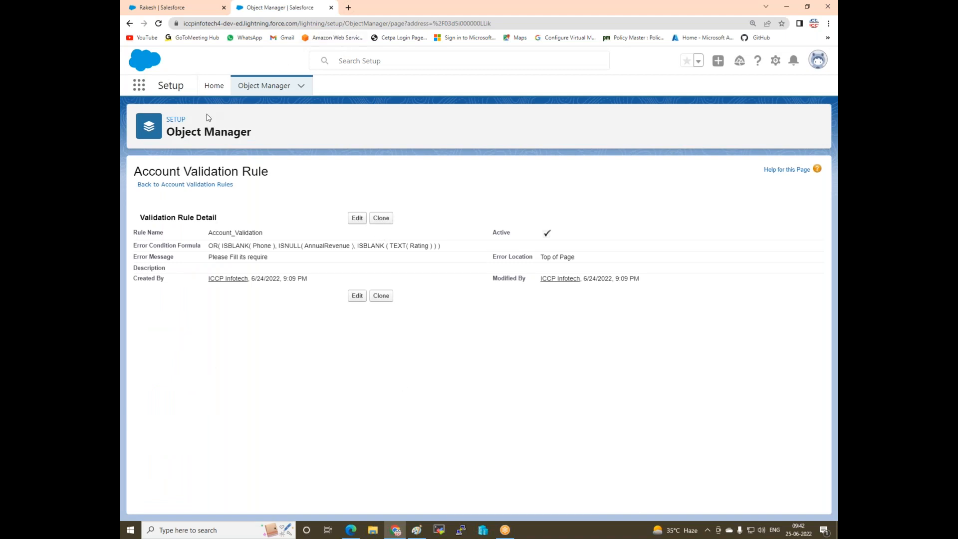
Return to the MY-Education Institute app's Accounts list and delete the existing account record.
click(214, 88)
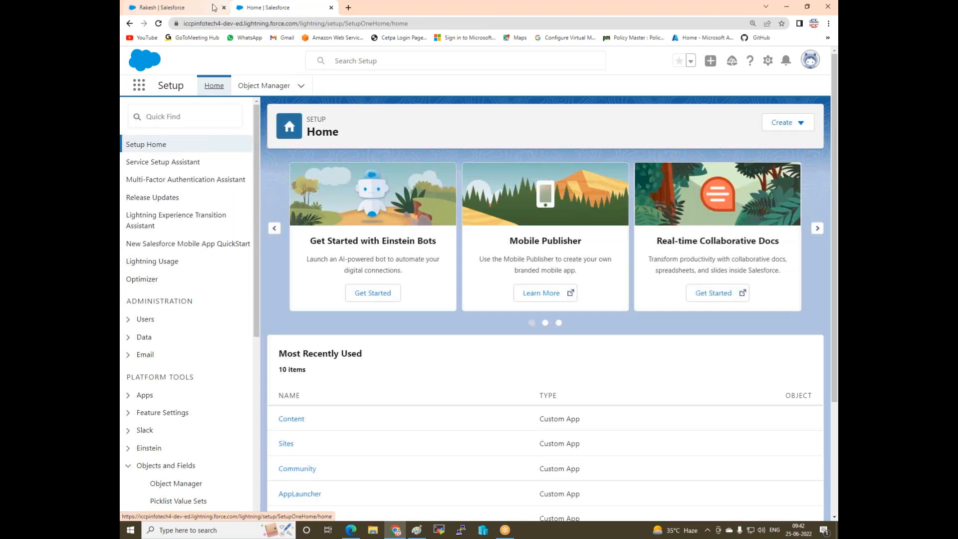
click(196, 12)
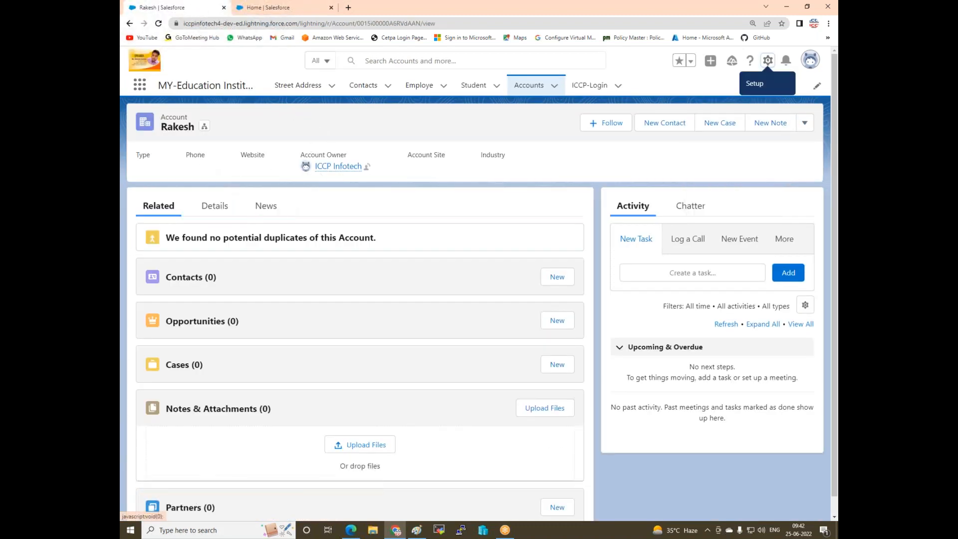
click(524, 88)
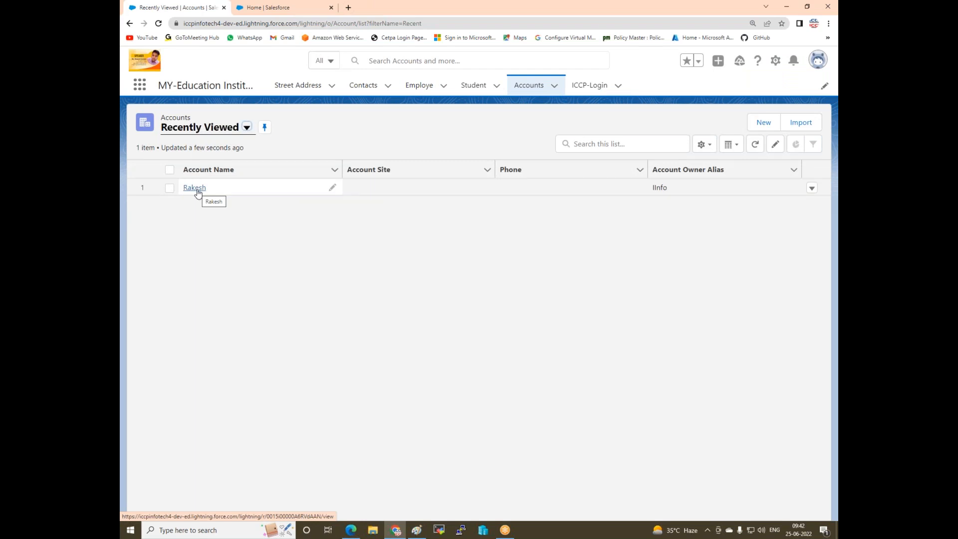
click(812, 188)
click(768, 227)
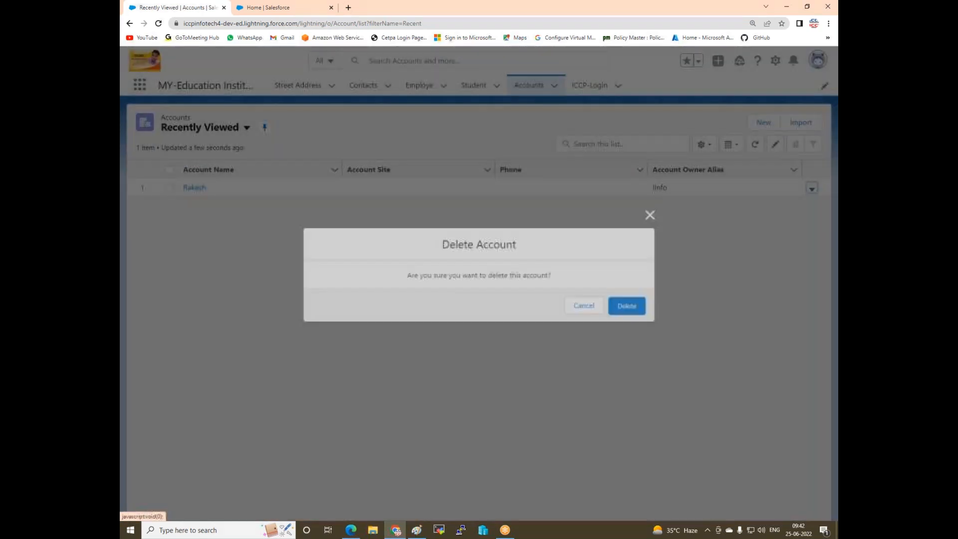
click(625, 306)
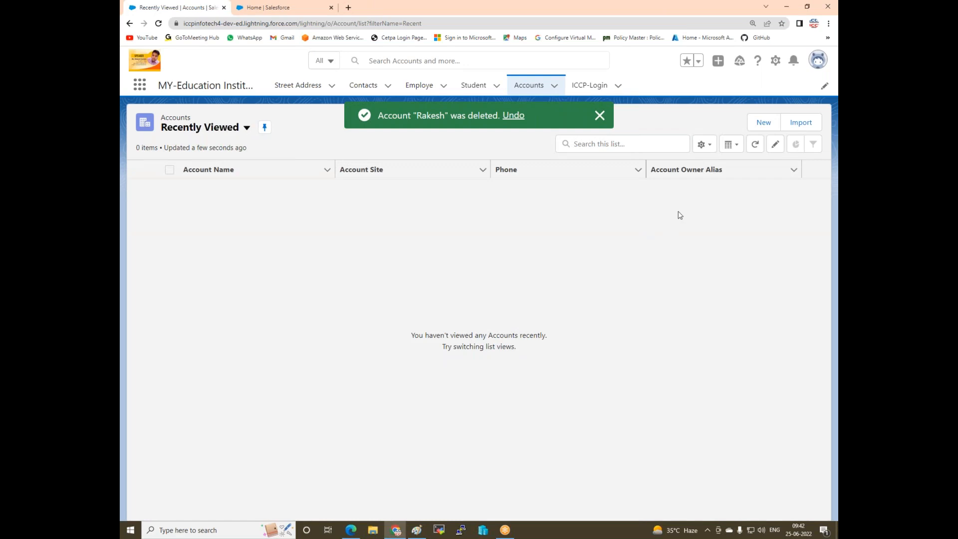
Start a new account, fill in only the account name and try to save it.
click(764, 122)
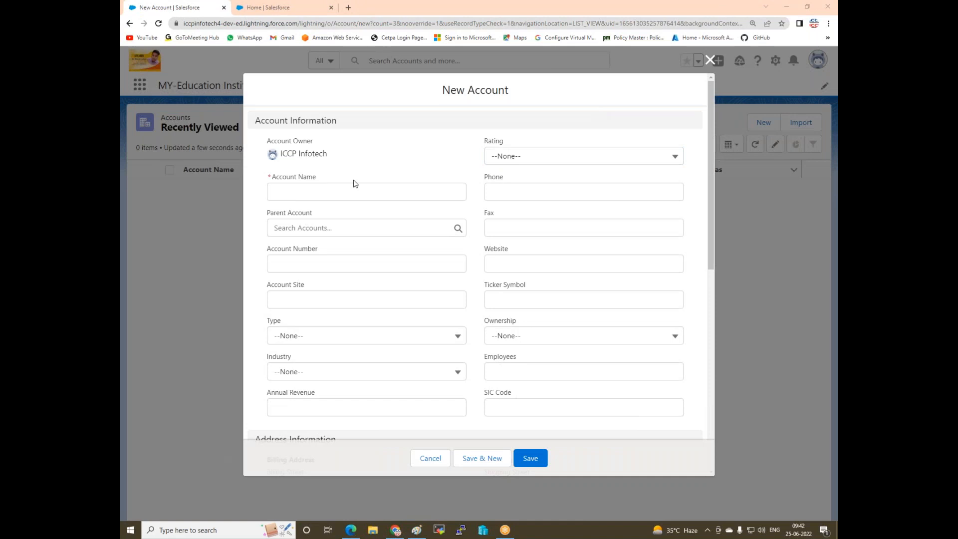
click(315, 187)
text(ajay)
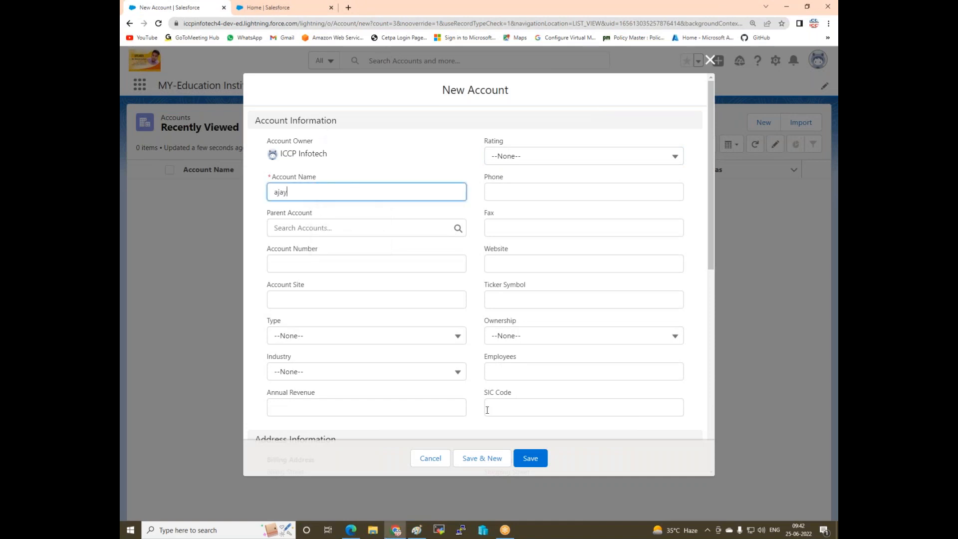
click(530, 458)
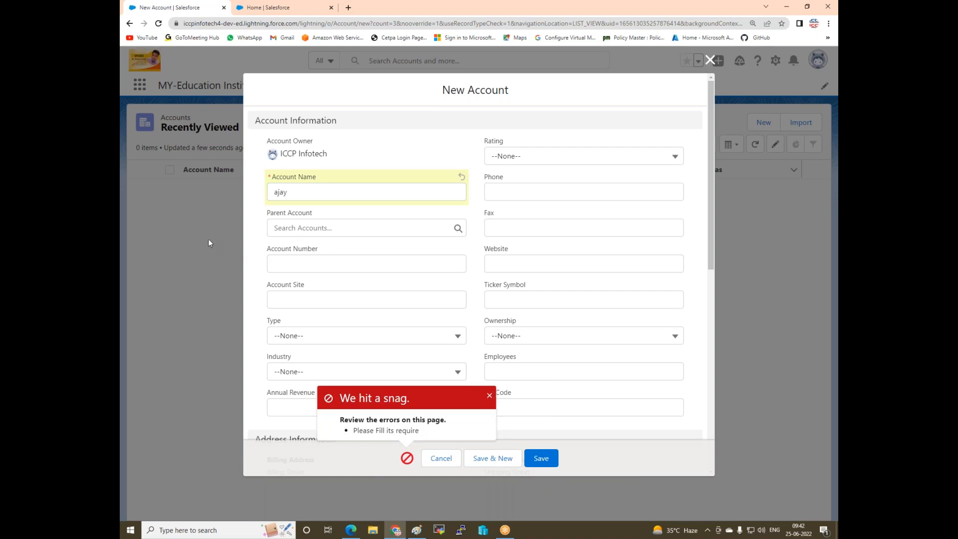
Set the account's rating to Cold, fill in its phone number, set Annual Revenue to 50000 and save the record.
click(524, 158)
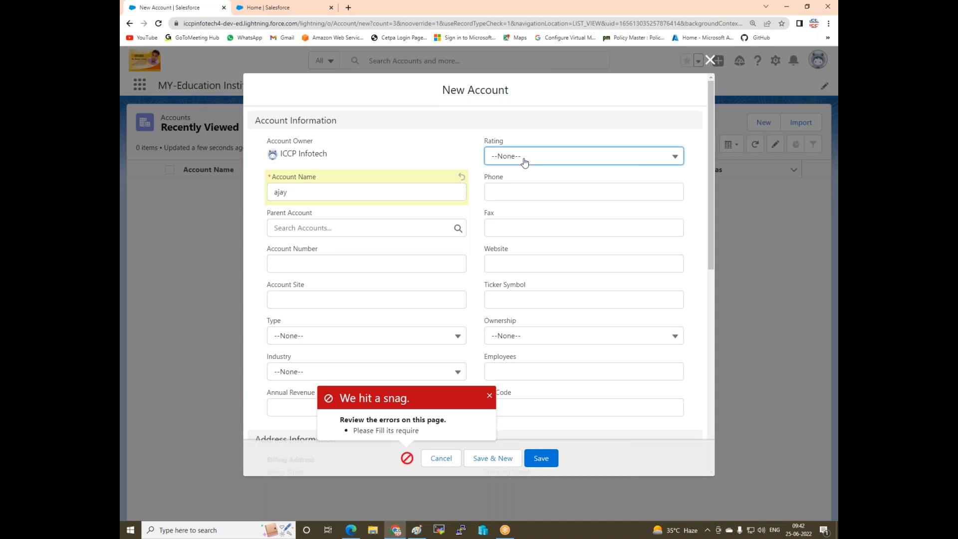
click(521, 238)
click(505, 184)
text(888888888)
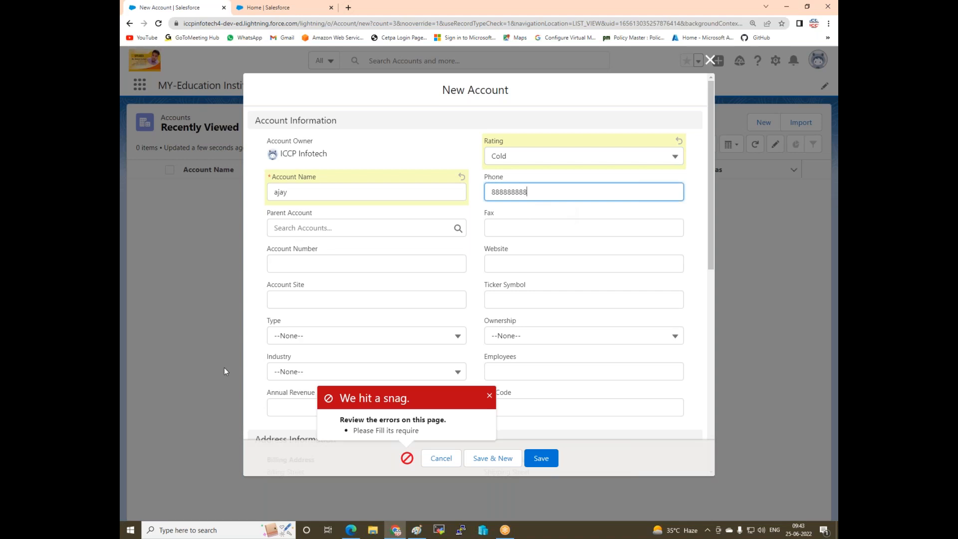
click(279, 406)
text(50000)
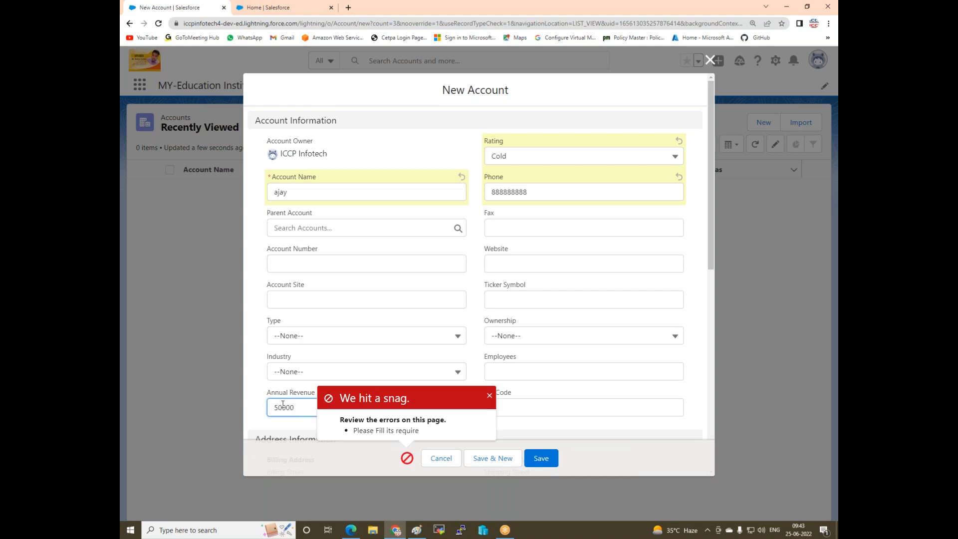
click(541, 458)
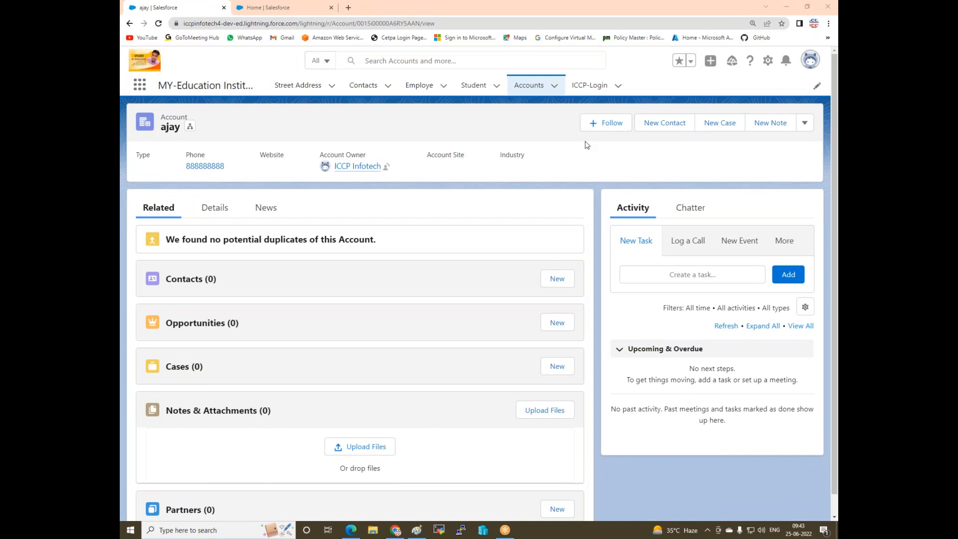
Start another new account from the Accounts list, fill in only its name and phone number, and try to save it.
click(671, 126)
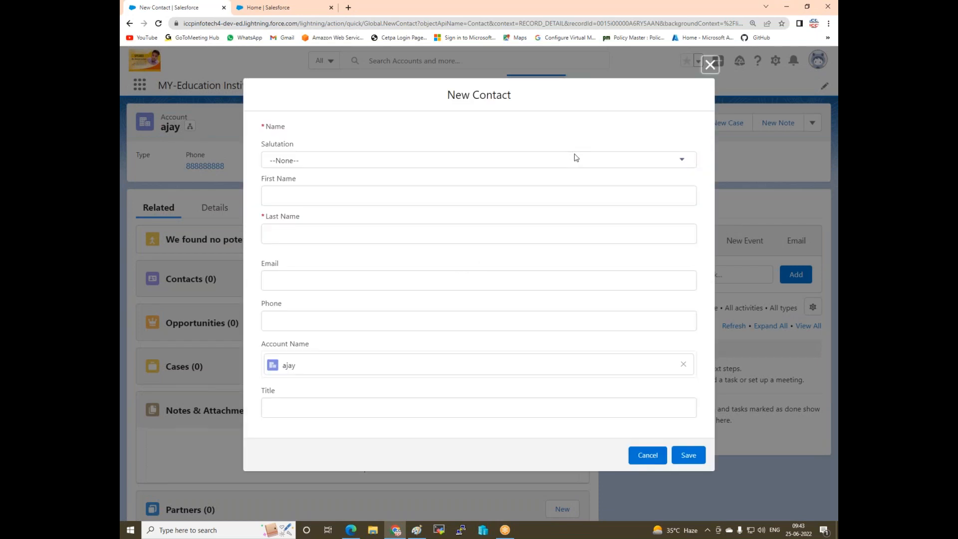
click(709, 65)
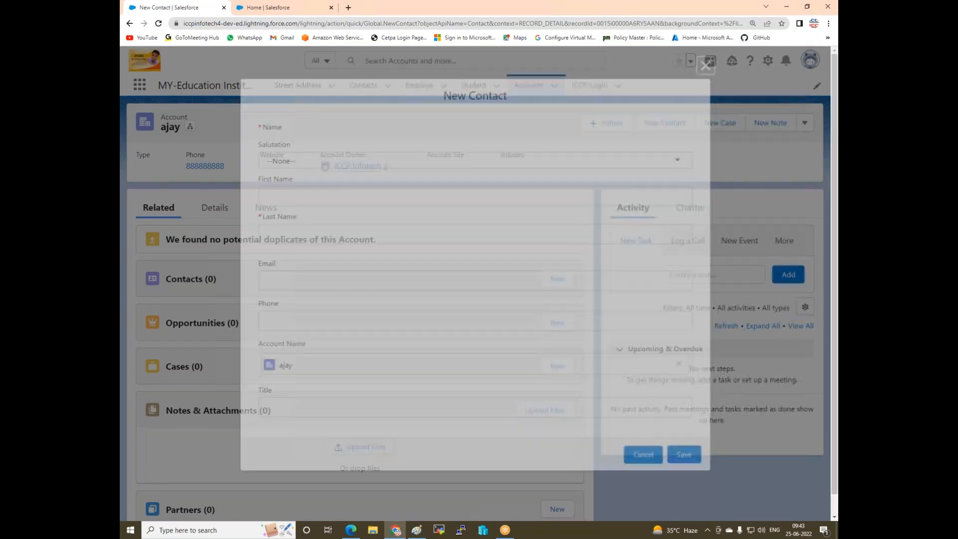
click(529, 86)
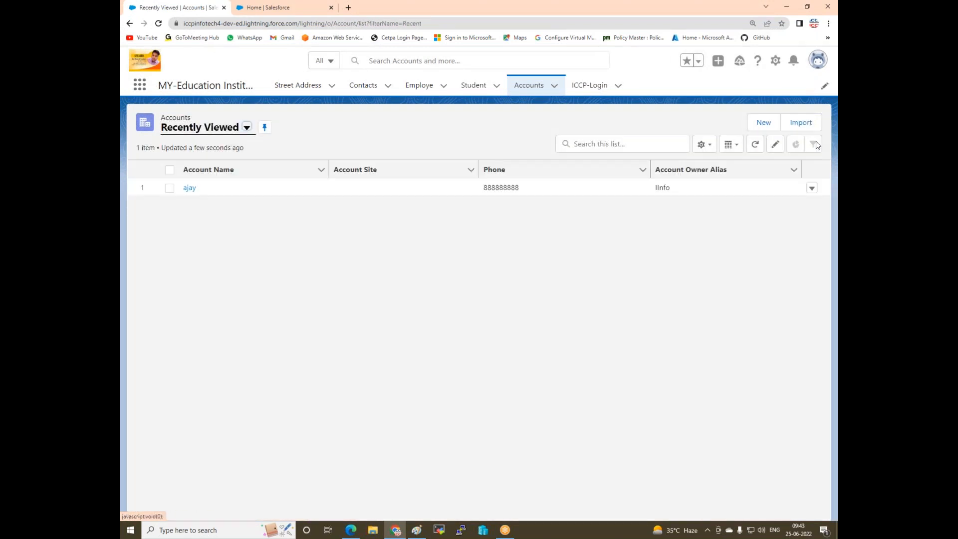
click(763, 122)
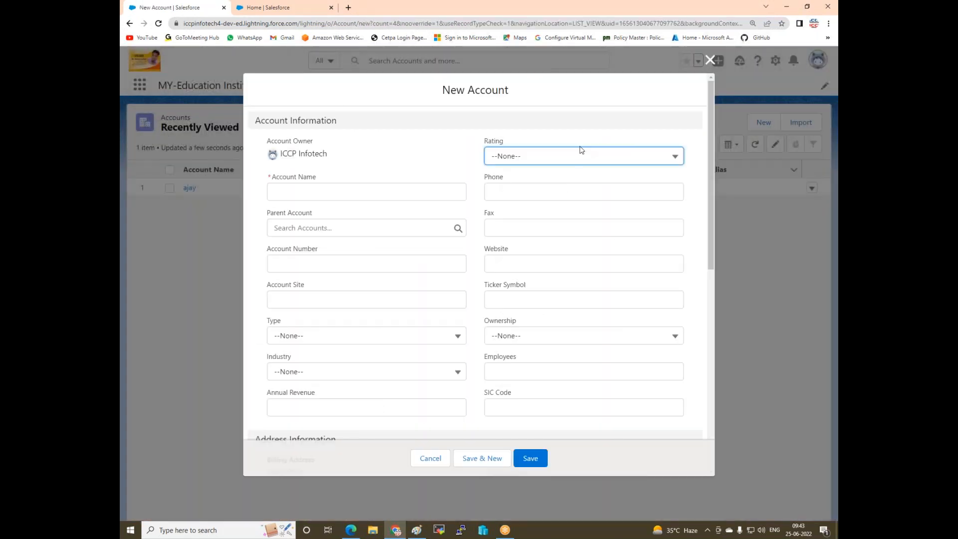
click(298, 188)
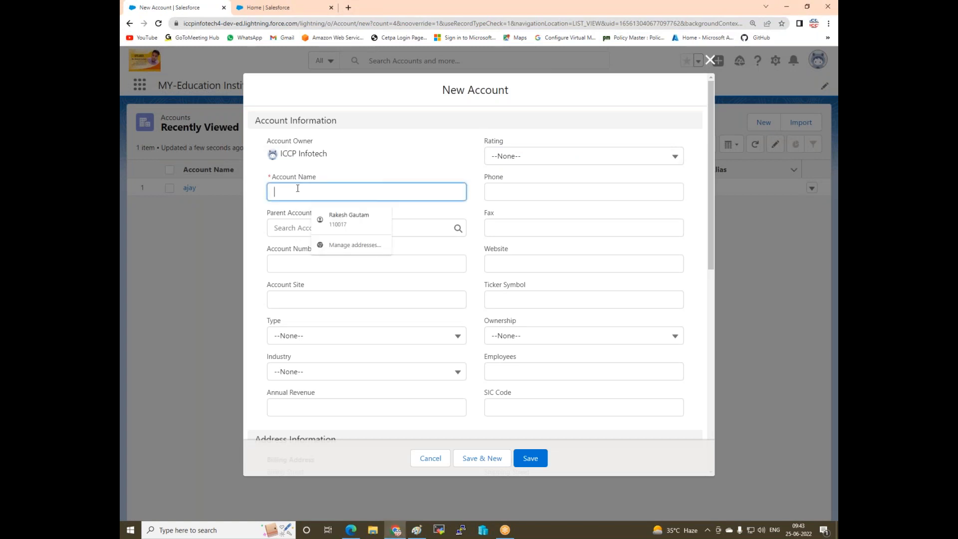
text(amit)
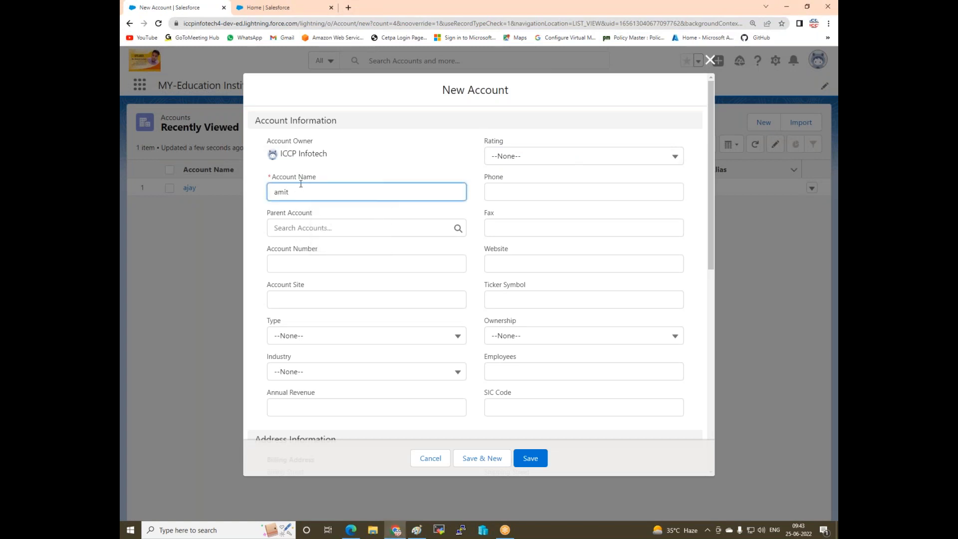
click(504, 189)
text(22222222)
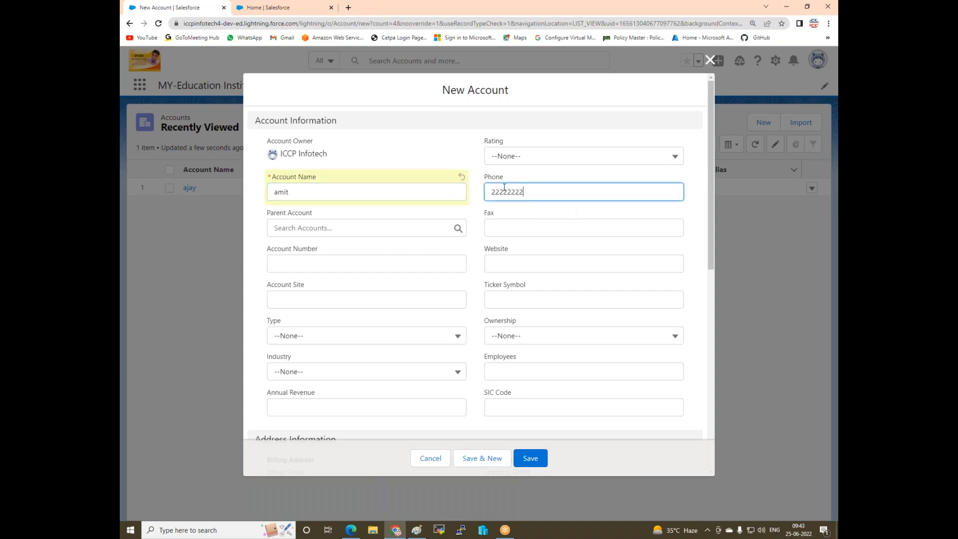
click(531, 454)
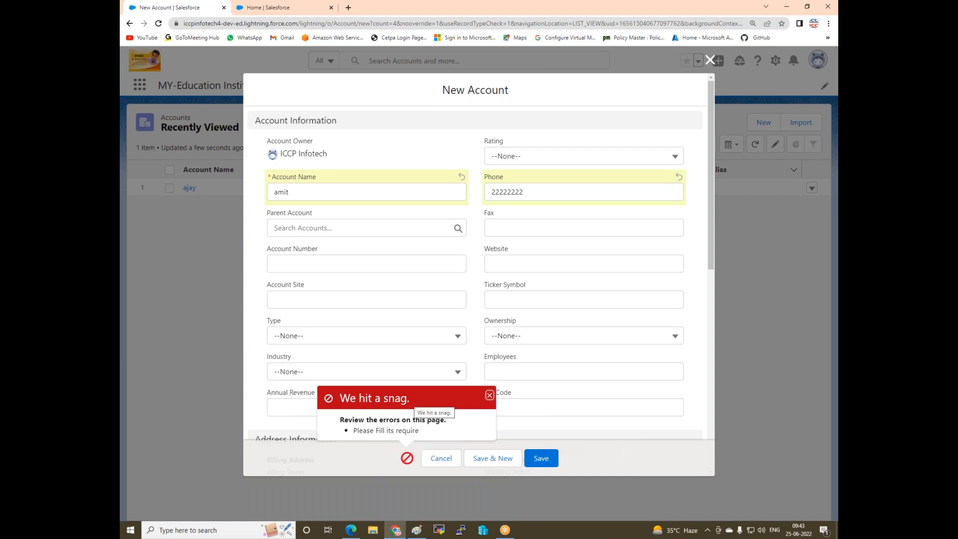
Set the new account's rating to Warm and try to save it with Annual Revenue still empty.
click(515, 164)
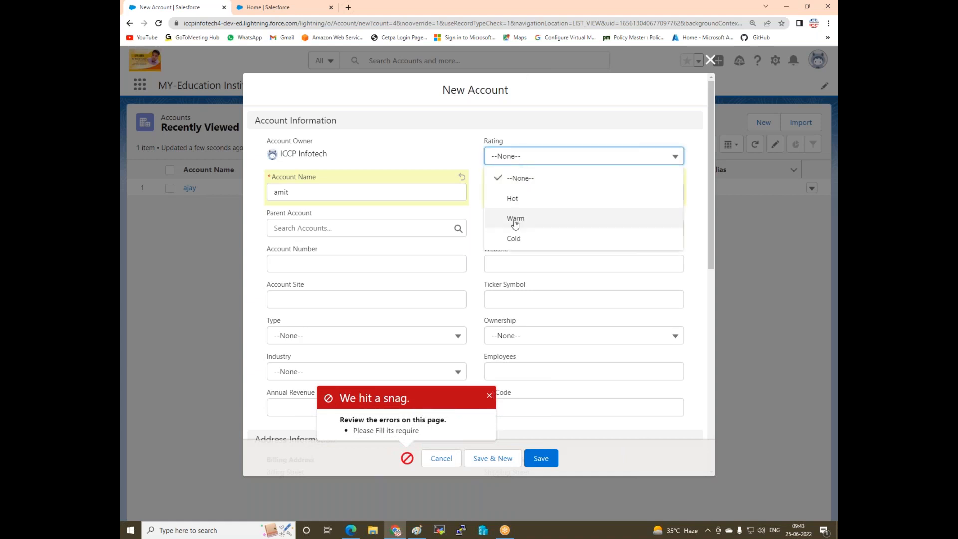
click(515, 219)
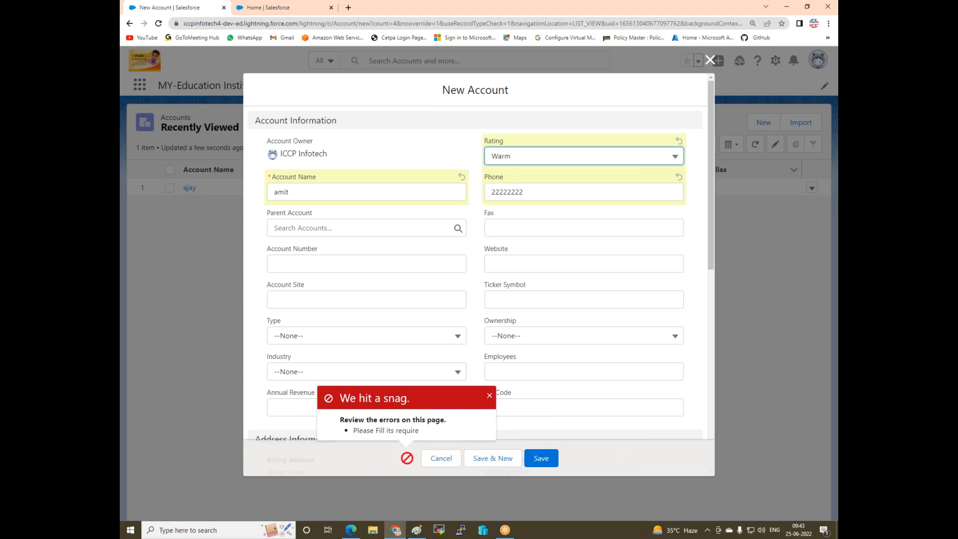
click(543, 465)
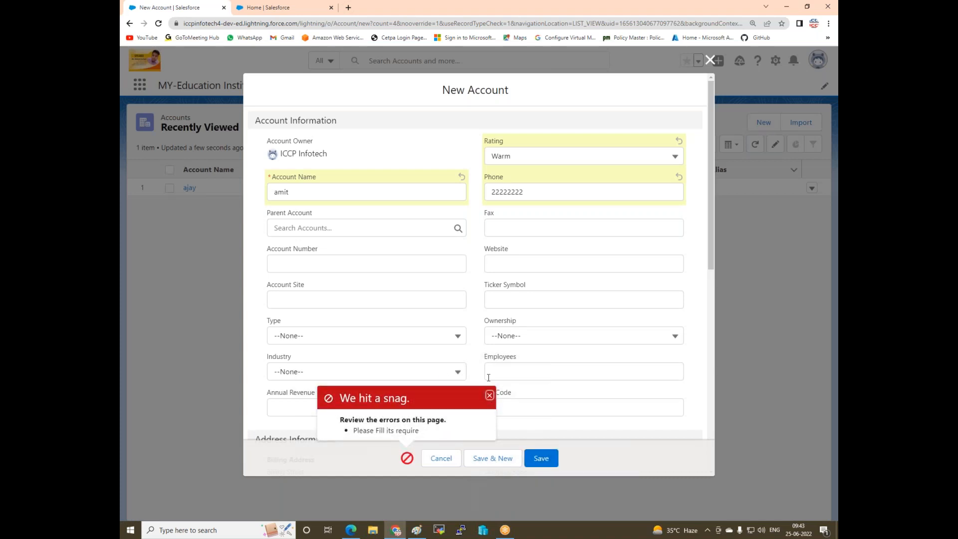
Dismiss the error, set the account's Annual Revenue to 400000 and save the record.
click(490, 396)
click(319, 412)
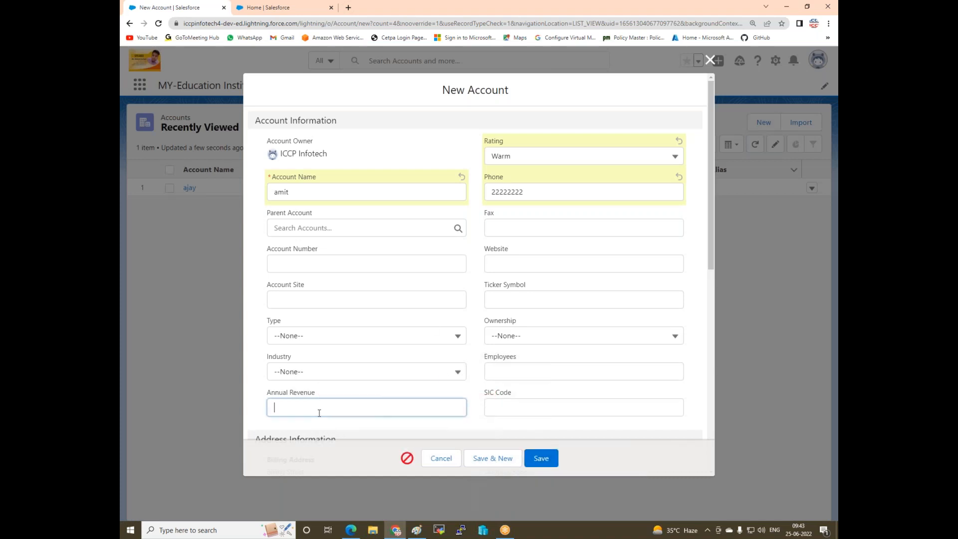
scroll(319, 410, down, 1)
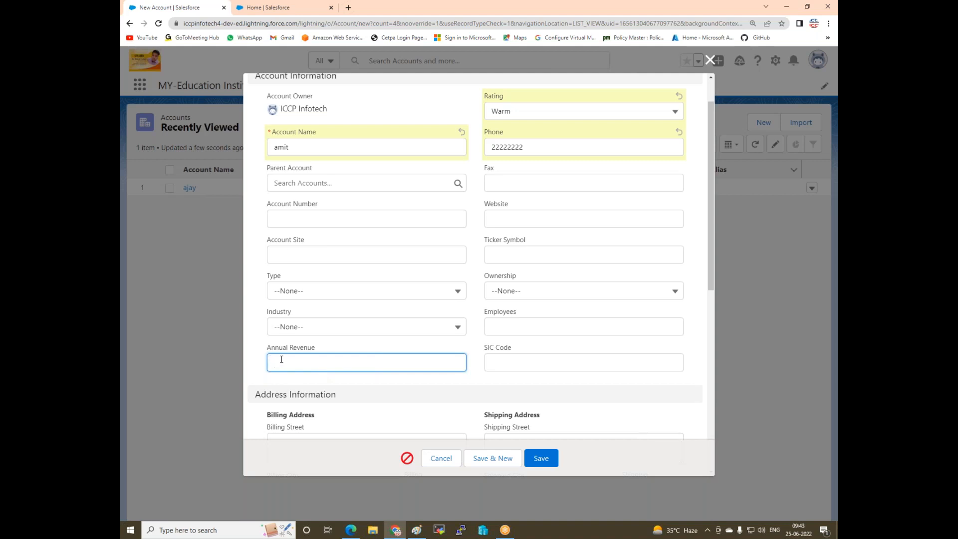
text(400000)
click(545, 459)
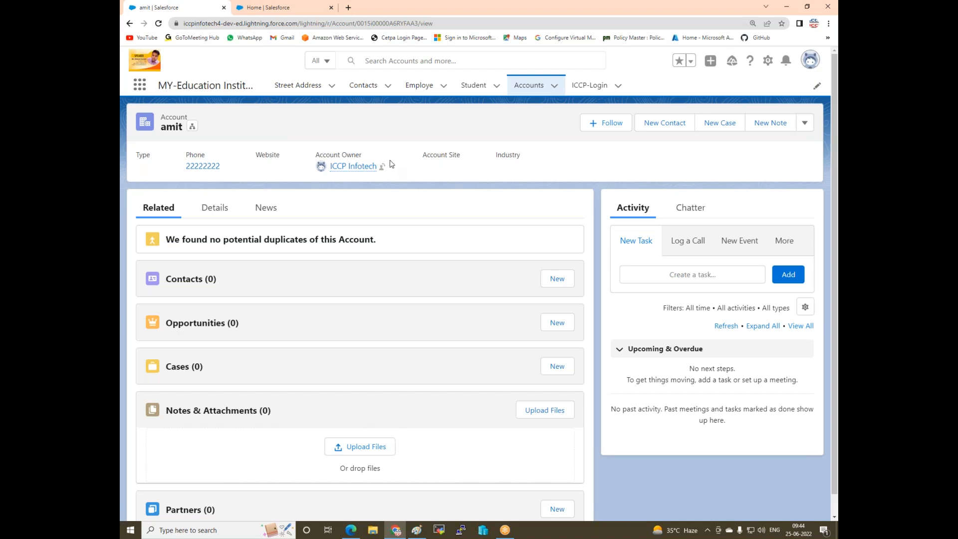
View the Employe and Student lists, check which fields the new student form offers, and close the form without saving.
click(422, 91)
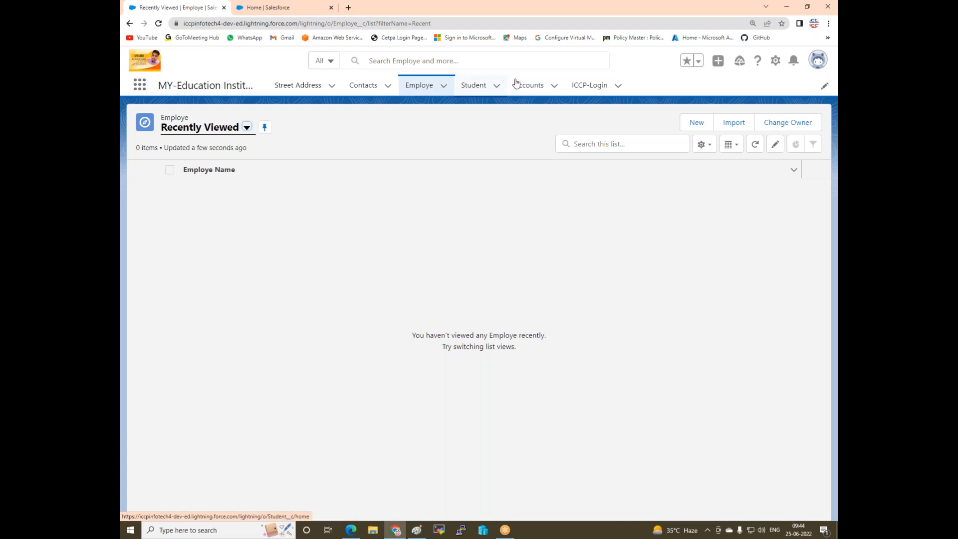
click(471, 89)
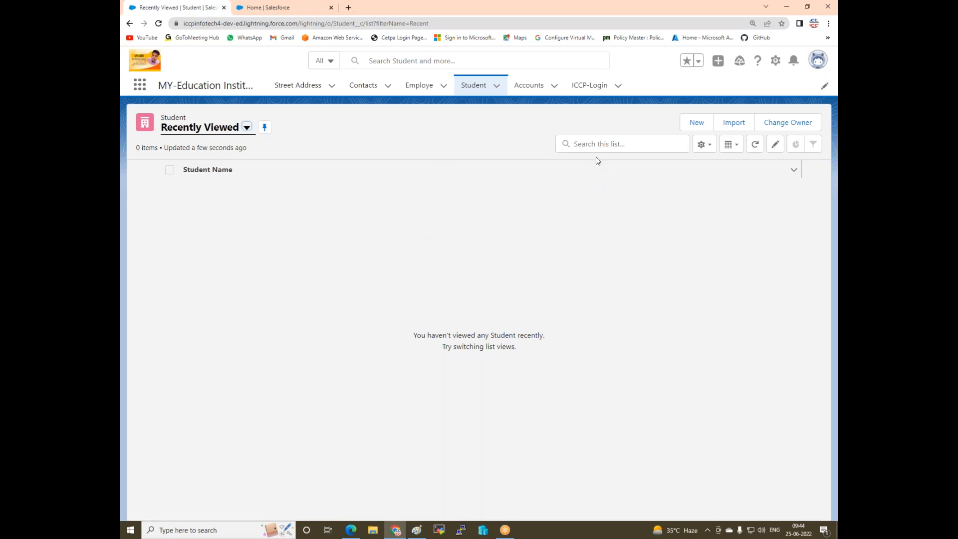
click(697, 122)
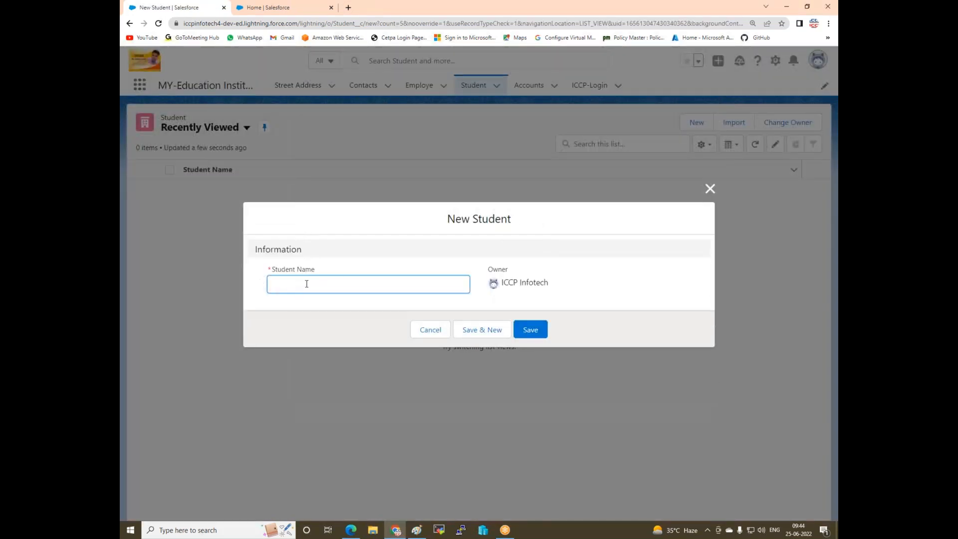
drag(272, 265, 319, 271)
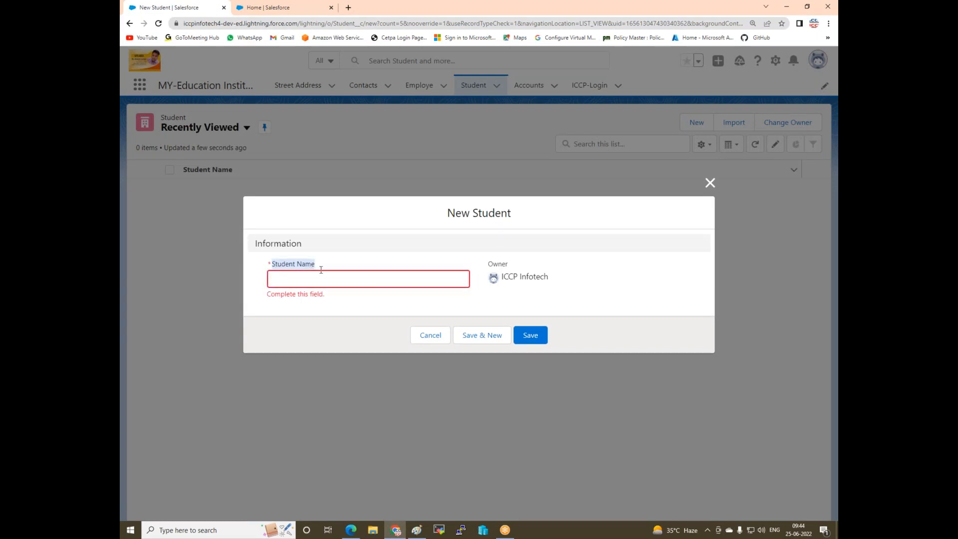
click(709, 183)
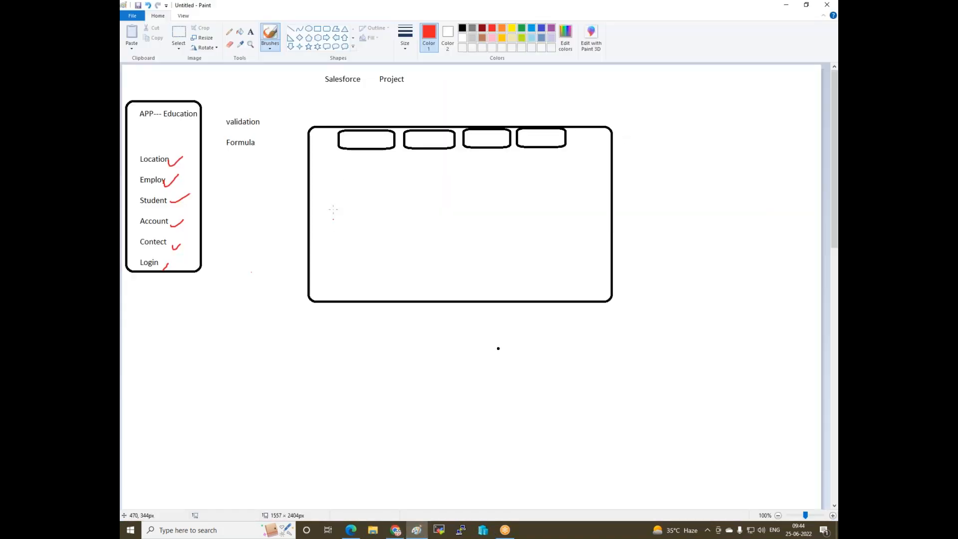
In Paint, draw two red rounded rectangles side by side below the diagram, about 170 × 298 px and 181 × 316 px.
click(327, 28)
mouse_move(254, 341)
mouse_down()
mouse_move(282, 491)
mouse_move(331, 474)
mouse_up()
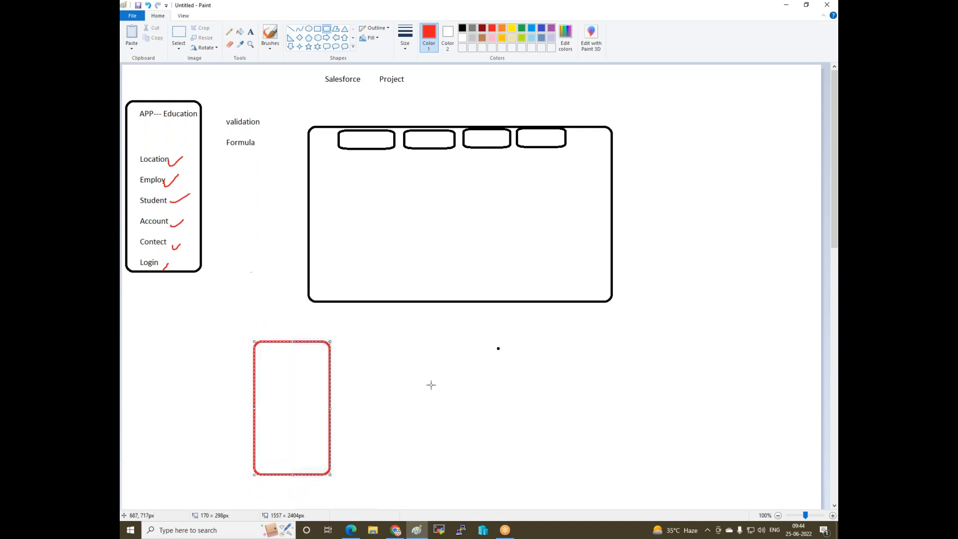
mouse_move(402, 341)
mouse_down()
mouse_move(406, 499)
mouse_move(483, 482)
mouse_up()
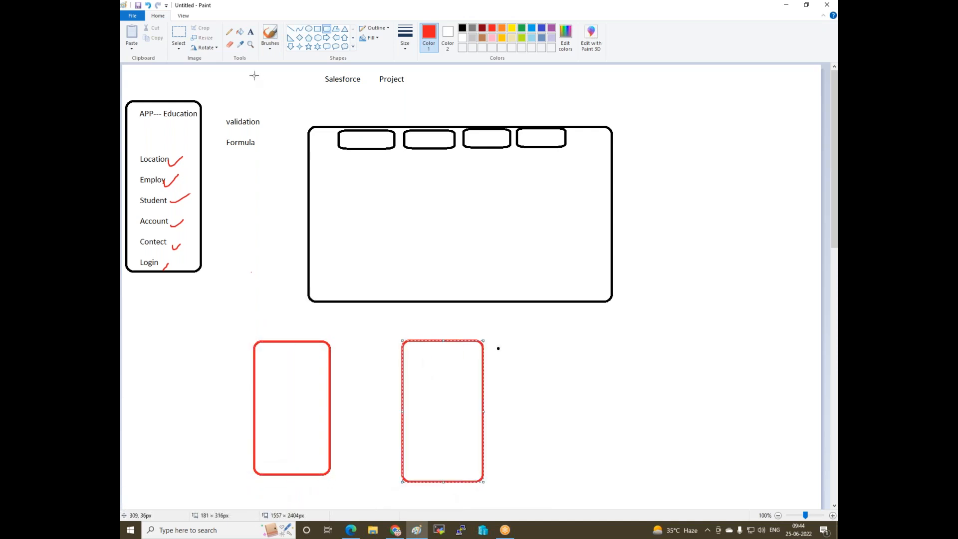
Add the red text headings "student" above the first new rectangle and "employ" above the second.
click(250, 31)
click(272, 321)
text(student)
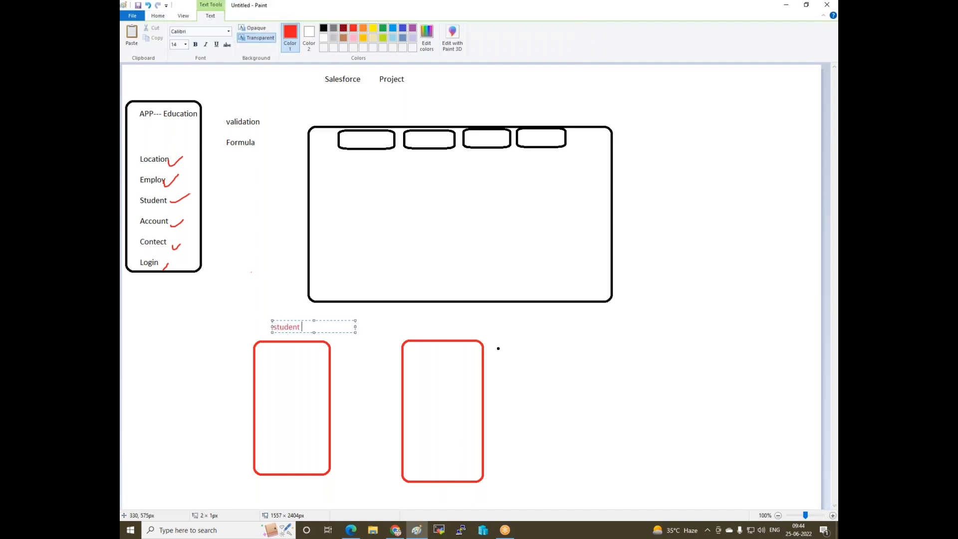
click(422, 327)
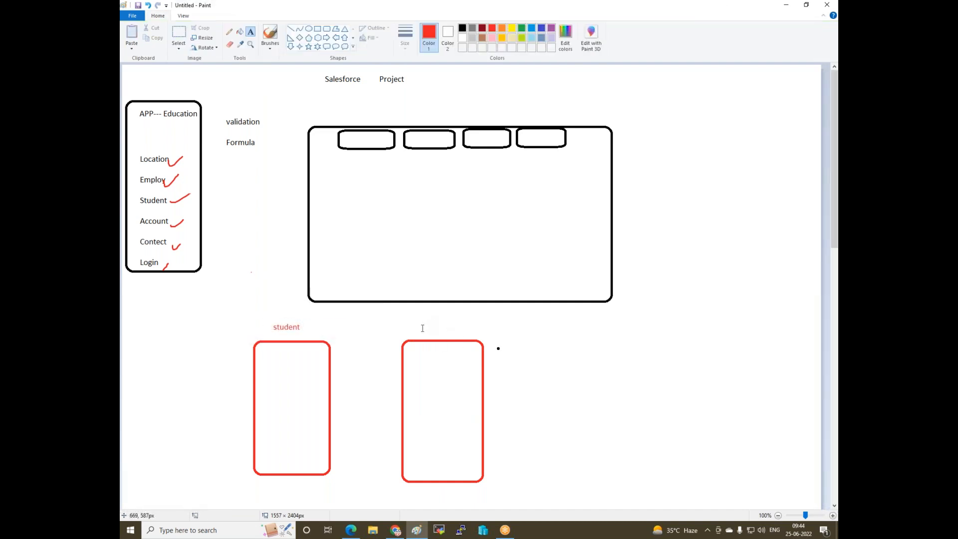
click(422, 328)
text(em)
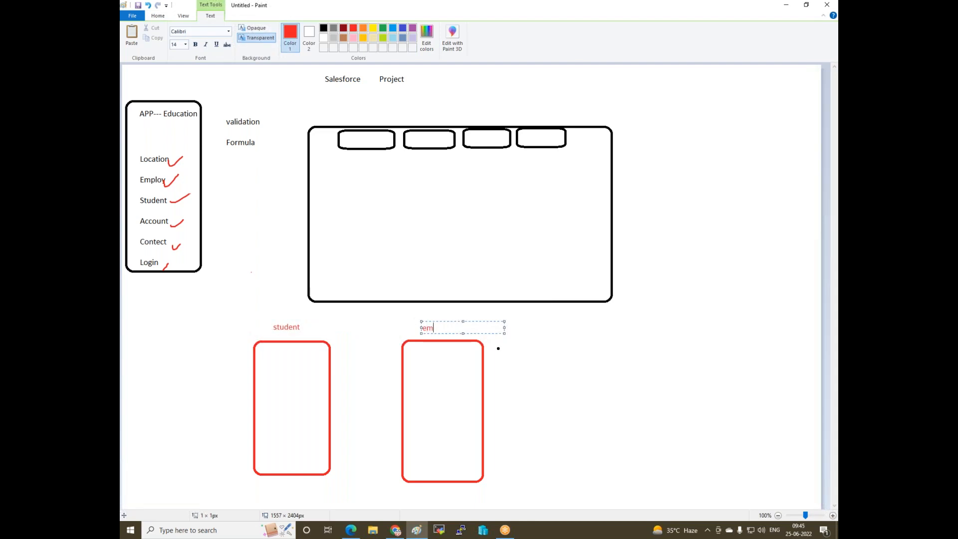
text(ploy)
Write the lines "name", "age" and "em-id" inside the student rectangle.
click(257, 367)
click(265, 363)
text(name)
key(Return)
text(age)
key(Return)
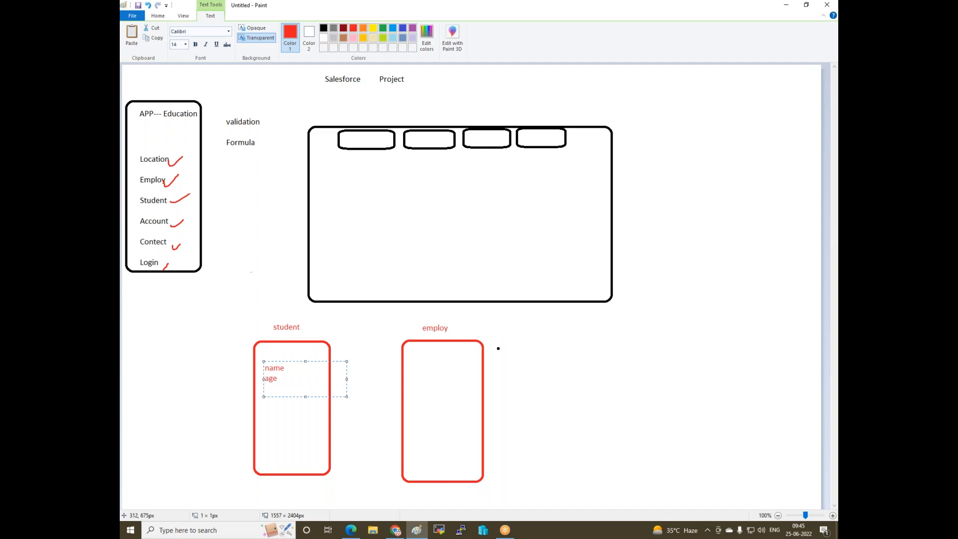
text(em-id)
Copy the student rectangle's three-line field list into the employ rectangle.
key(ctrl+a)
key(ctrl+c)
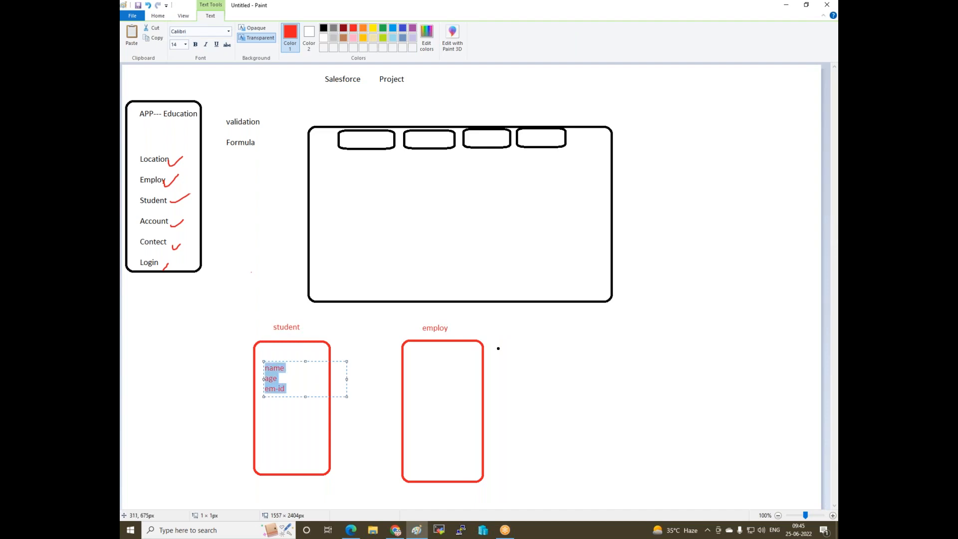
click(409, 356)
click(410, 355)
key(ctrl+v)
click(556, 367)
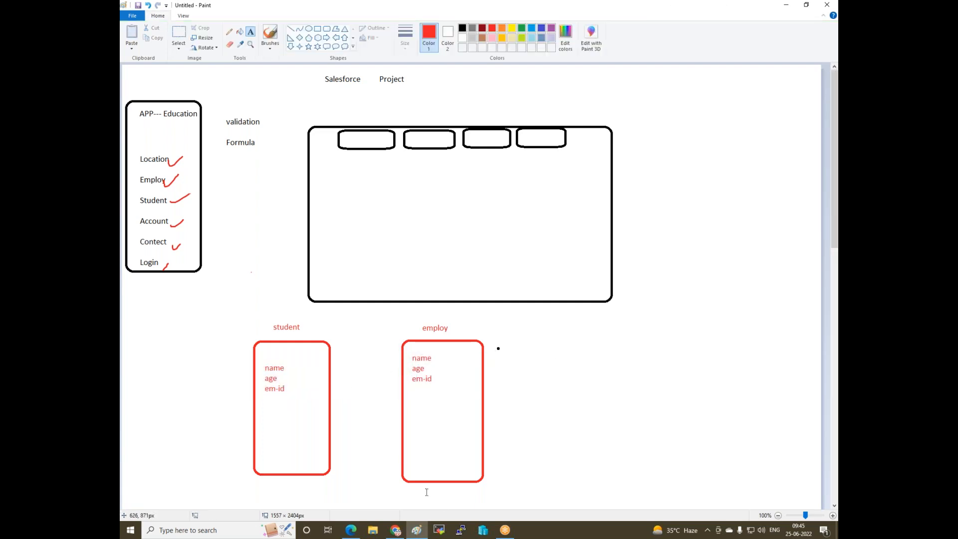
Switch back to Salesforce in Chrome and open Setup for the current app.
mouse_move(402, 532)
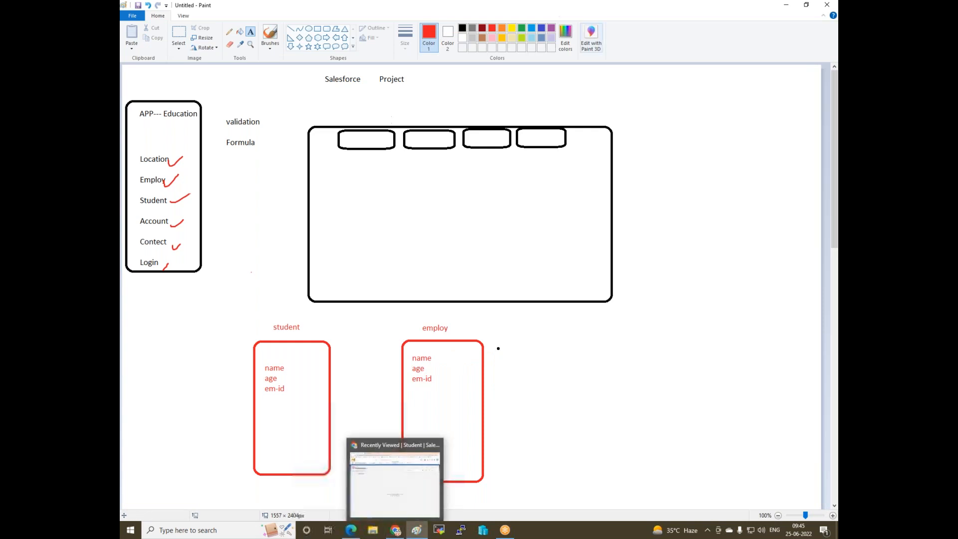
click(395, 530)
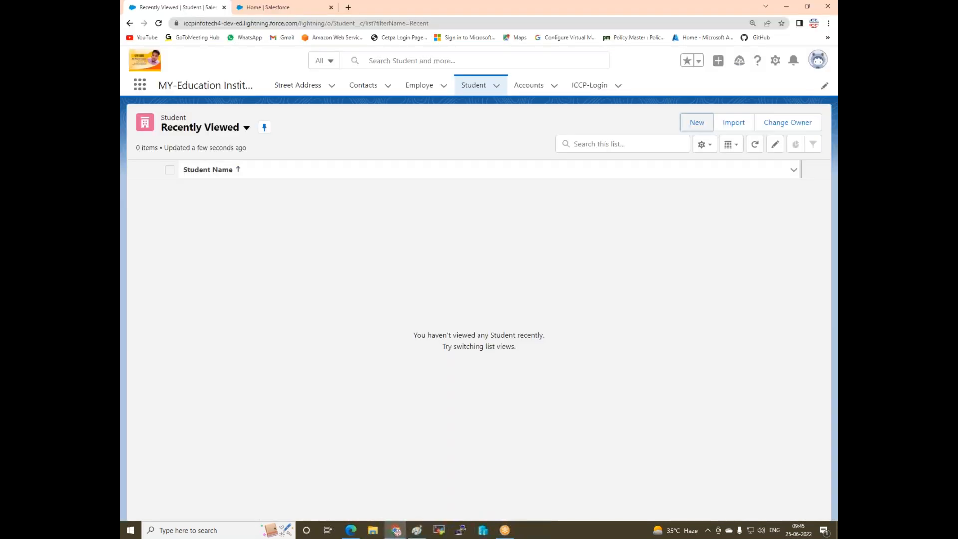
click(775, 61)
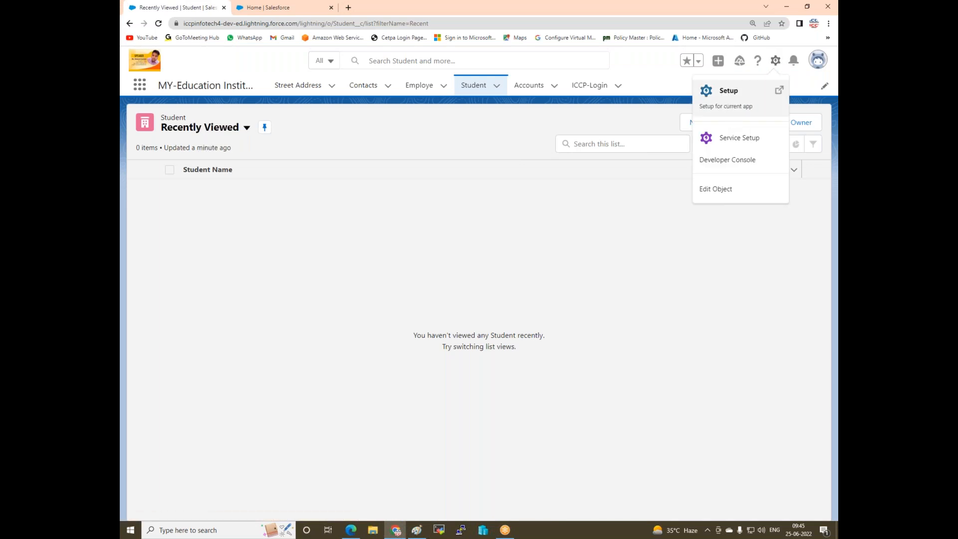
click(711, 91)
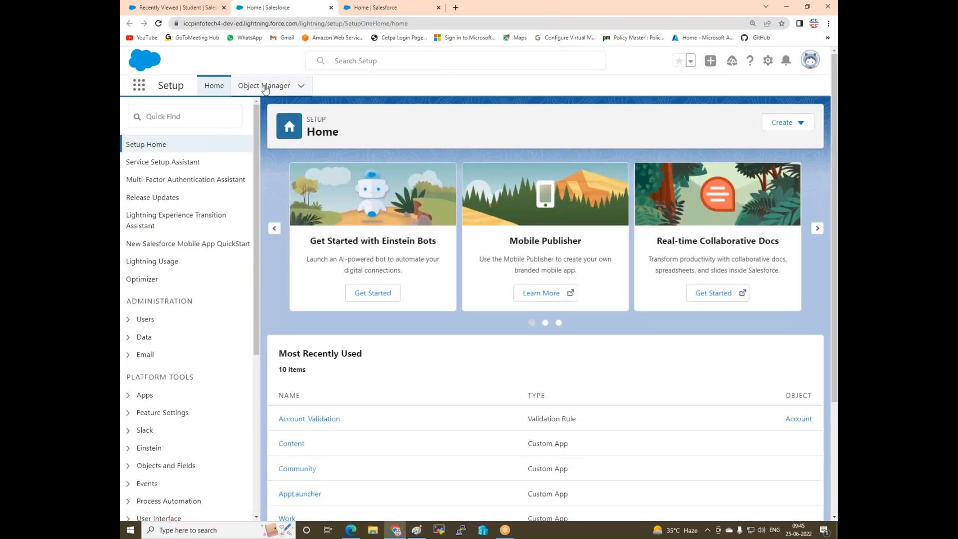
Search the Object Manager for "stu" and open the Student object's Fields & Relationships.
click(265, 88)
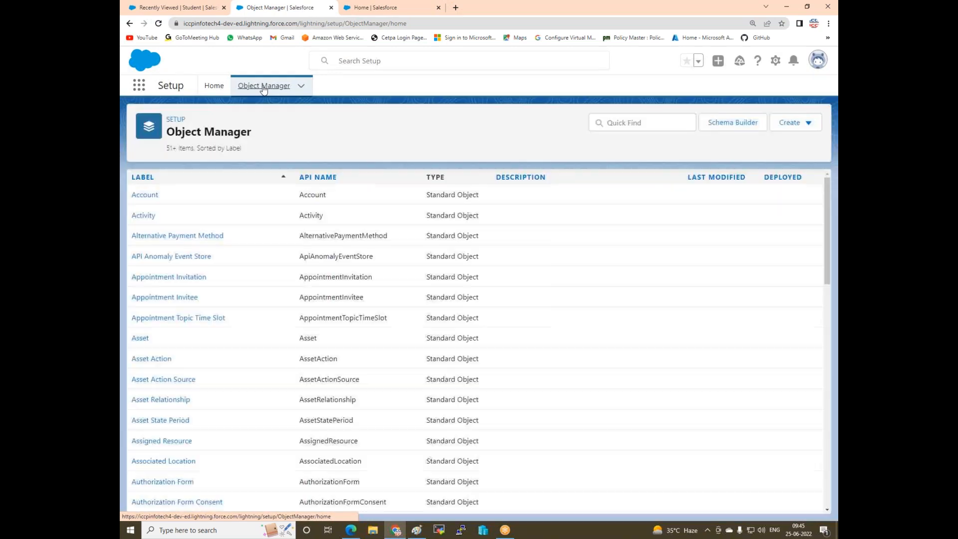
click(620, 125)
text(stu)
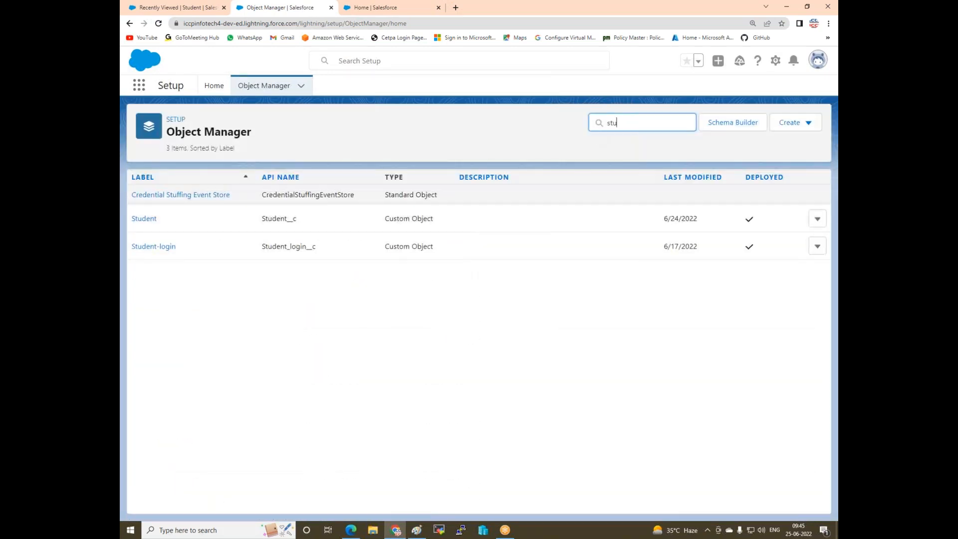
click(146, 218)
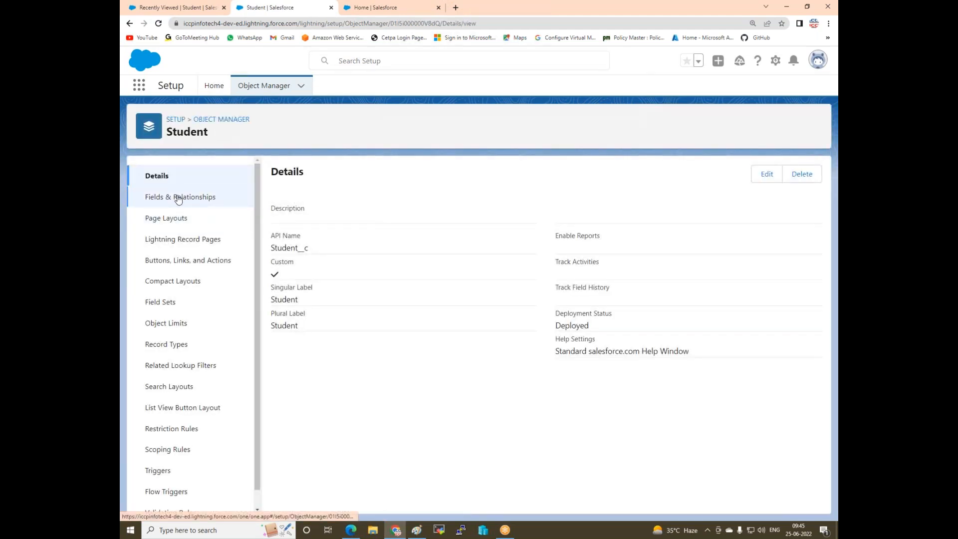
click(176, 199)
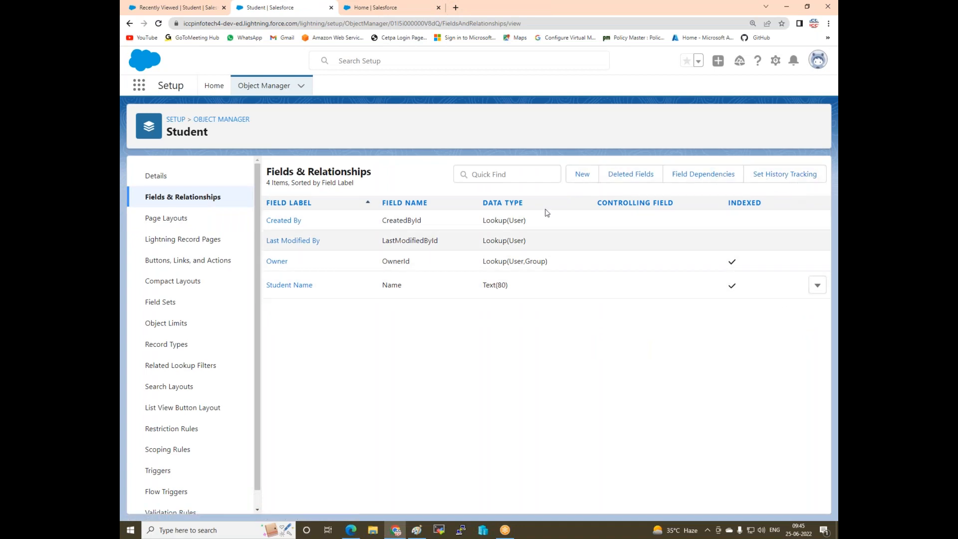
Start a new custom field on the Student object and choose Date as its data type.
click(579, 175)
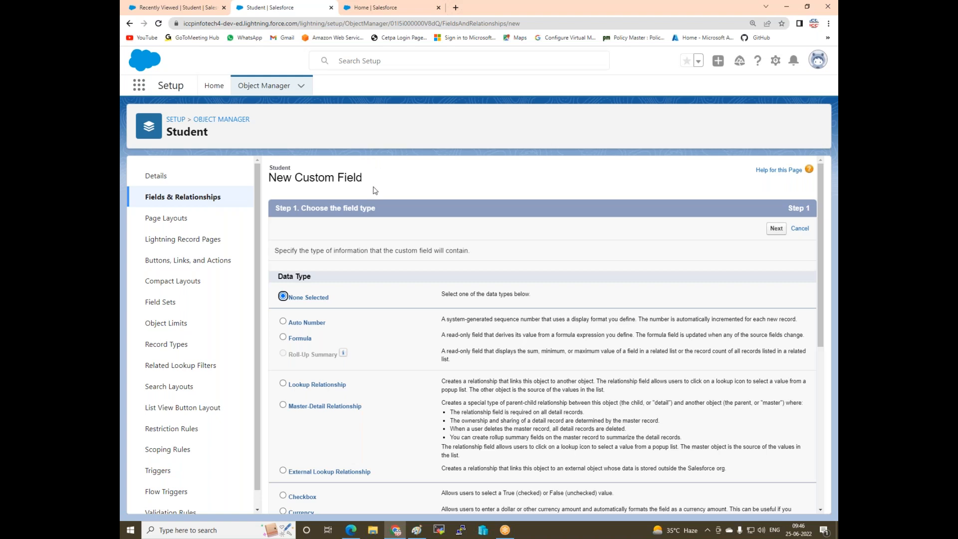
scroll(329, 398, down, 2)
scroll(330, 397, down, 1)
click(283, 399)
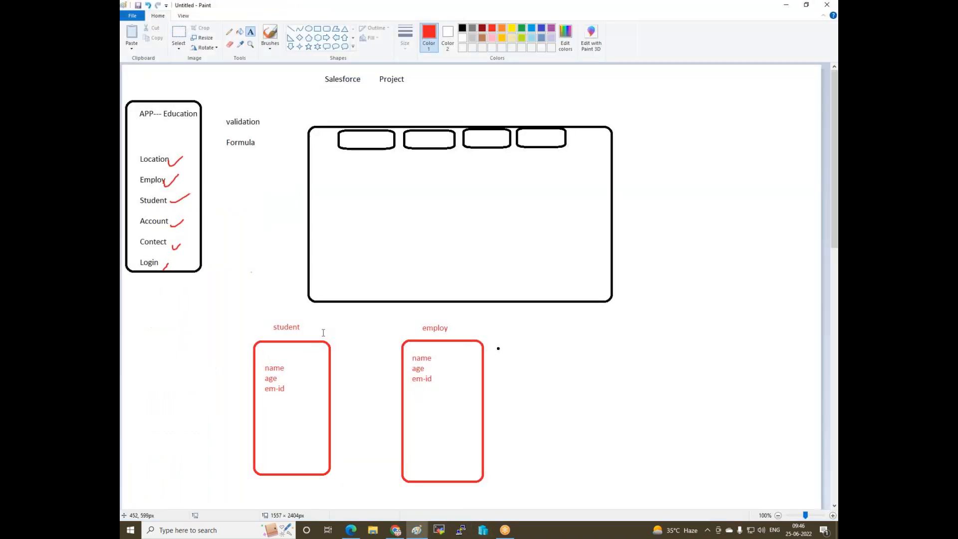
Switch to Paint and add the text "date-of -birth" under the field list in the student rectangle.
click(416, 530)
click(266, 405)
text(dat)
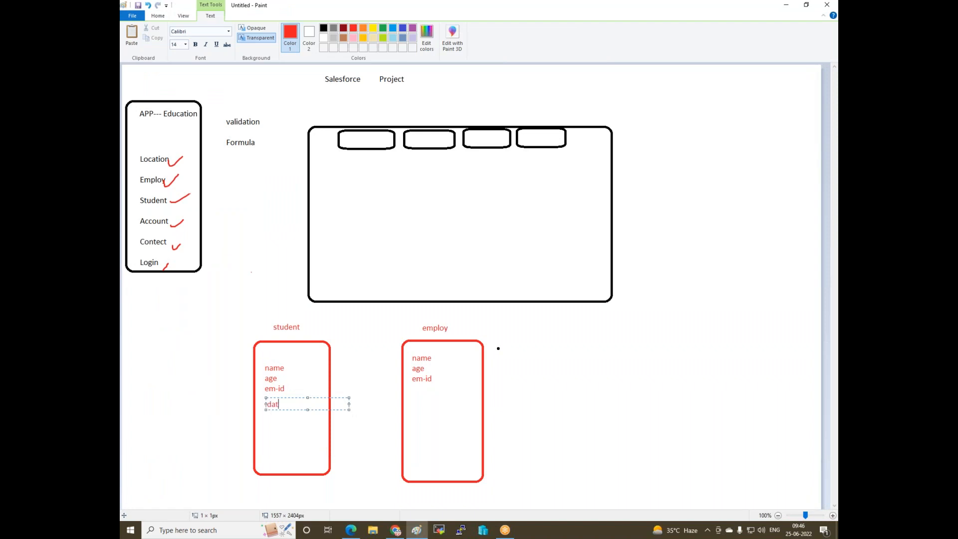
text(e-of -birth)
Try to copy the "date-of -birth" text into the employ rectangle below its field list.
key(ctrl+a)
click(416, 406)
click(415, 407)
key(ctrl+v)
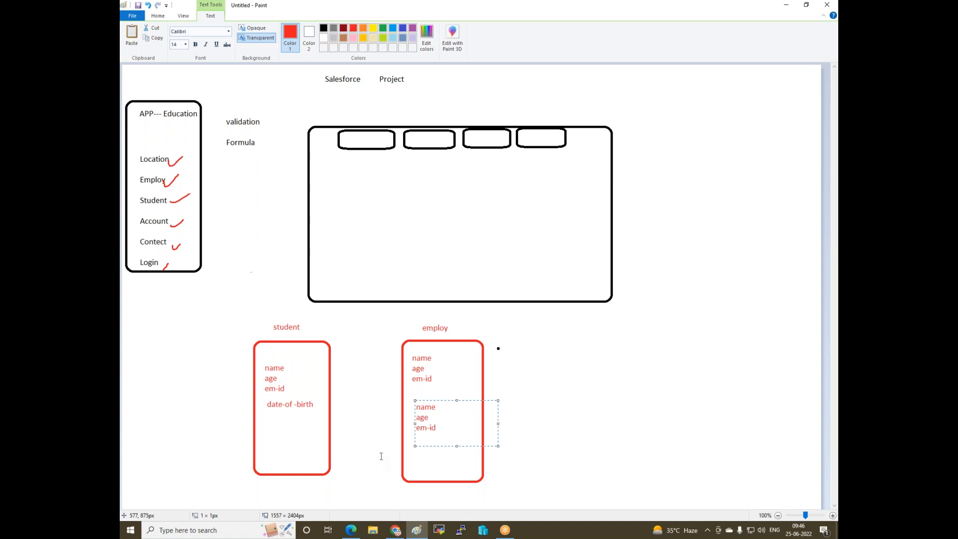
click(309, 393)
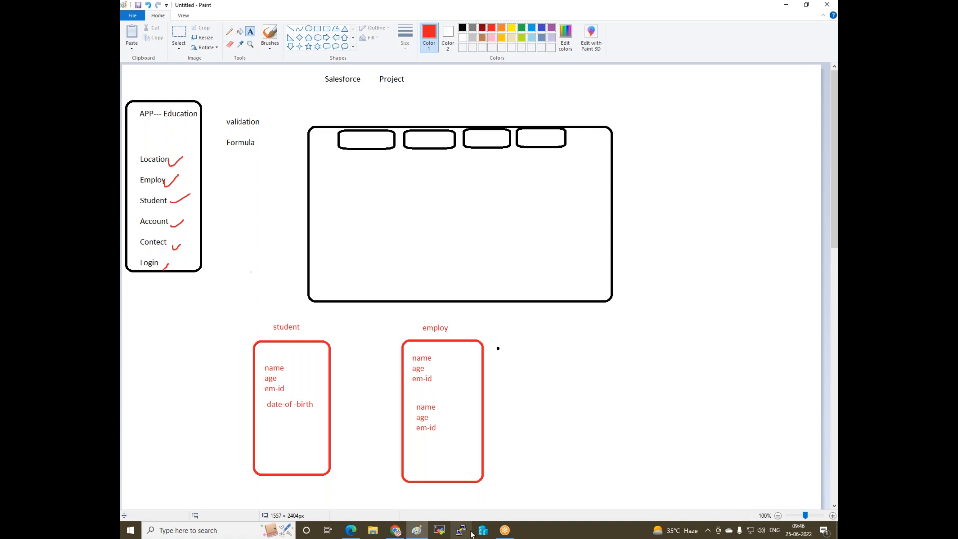
Switch back to Salesforce, label the new Date field "Date of Birth", and require a value in it to save a record.
click(402, 532)
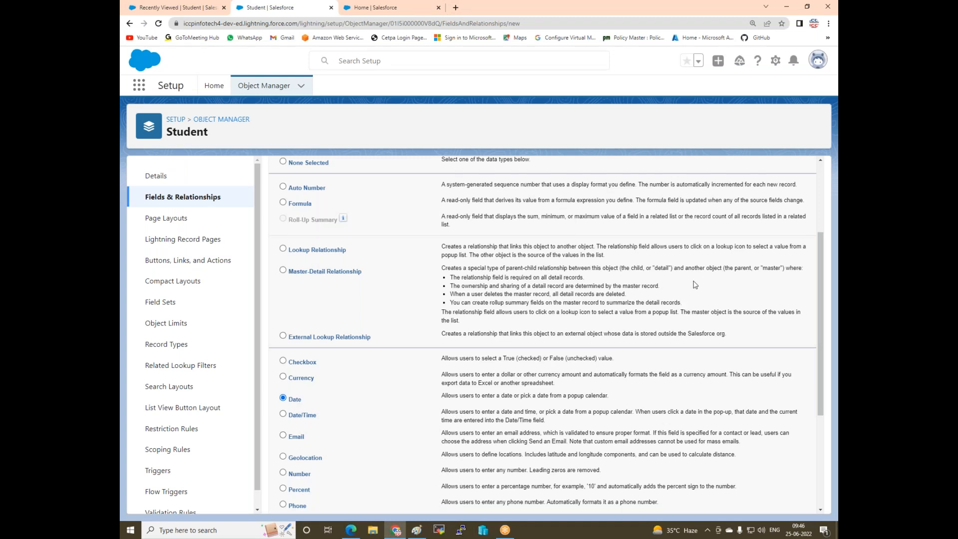
scroll(694, 286, down, 4)
click(775, 501)
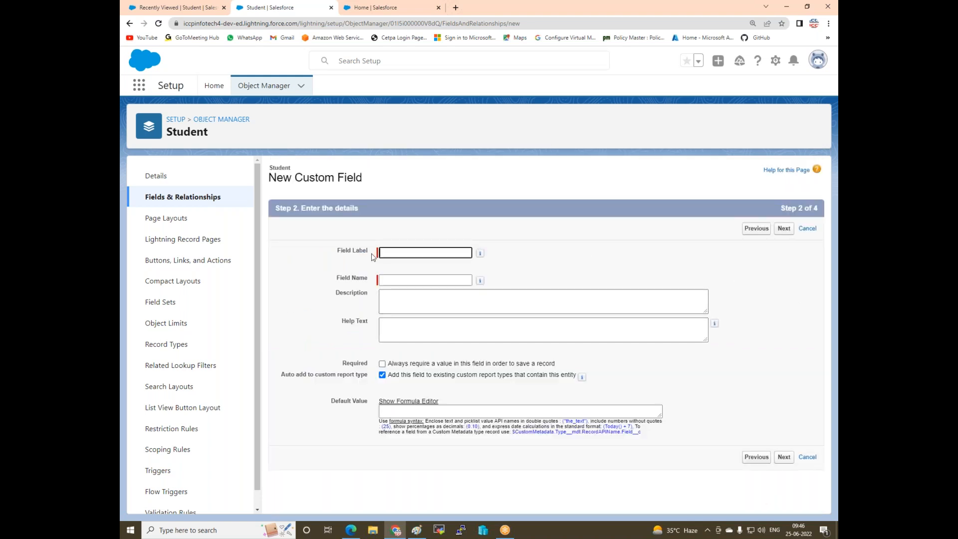
text(D)
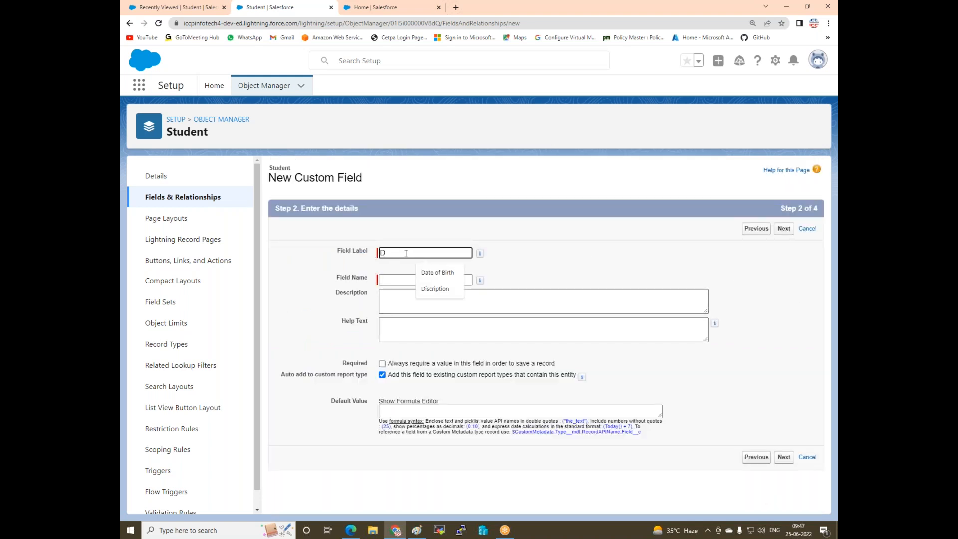
click(420, 268)
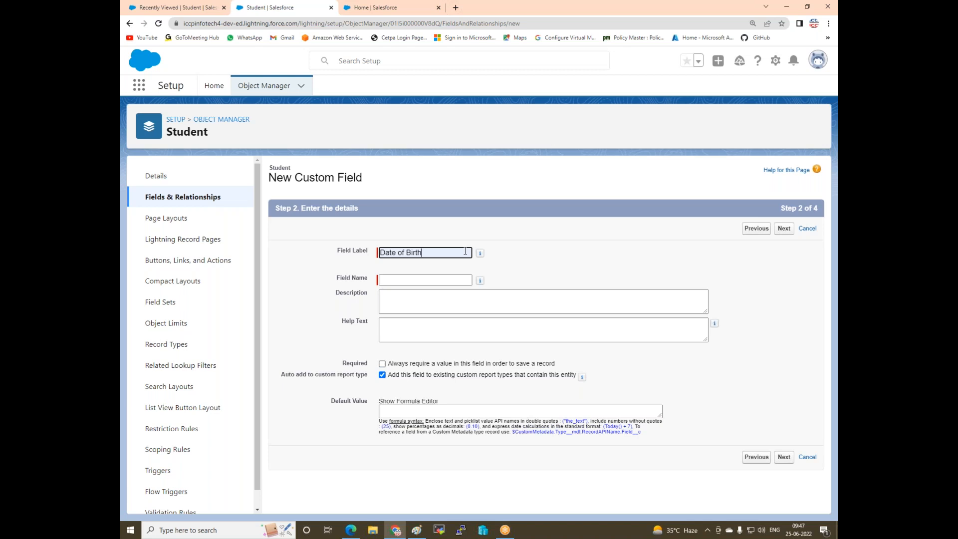
click(419, 280)
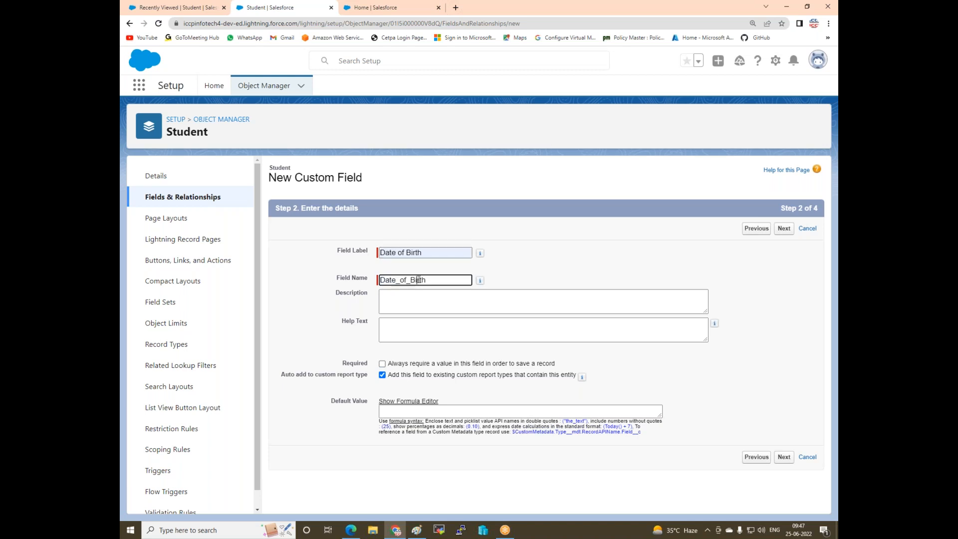
click(408, 304)
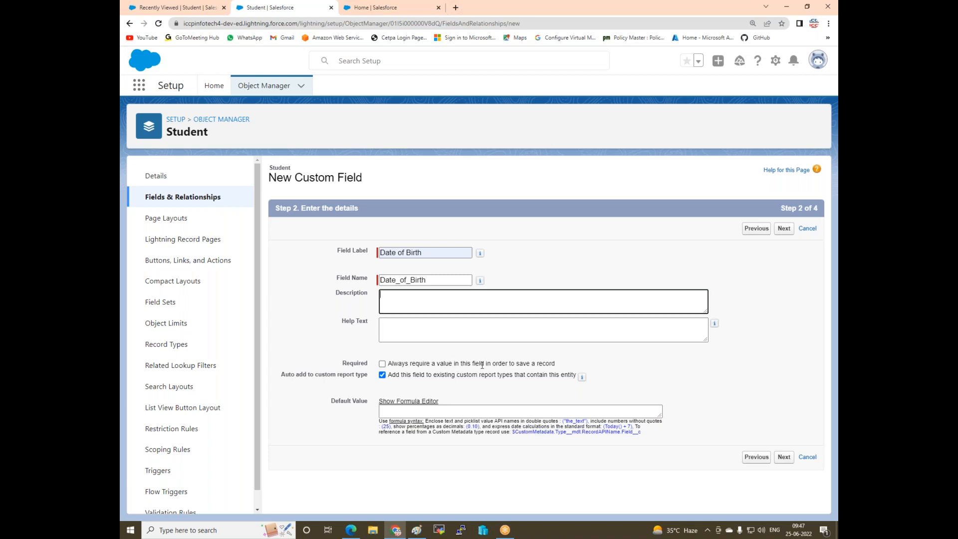
click(383, 364)
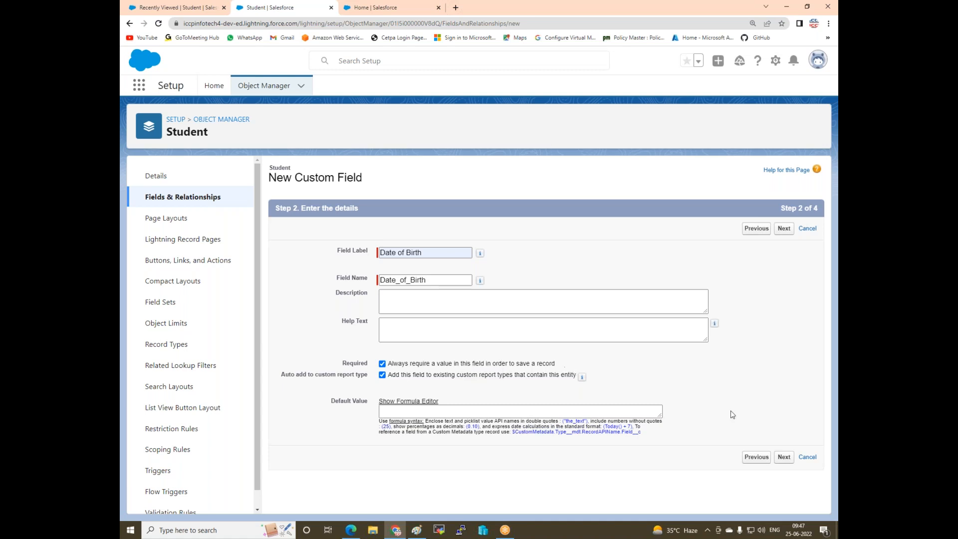
Keep the default field-level security and Student Layout for the Date of Birth field, and save it to begin another custom field.
click(786, 459)
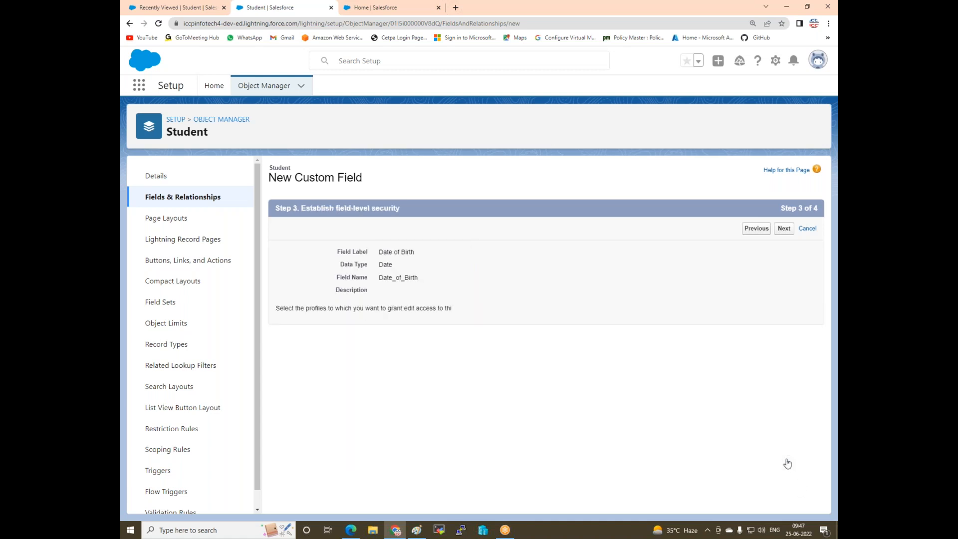
scroll(706, 379, down, 6)
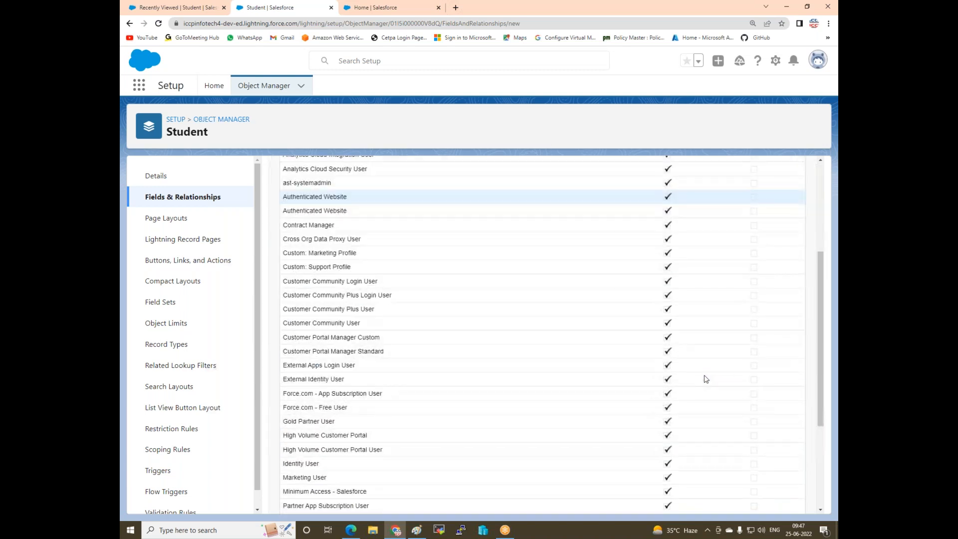
scroll(705, 379, up, 6)
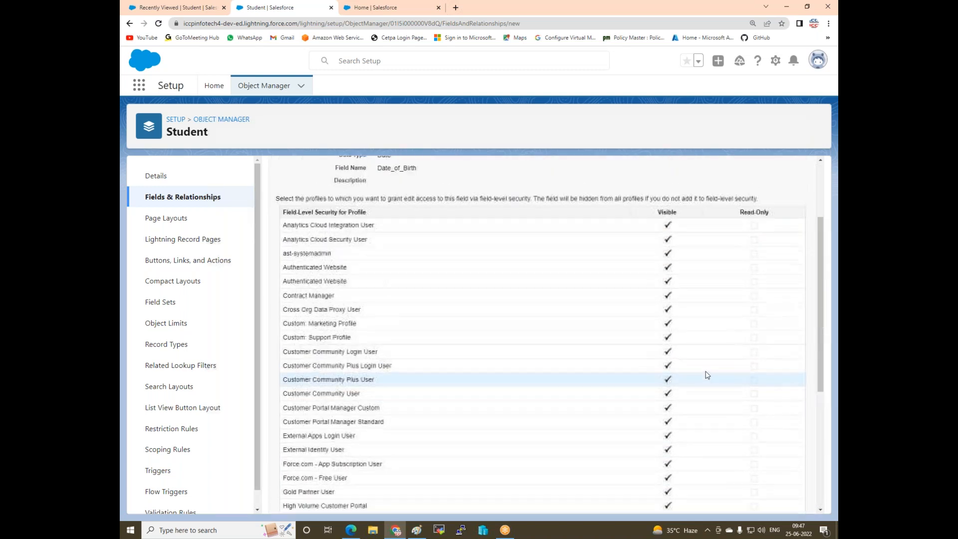
click(776, 230)
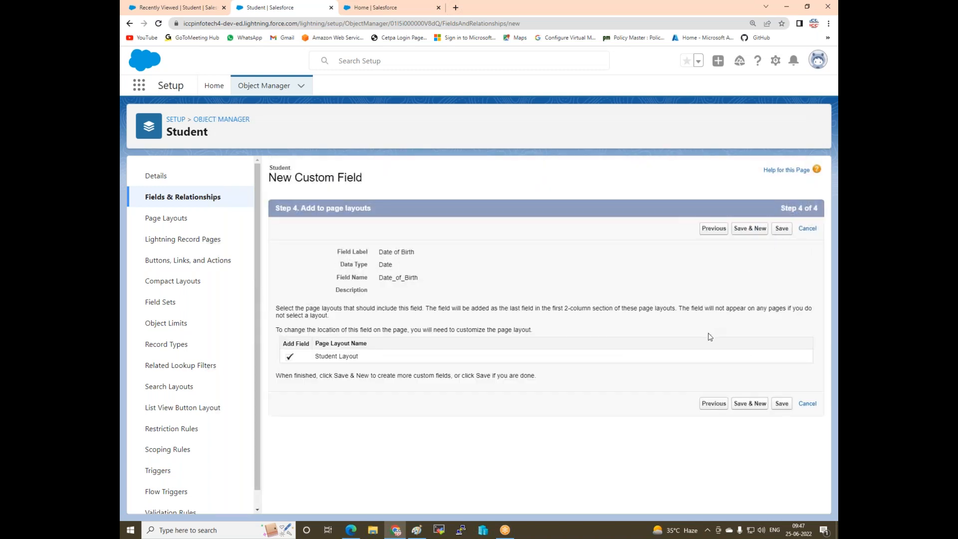
click(750, 230)
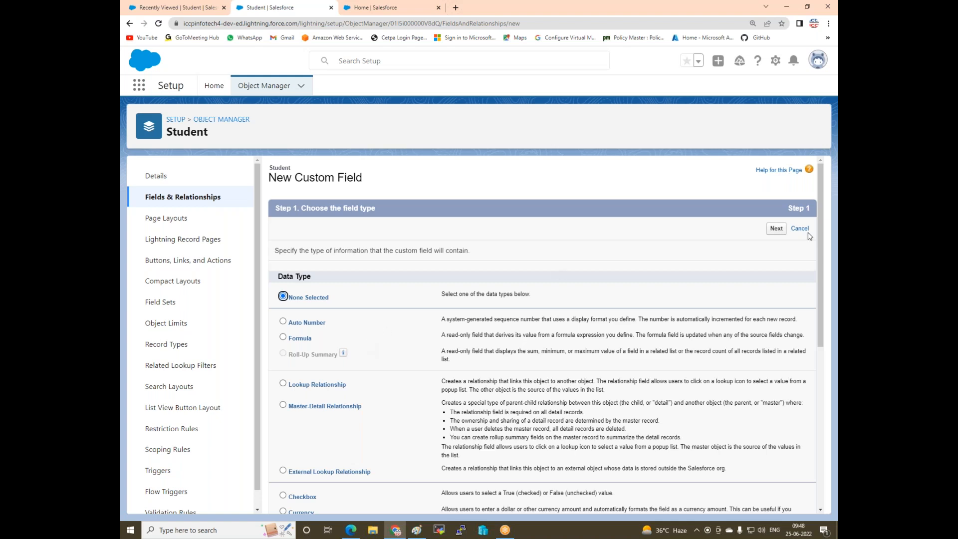
Choose Auto Number as the new field's data type and label the field "Student-ID".
click(283, 322)
click(776, 229)
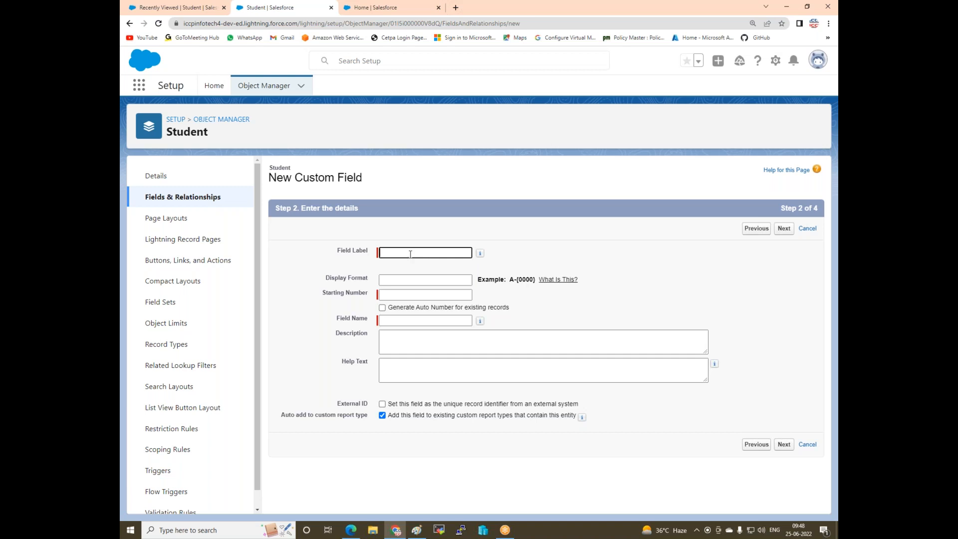
text(S)
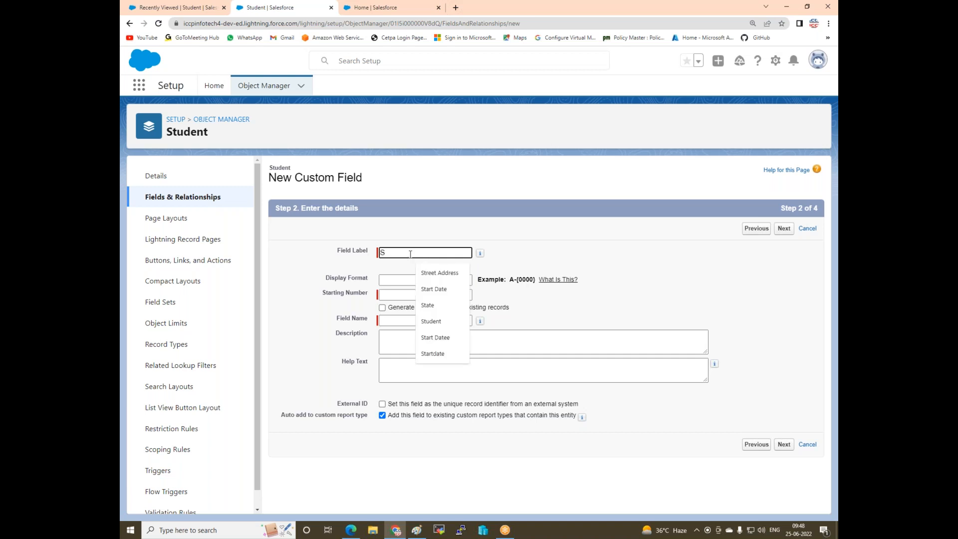
text(tudent)
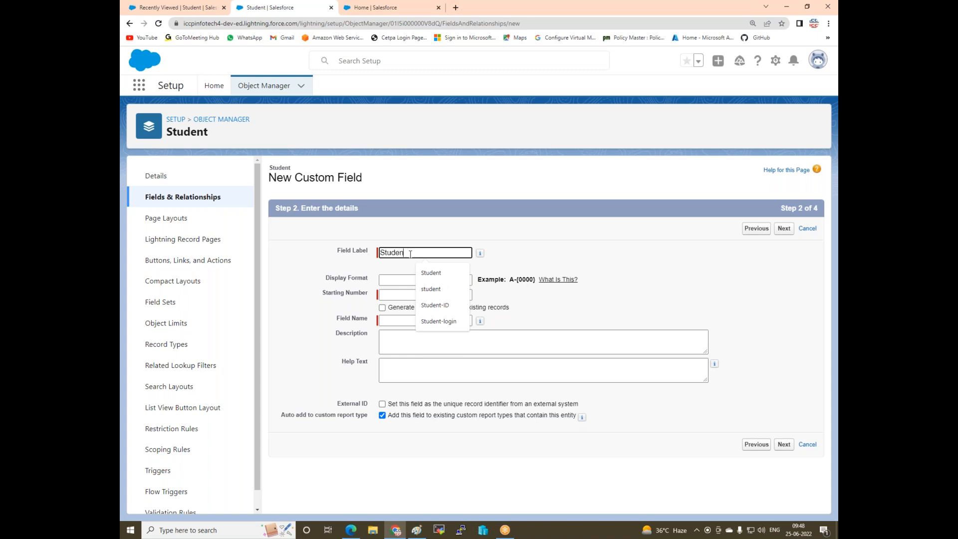
click(434, 305)
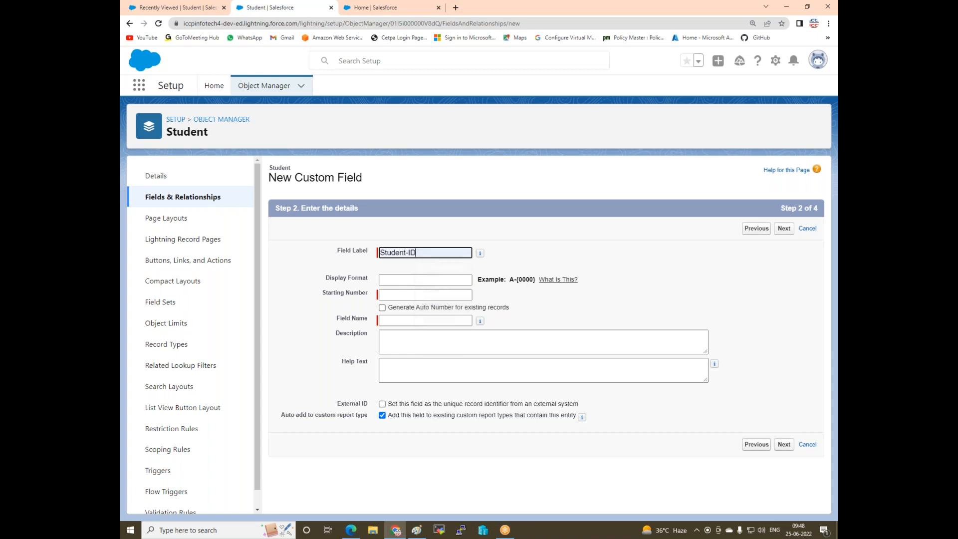
Set the Student-ID field's display format to "ST-ID {0000}" and its starting number to 0001.
click(403, 279)
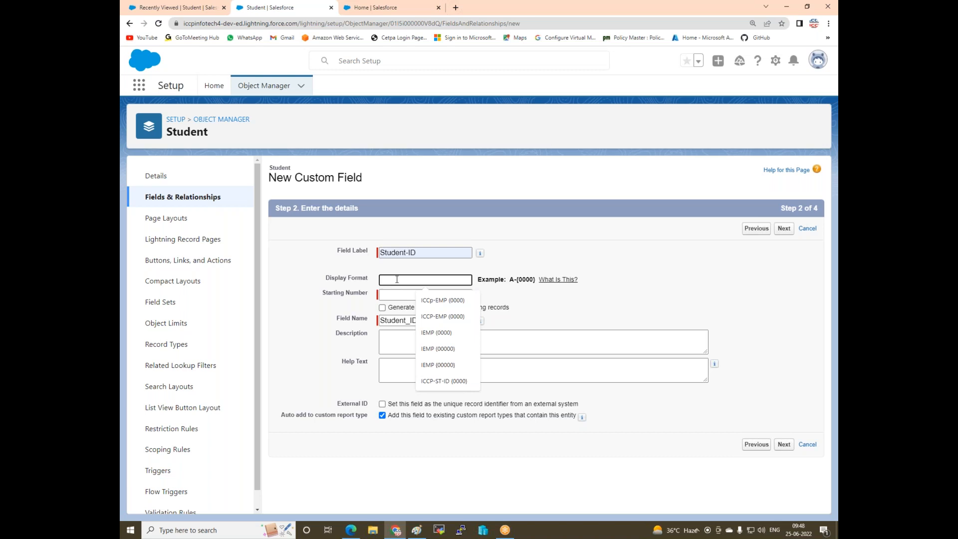
text(ST0ID)
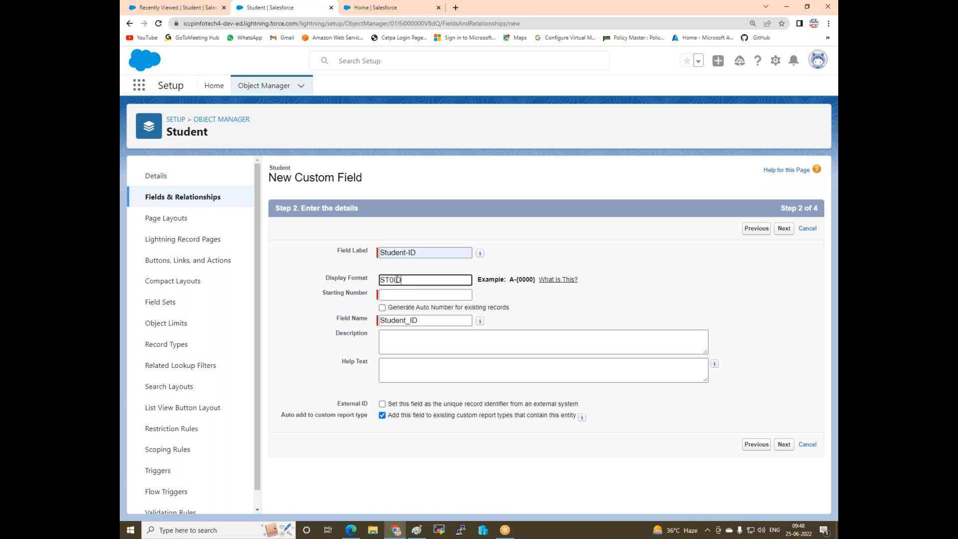
text(==)
key(BackSpace)
key(BackSpace)
key(BackSpace)
text(-ID)
text(}0000)
click(395, 292)
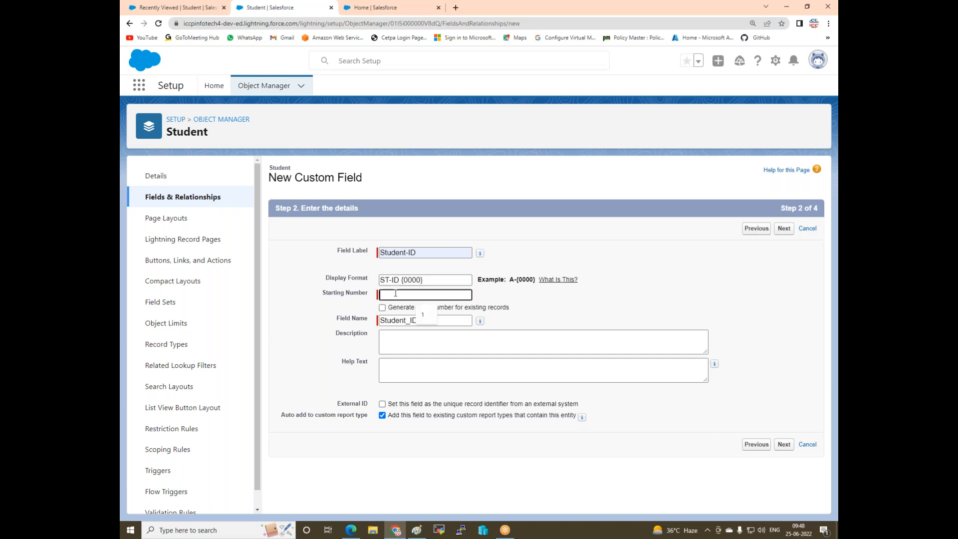
text(0001)
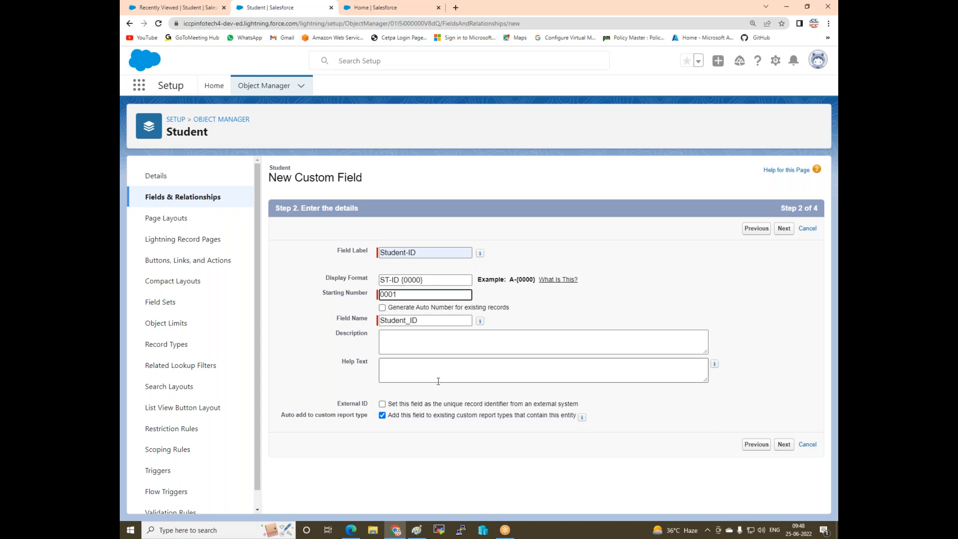
Accept the default profile visibility and Student Layout for the Student-ID field, and save it to begin another custom field.
click(784, 445)
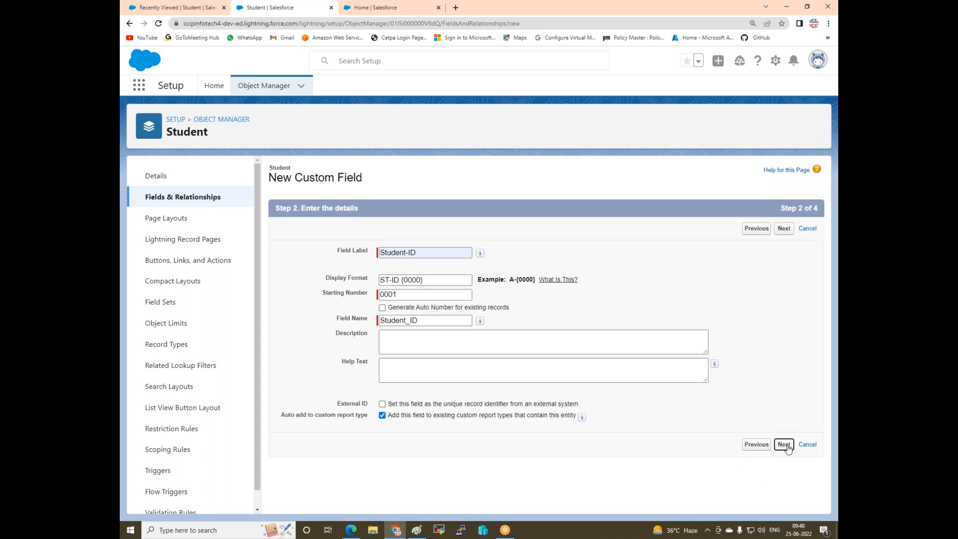
scroll(782, 440, down, 5)
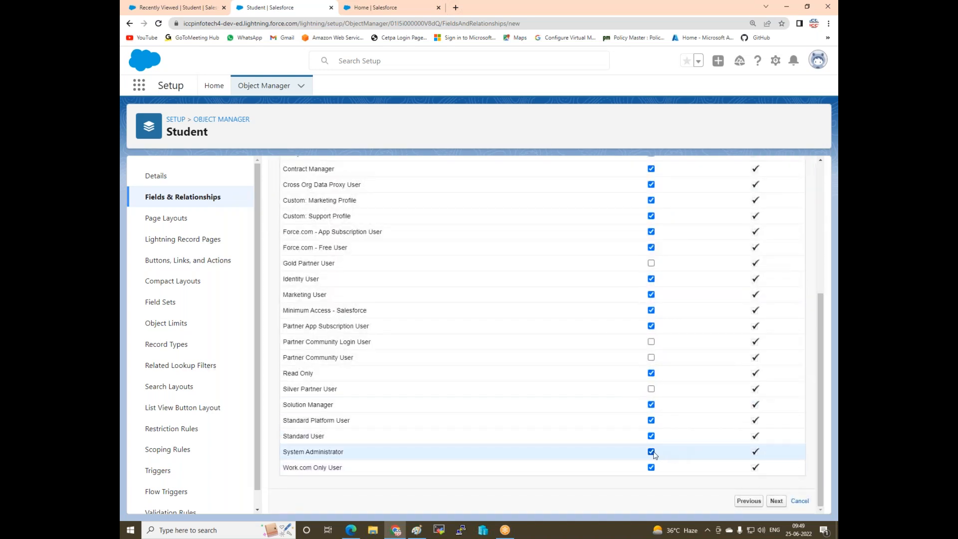
click(777, 501)
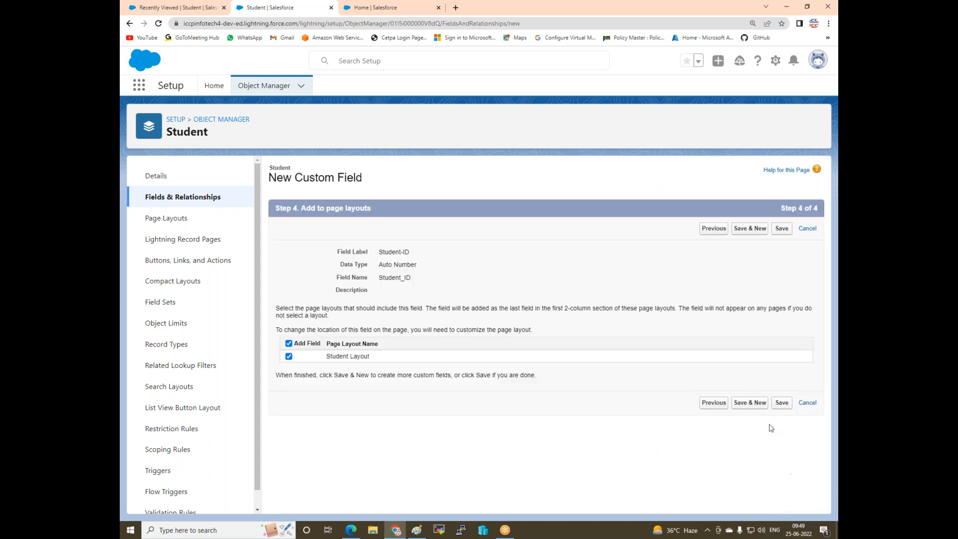
click(748, 406)
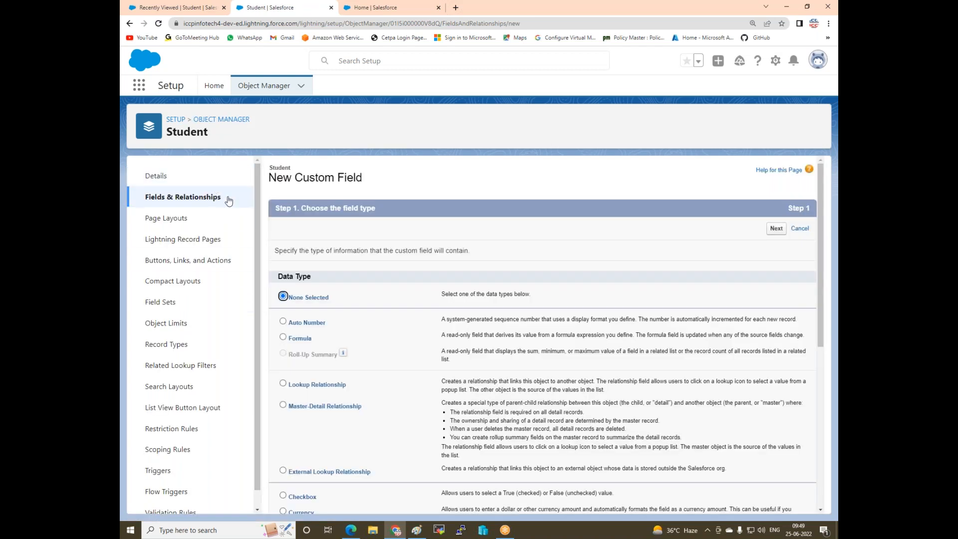
Open the Object Manager in a separate browser tab, search for "stu", and show the Student object's Fields & Relationships.
right_click(205, 121)
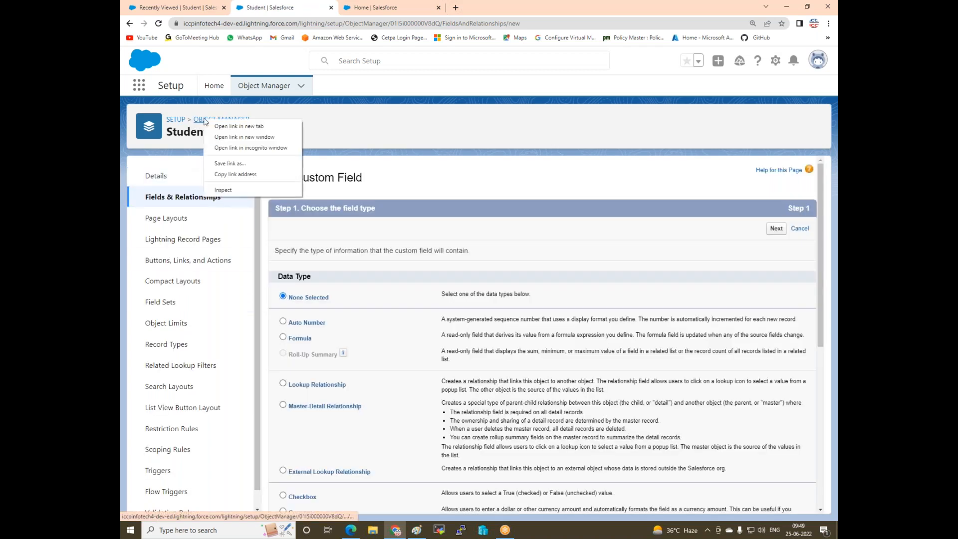
click(234, 126)
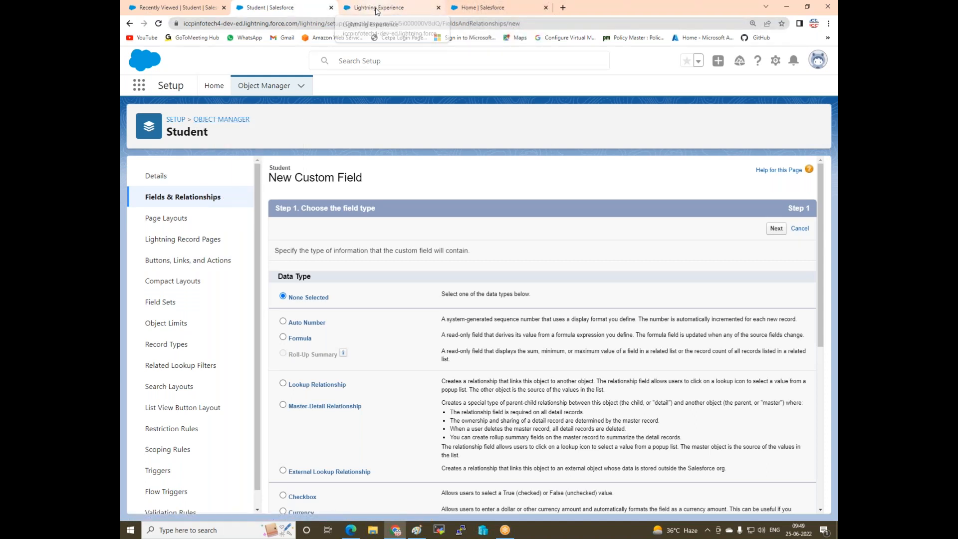
click(376, 8)
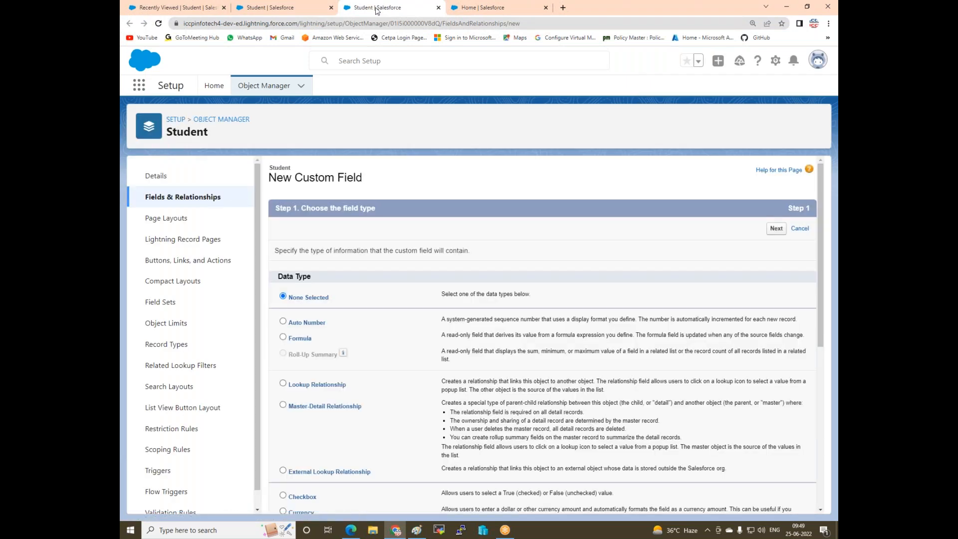
click(257, 87)
click(607, 123)
text(st)
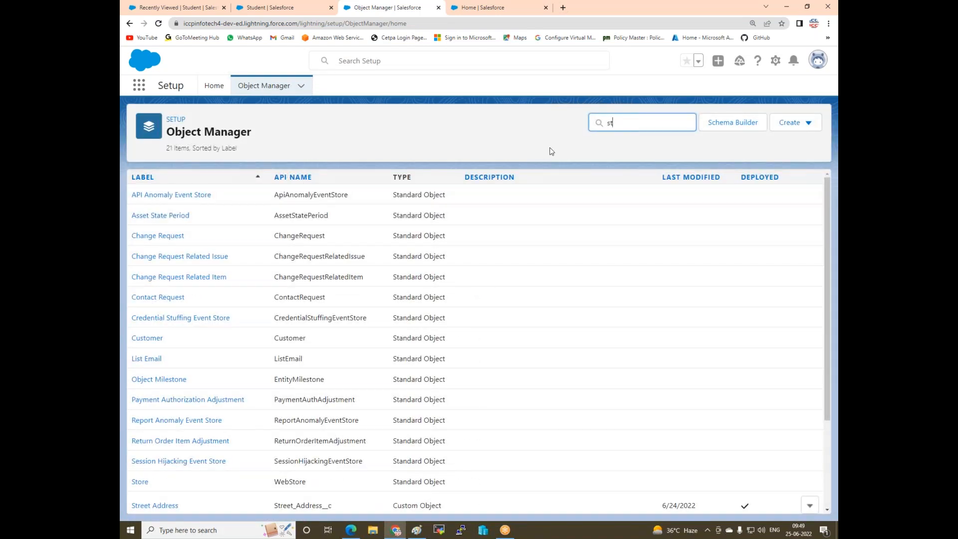
text(u)
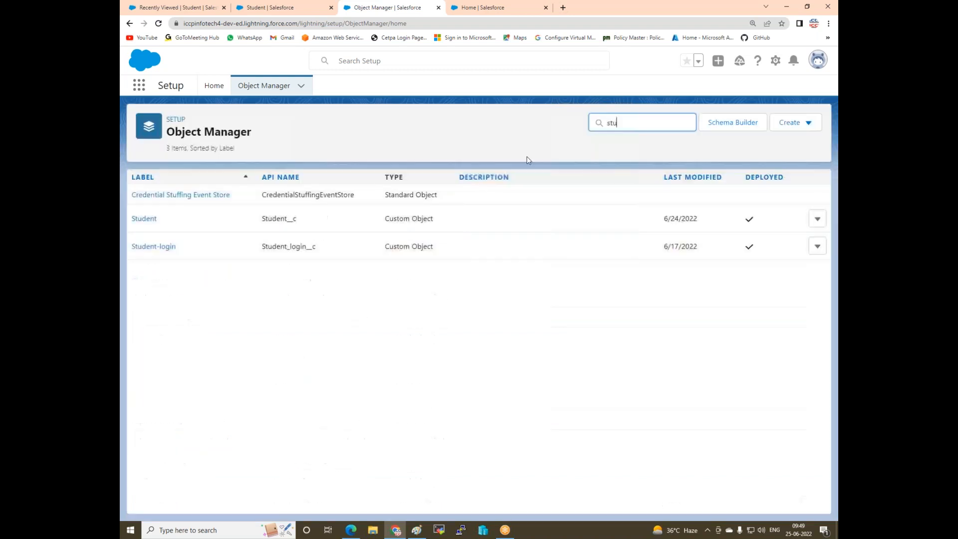
click(144, 218)
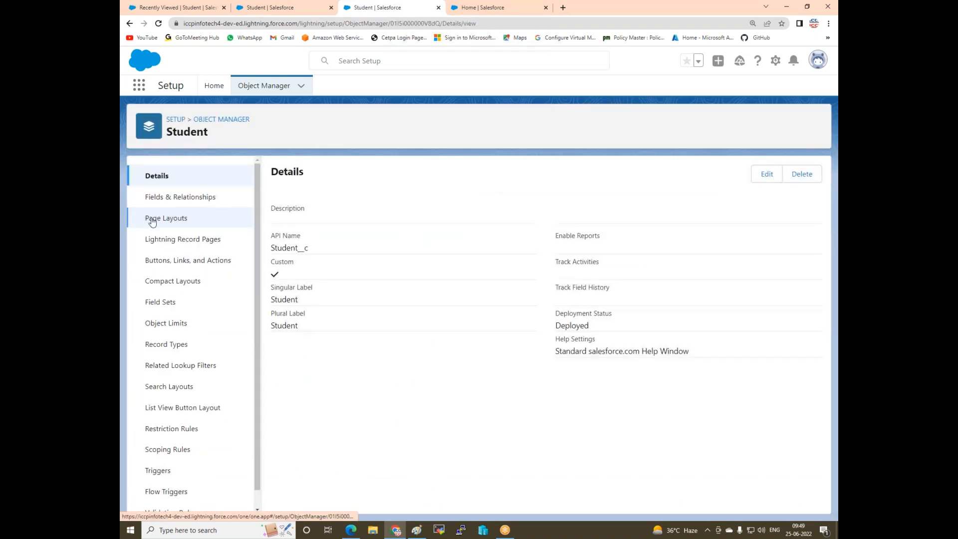
click(172, 200)
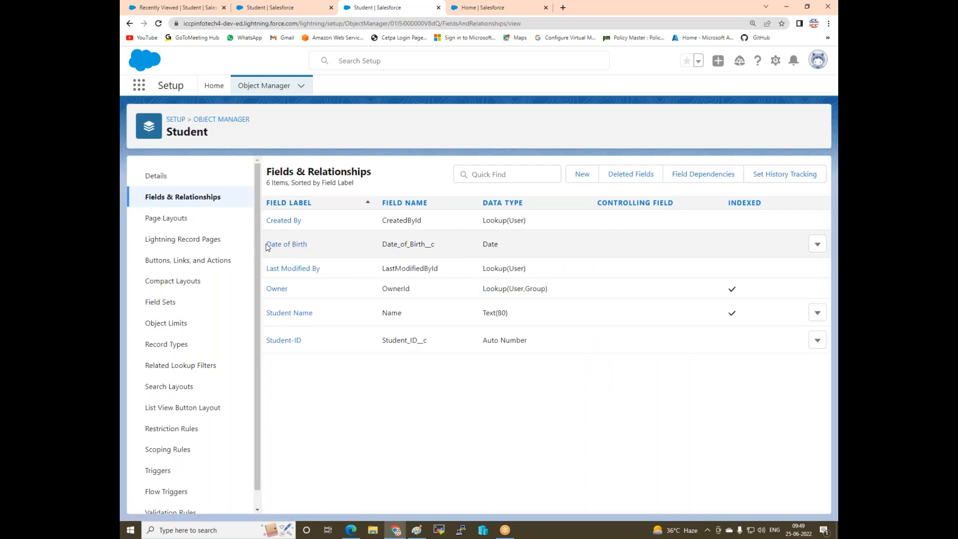
Copy the "Date of Birth" field label from the Student field list and return to the open New Custom Field page.
drag(278, 243, 307, 243)
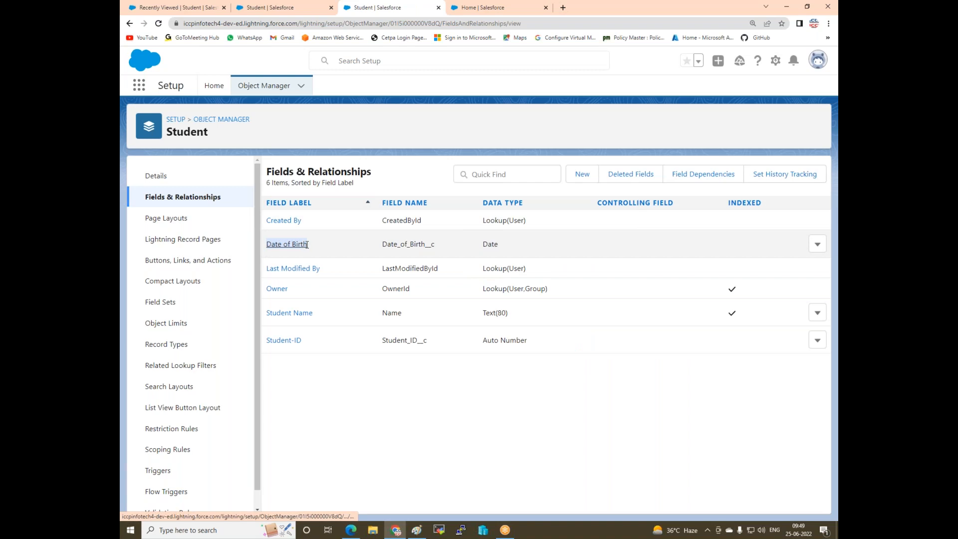
right_click(297, 245)
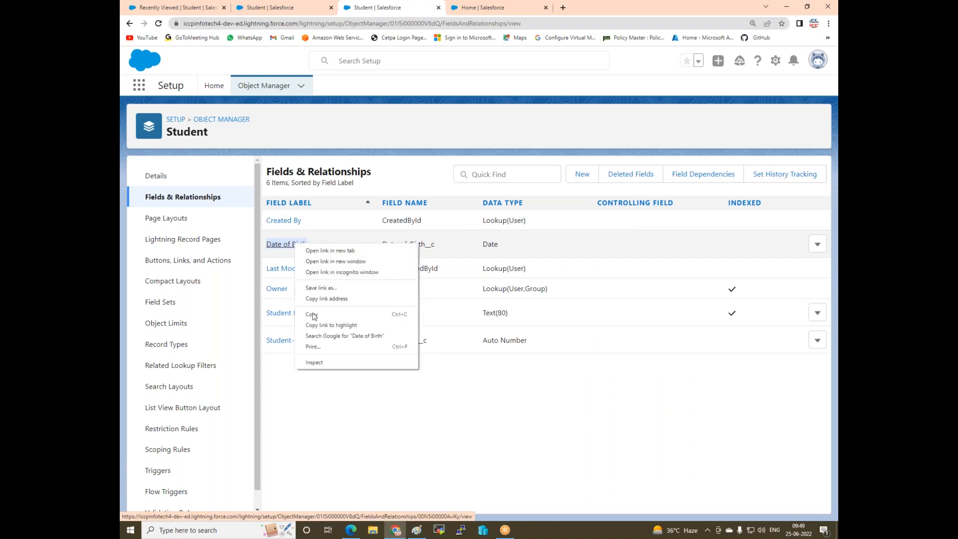
click(313, 314)
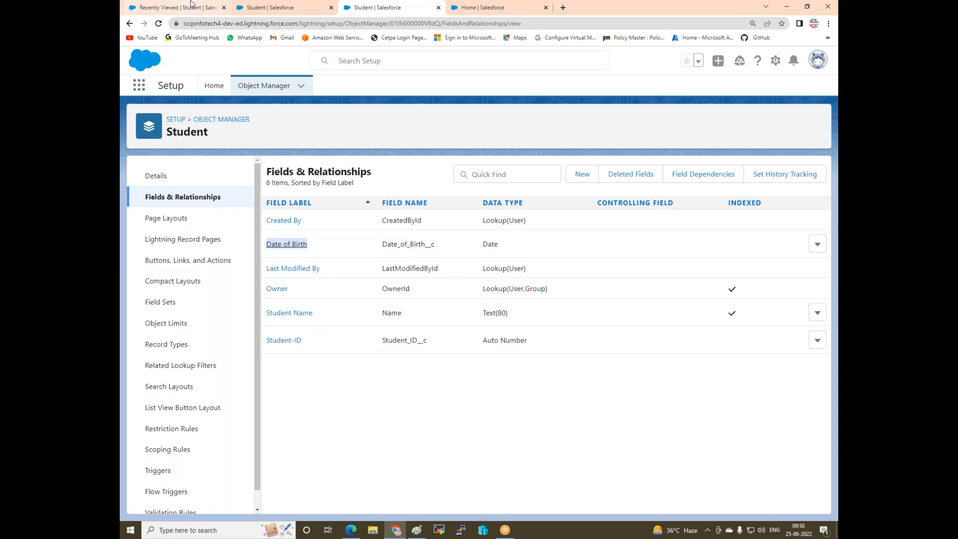
click(259, 10)
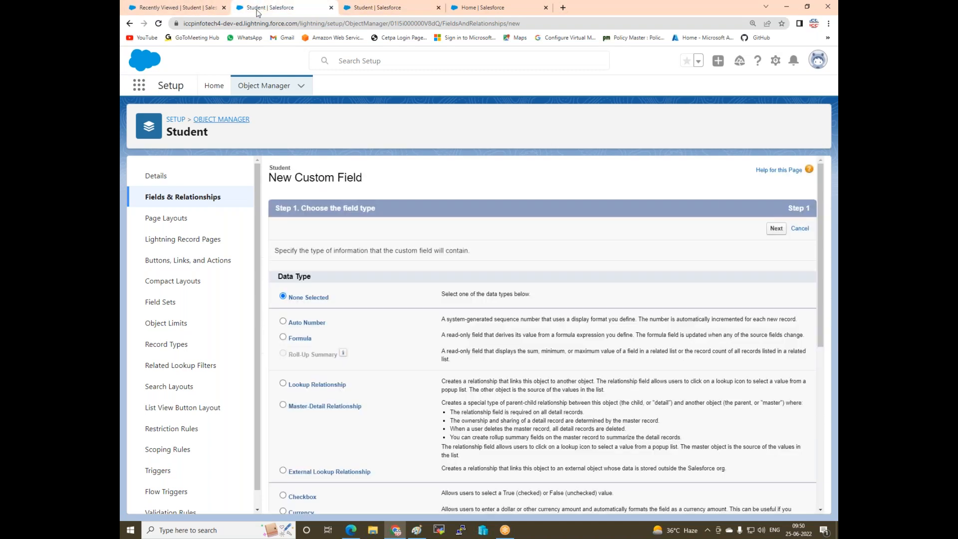
Copy the "Date of Birth" label again from the Student object's field list and go back to the New Custom Field page.
click(488, 10)
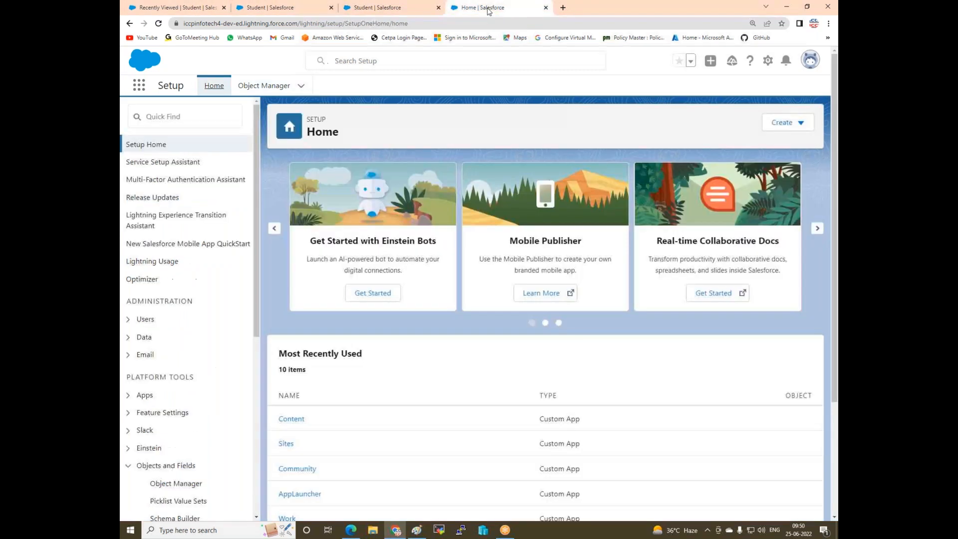
click(424, 9)
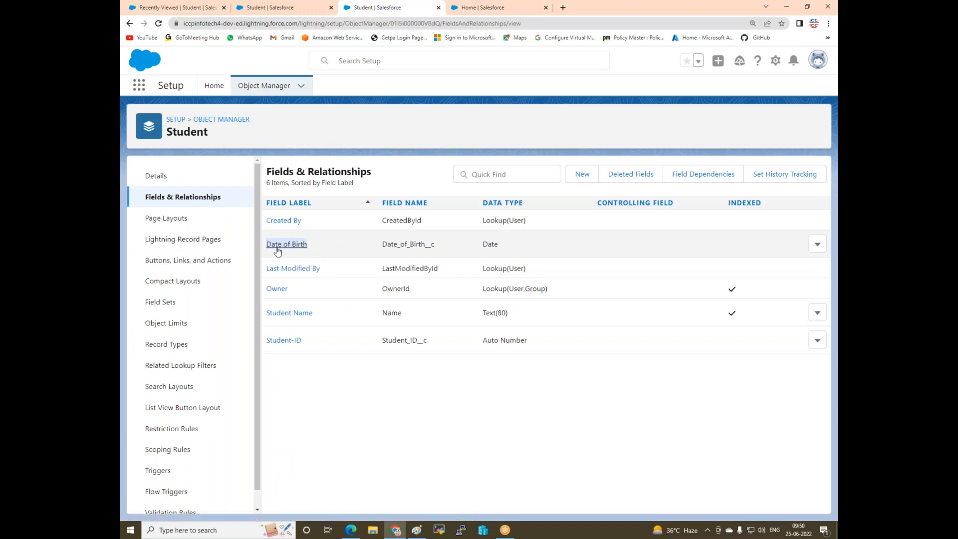
right_click(301, 250)
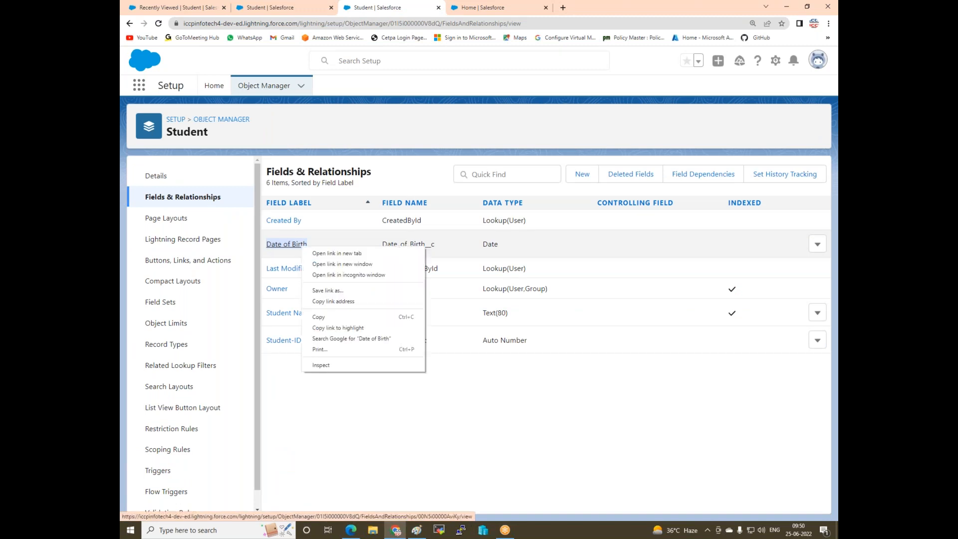
click(334, 321)
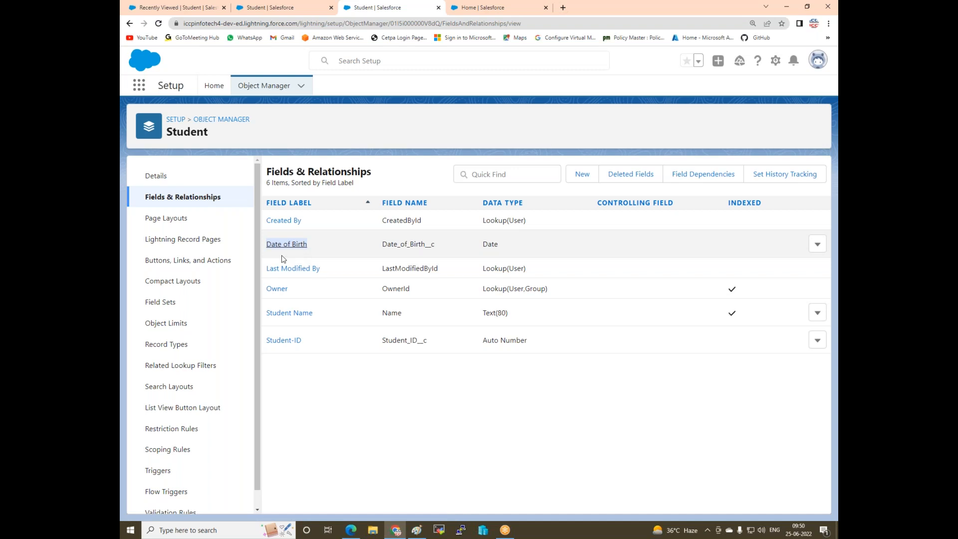
click(279, 9)
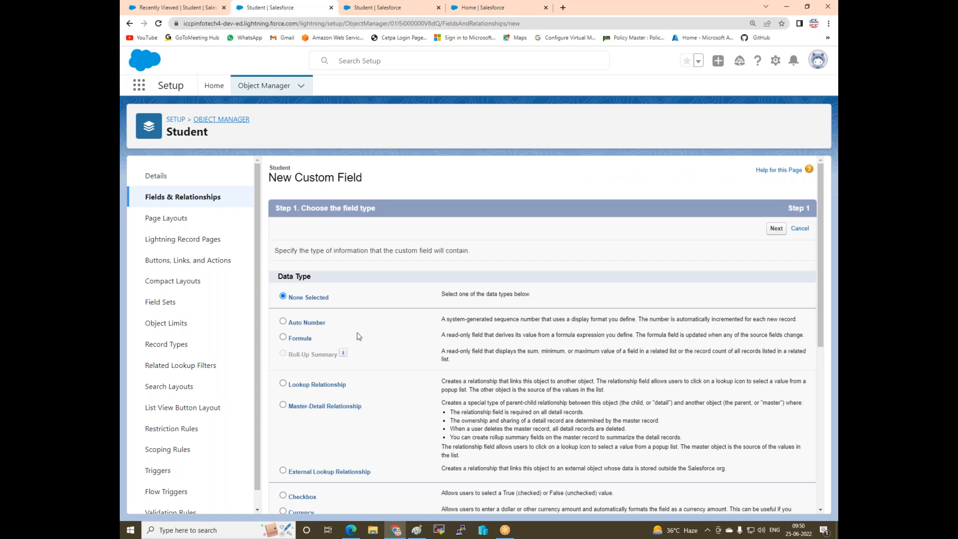
Choose Formula as the new Student field's data type and continue to the output type settings.
click(283, 337)
scroll(773, 412, down, 2)
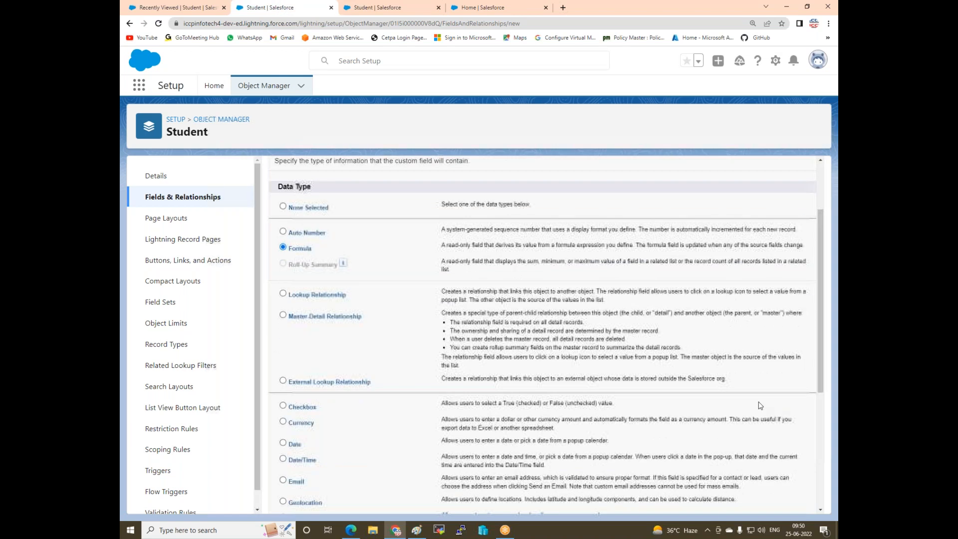
scroll(760, 405, up, 2)
click(778, 229)
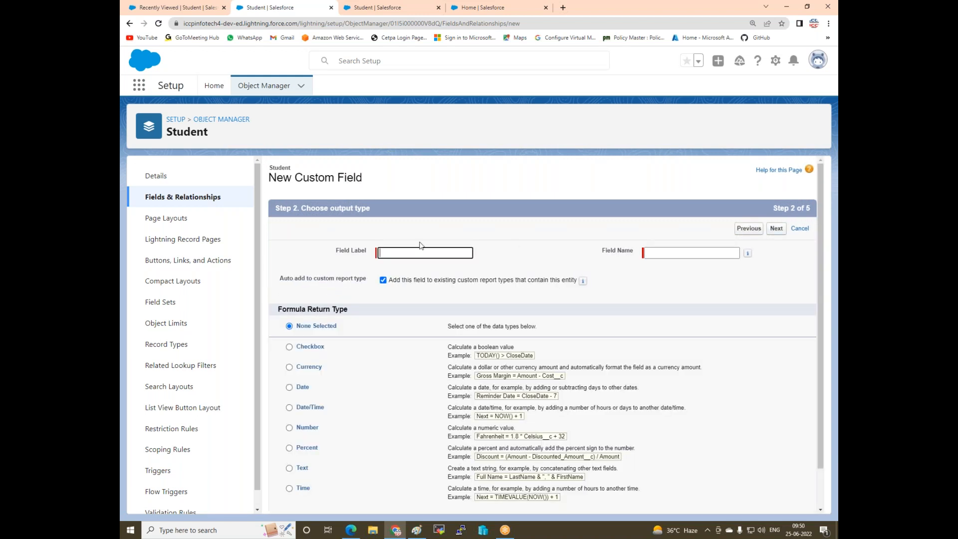
Label and name the formula field AGE, give it a Number return type, choose its decimal places, and continue to the formula entry.
text(AGE)
click(683, 252)
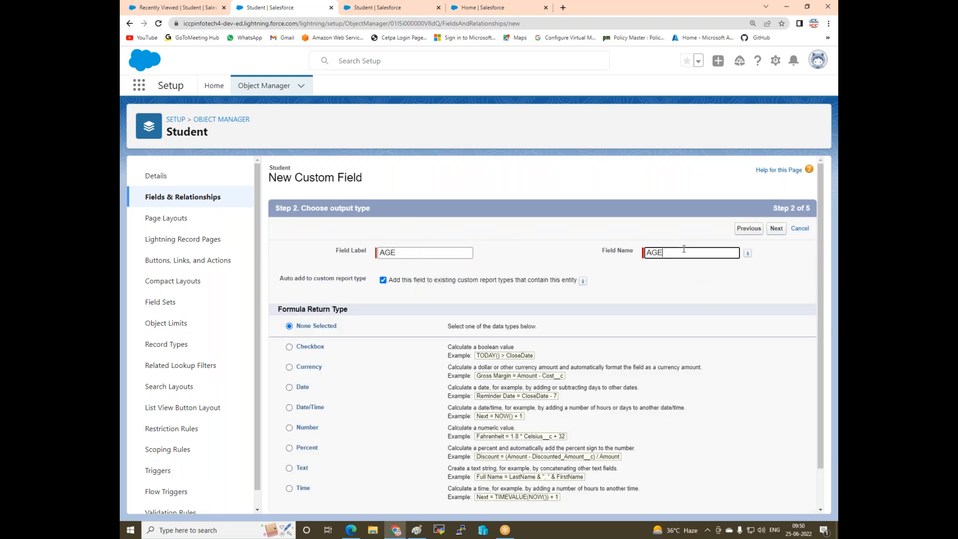
scroll(394, 280, down, 2)
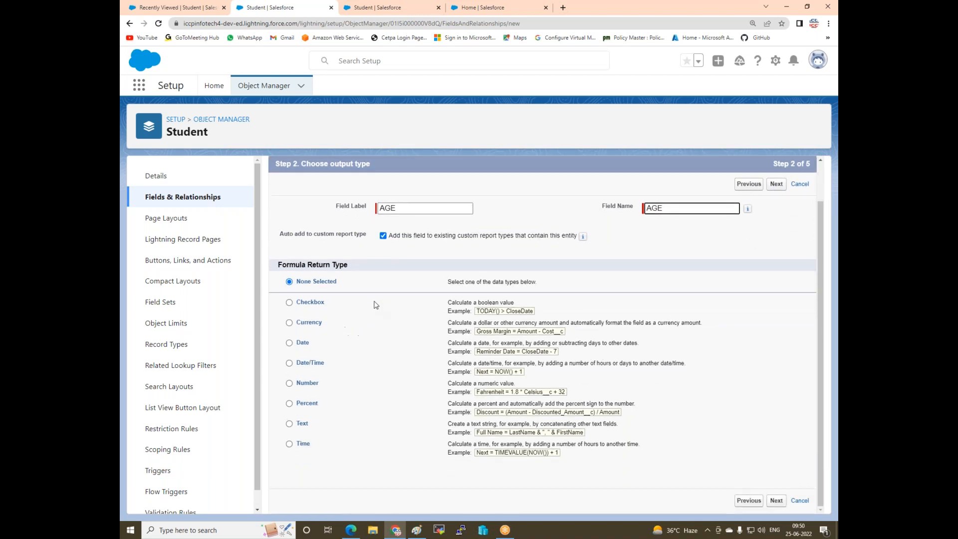
click(290, 385)
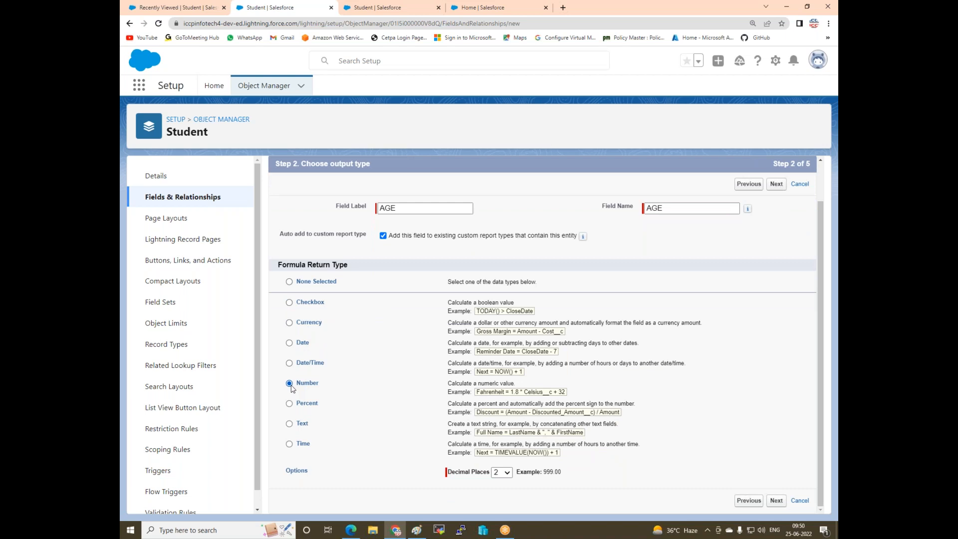
click(507, 472)
click(496, 289)
click(776, 501)
Find the TODAY function and insert it into the AGE field's advanced formula.
click(356, 296)
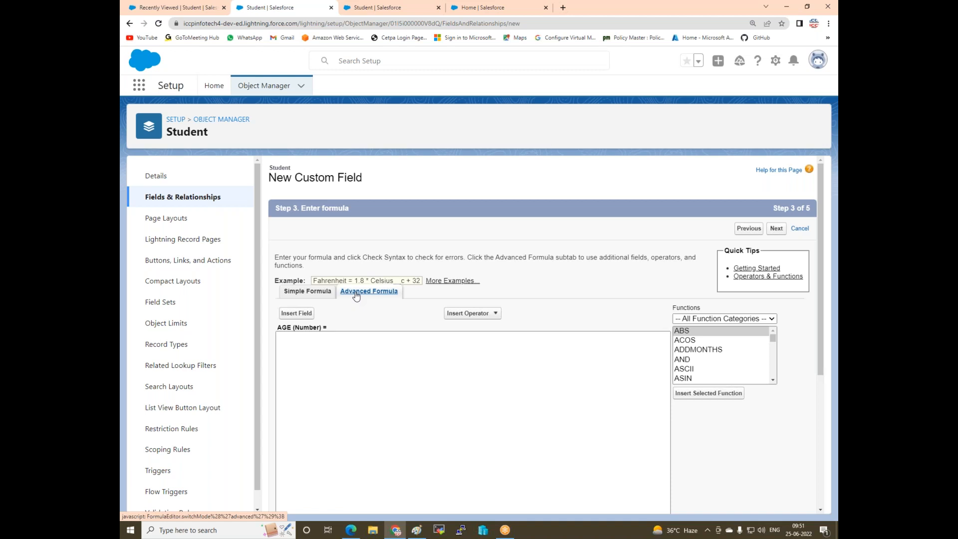
click(686, 369)
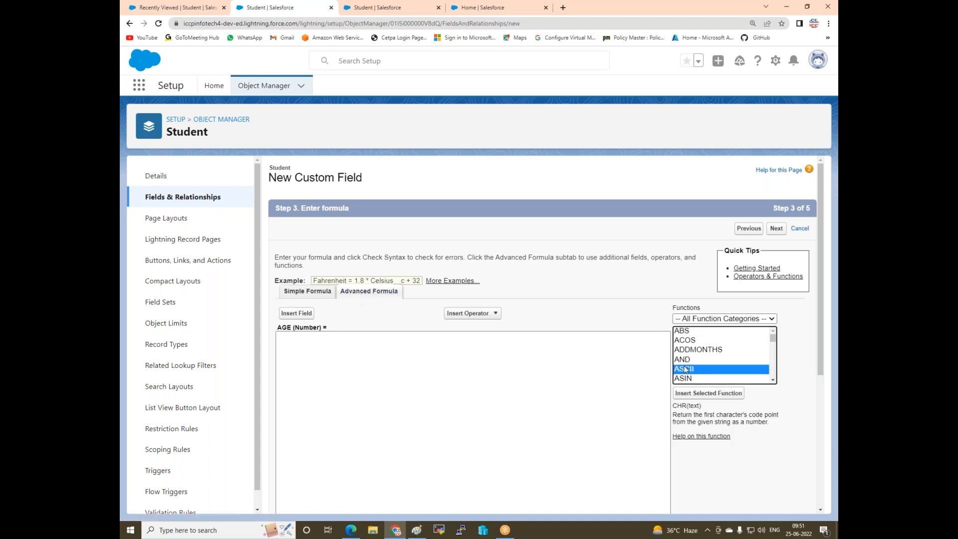
key(t)
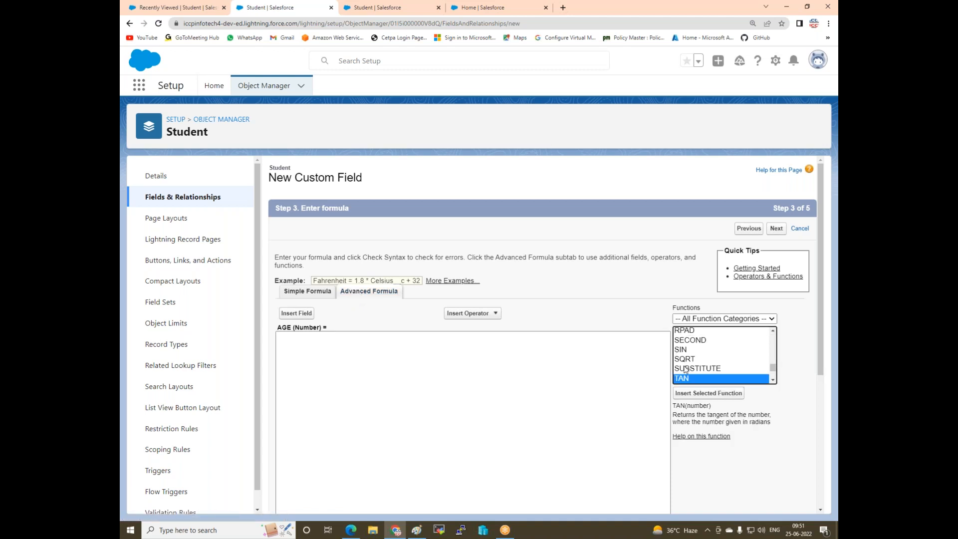
scroll(685, 372, down, 2)
scroll(694, 352, down, 2)
scroll(694, 352, up, 2)
click(685, 373)
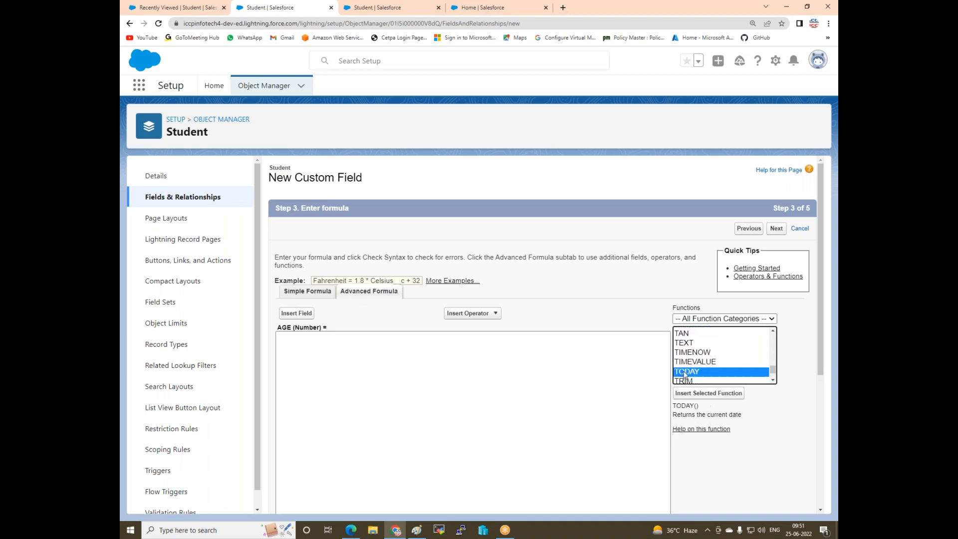
click(687, 395)
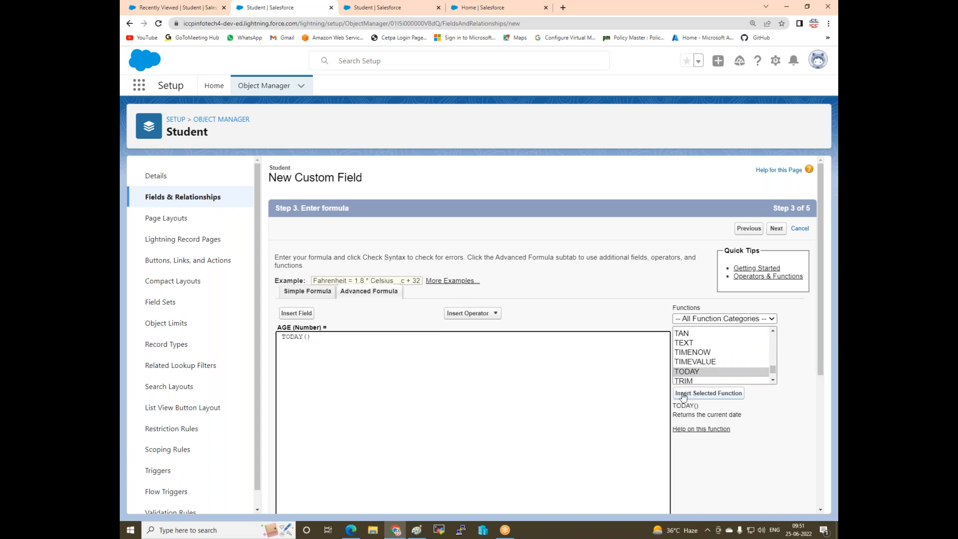
Paste the copied Date of Birth label after TODAY() and extend the formula to "(TODAY()- Date of Birth / 365.25".
right_click(314, 337)
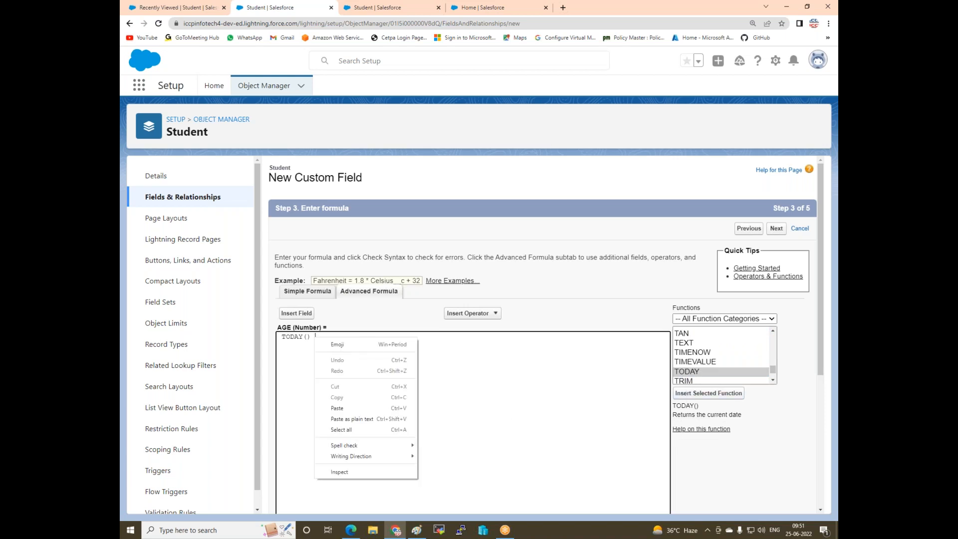
click(337, 408)
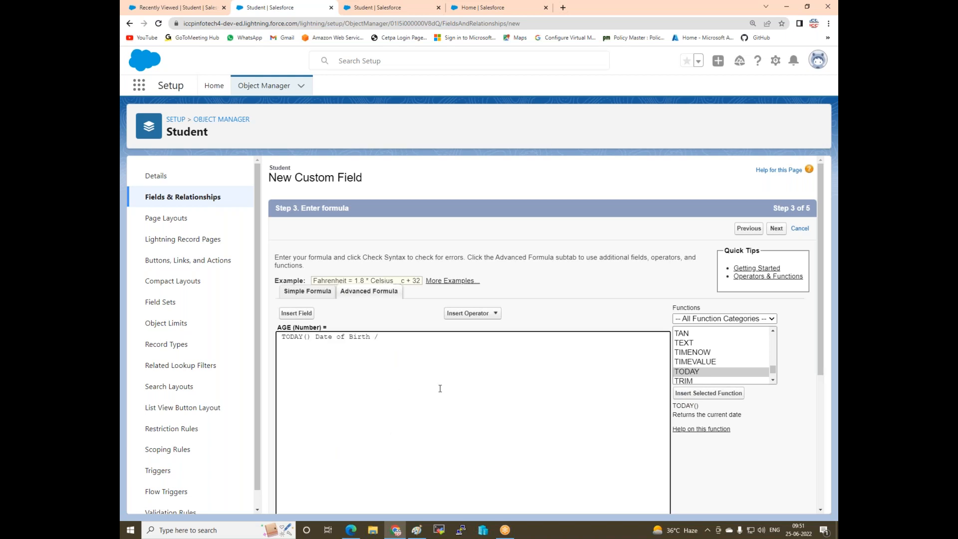
text(365.25)
text(()
text(-)
Copy the field name Date_of_Birth__c from the Student field list and return to the AGE formula.
click(389, 8)
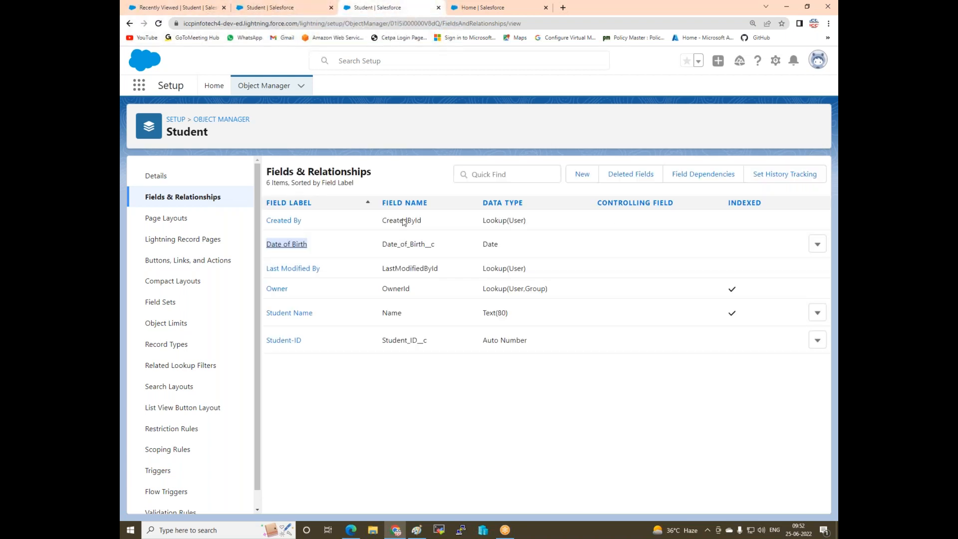
drag(383, 245, 434, 246)
right_click(409, 246)
click(421, 251)
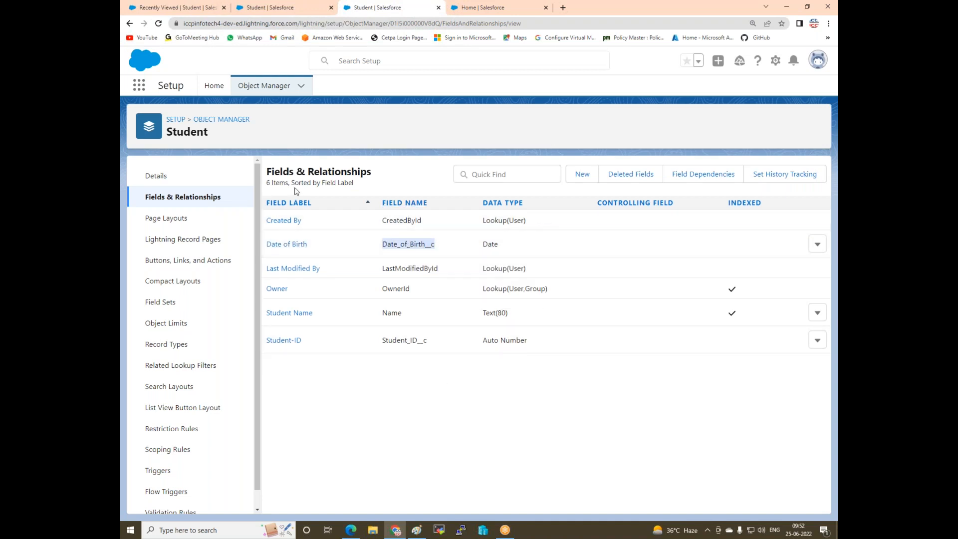
click(418, 531)
click(395, 532)
click(274, 9)
Replace the Date of Birth label with Date_of_Birth__c and close the parenthesis so the formula reads "(TODAY()- Date_of_Birth__c ) / 365.25".
drag(324, 338, 377, 339)
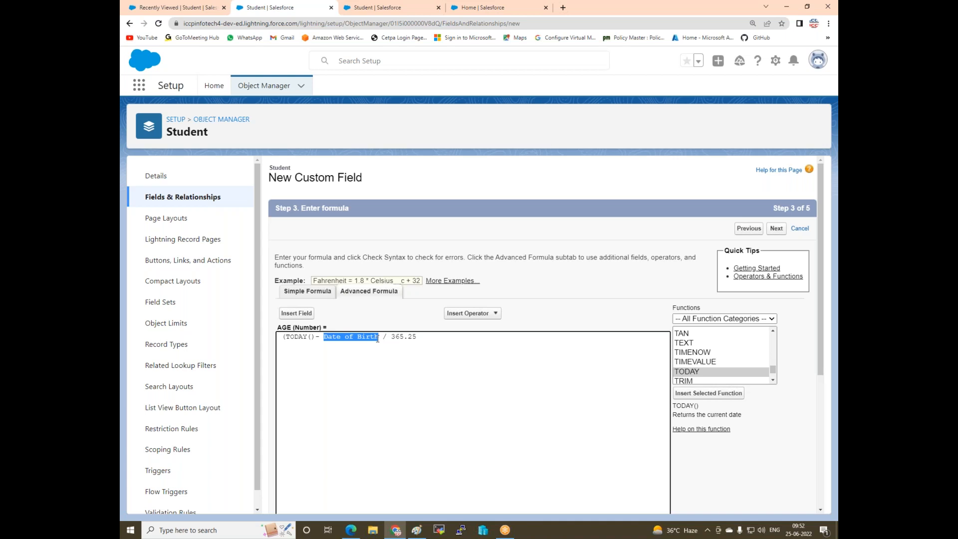
key(ctrl+v)
text())
text())
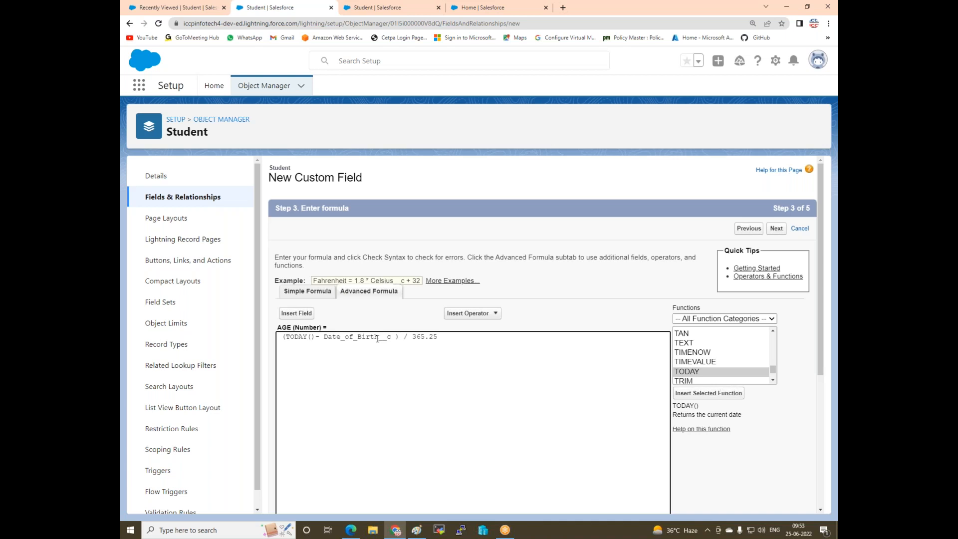
Check the syntax of the AGE formula and view the result.
scroll(353, 351, down, 4)
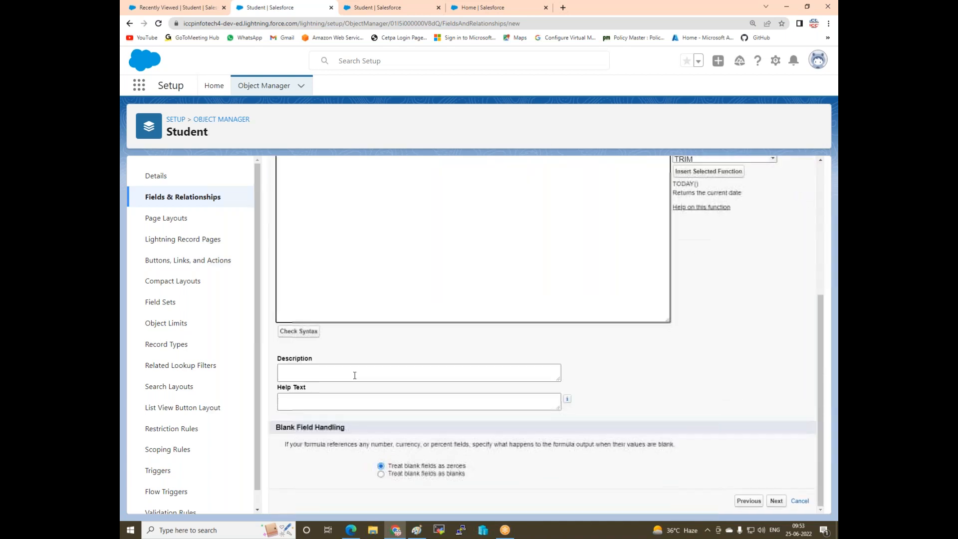
scroll(346, 425, up, 4)
scroll(289, 367, down, 4)
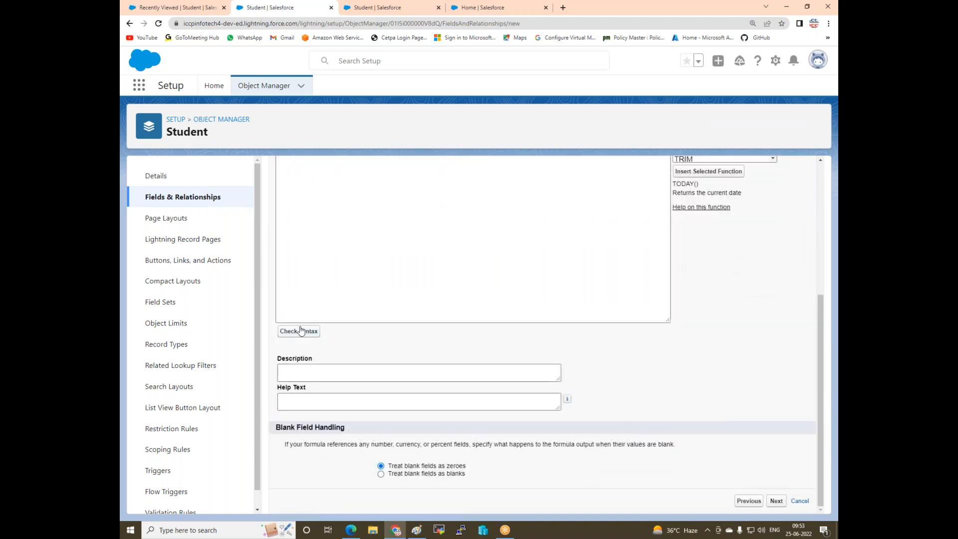
scroll(299, 331, up, 5)
scroll(316, 384, down, 4)
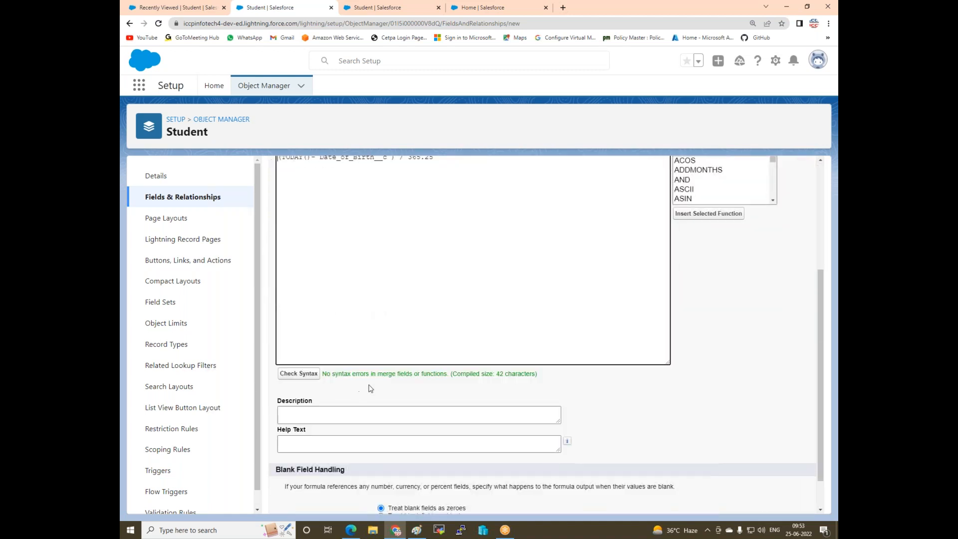
scroll(420, 373, down, 1)
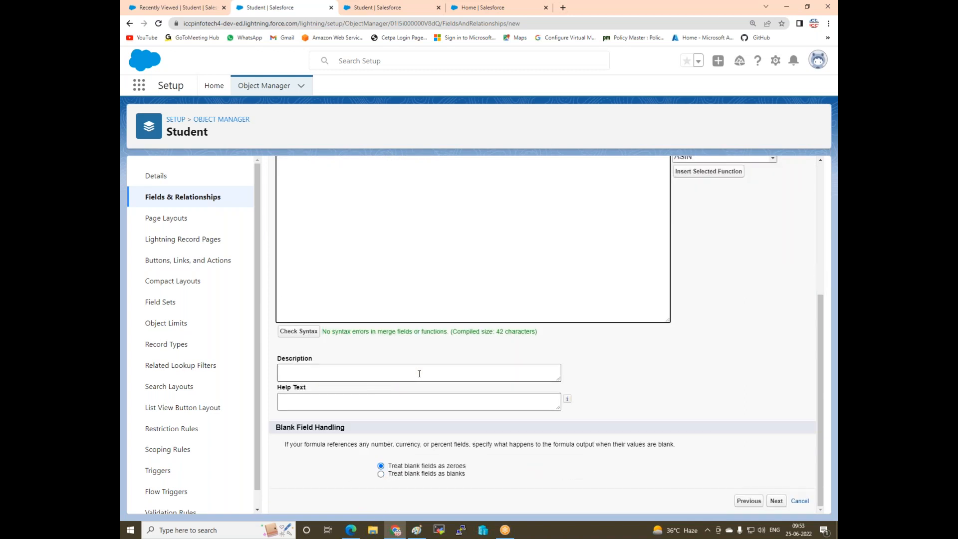
Examine how the AGE formula is built and which blank field handling options apply to it.
scroll(419, 373, up, 3)
scroll(418, 373, up, 2)
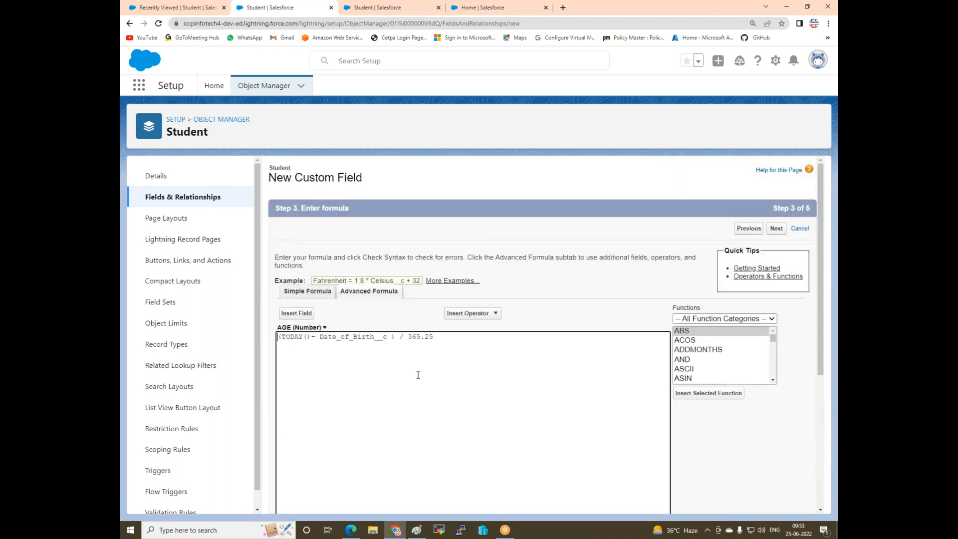
scroll(418, 375, down, 5)
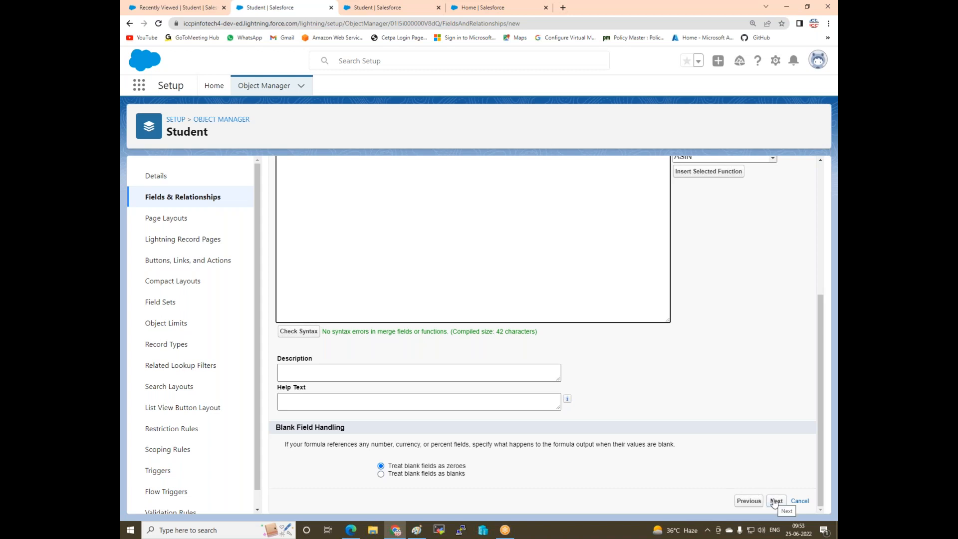
scroll(366, 357, up, 4)
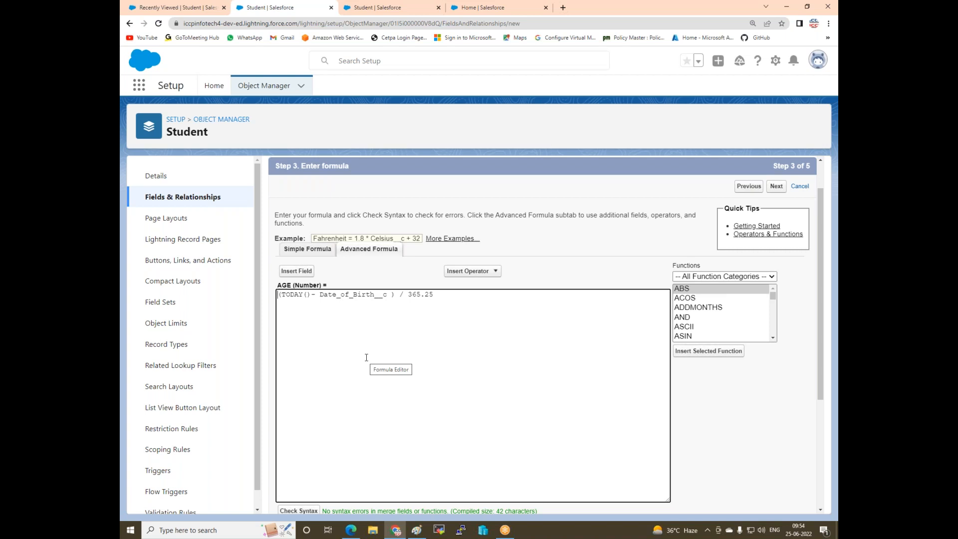
drag(316, 295, 306, 294)
click(322, 321)
scroll(496, 418, down, 3)
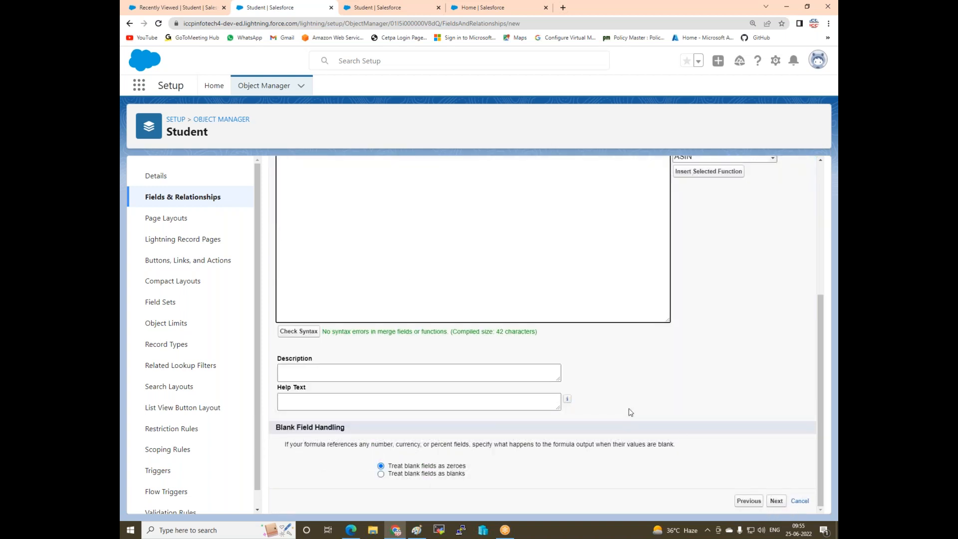
scroll(628, 410, up, 3)
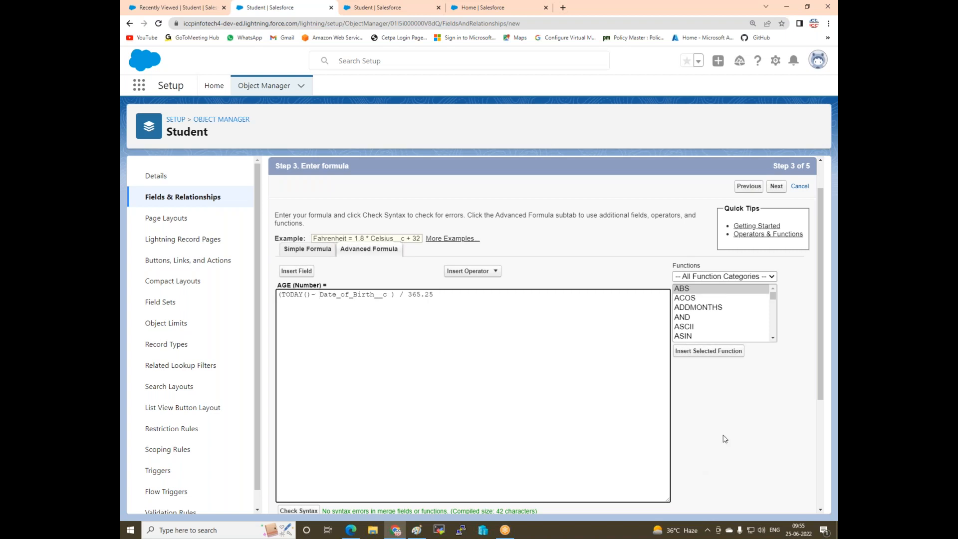
Delete the minus sign and space between TODAY() and Date_of_Birth__c, and re-enter the minus operator.
scroll(724, 438, down, 1)
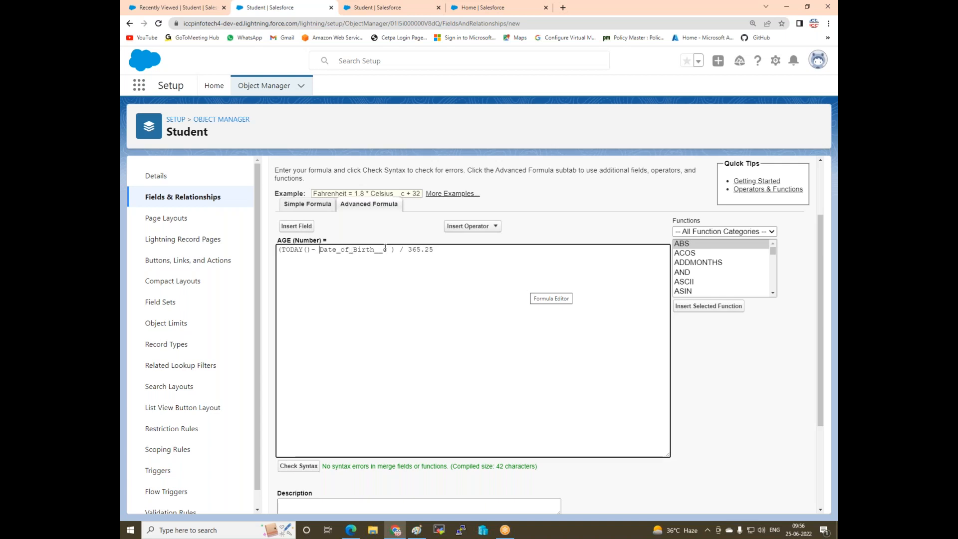
key(BackSpace)
key(BackSpace)
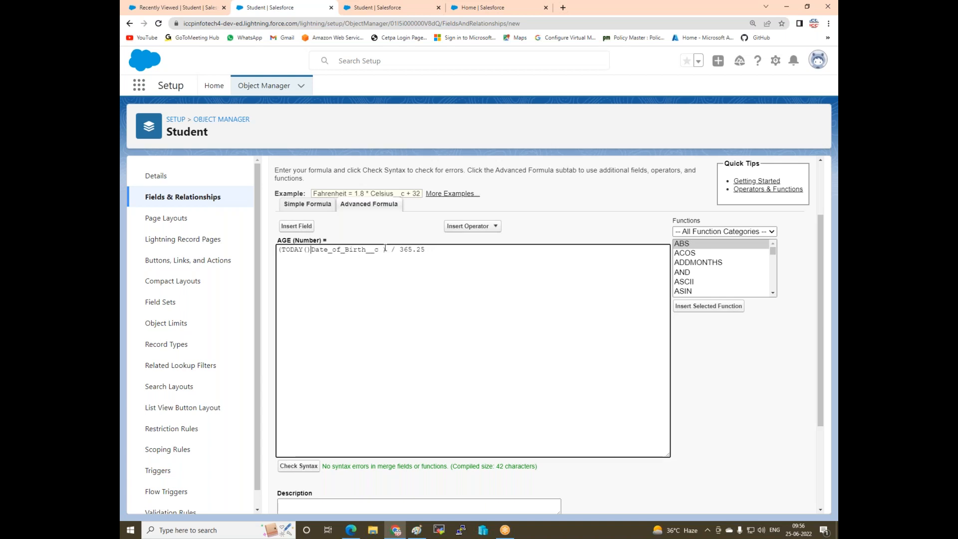
key(BackSpace)
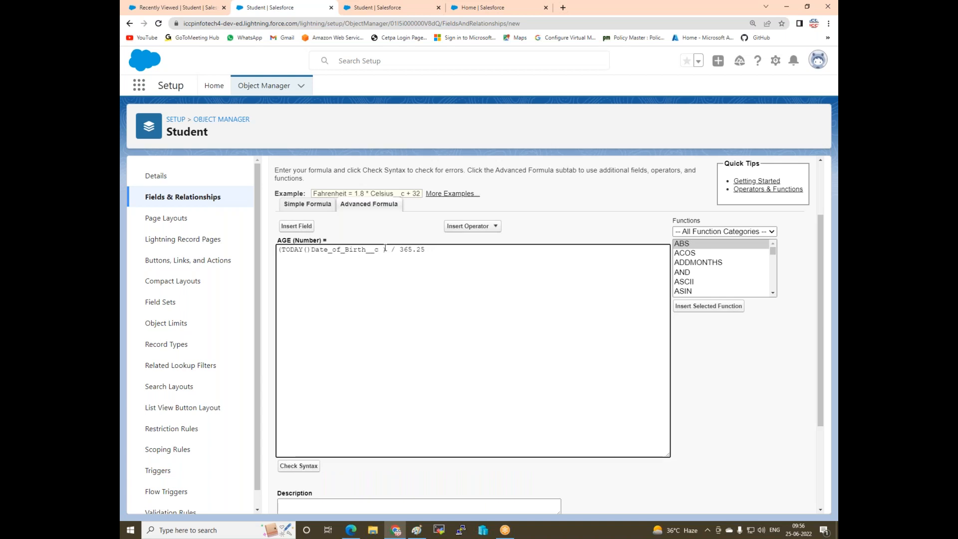
text(-)
Proceed from the AGE formula, accept the default field-level security, and save the field on the Student Layout.
scroll(684, 400, down, 3)
click(773, 500)
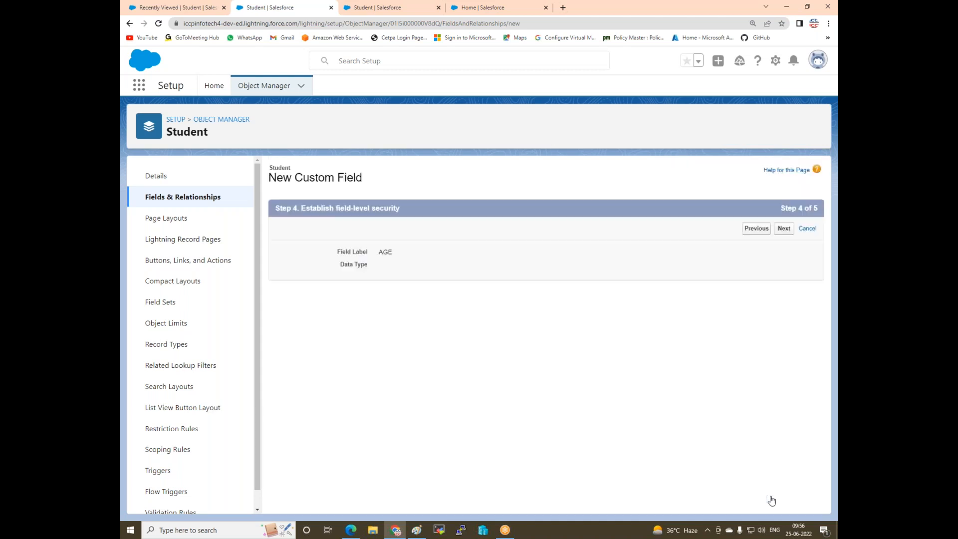
scroll(756, 492, down, 1)
scroll(755, 493, down, 4)
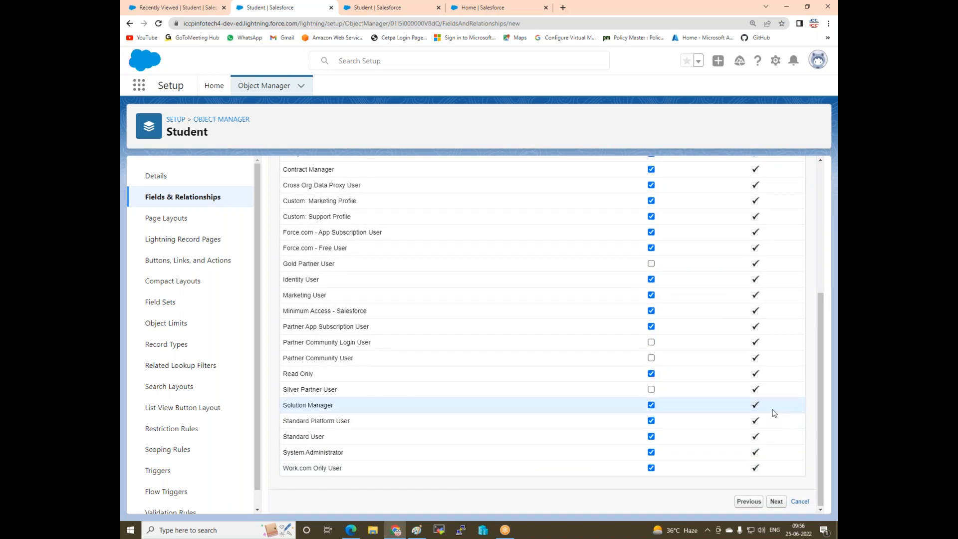
scroll(774, 406, up, 4)
scroll(780, 387, down, 4)
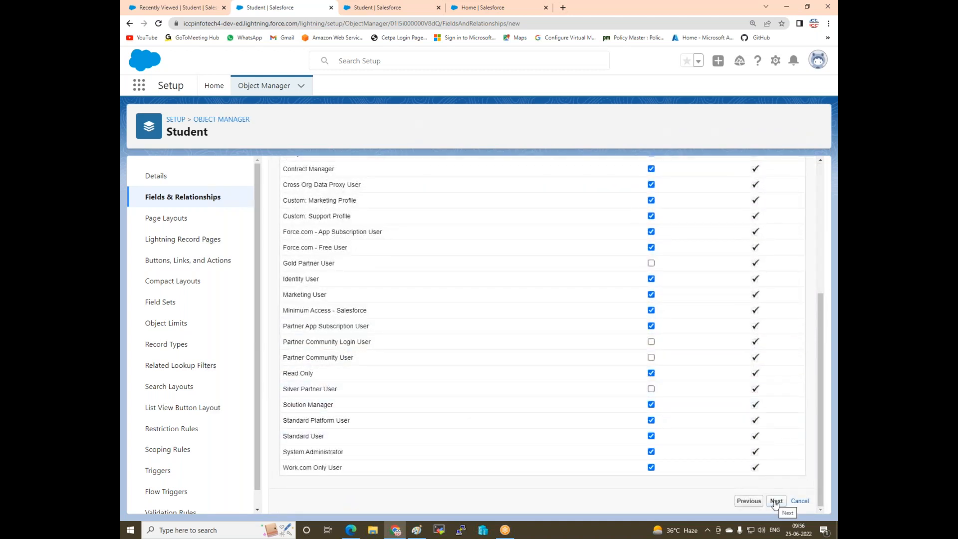
click(775, 501)
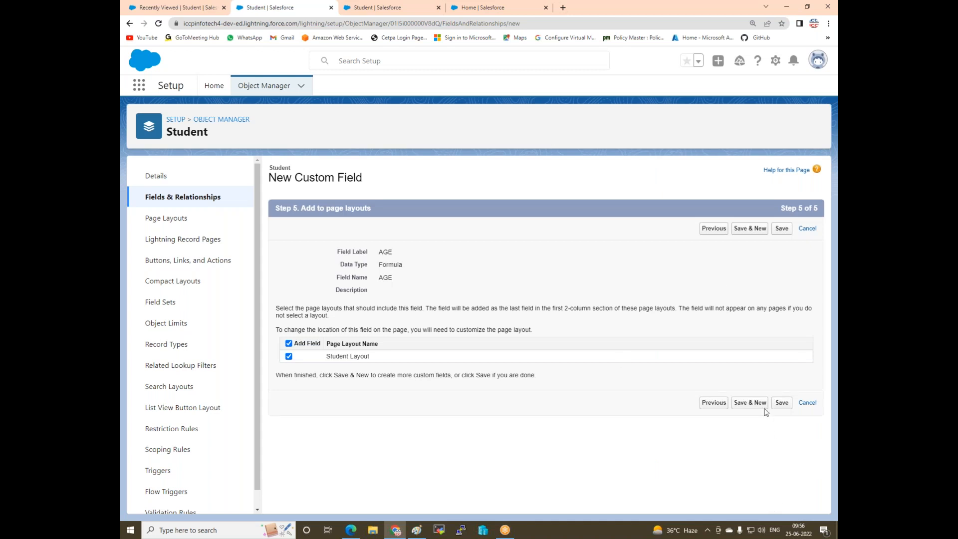
click(782, 229)
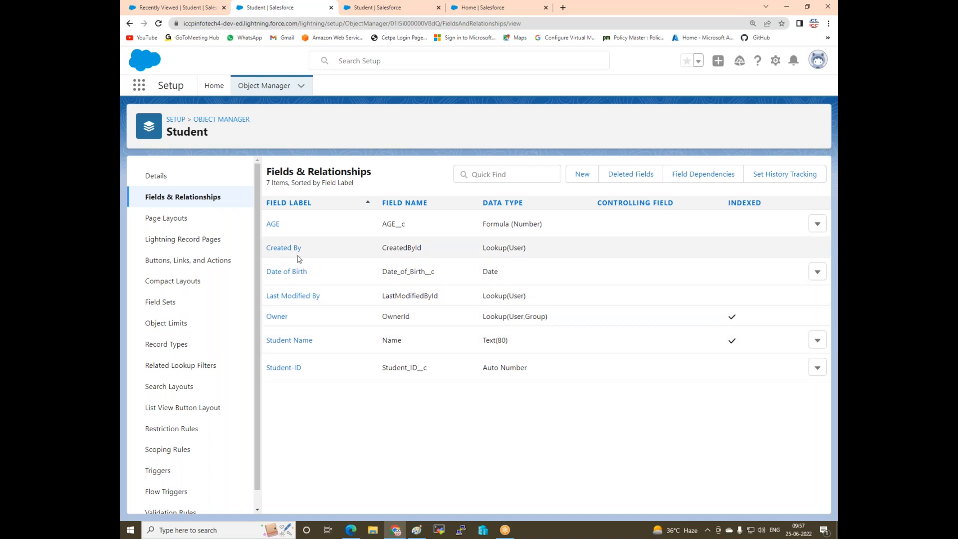
Search Object Manager for "emp" and open the fields and relationships of the Employe object.
click(207, 120)
click(643, 122)
text(em)
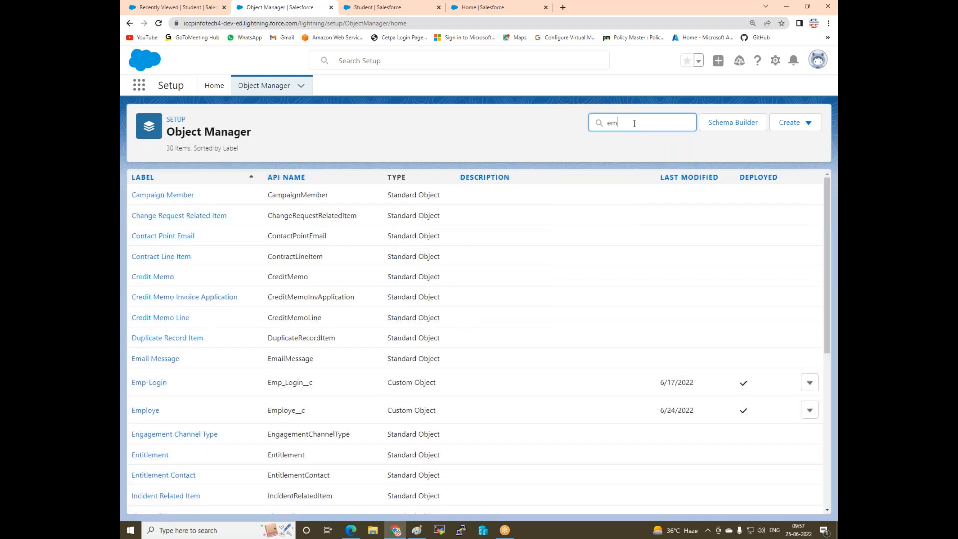
text(p)
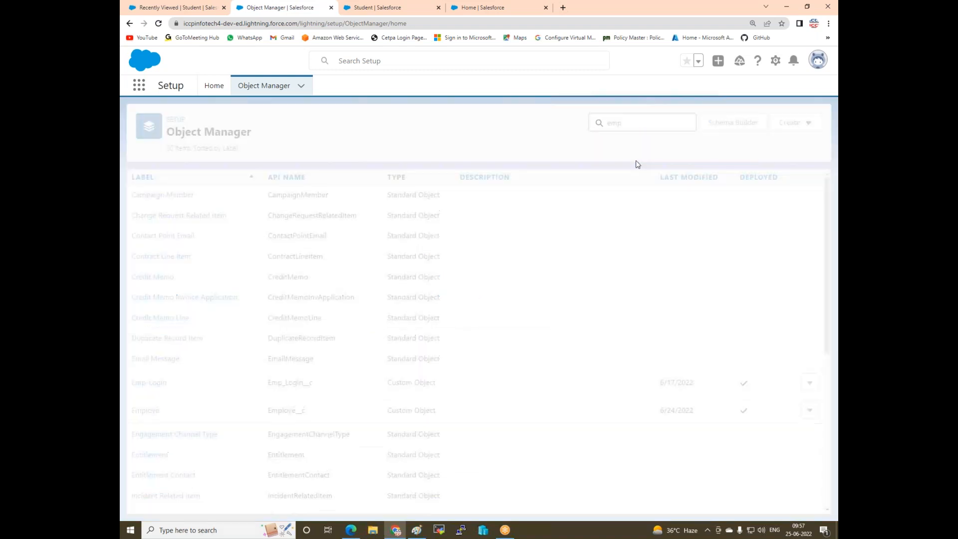
click(145, 223)
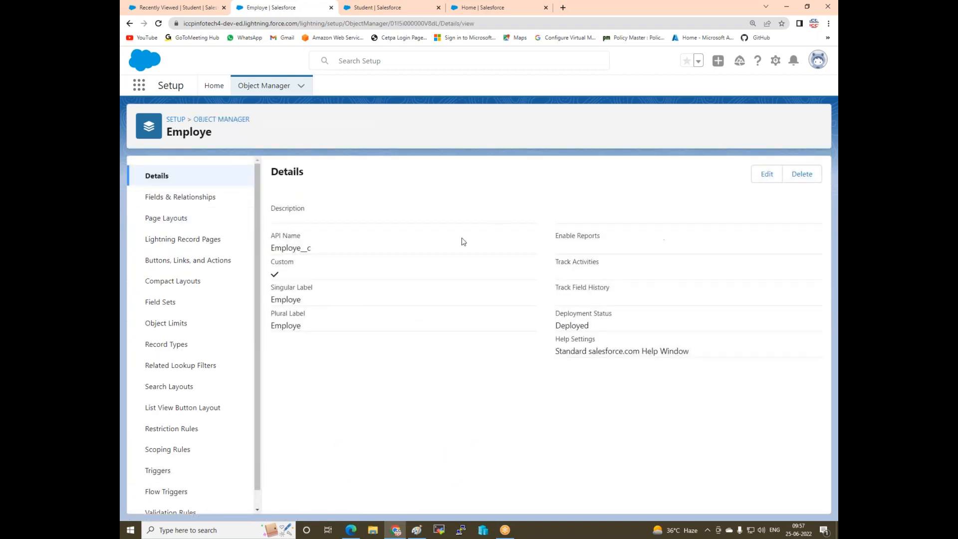
click(177, 200)
Start a new custom field on the Employe object with the Date data type.
click(583, 174)
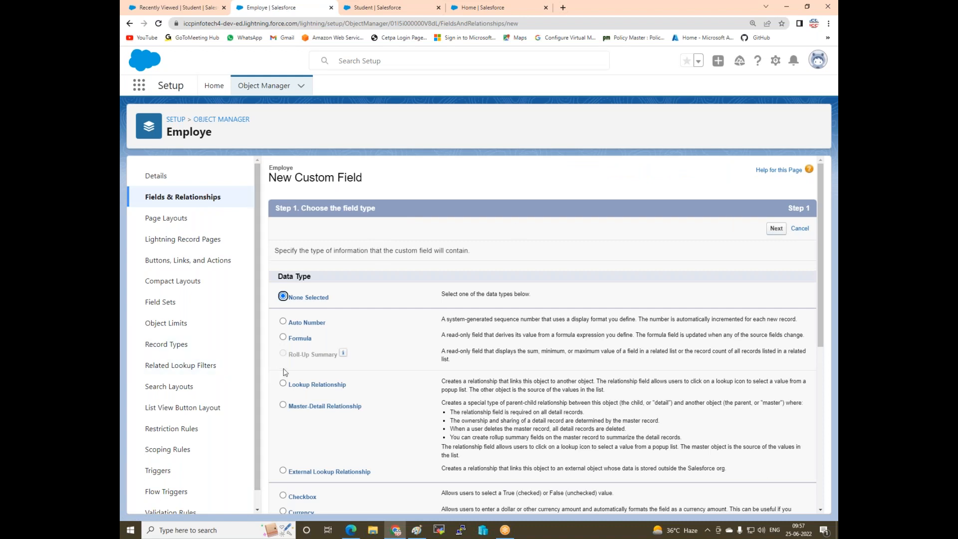
scroll(298, 379, down, 2)
click(283, 443)
scroll(284, 445, down, 3)
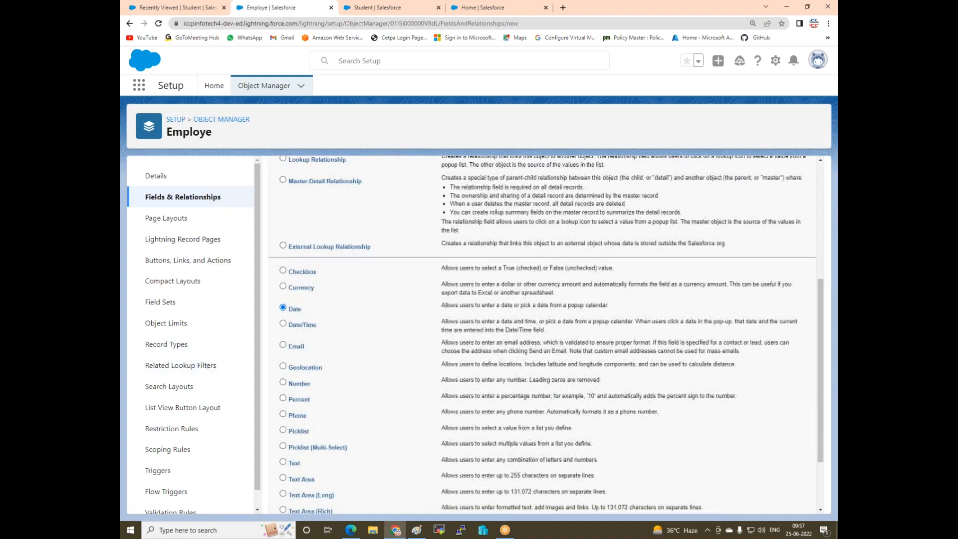
scroll(284, 445, down, 2)
click(777, 501)
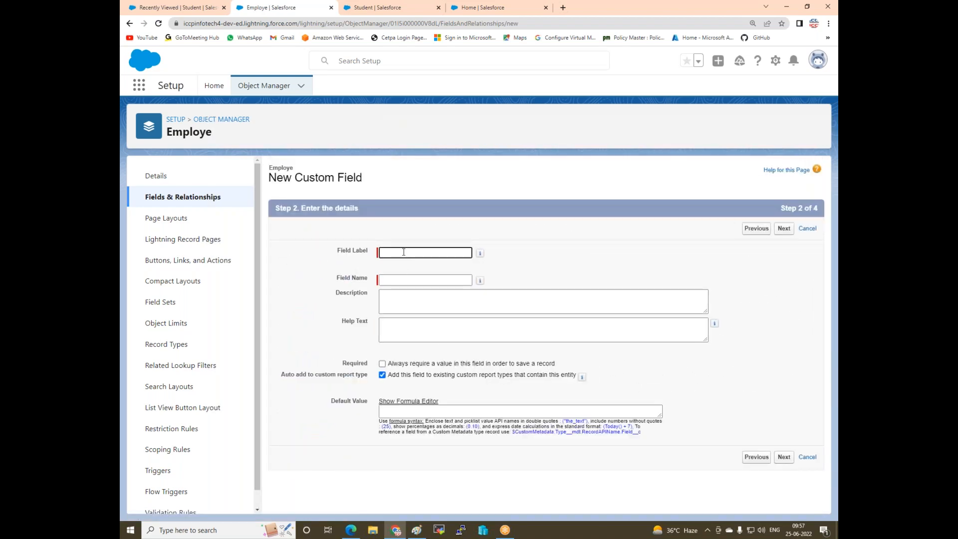
Label the field Date of Birth with the field name Date_of_Birth, leave it optional, and proceed to field-level security.
click(403, 251)
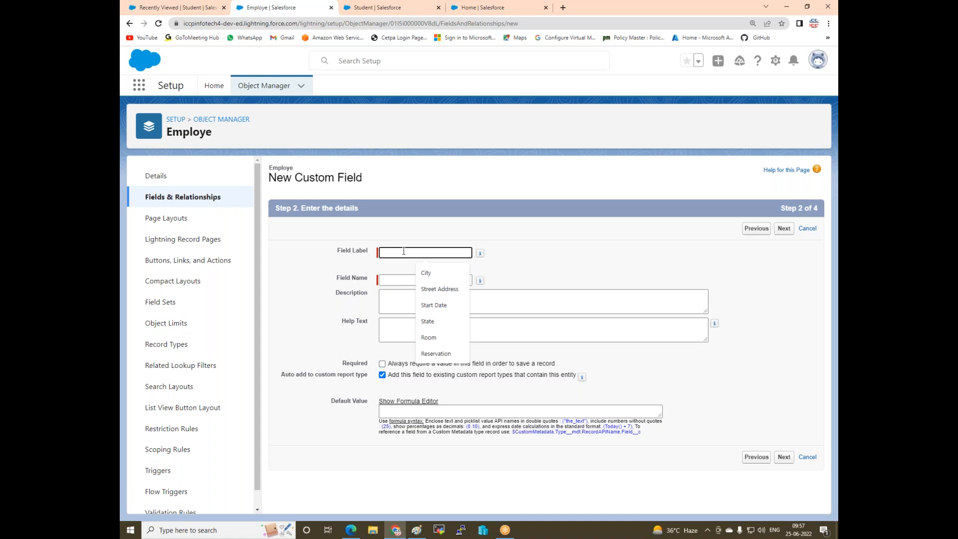
text(D)
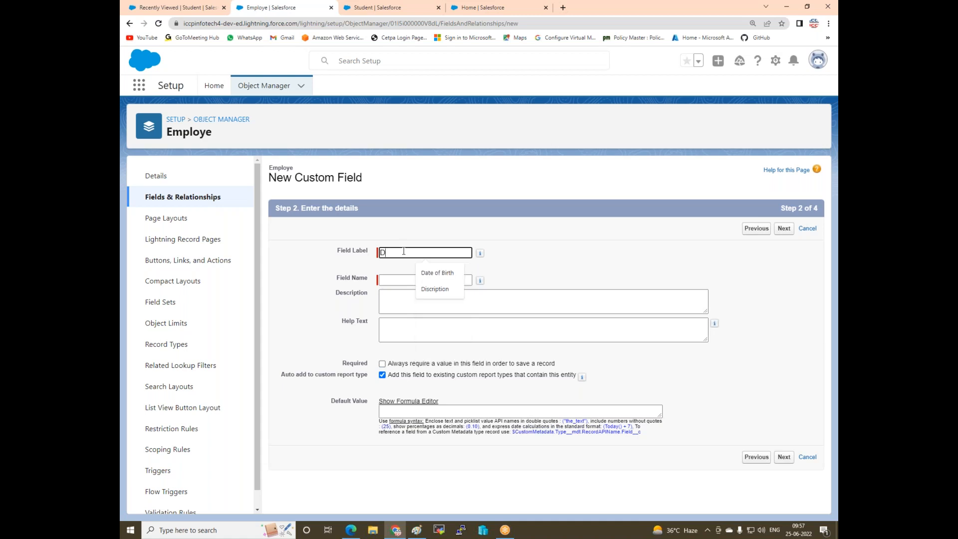
click(422, 274)
click(417, 280)
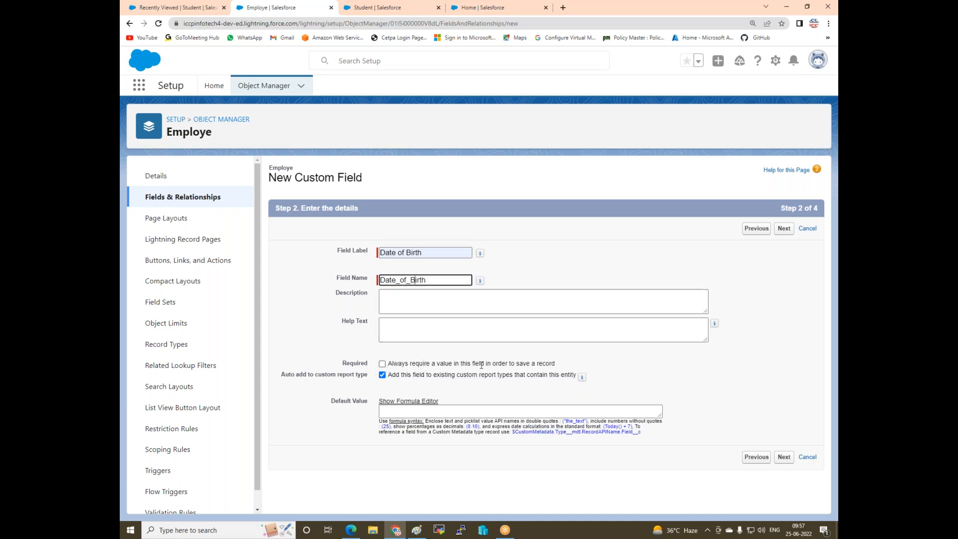
drag(556, 364, 372, 369)
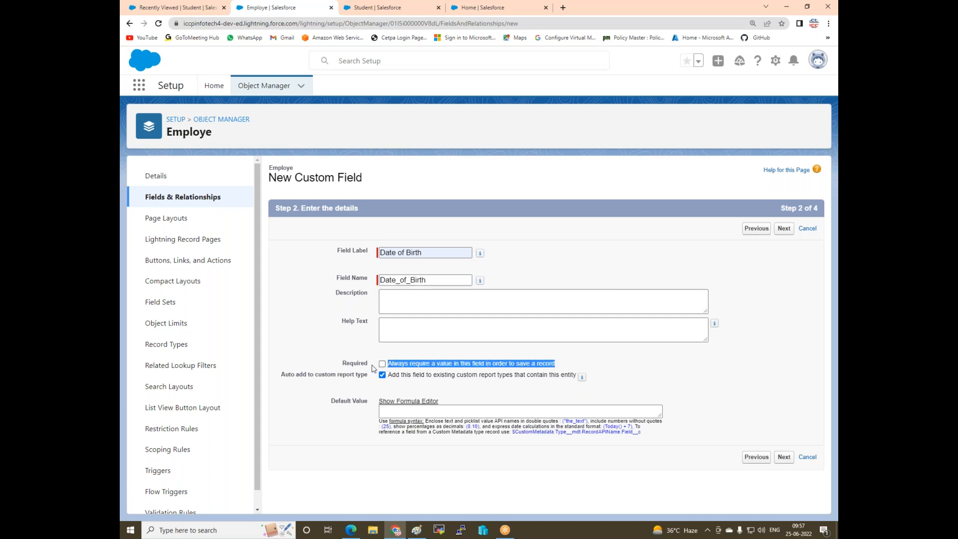
click(448, 351)
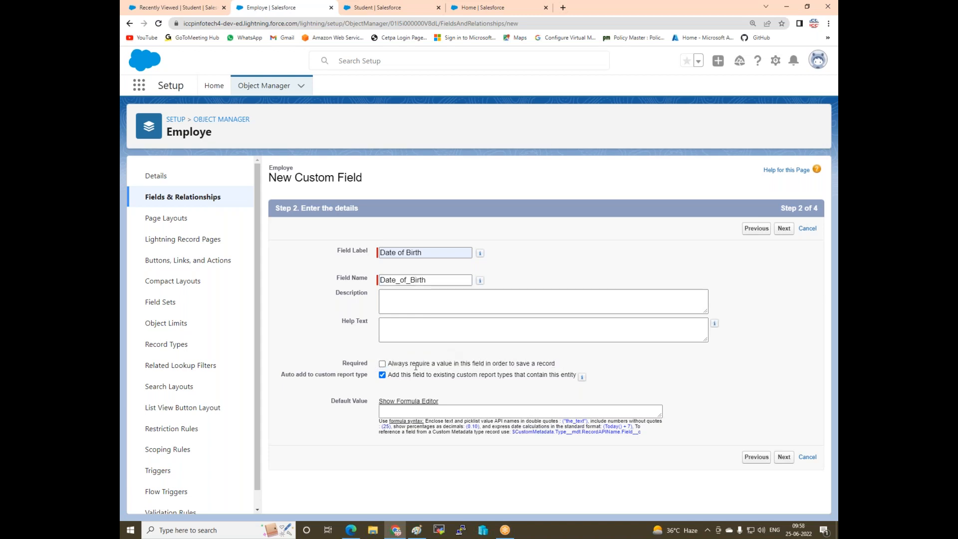
click(788, 460)
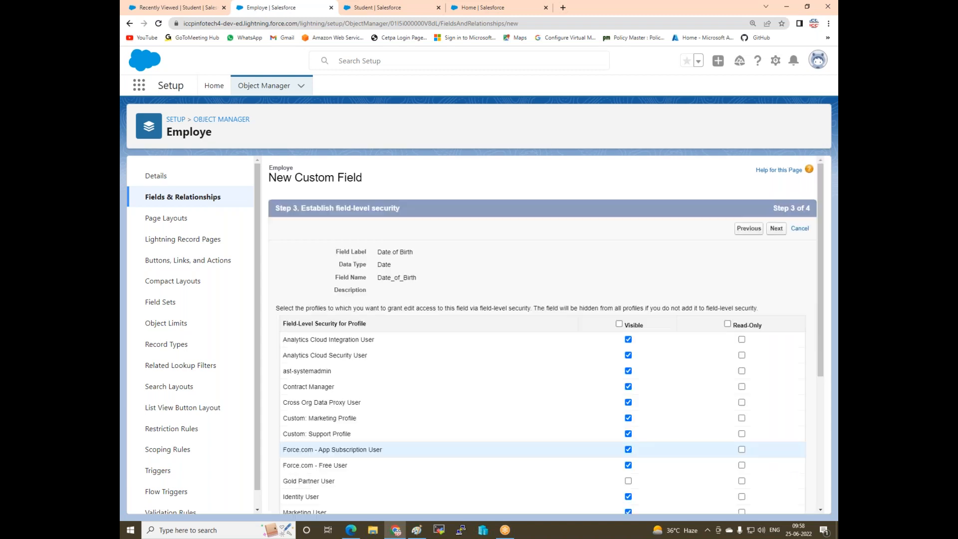
Keep the default profile visibility for Date of Birth and save the field on the Employe Layout.
scroll(783, 419, down, 5)
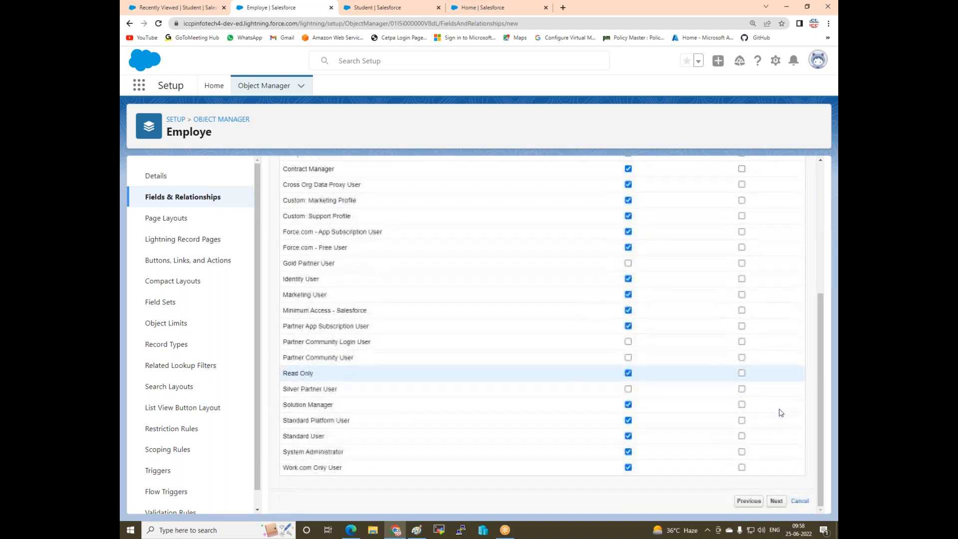
scroll(776, 388, up, 5)
click(774, 228)
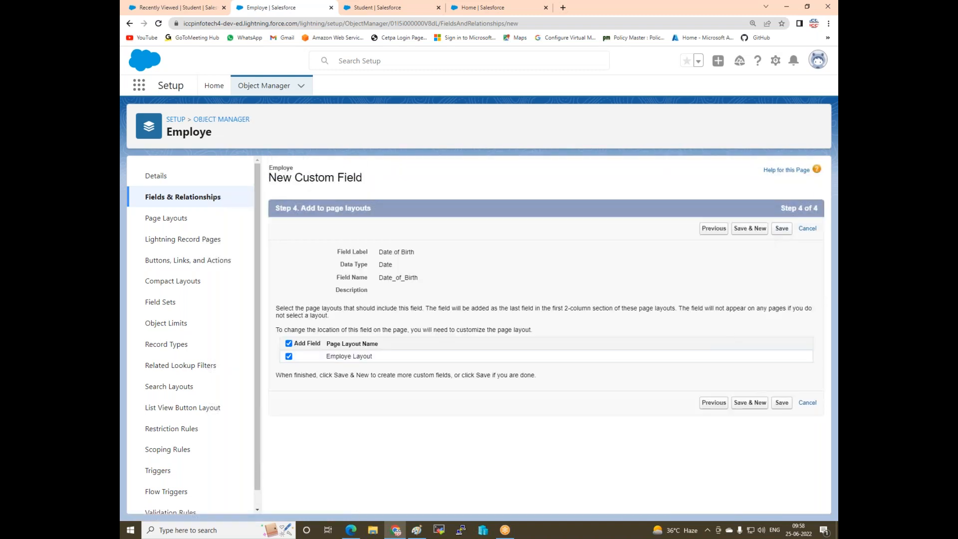
click(779, 405)
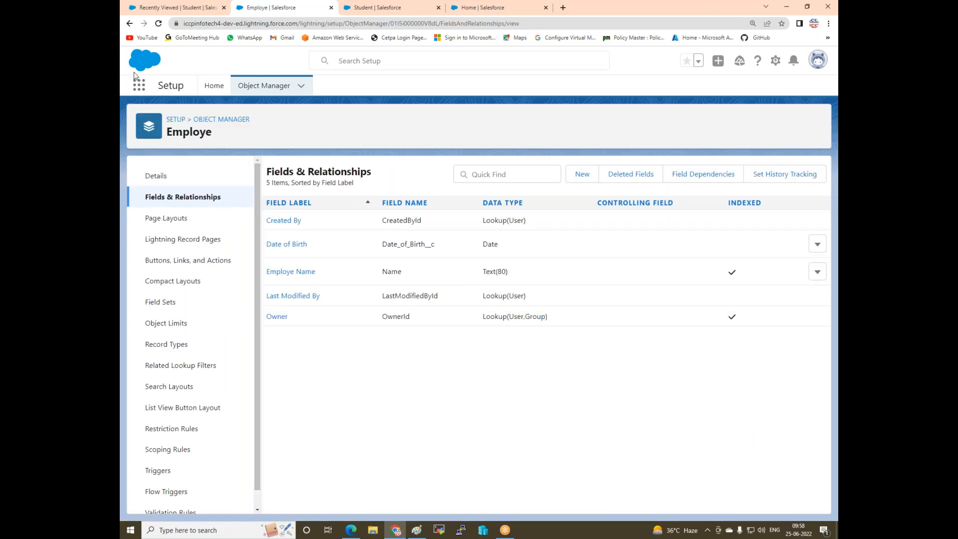
Switch to the education institute app, reload it, and open the Employe list.
click(156, 11)
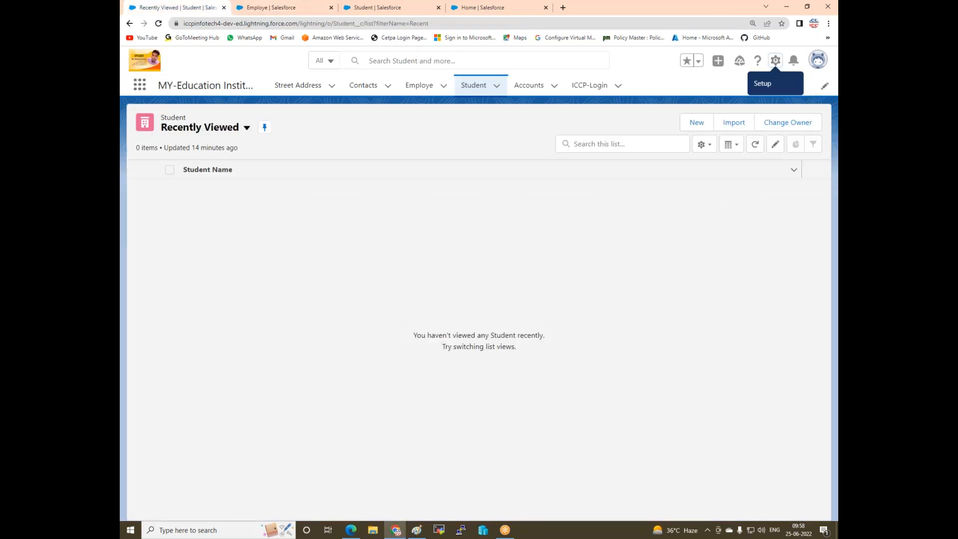
click(157, 24)
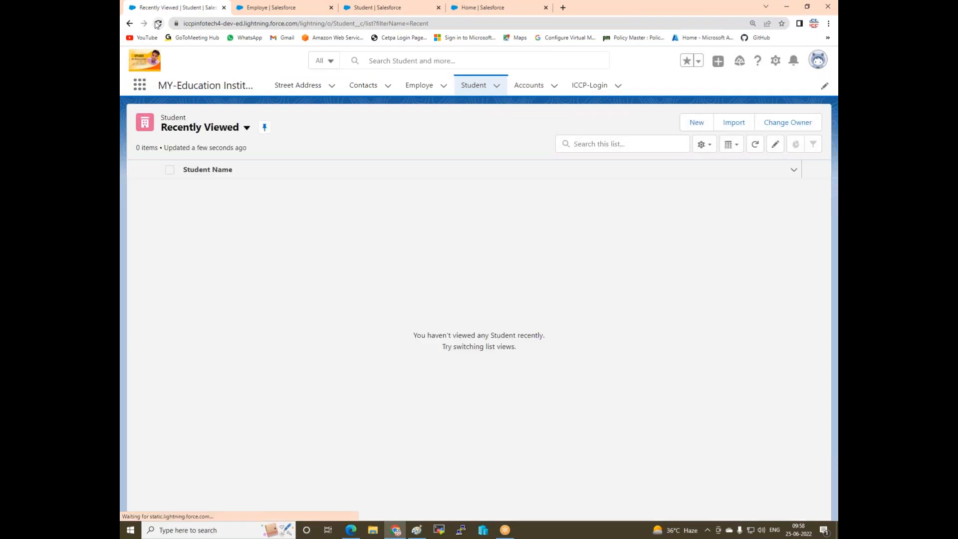
click(157, 24)
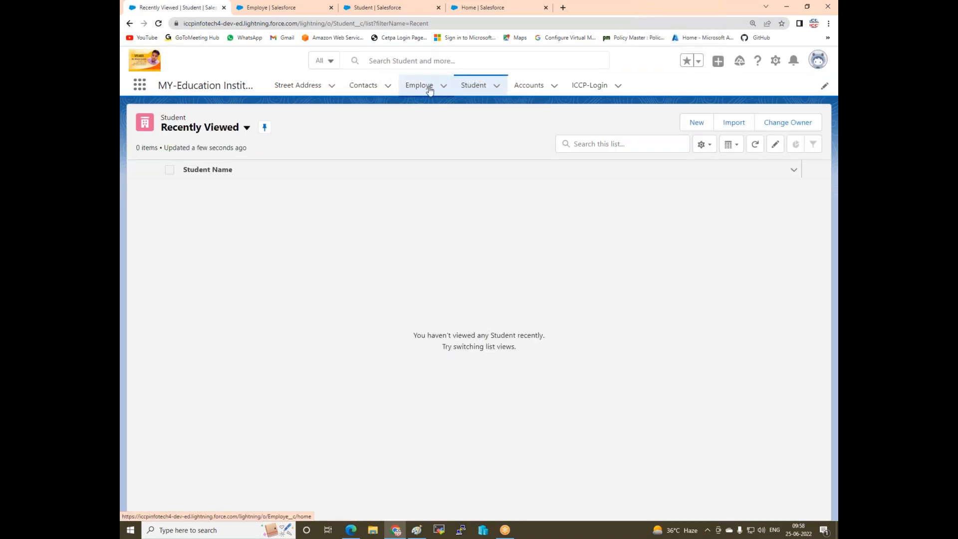
click(429, 89)
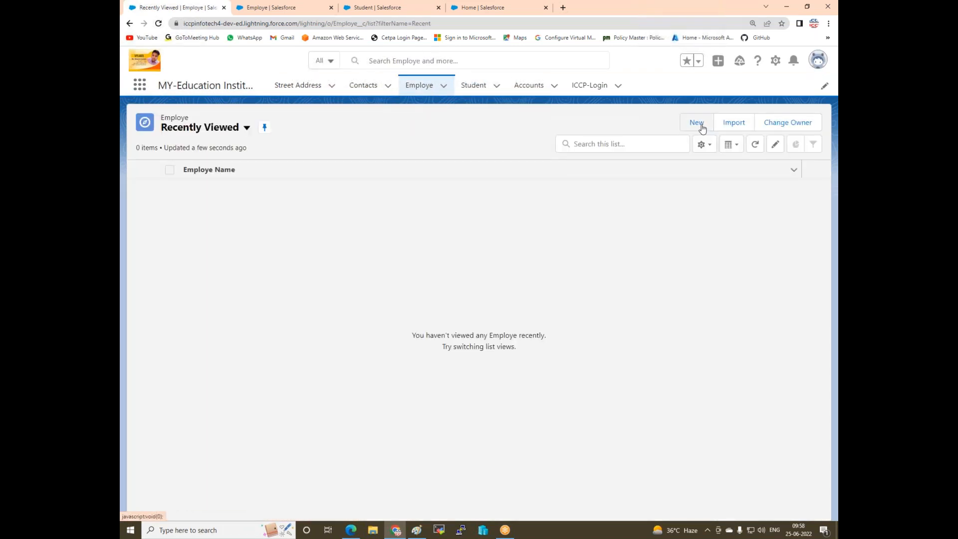
Create and save an Employe record named user1 with the Date of Birth left blank.
click(697, 123)
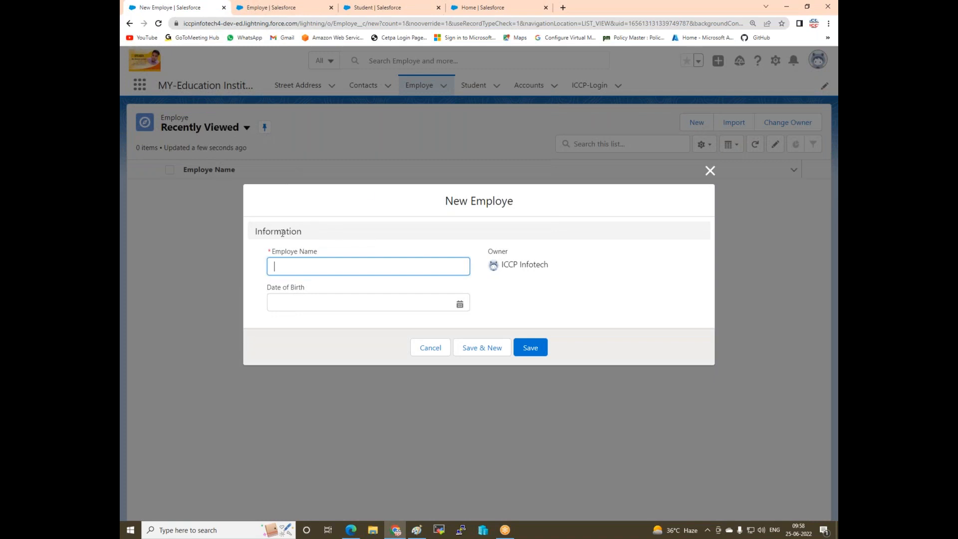
text(user1)
click(538, 355)
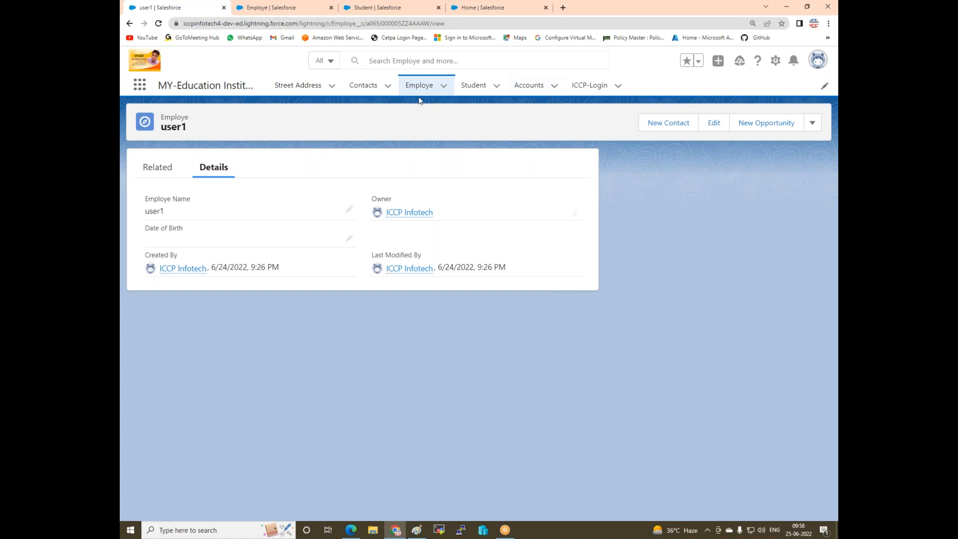
Start a new Student record and enter the student's name.
click(477, 88)
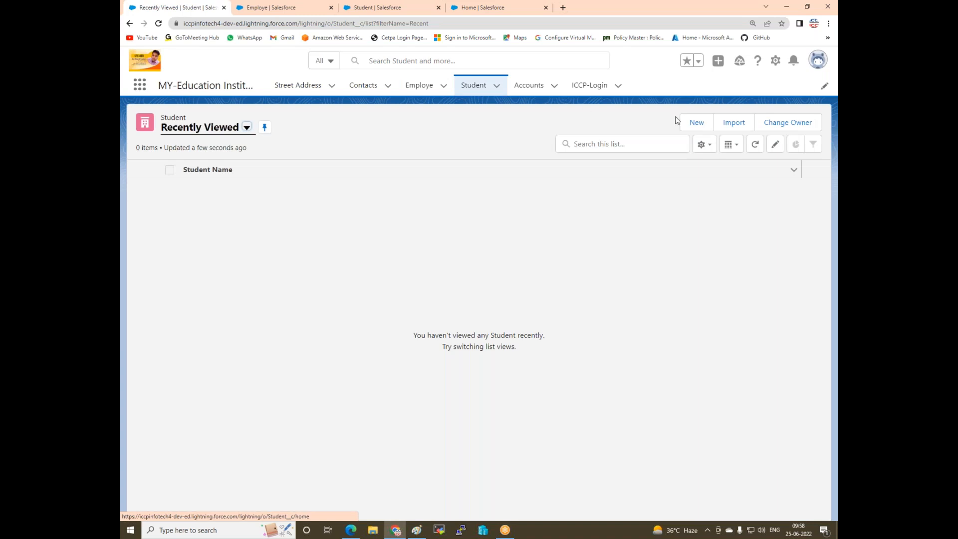
click(696, 123)
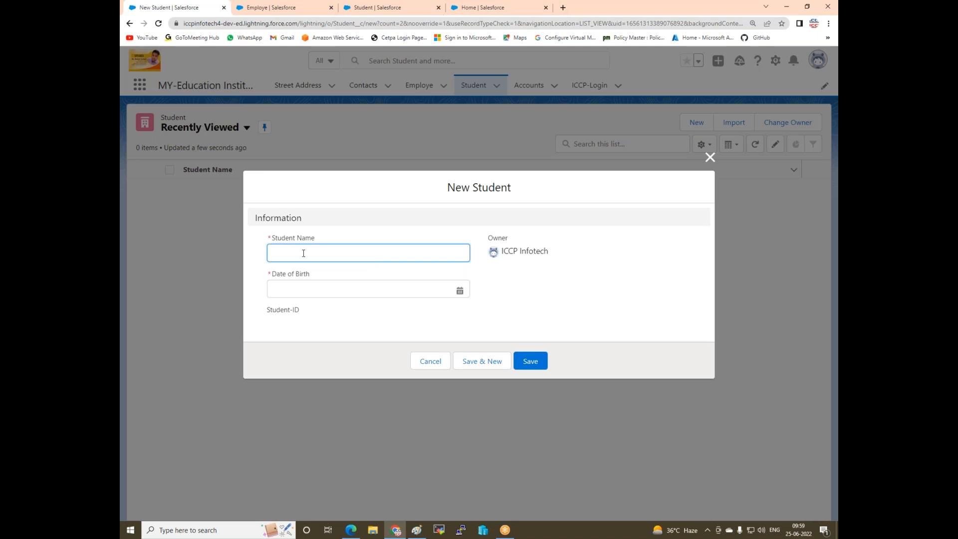
text(jay)
Pick the student's Date of Birth from the calendar and save the first Student record.
click(443, 294)
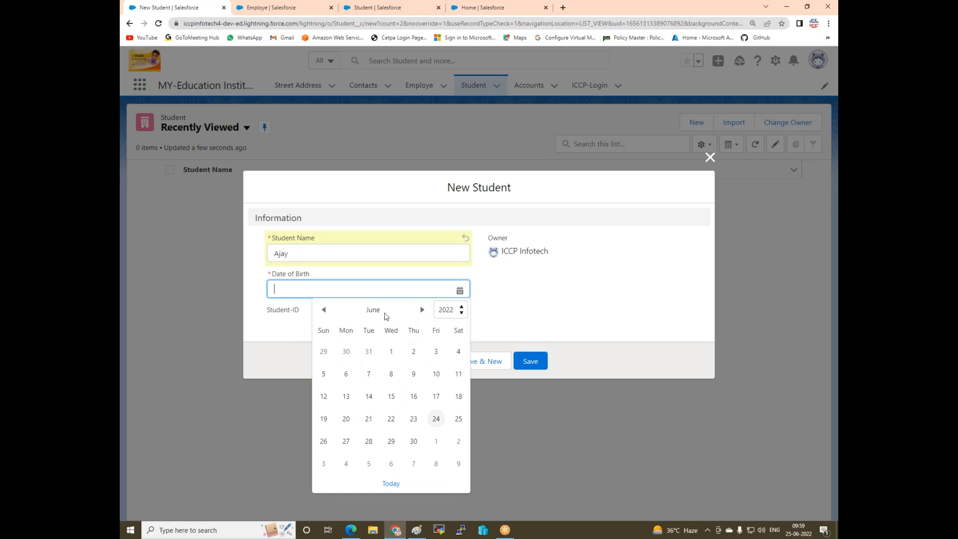
click(445, 310)
scroll(451, 452, up, 6)
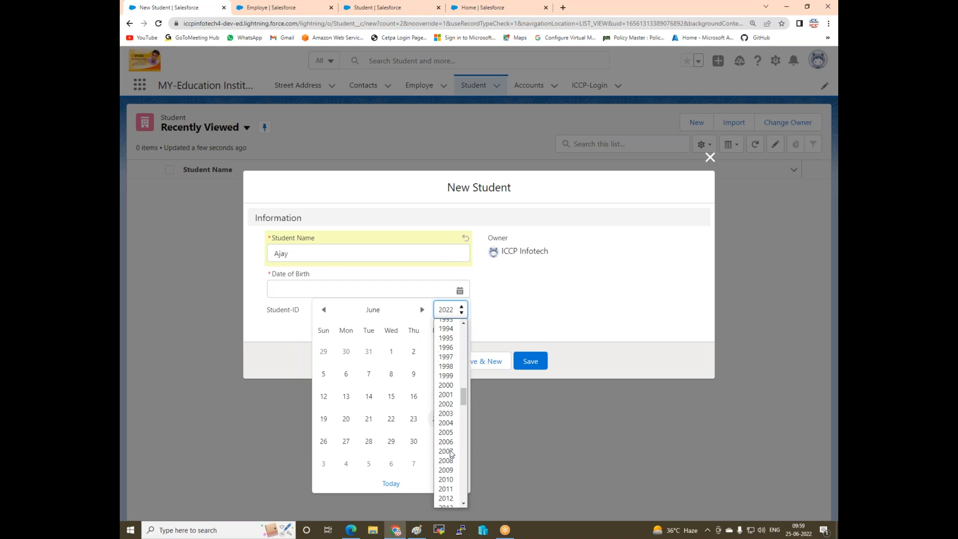
scroll(451, 452, down, 6)
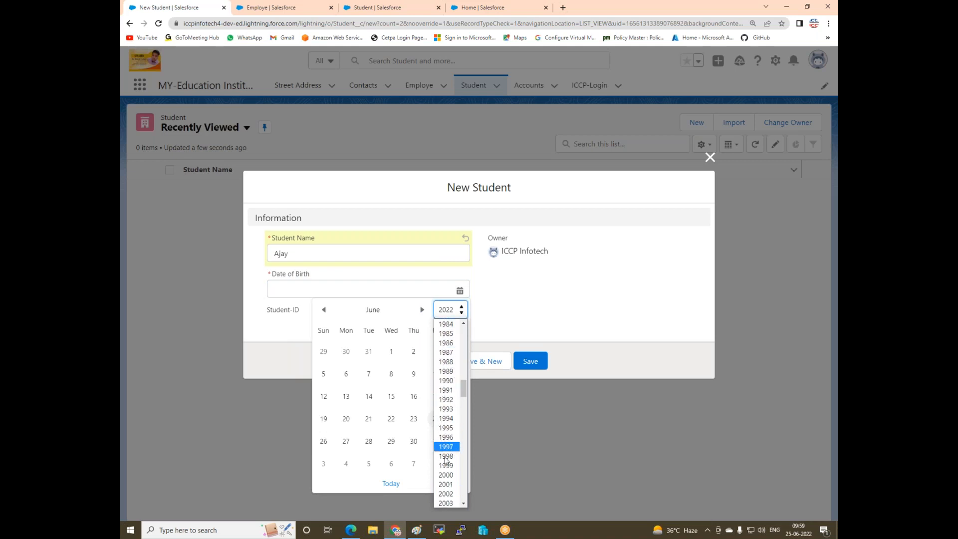
scroll(446, 471, up, 12)
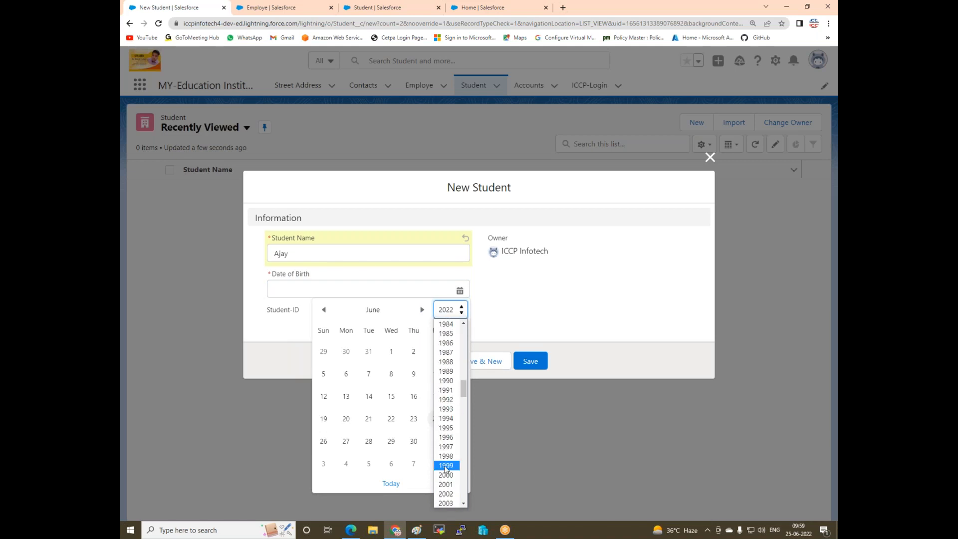
scroll(447, 462, down, 7)
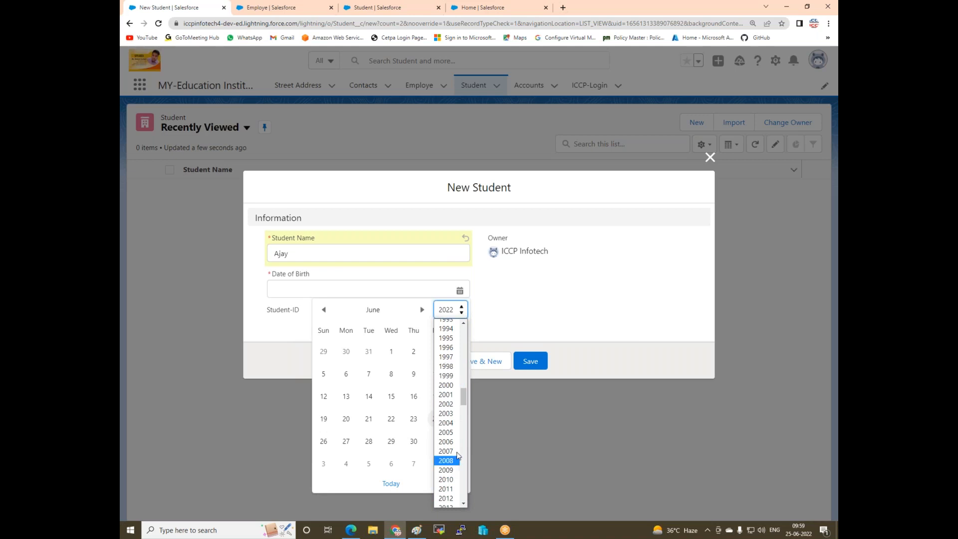
scroll(451, 437, down, 6)
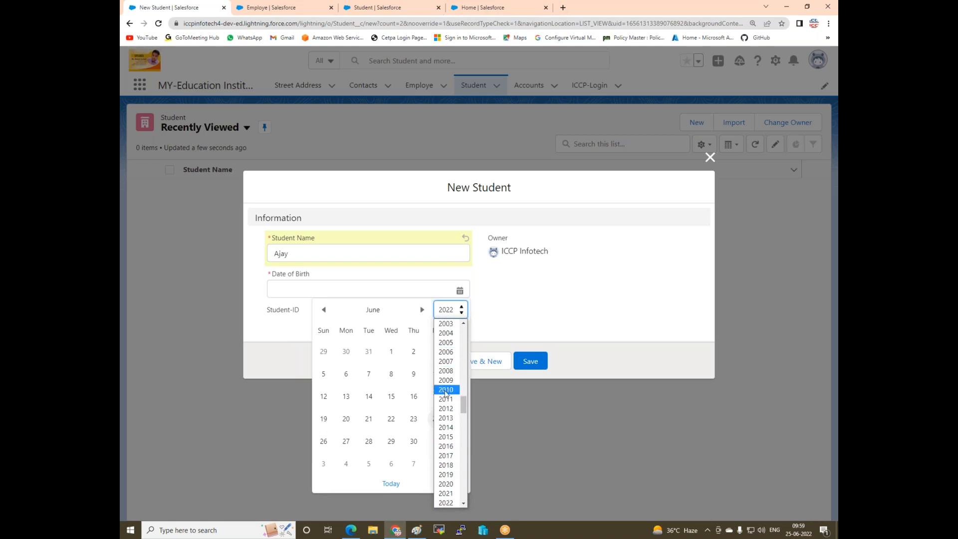
scroll(449, 399, down, 6)
scroll(454, 427, down, 4)
scroll(455, 426, up, 4)
scroll(454, 426, up, 4)
scroll(454, 428, down, 2)
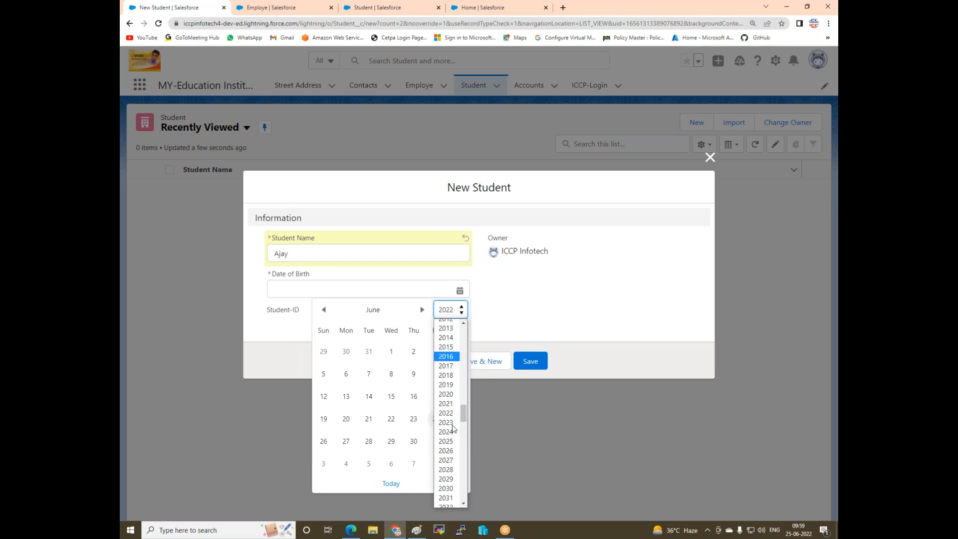
scroll(451, 424, up, 4)
scroll(450, 421, up, 3)
scroll(450, 418, down, 3)
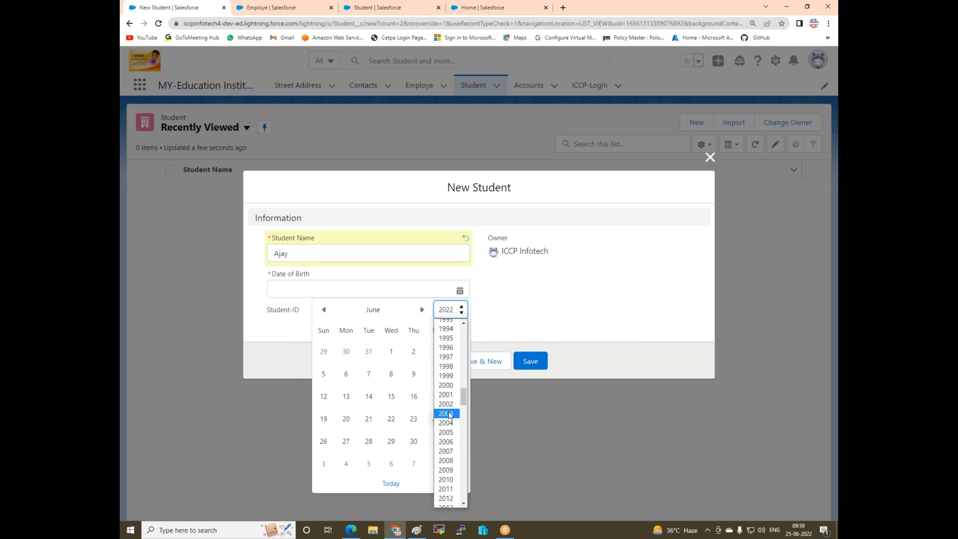
click(445, 385)
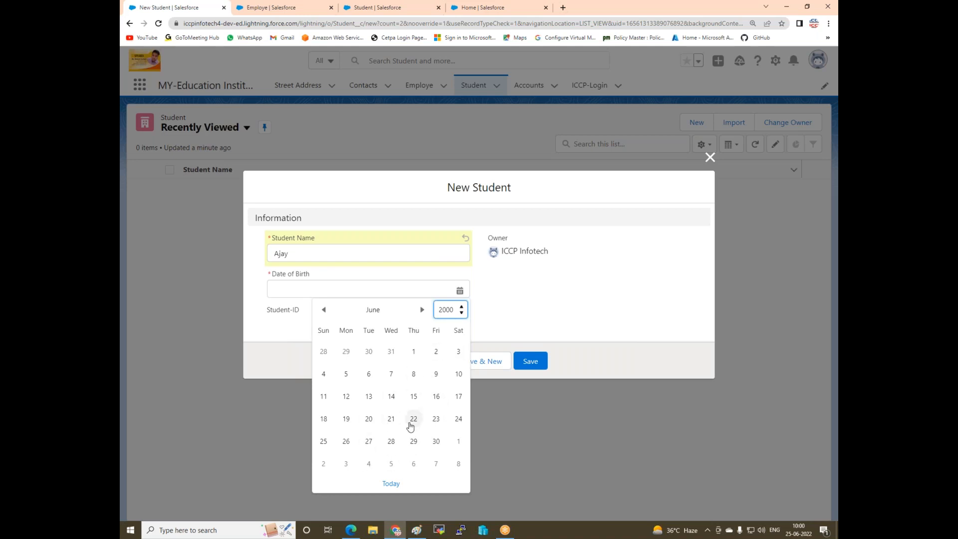
click(323, 441)
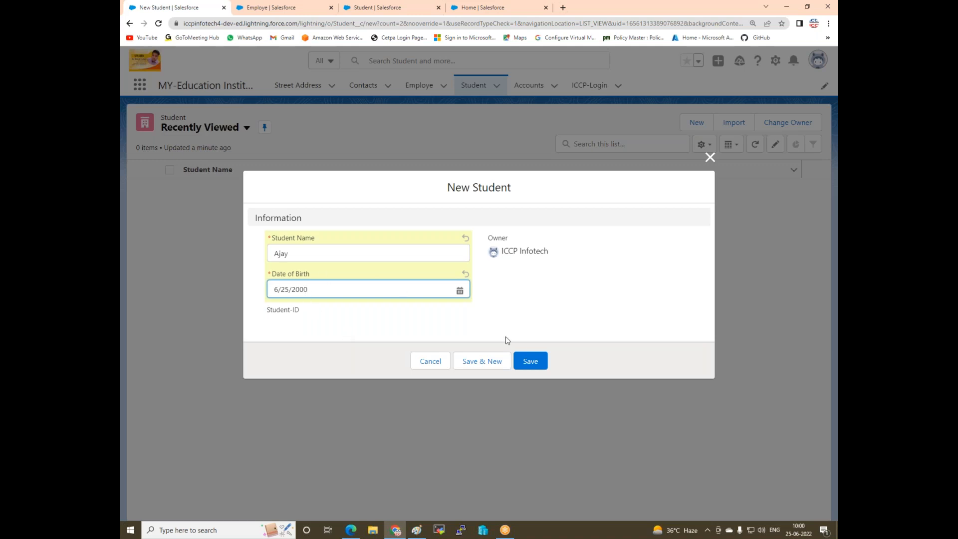
click(530, 360)
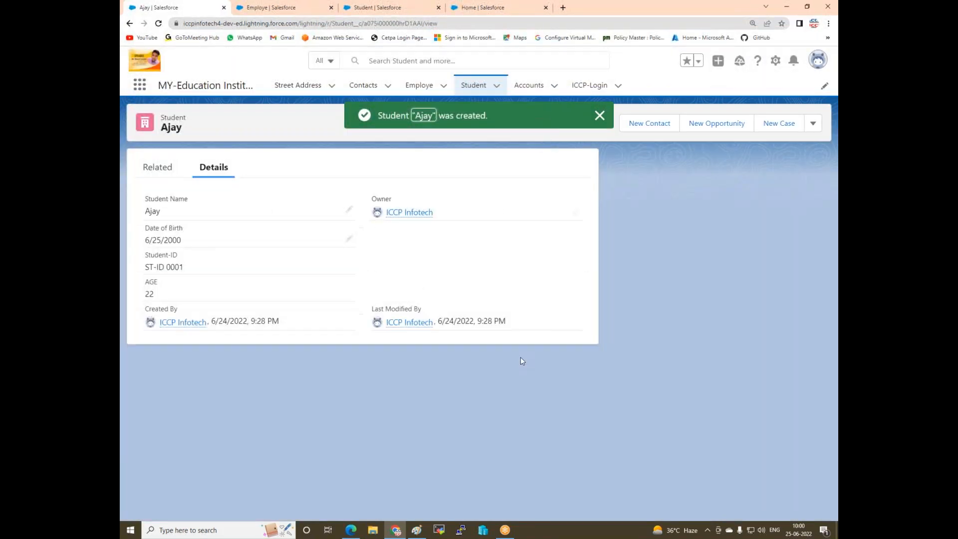
Check the Student-ID and AGE values on the newly saved Student record.
drag(140, 269, 188, 266)
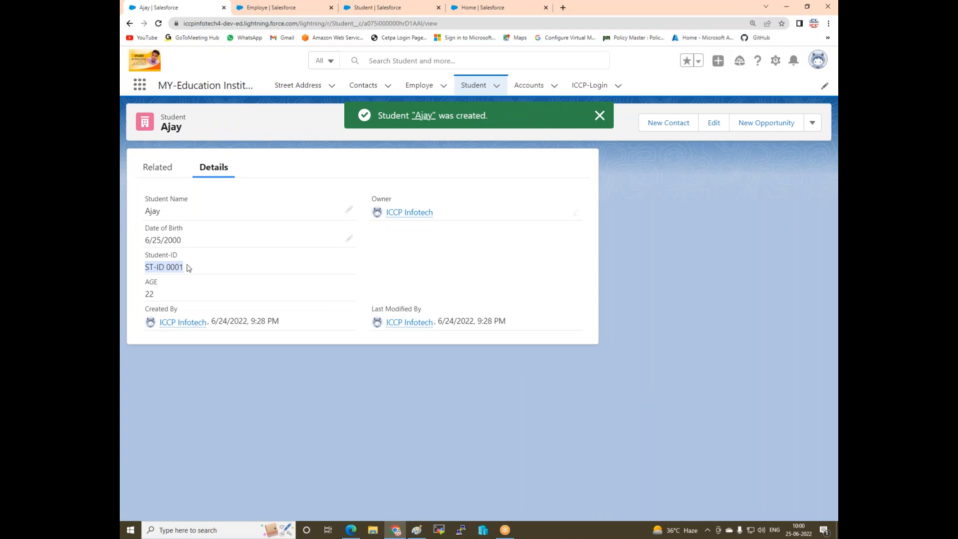
drag(142, 297, 184, 299)
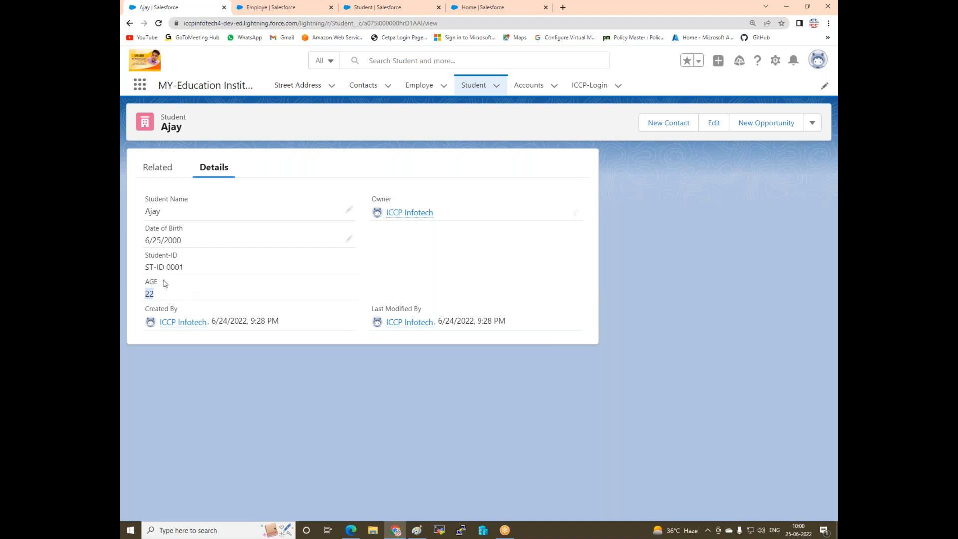
click(683, 125)
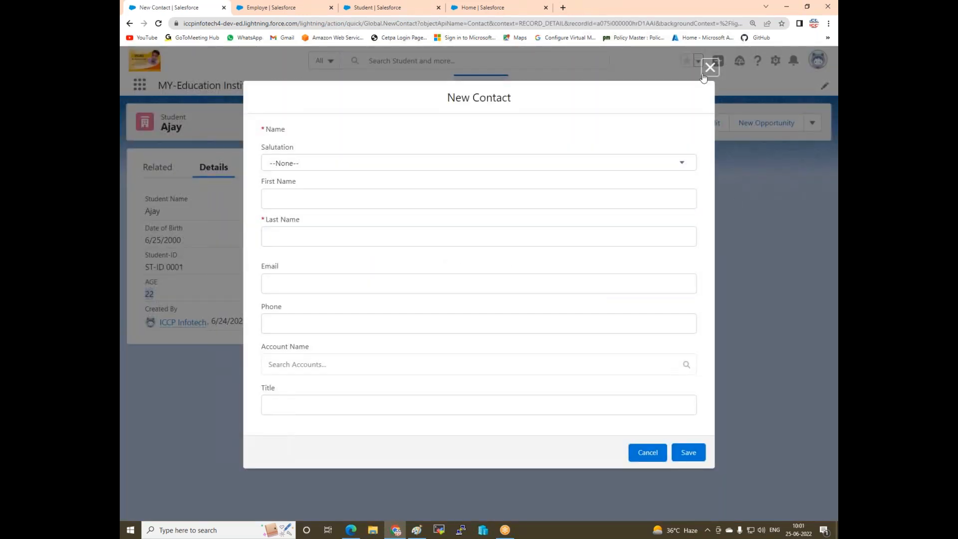
click(709, 69)
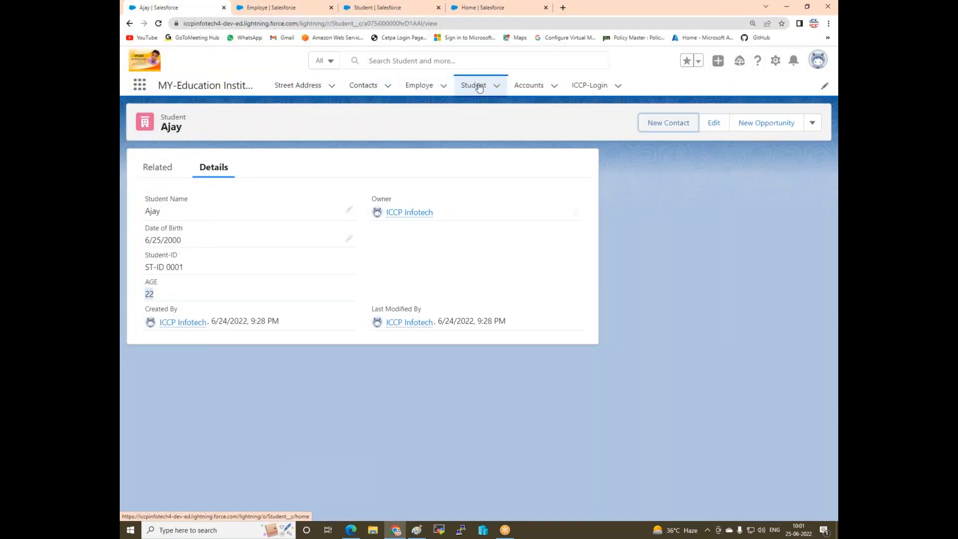
Start a second Student record from the Student list and enter the student's name.
click(474, 85)
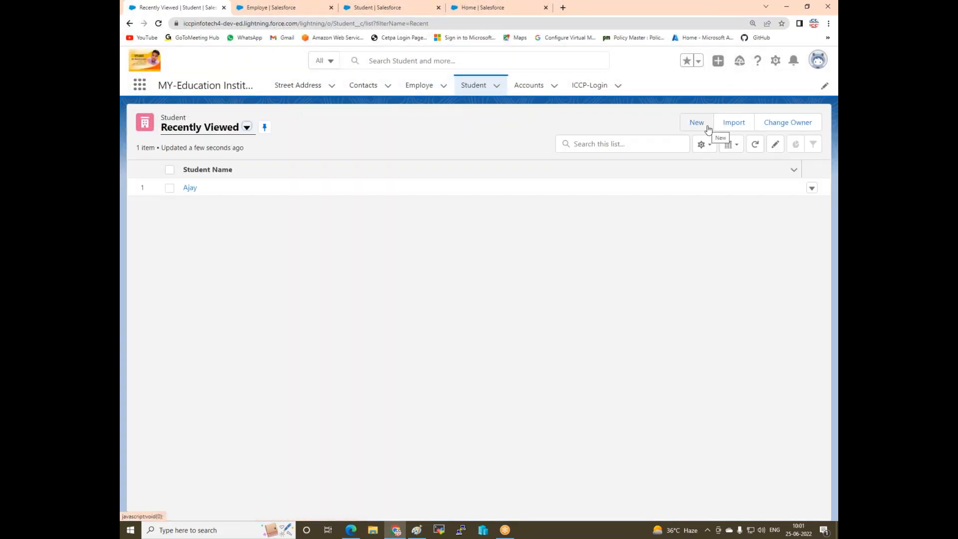
click(699, 125)
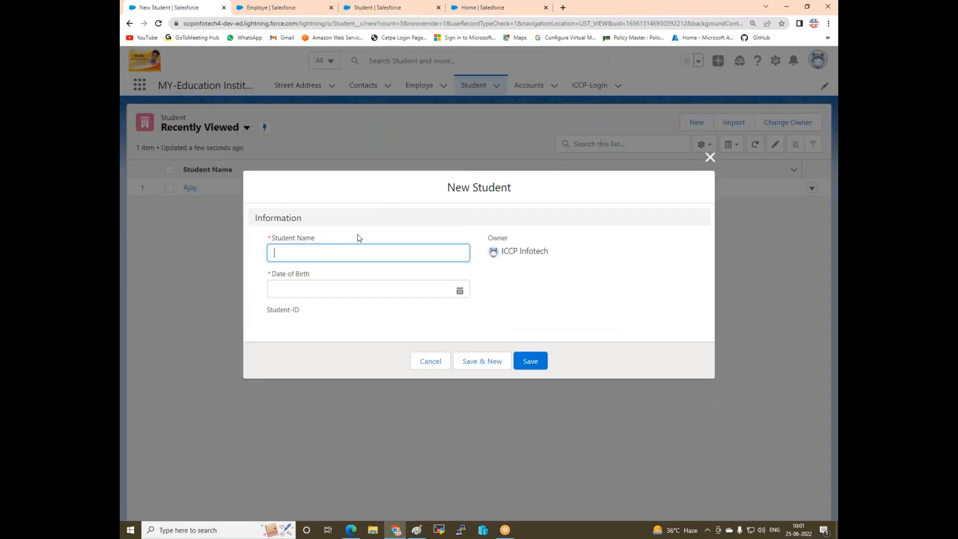
text(AMIT)
Choose the second student's Date of Birth from an earlier year than the first student's and save the record.
click(459, 290)
click(446, 310)
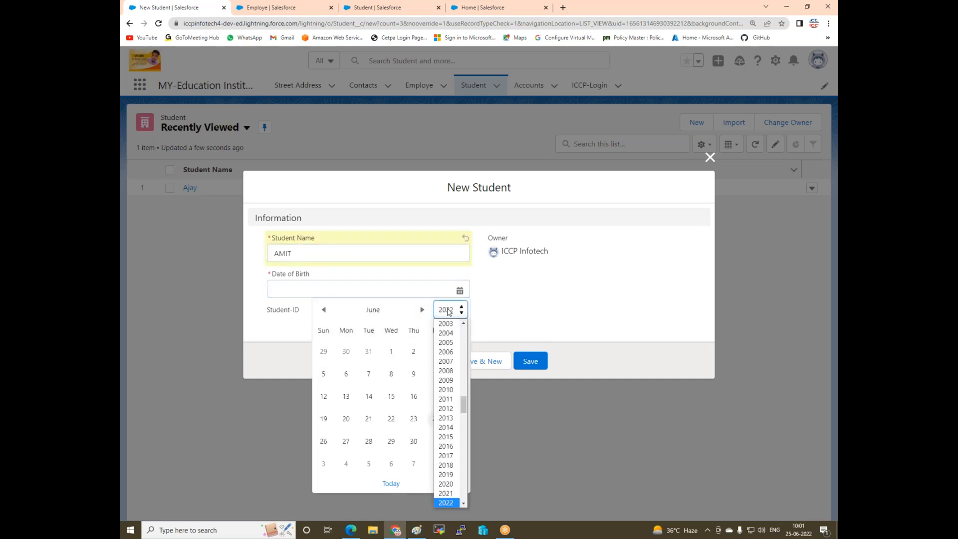
scroll(464, 489, down, 2)
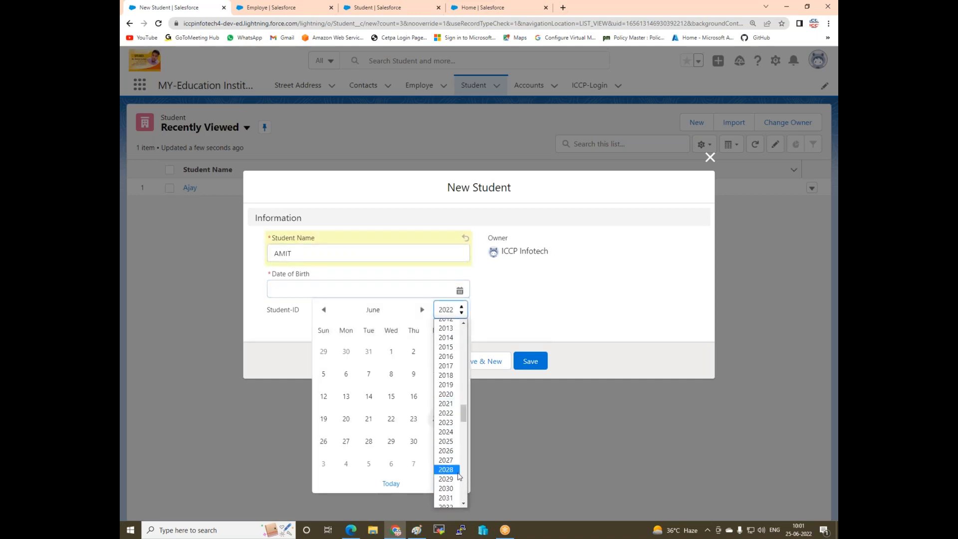
scroll(445, 414, down, 5)
scroll(446, 415, up, 13)
scroll(446, 416, down, 2)
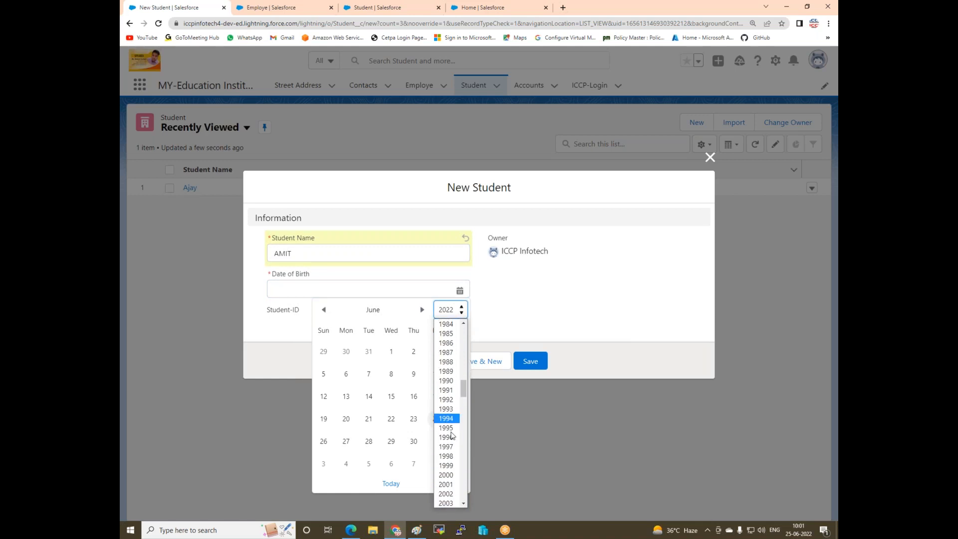
click(446, 380)
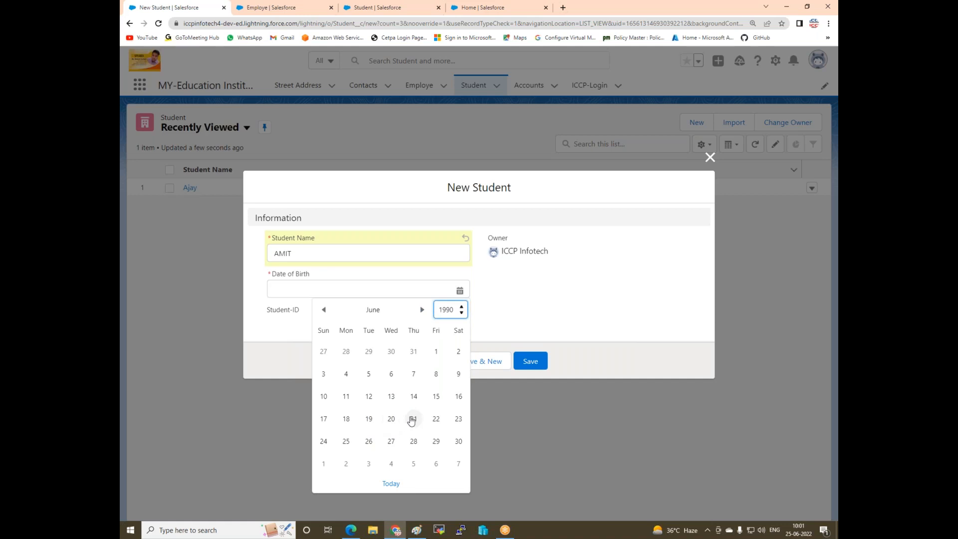
click(345, 442)
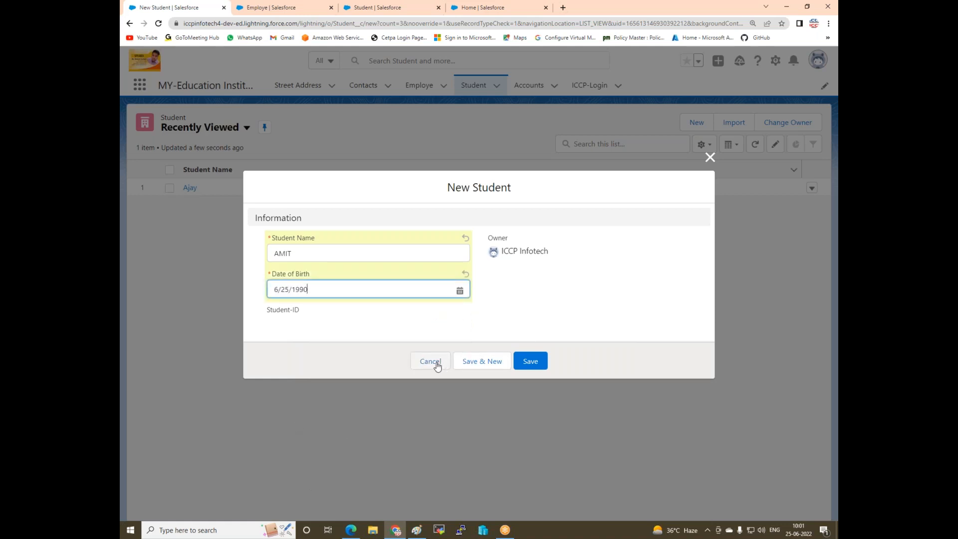
click(530, 365)
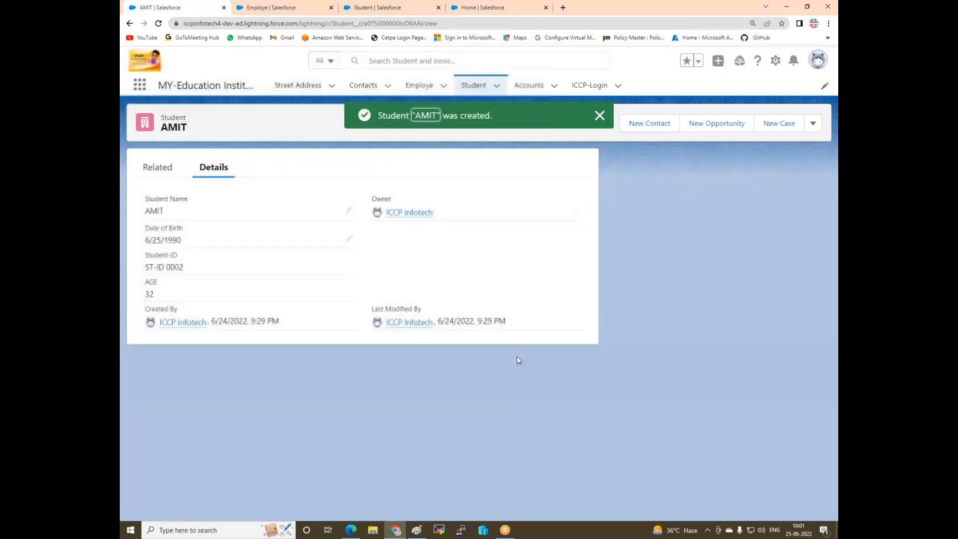
Check the Student-ID and AGE generated on the second Student record.
drag(160, 298, 146, 269)
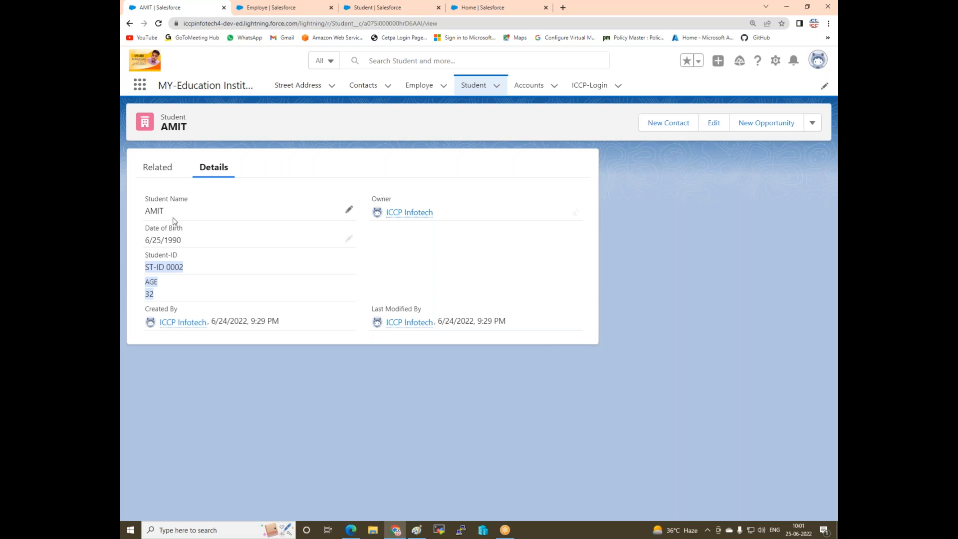
click(168, 407)
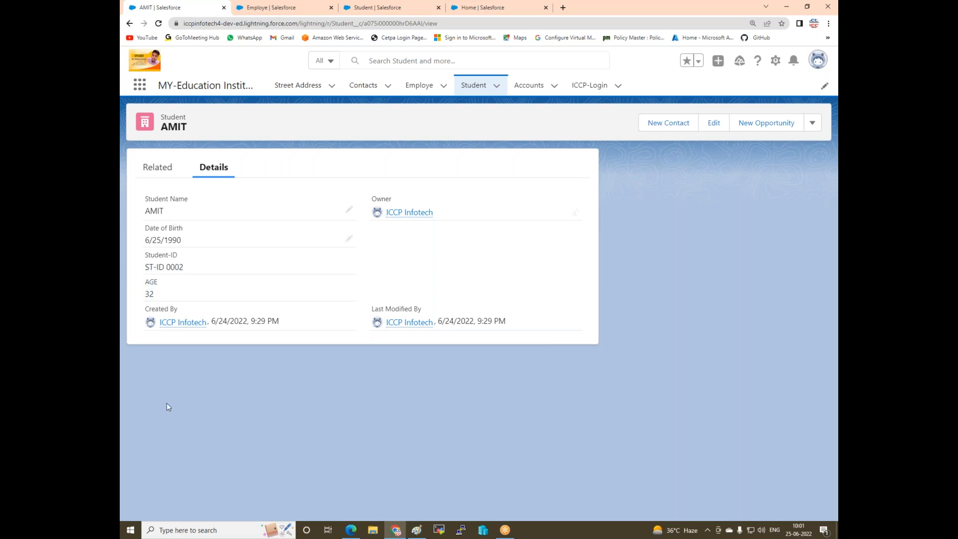
drag(182, 269, 129, 265)
drag(156, 295, 120, 294)
View the Street Address list and the record types offered for a new ICCP-Login record, without creating one.
click(296, 87)
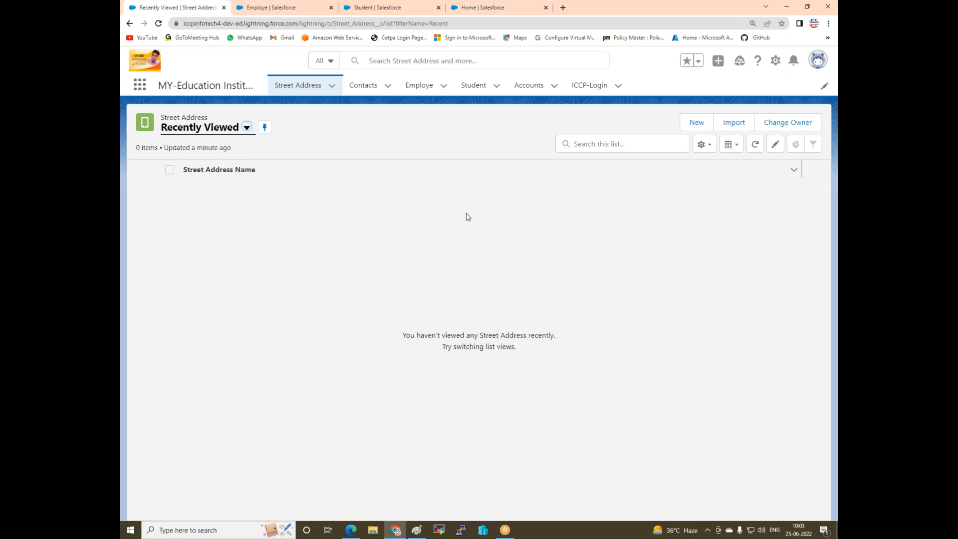
click(604, 92)
click(696, 123)
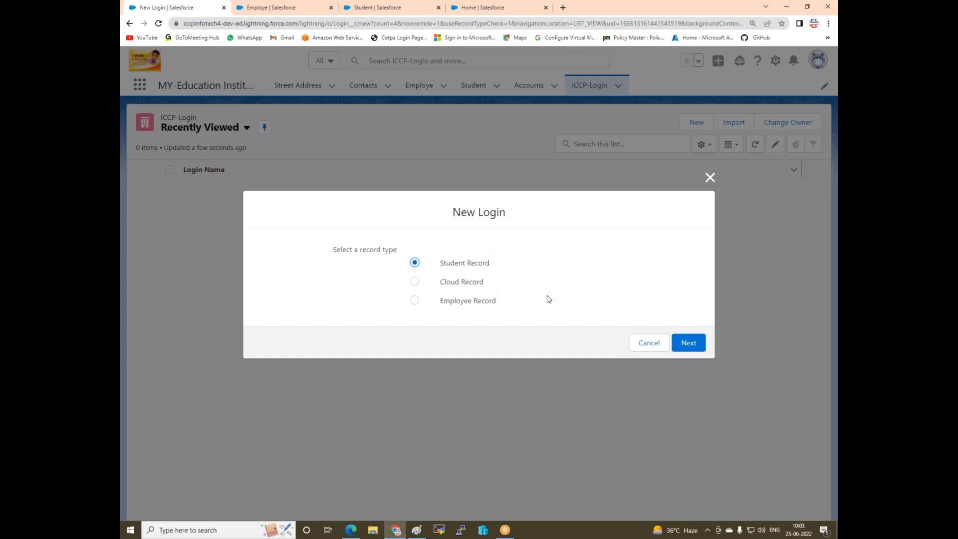
click(710, 177)
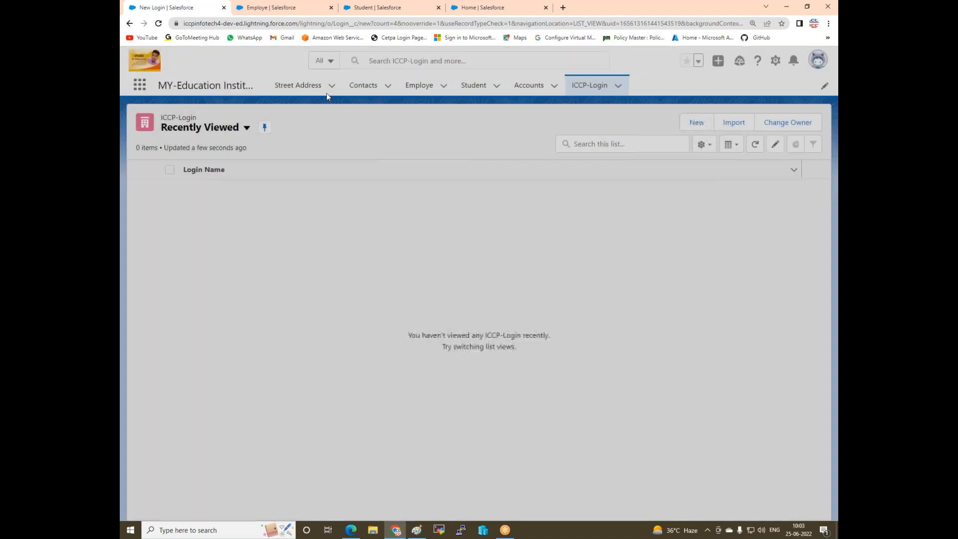